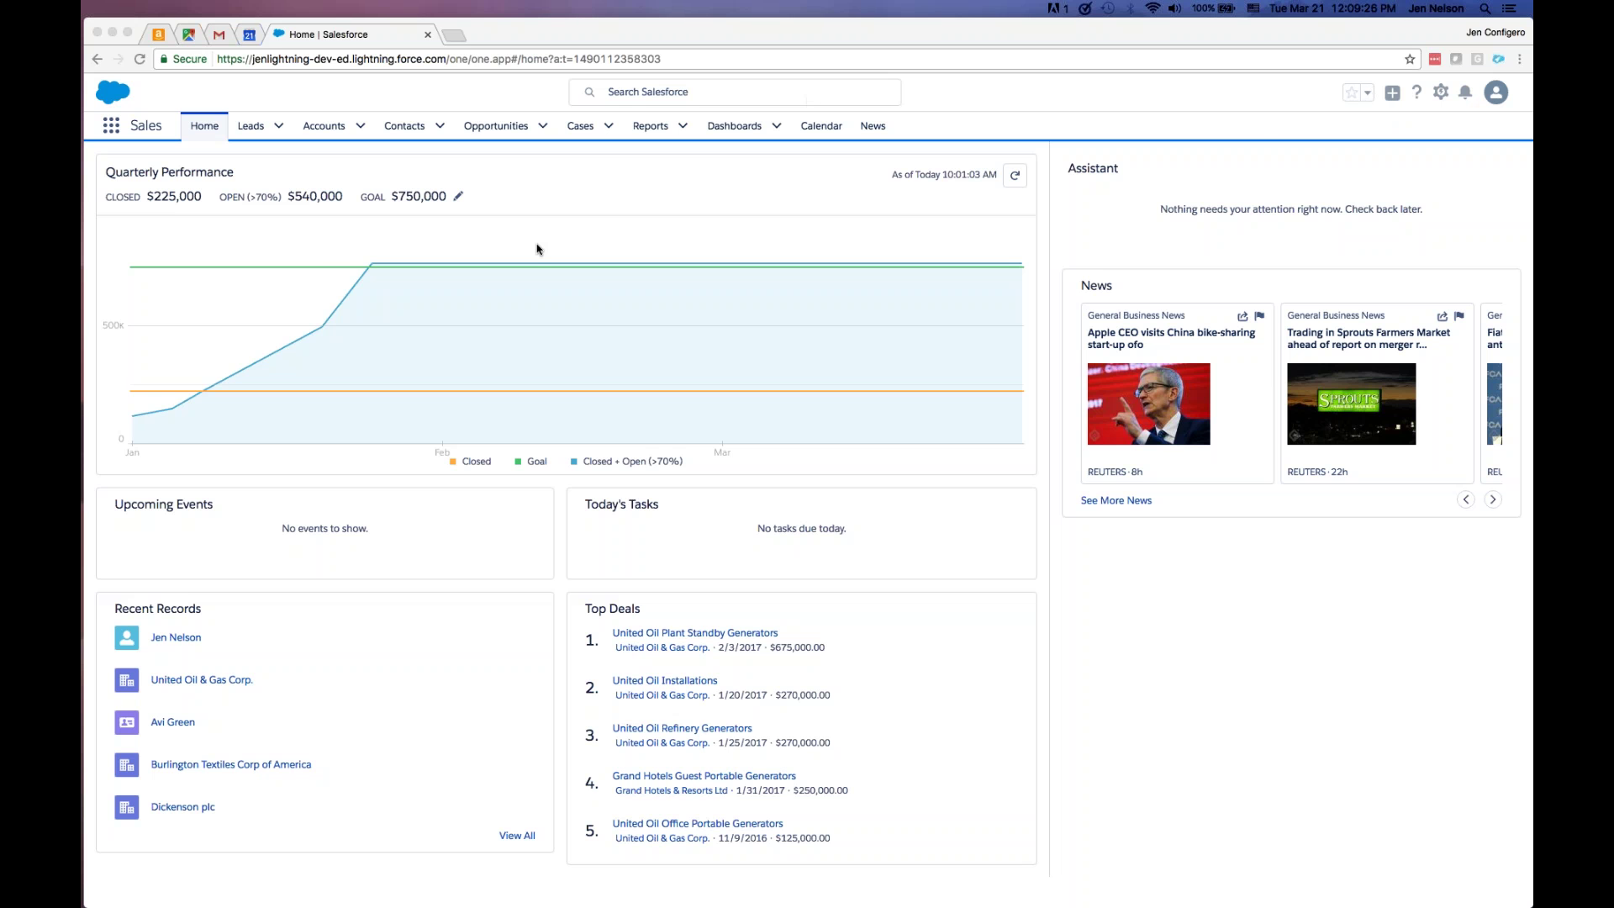
- Search the App Launcher for "camp" and clear the search to show all apps and items again
left_click(112, 131)
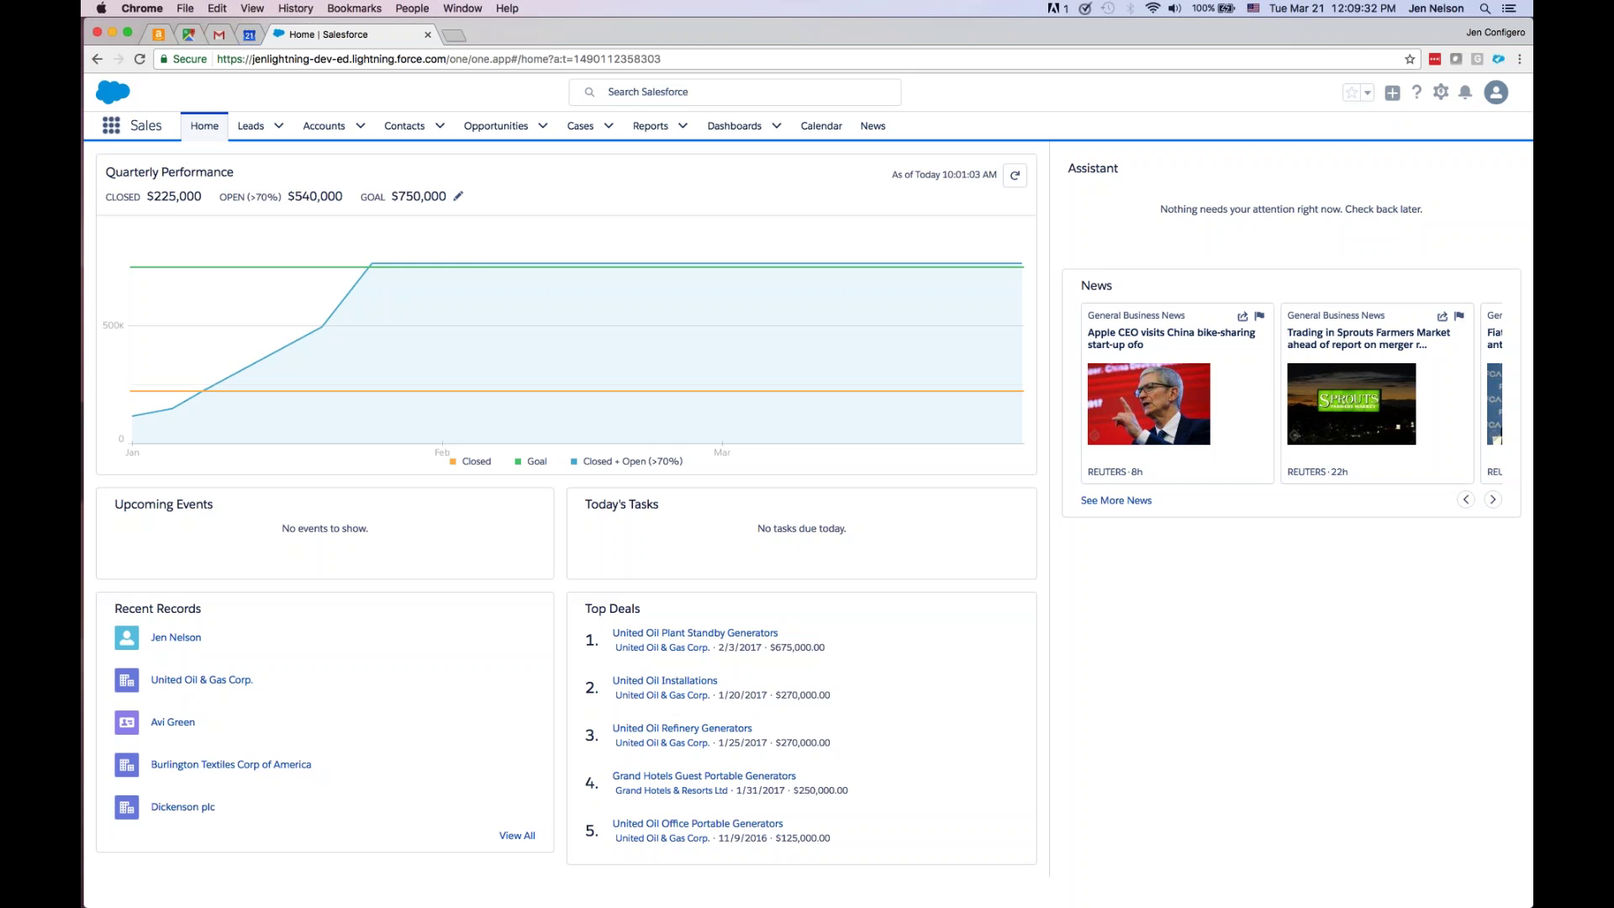
mouse_move(482, 320)
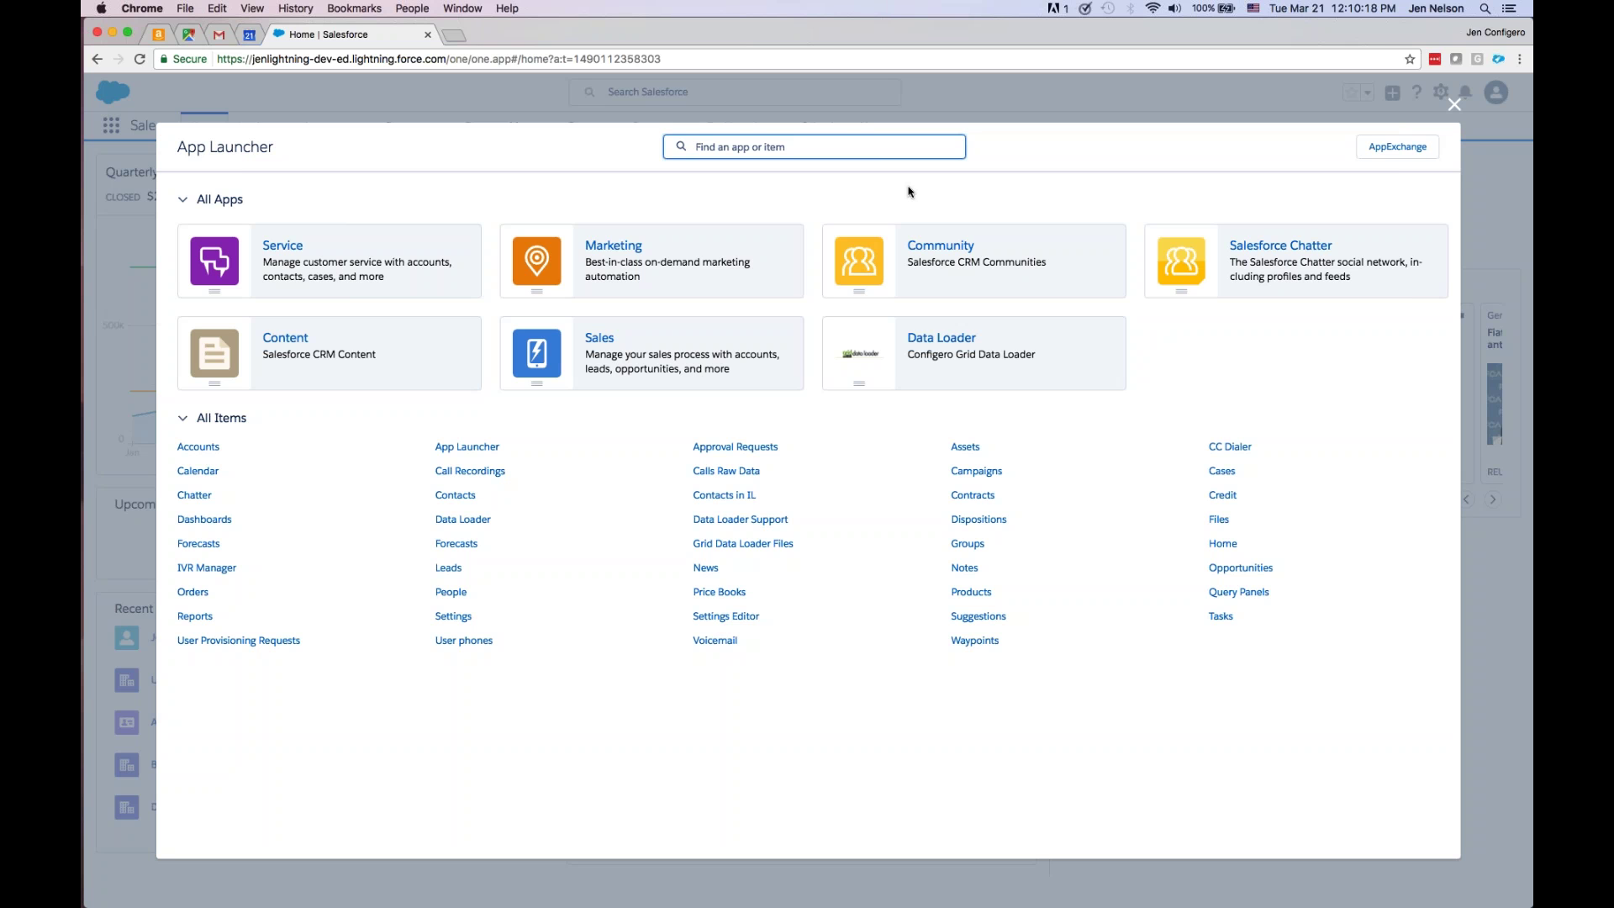
type("camp")
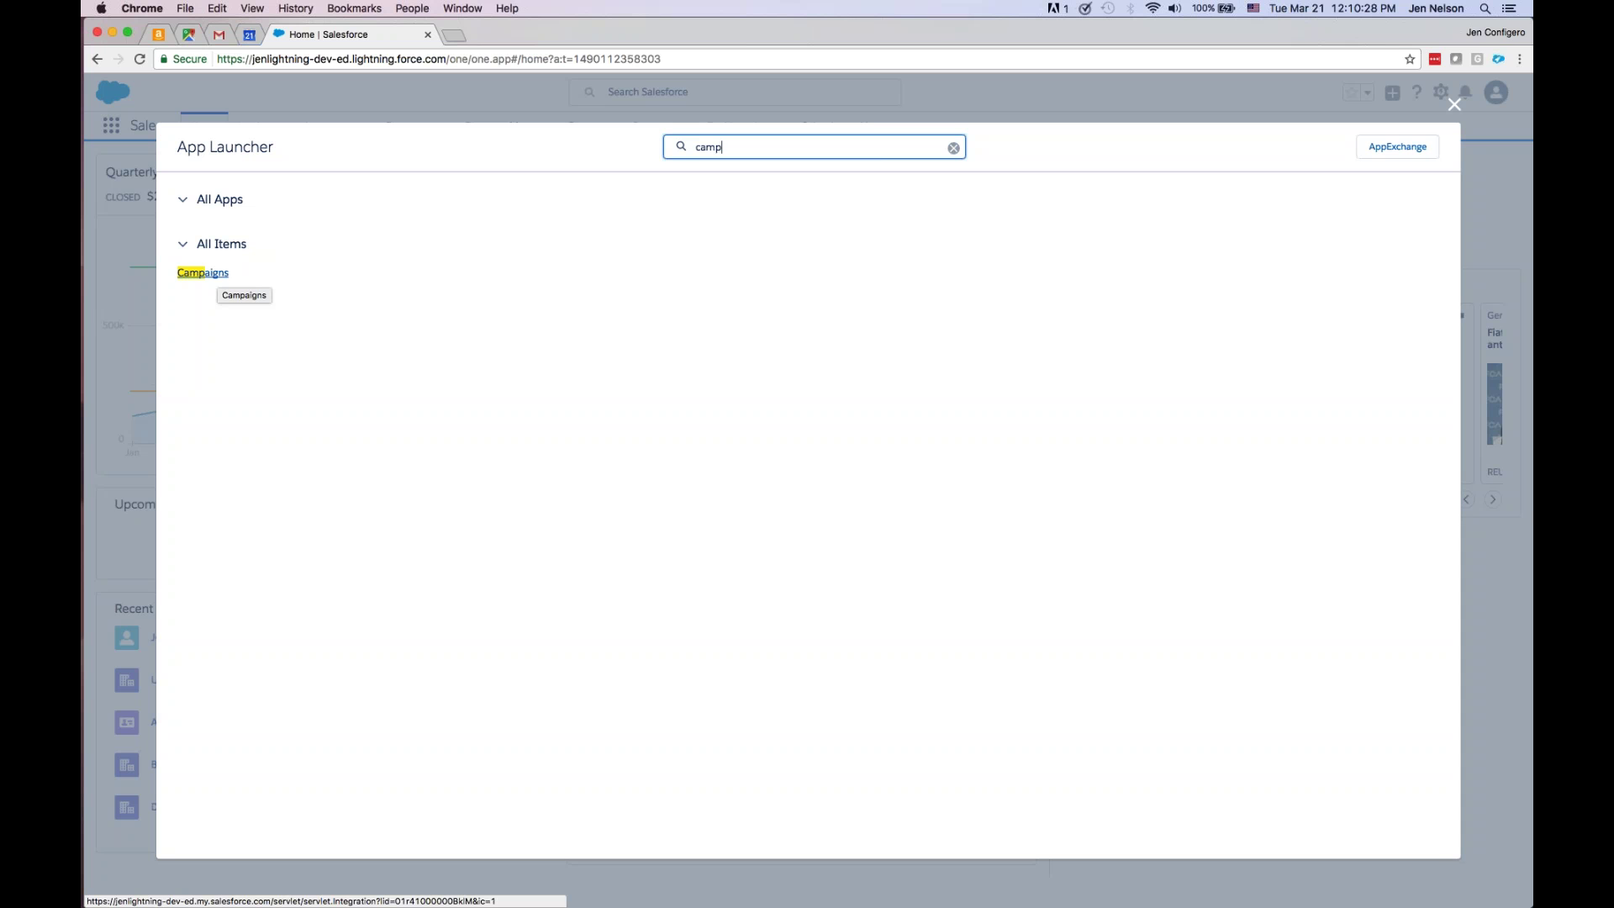
key("BackSpace")
key("BackSpace")
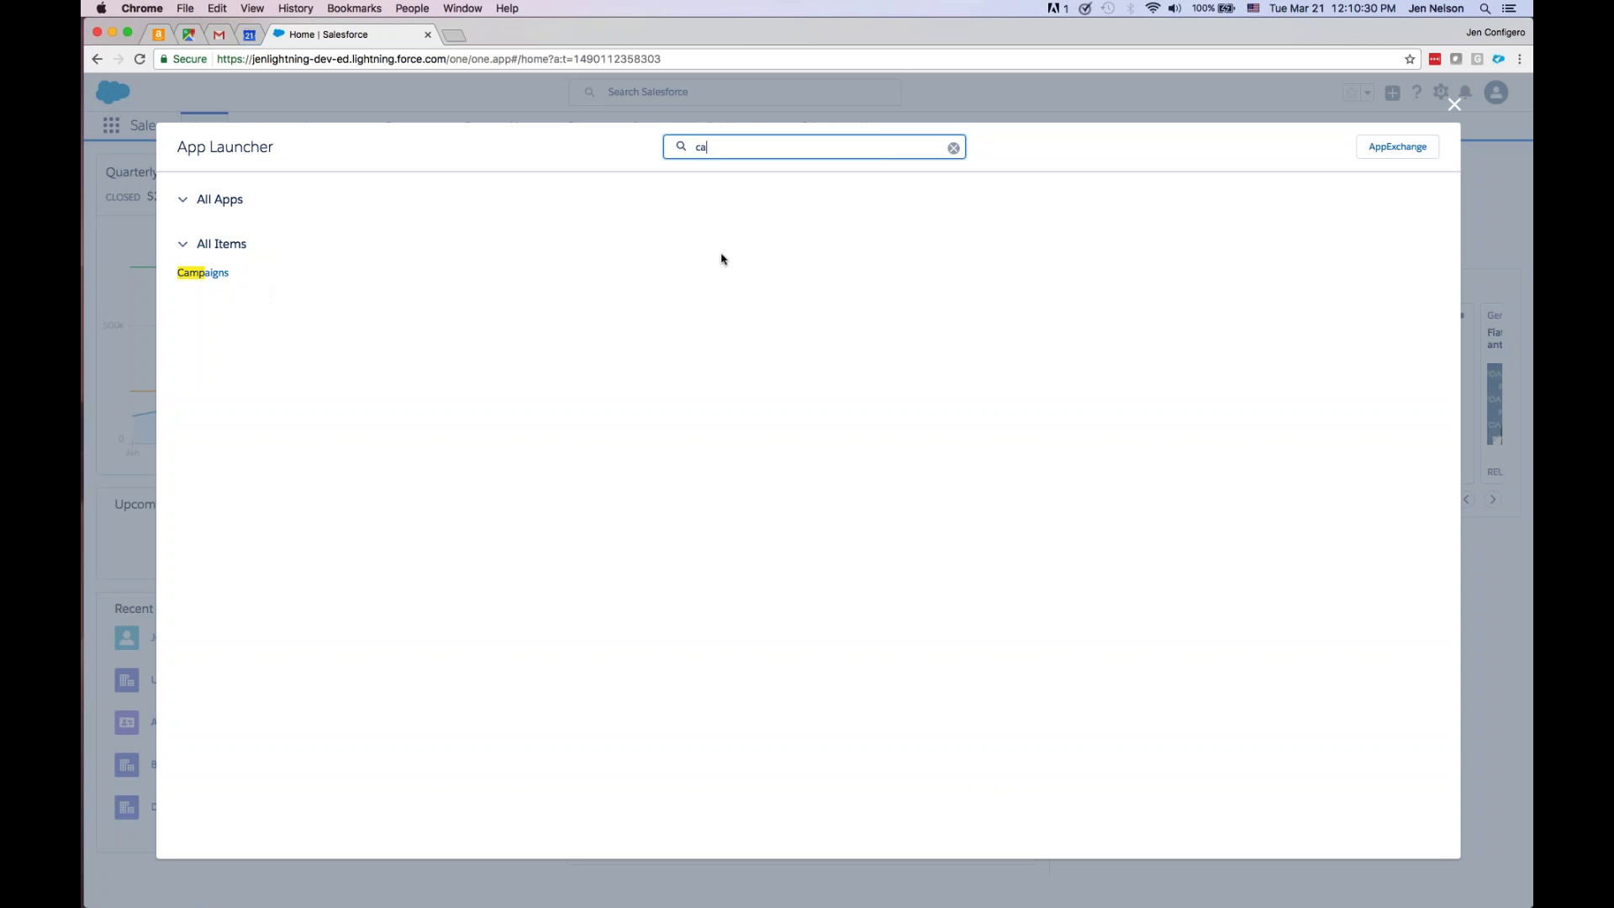
key("BackSpace")
left_click(953, 148)
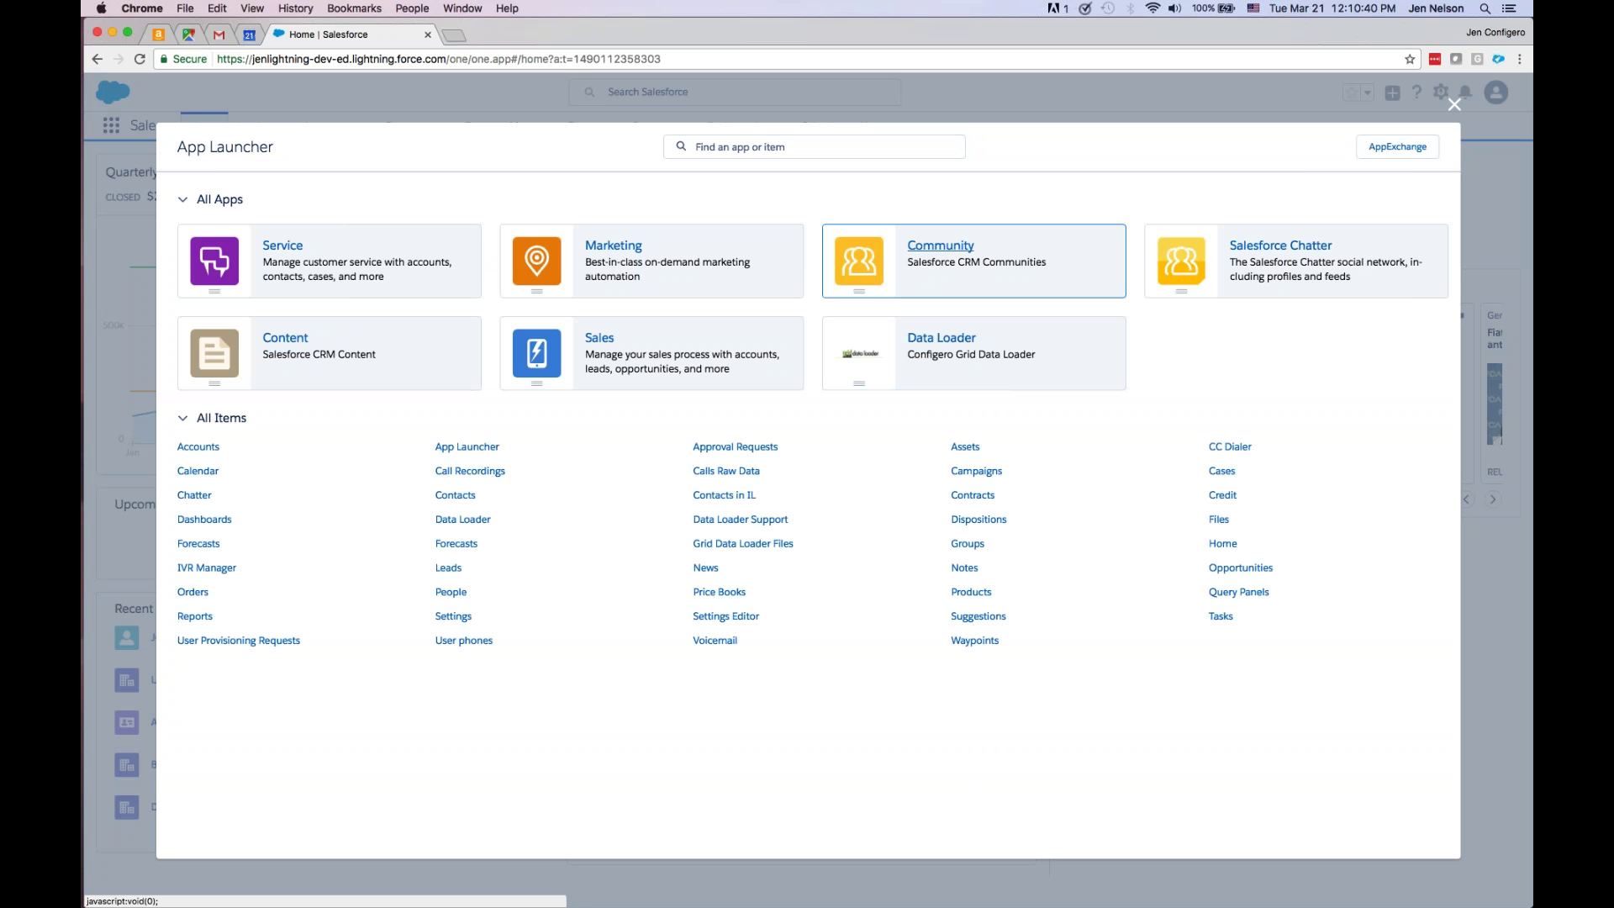
- View the AppExchange home from the App Launcher and close it to return to the Home page
left_click(1392, 148)
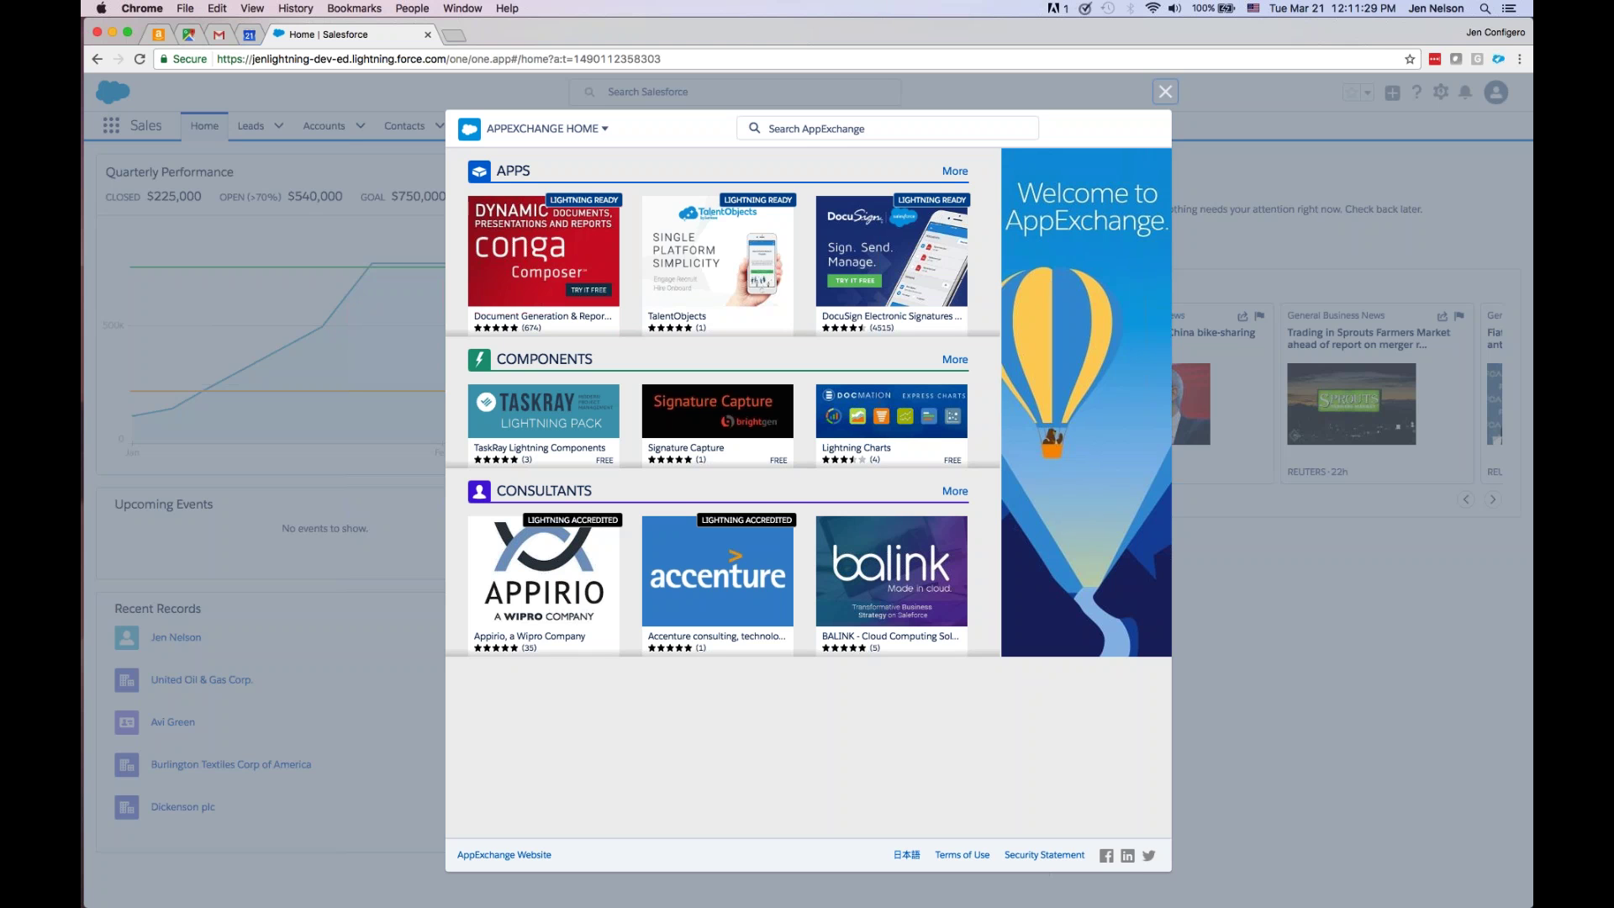
left_click(1166, 94)
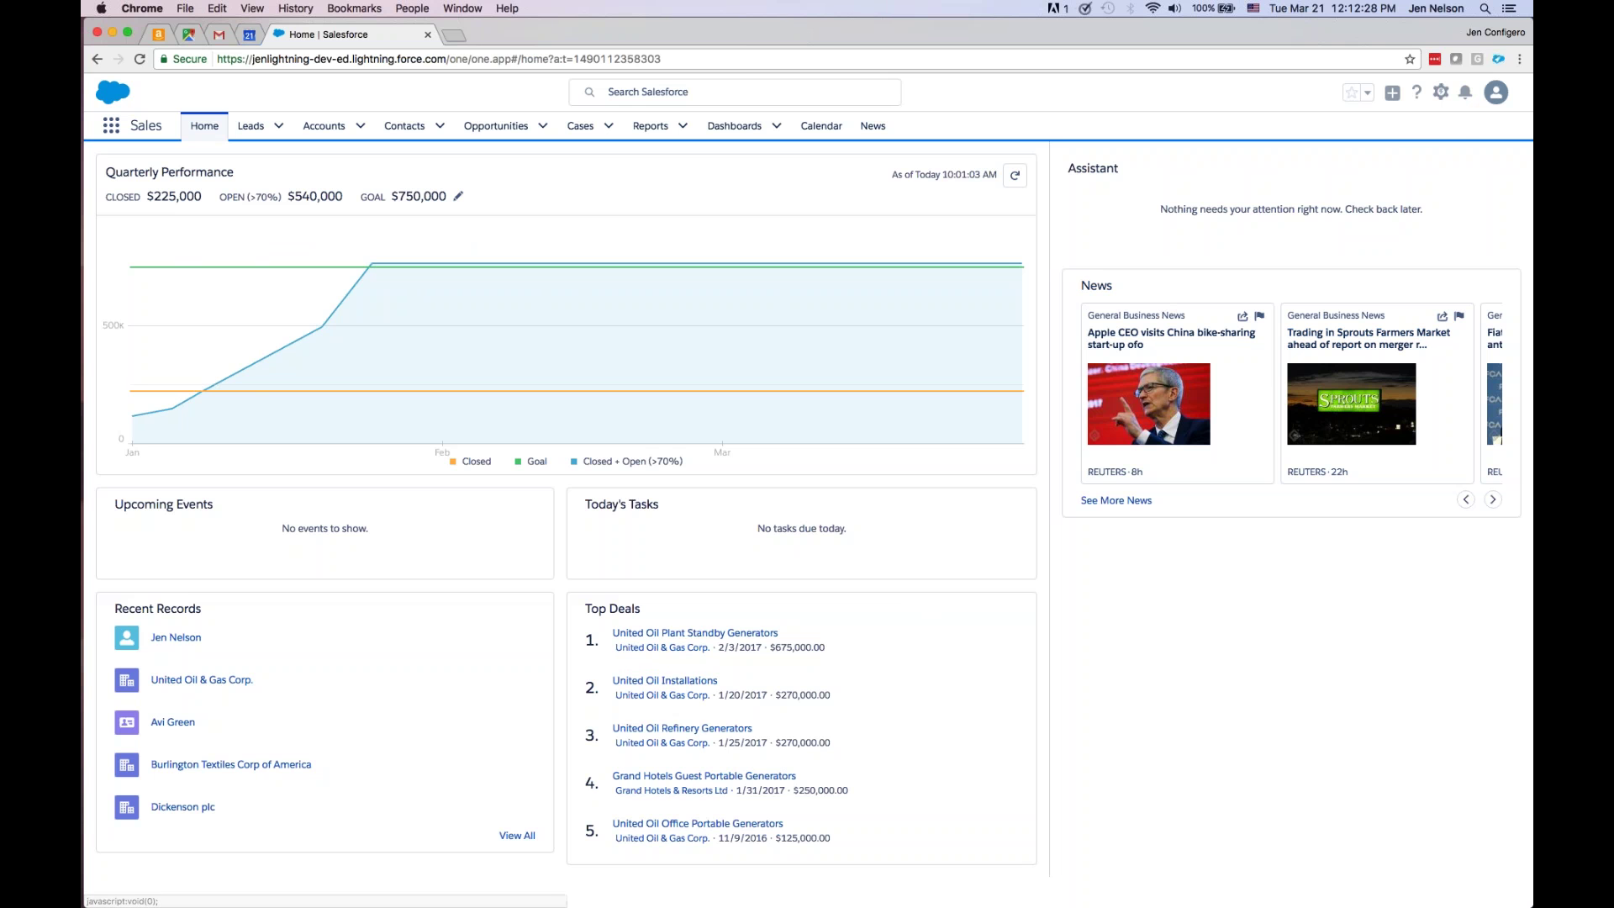
- Open the Sales Home page for editing in Lightning App Builder
left_click(1441, 91)
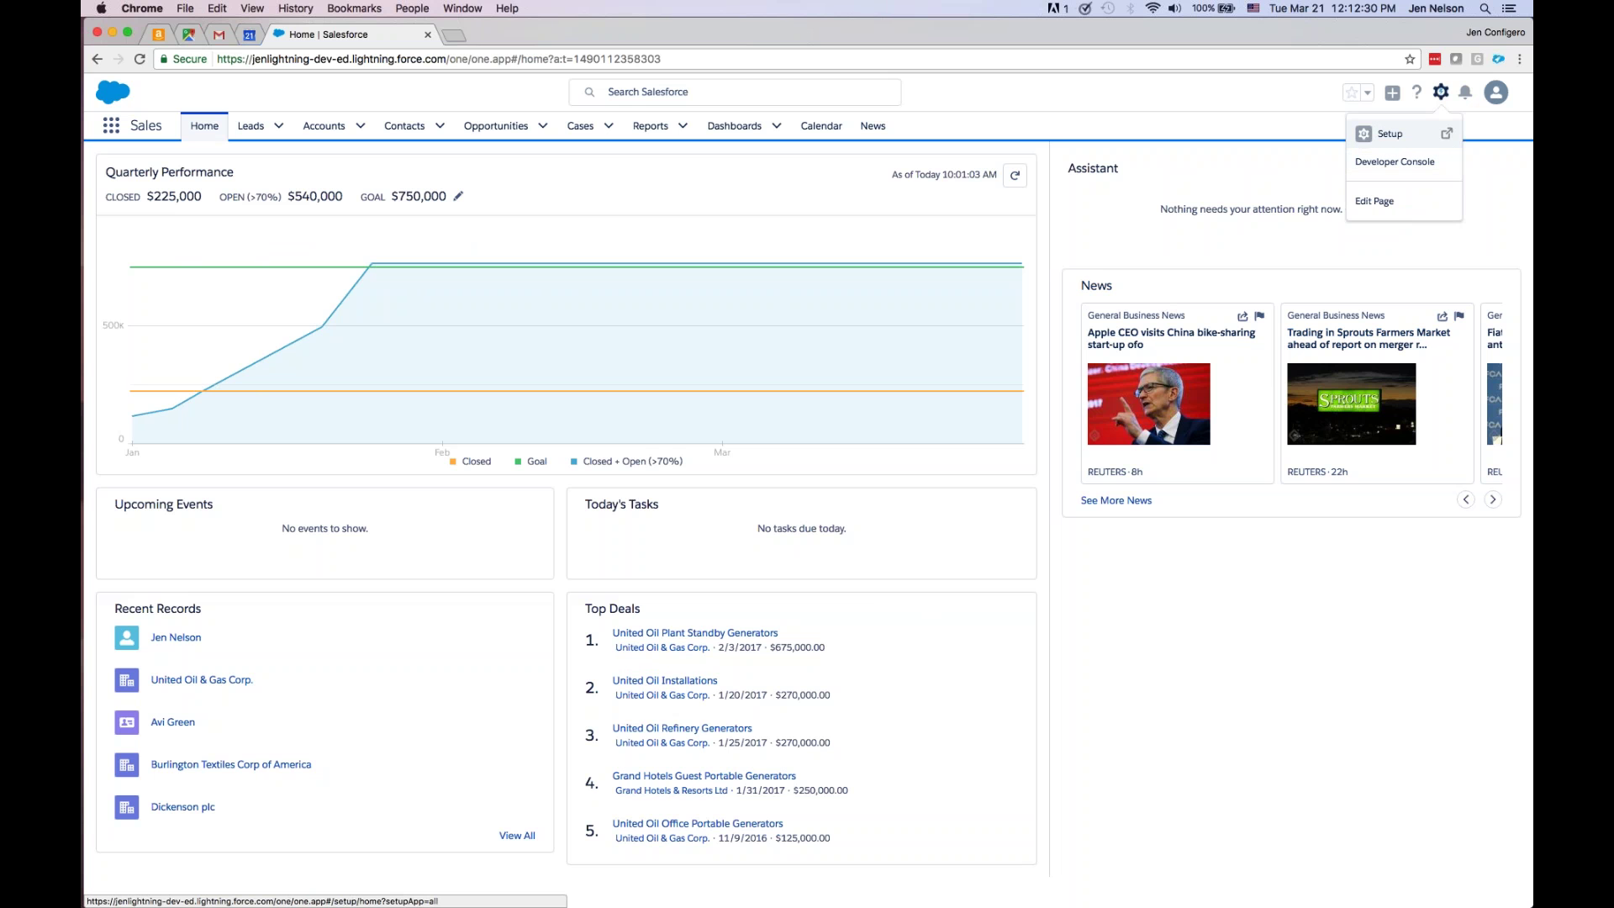
left_click(1441, 92)
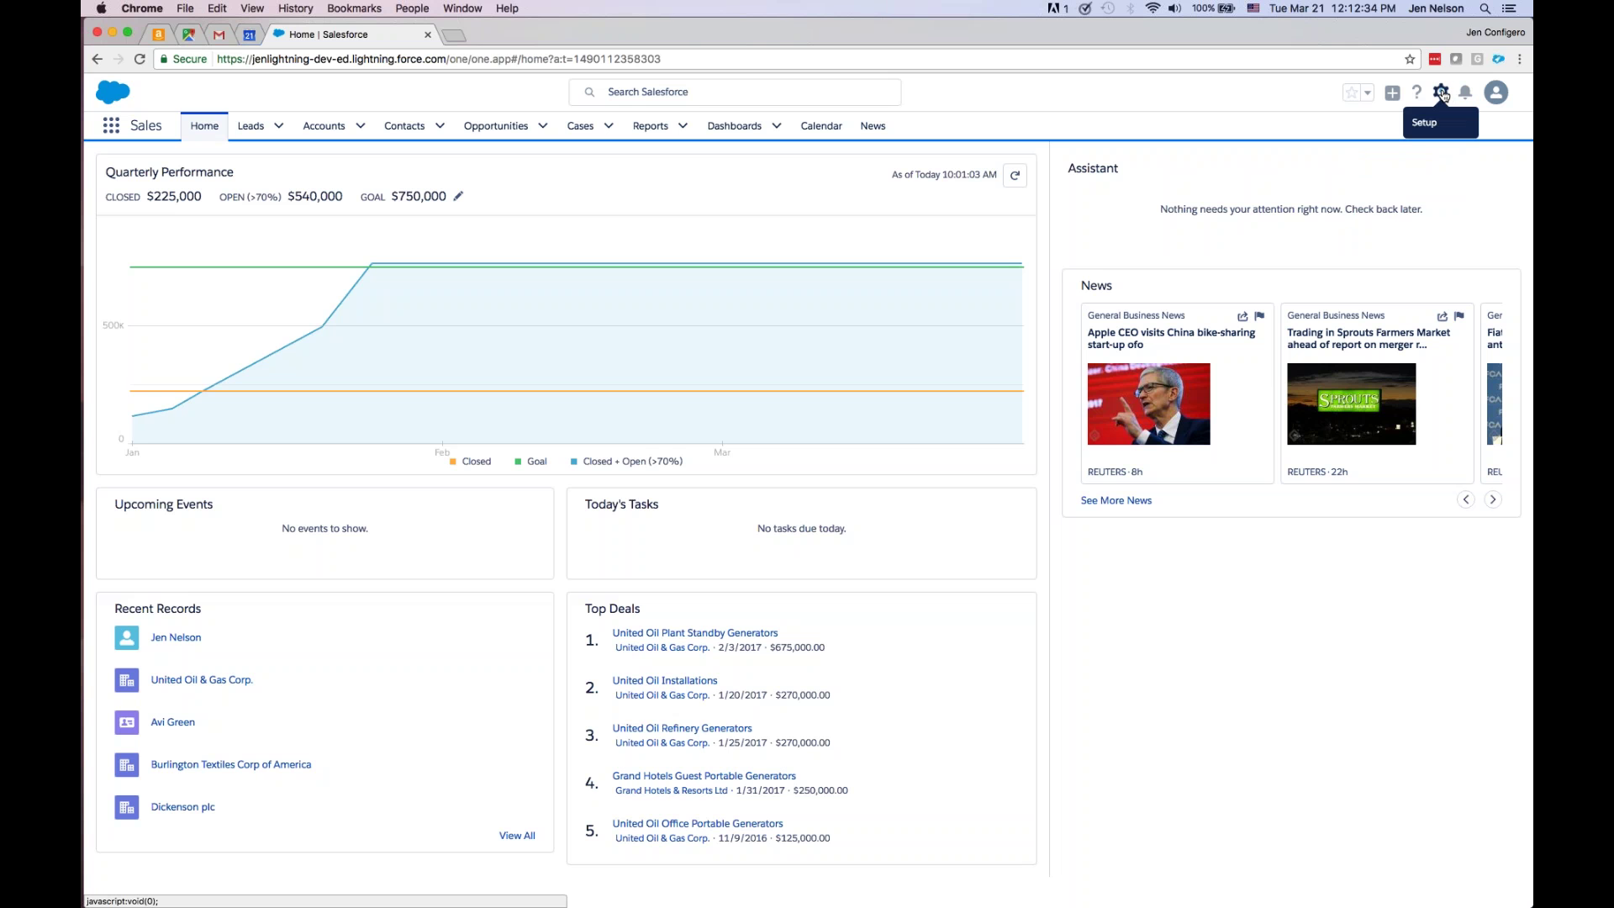
left_click(1441, 93)
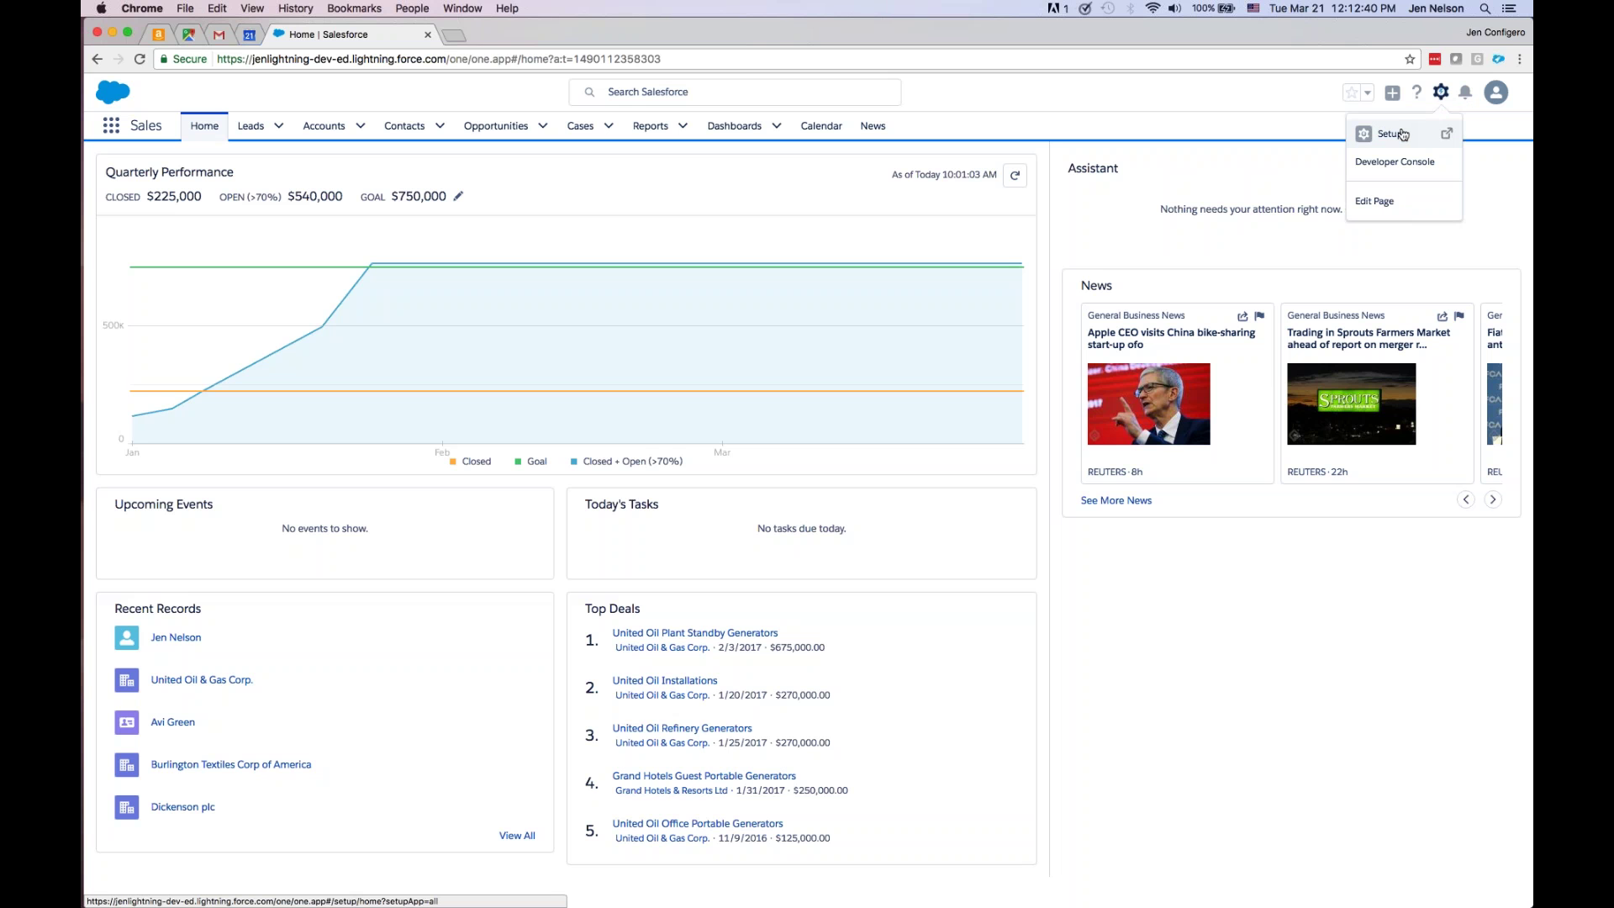
left_click(1386, 205)
left_click(1386, 204)
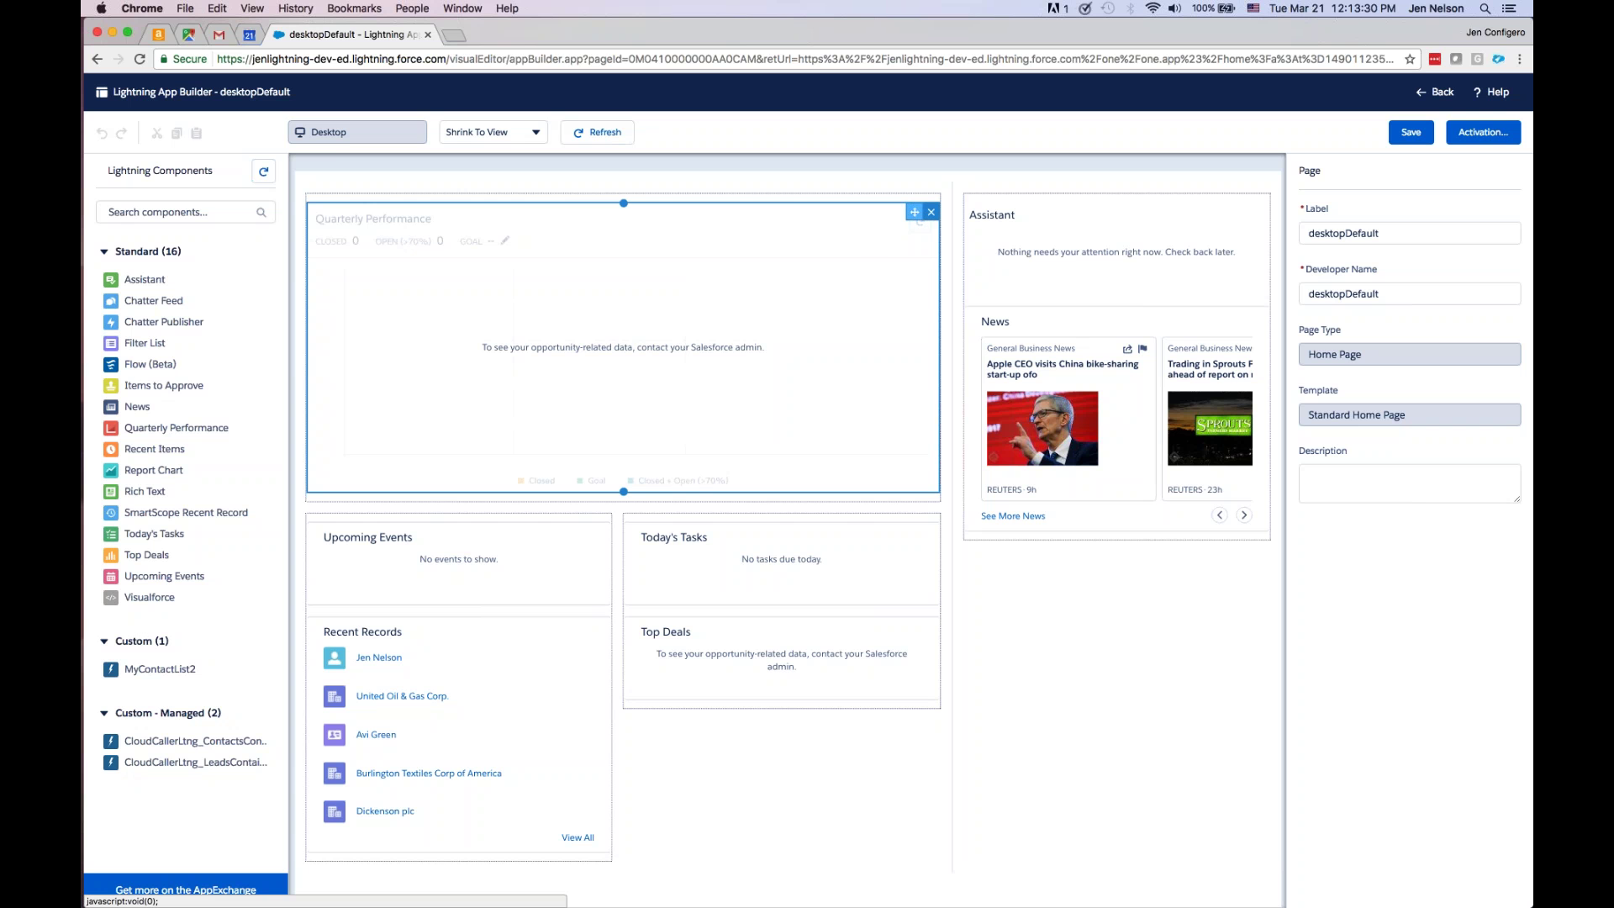
- Try placing the News component beneath Quarterly Performance and move it back below Assistant
left_click(868, 251)
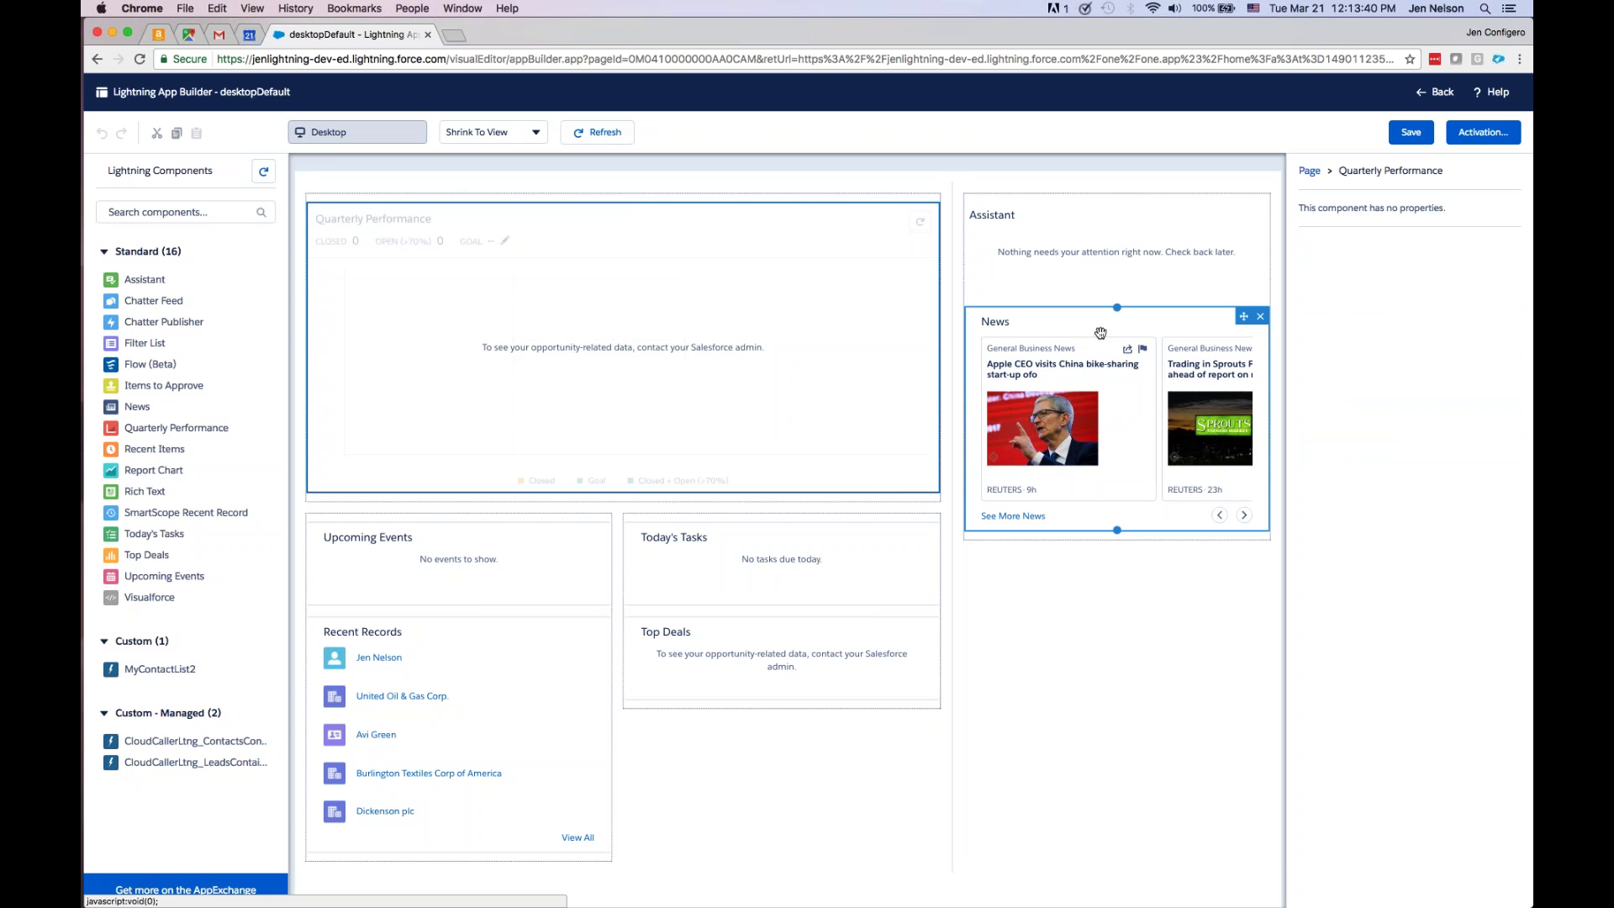
left_click_drag(1101, 333, 825, 504)
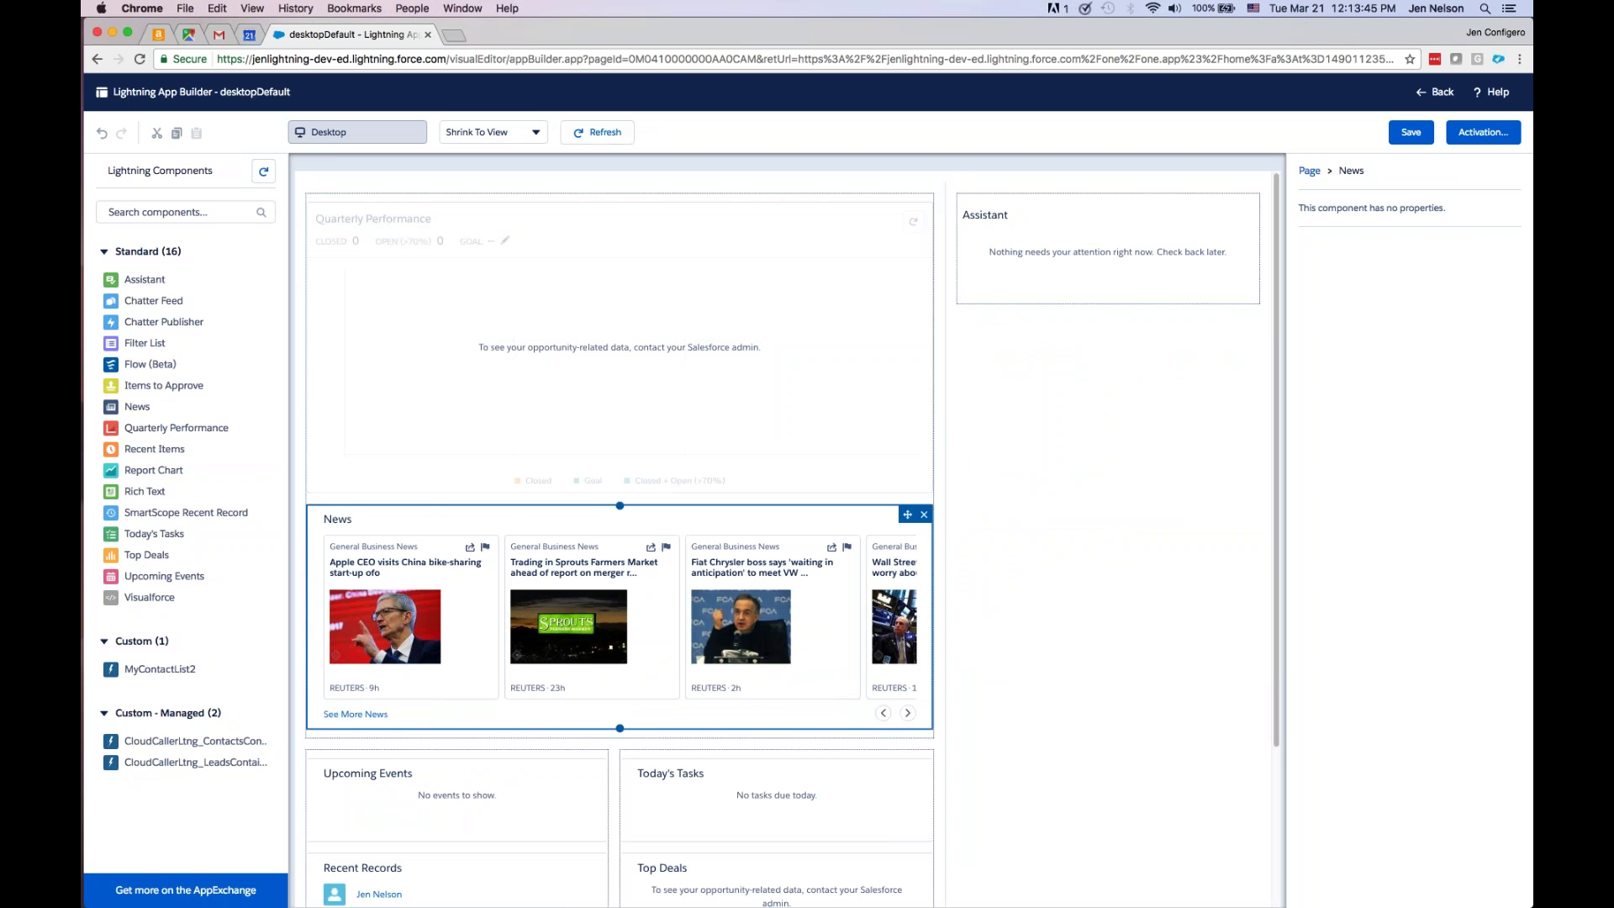
left_click_drag(798, 528, 1140, 257)
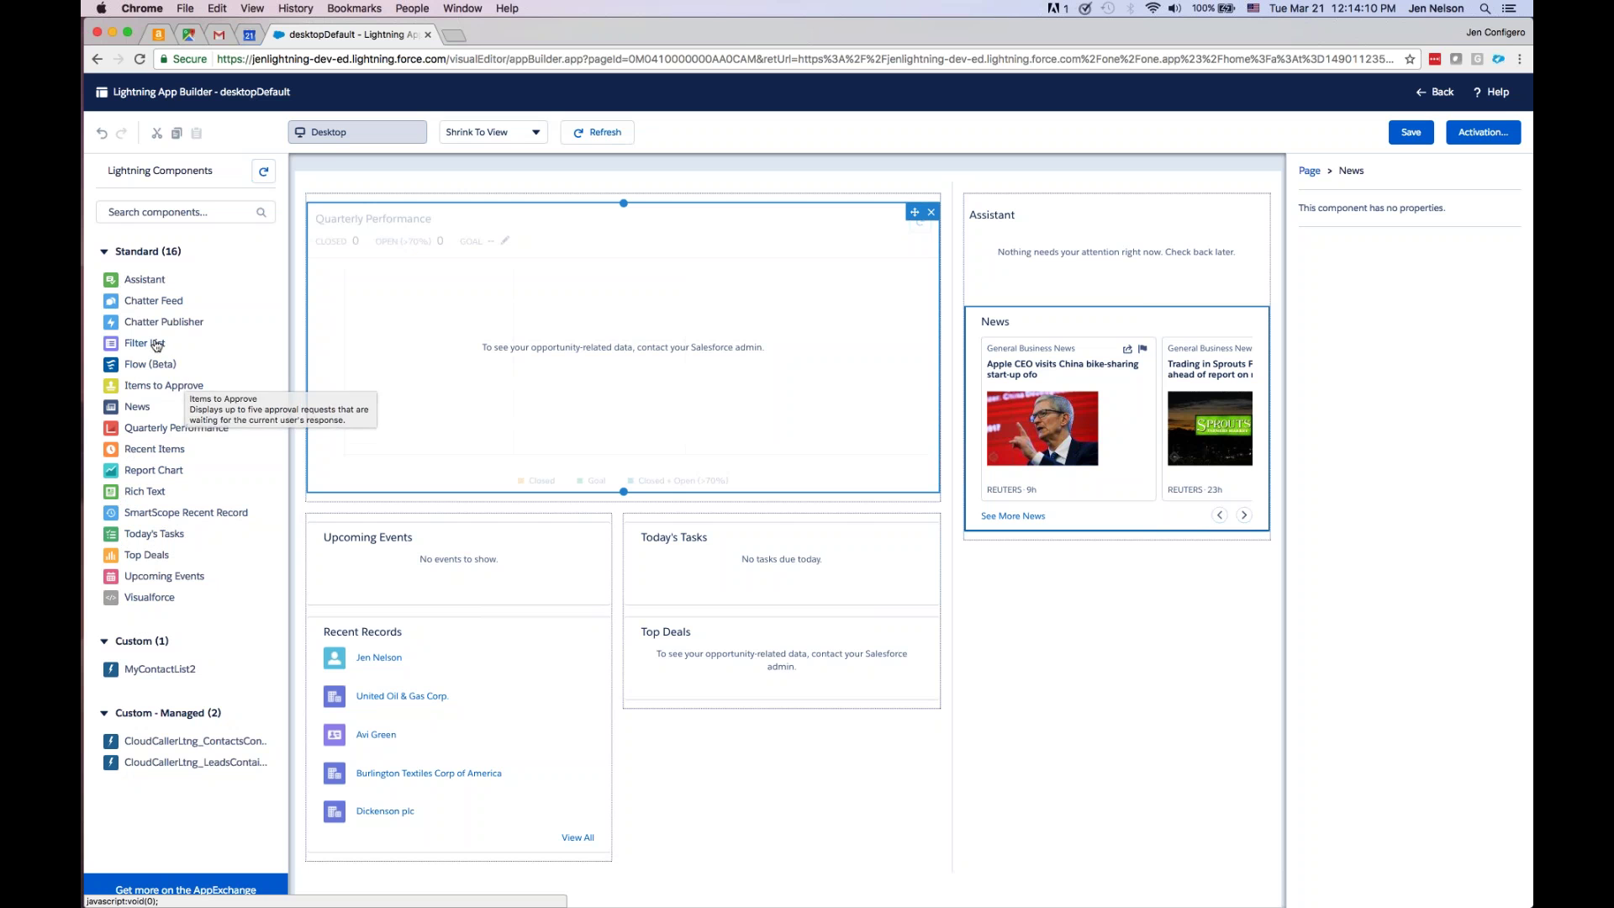
- Add a Filter List below News with object Contact and filter Birthdays This Month, and save the page
left_click_drag(156, 345, 1043, 589)
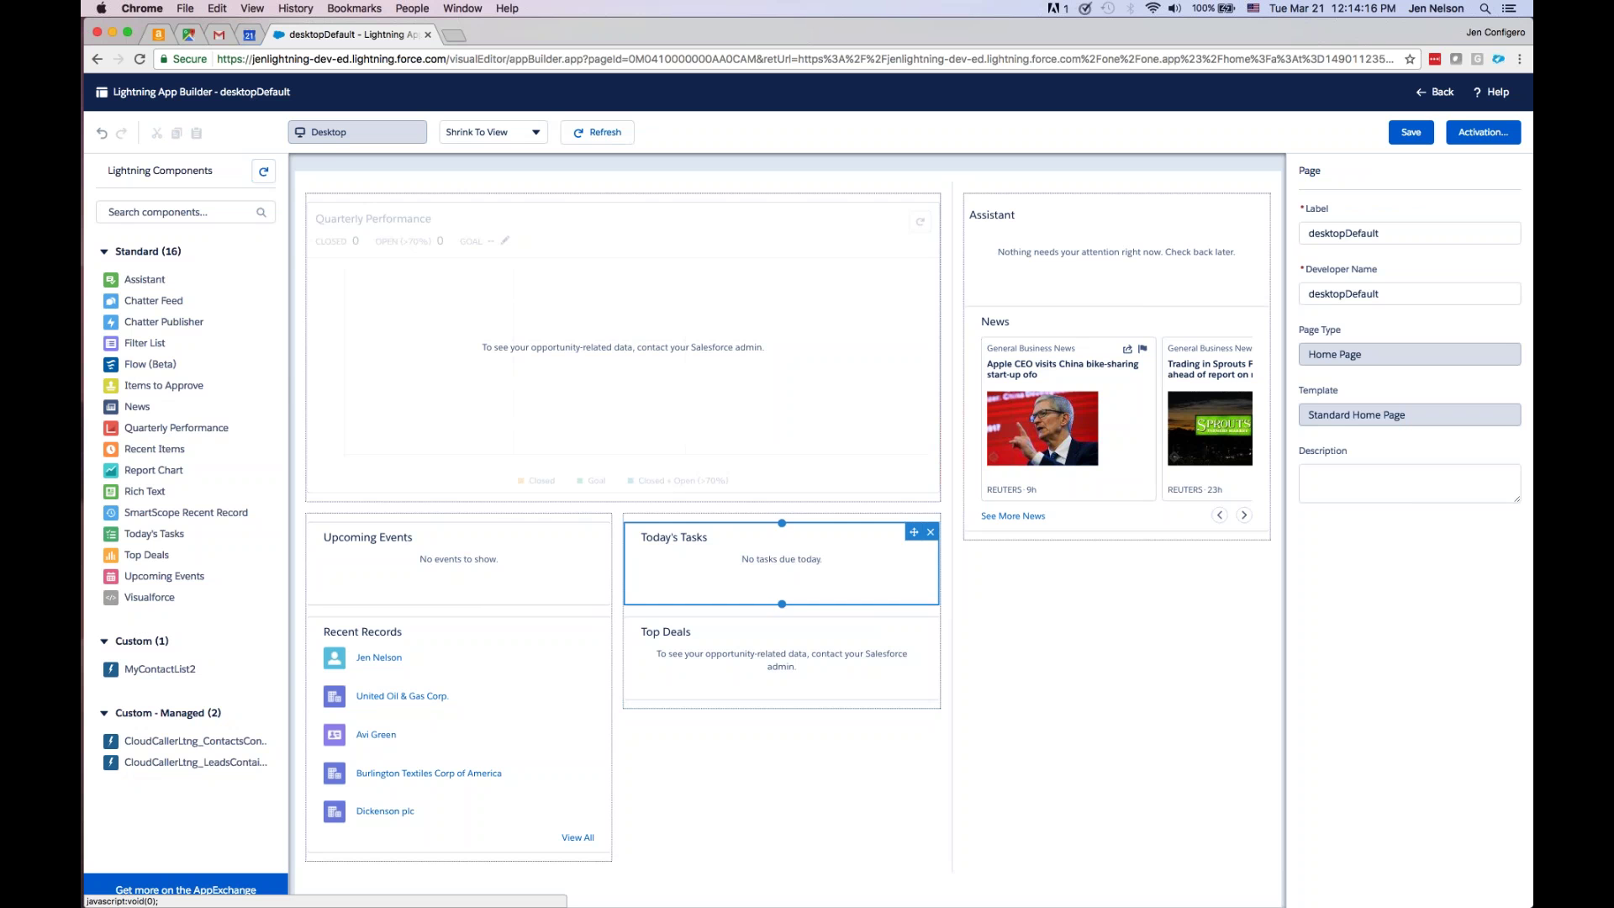
left_click_drag(209, 368, 1020, 553)
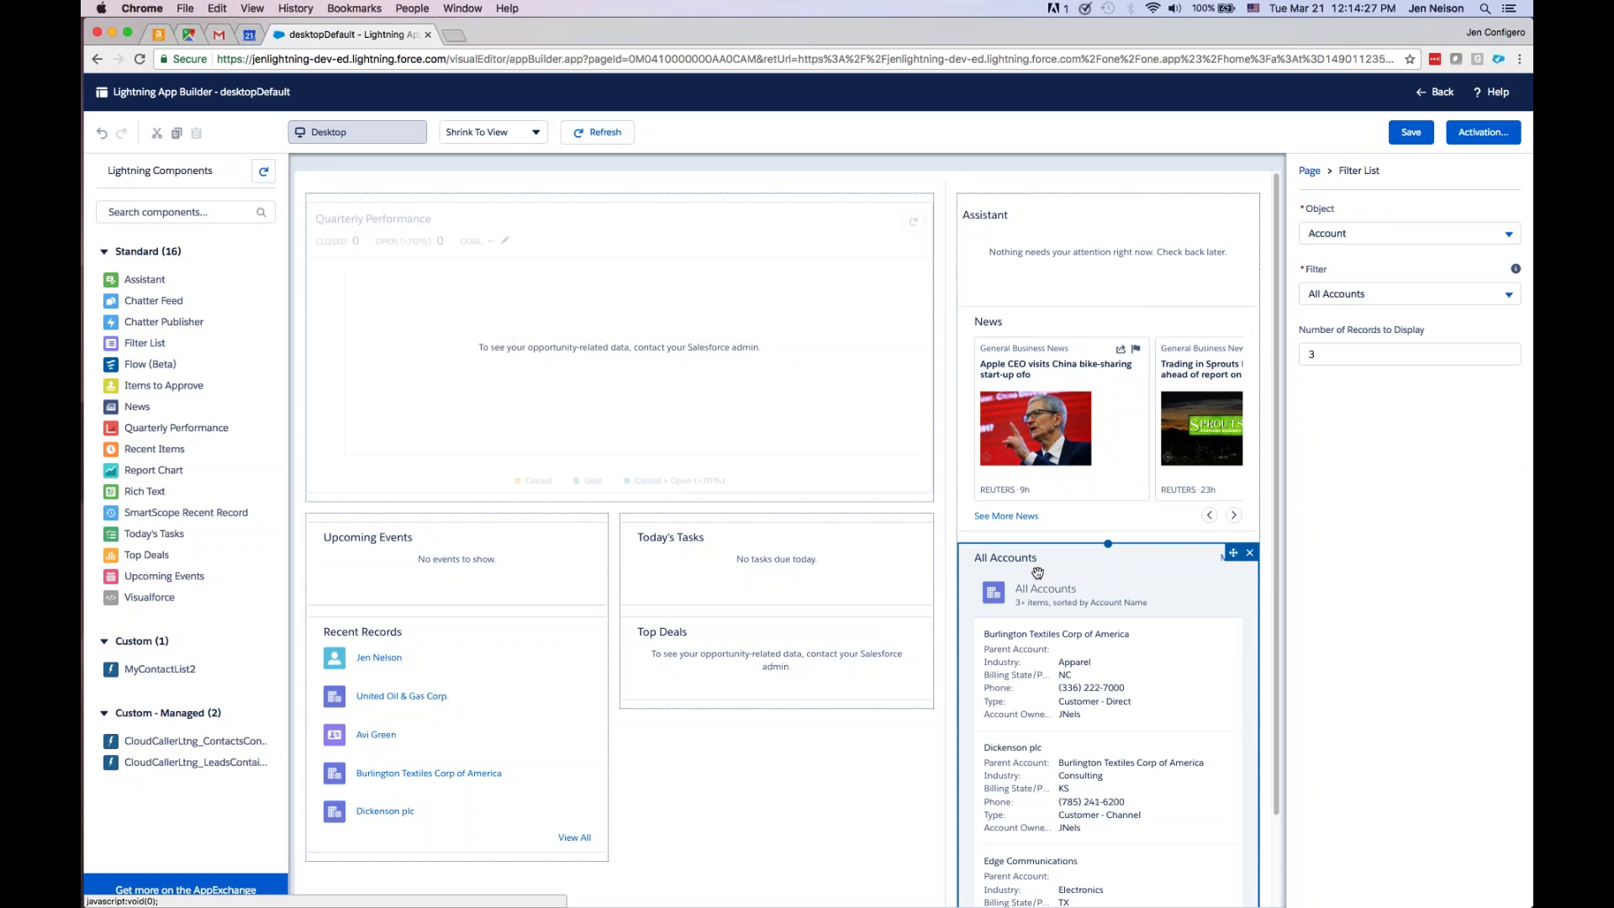
left_click(1367, 235)
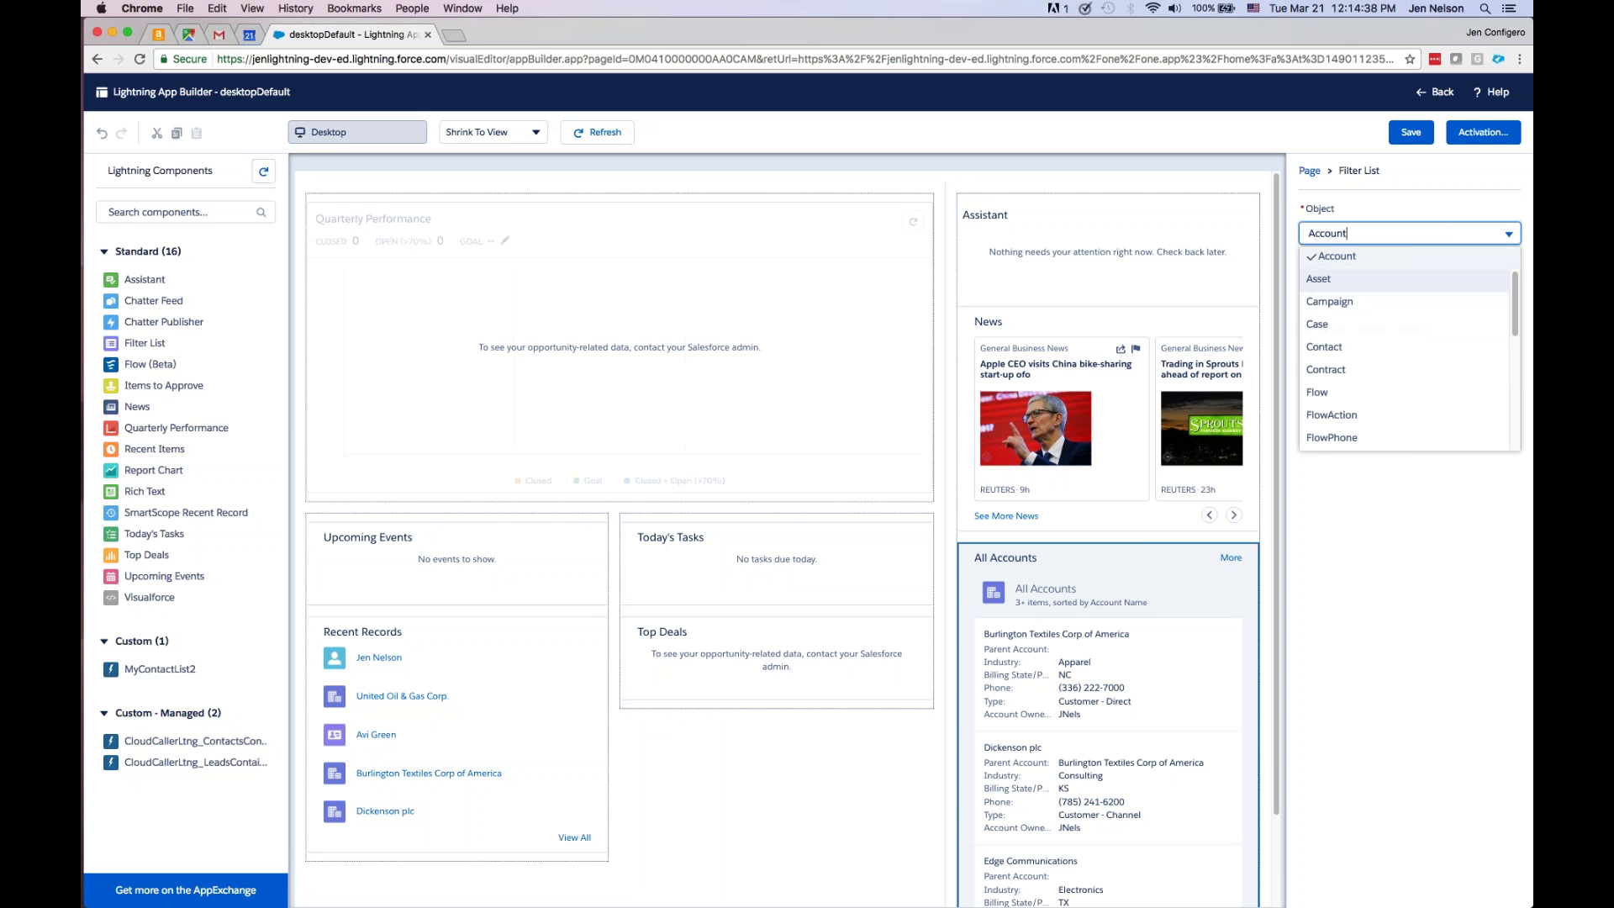
left_click(1343, 347)
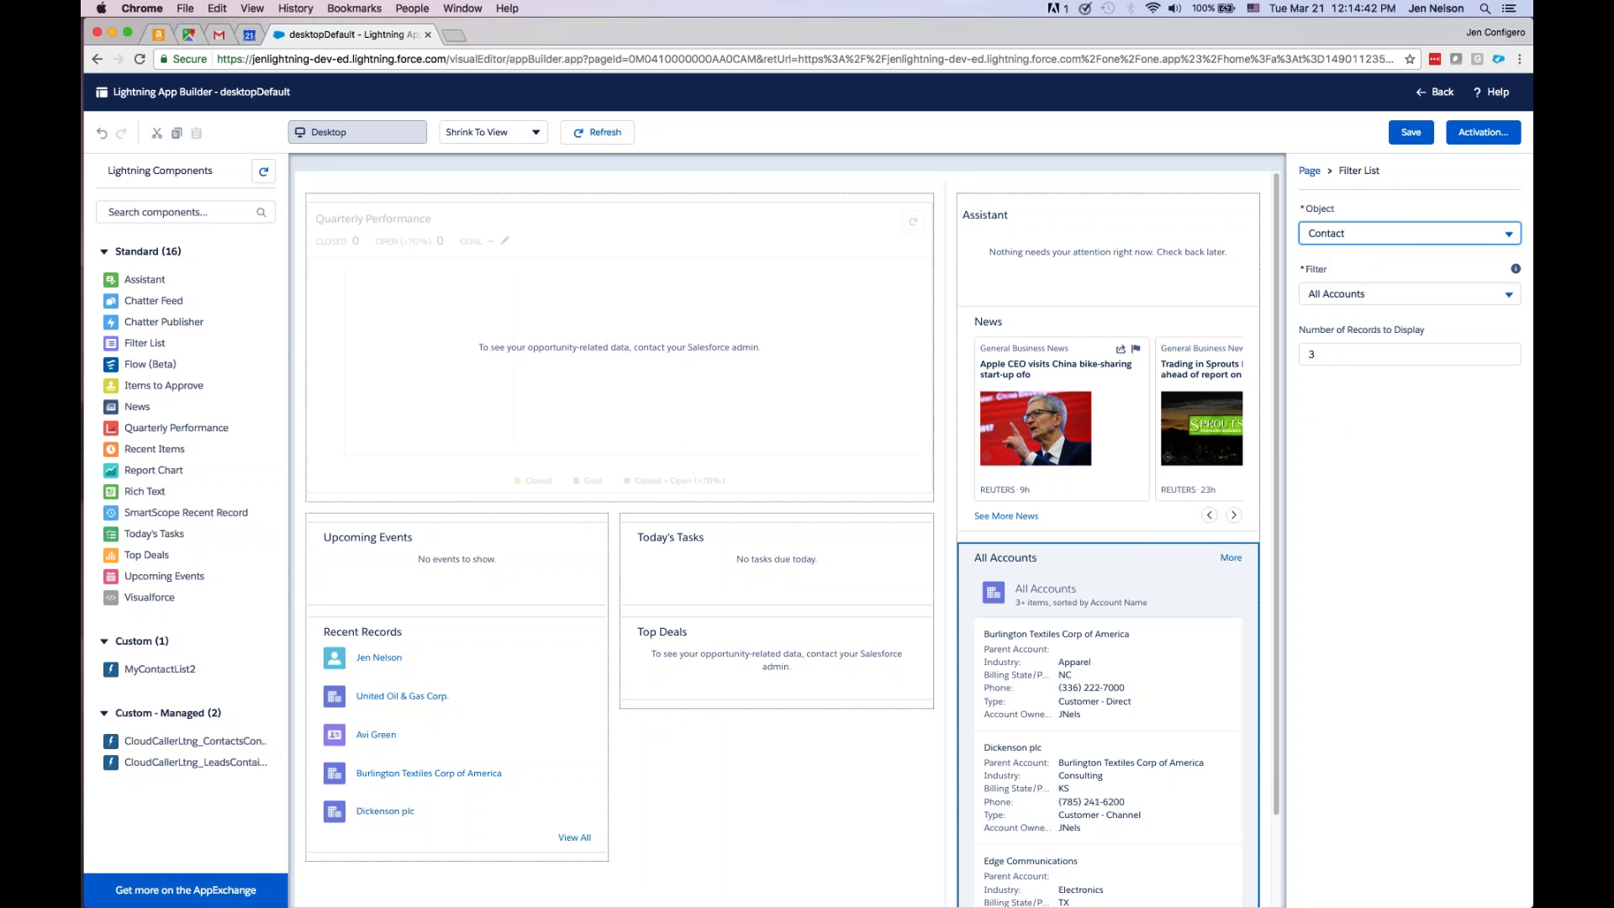
left_click(1411, 301)
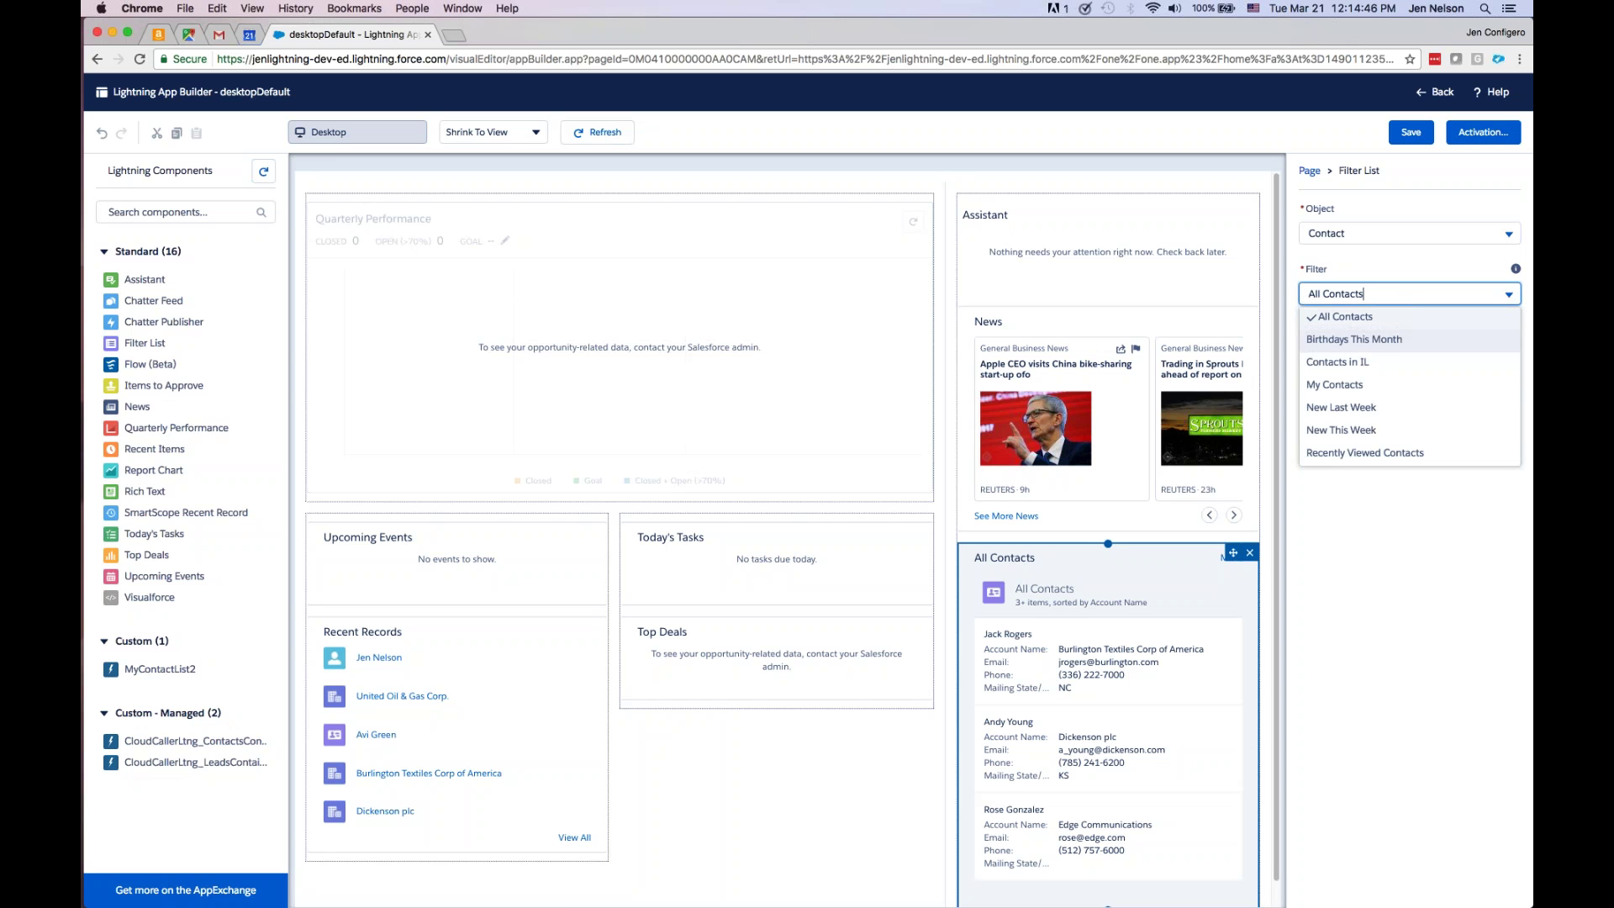
left_click(1373, 339)
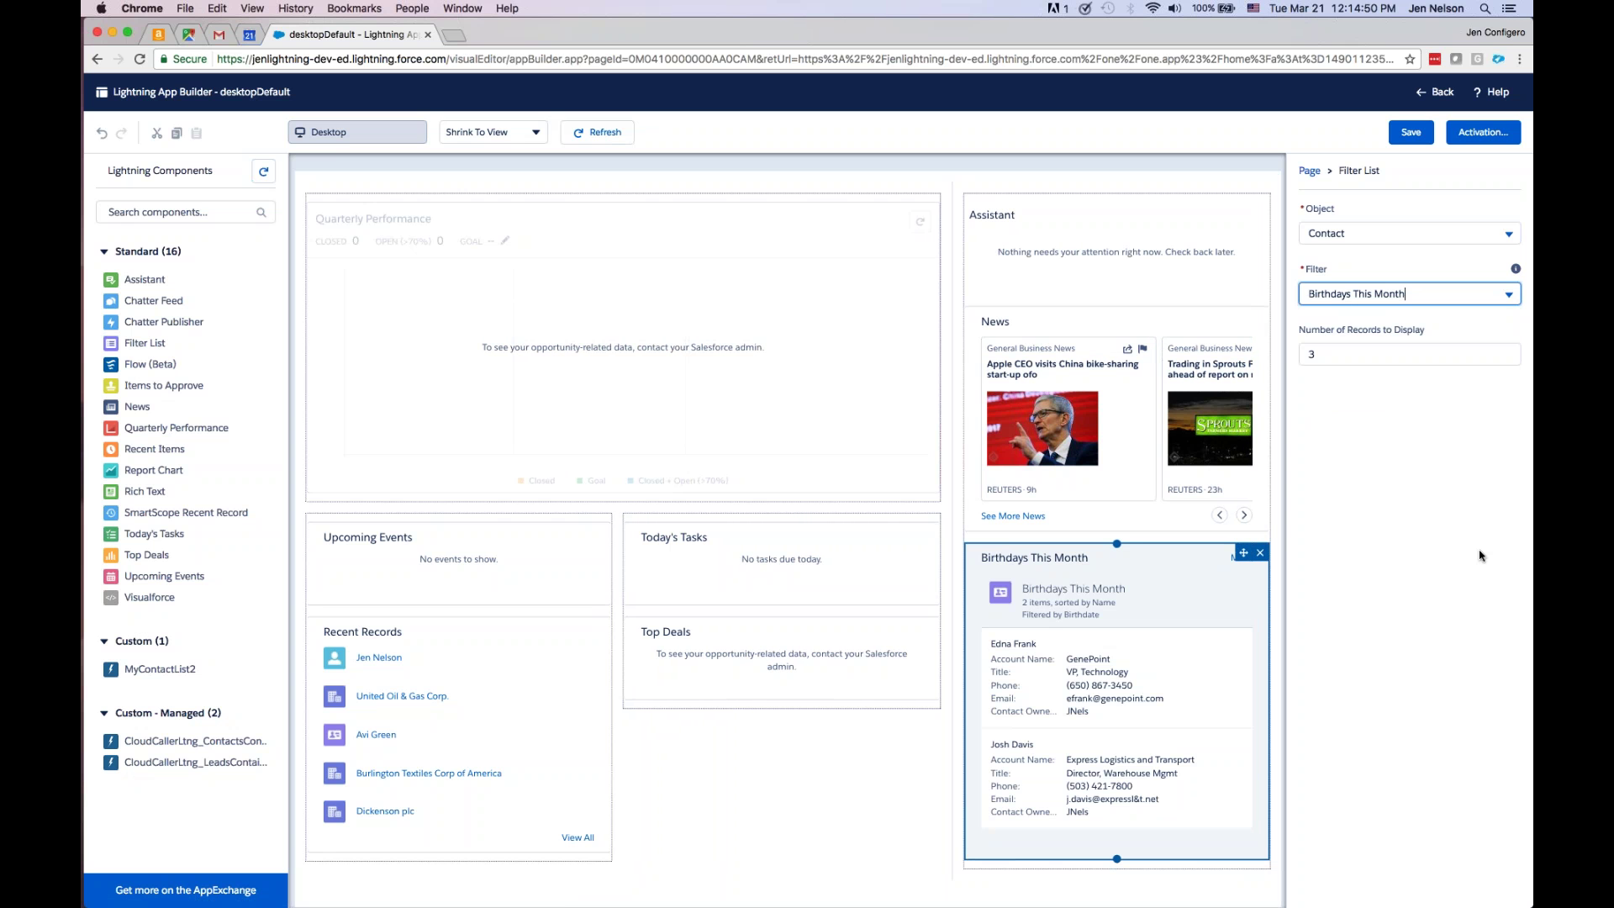
left_click(1412, 132)
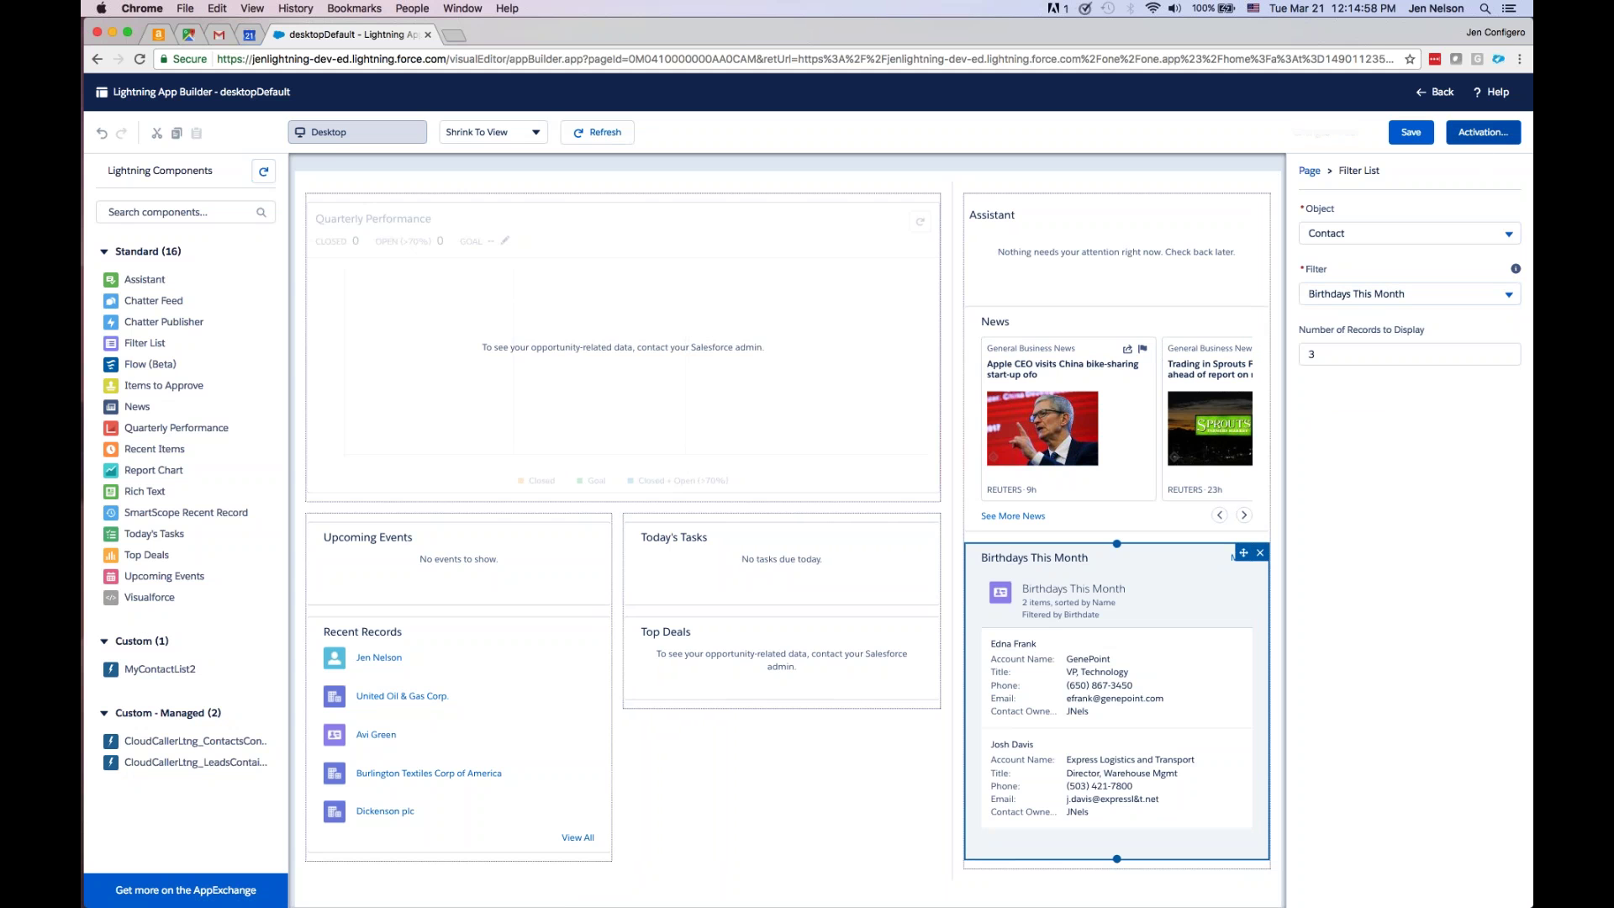
- Start the page activation and examine the profiles available for assigning the Home page, returning to the activation choices
left_click(1483, 132)
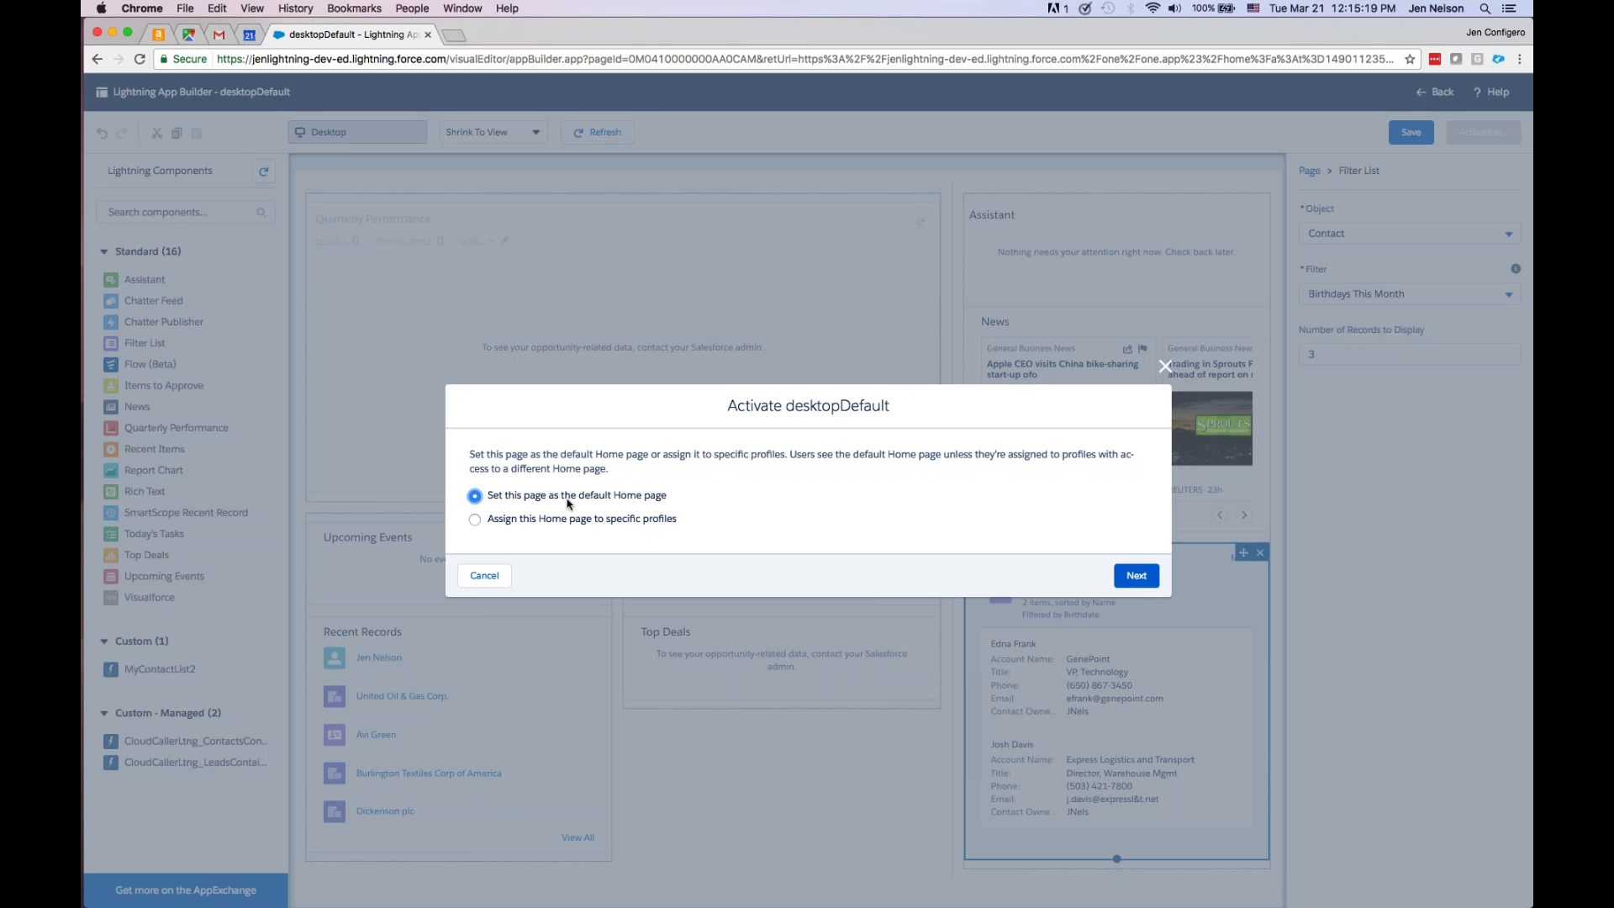
left_click(589, 522)
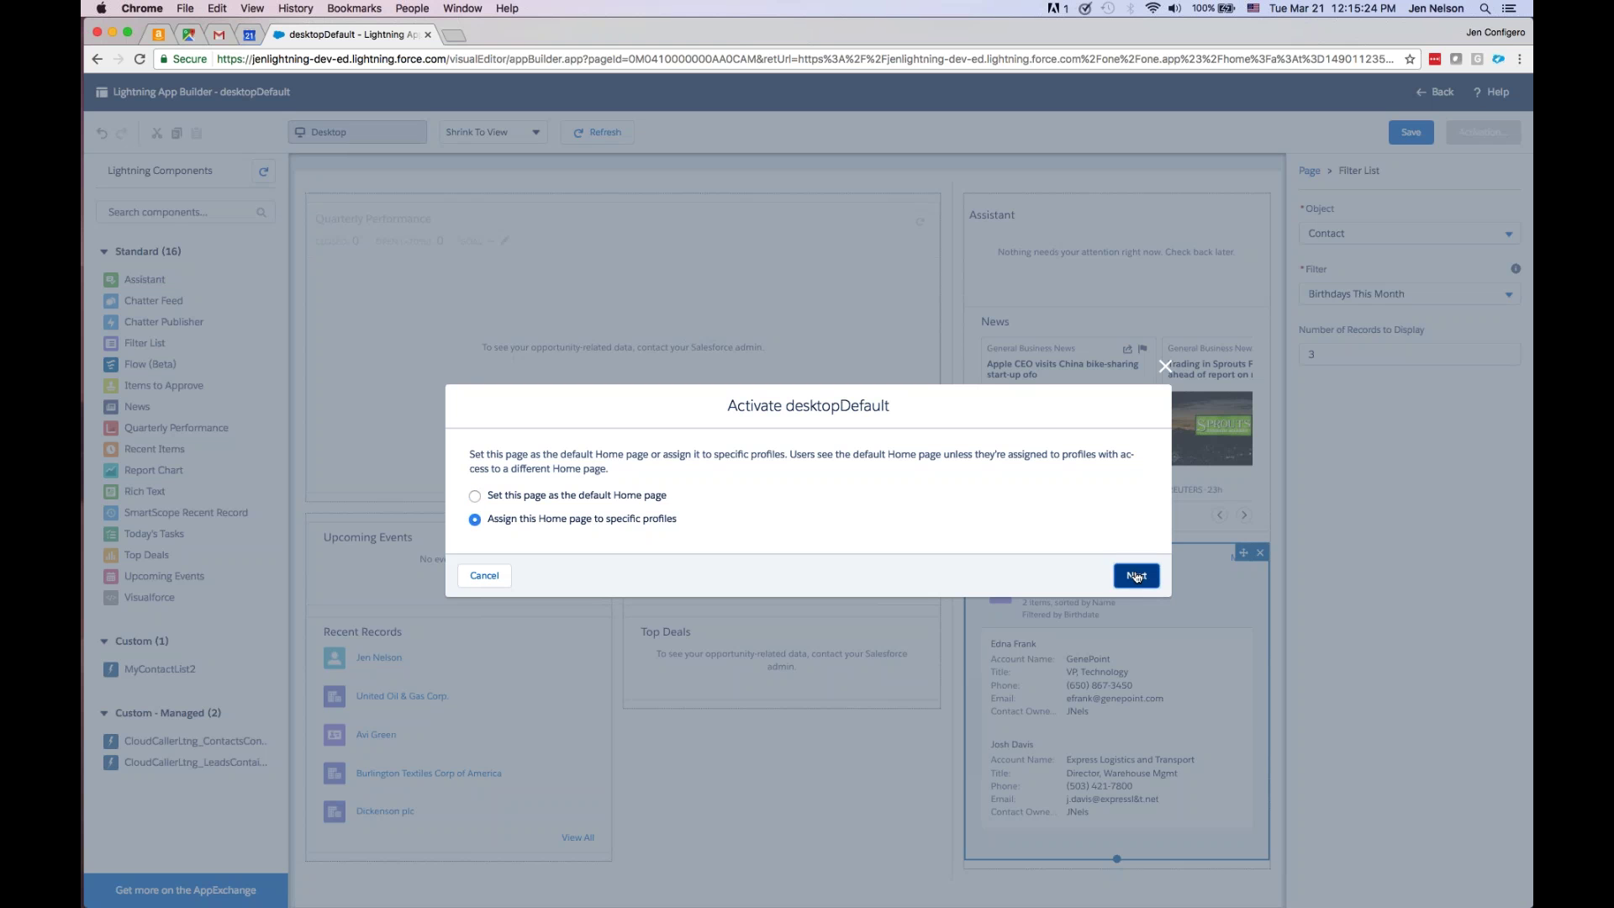
key("Return")
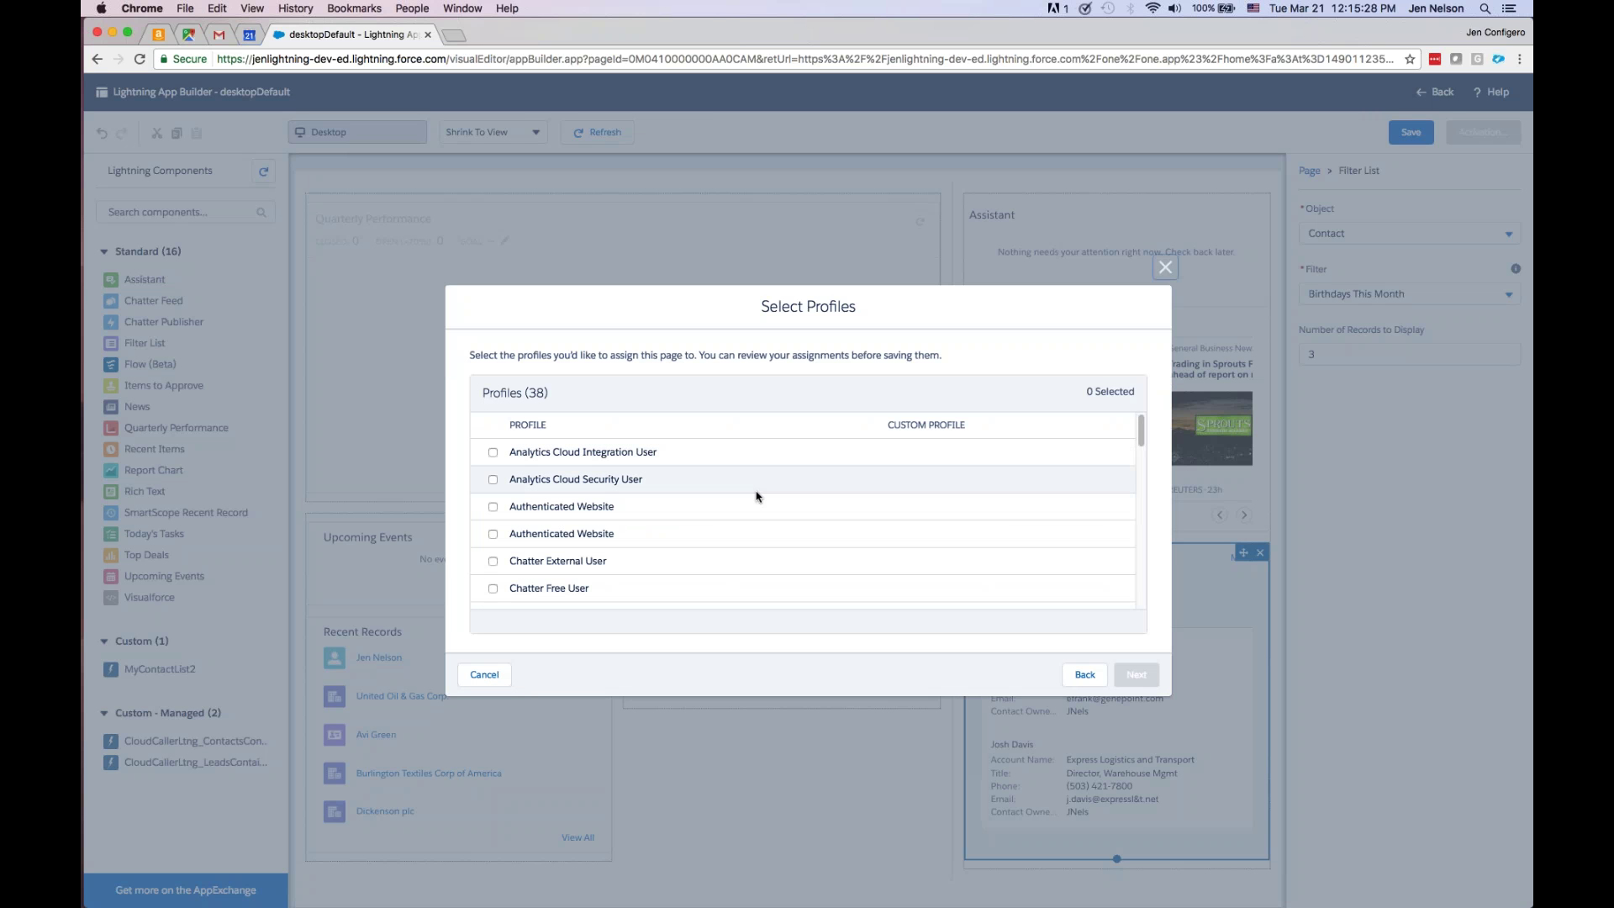
scroll(738, 533, "down", 1)
scroll(737, 533, "down", 10)
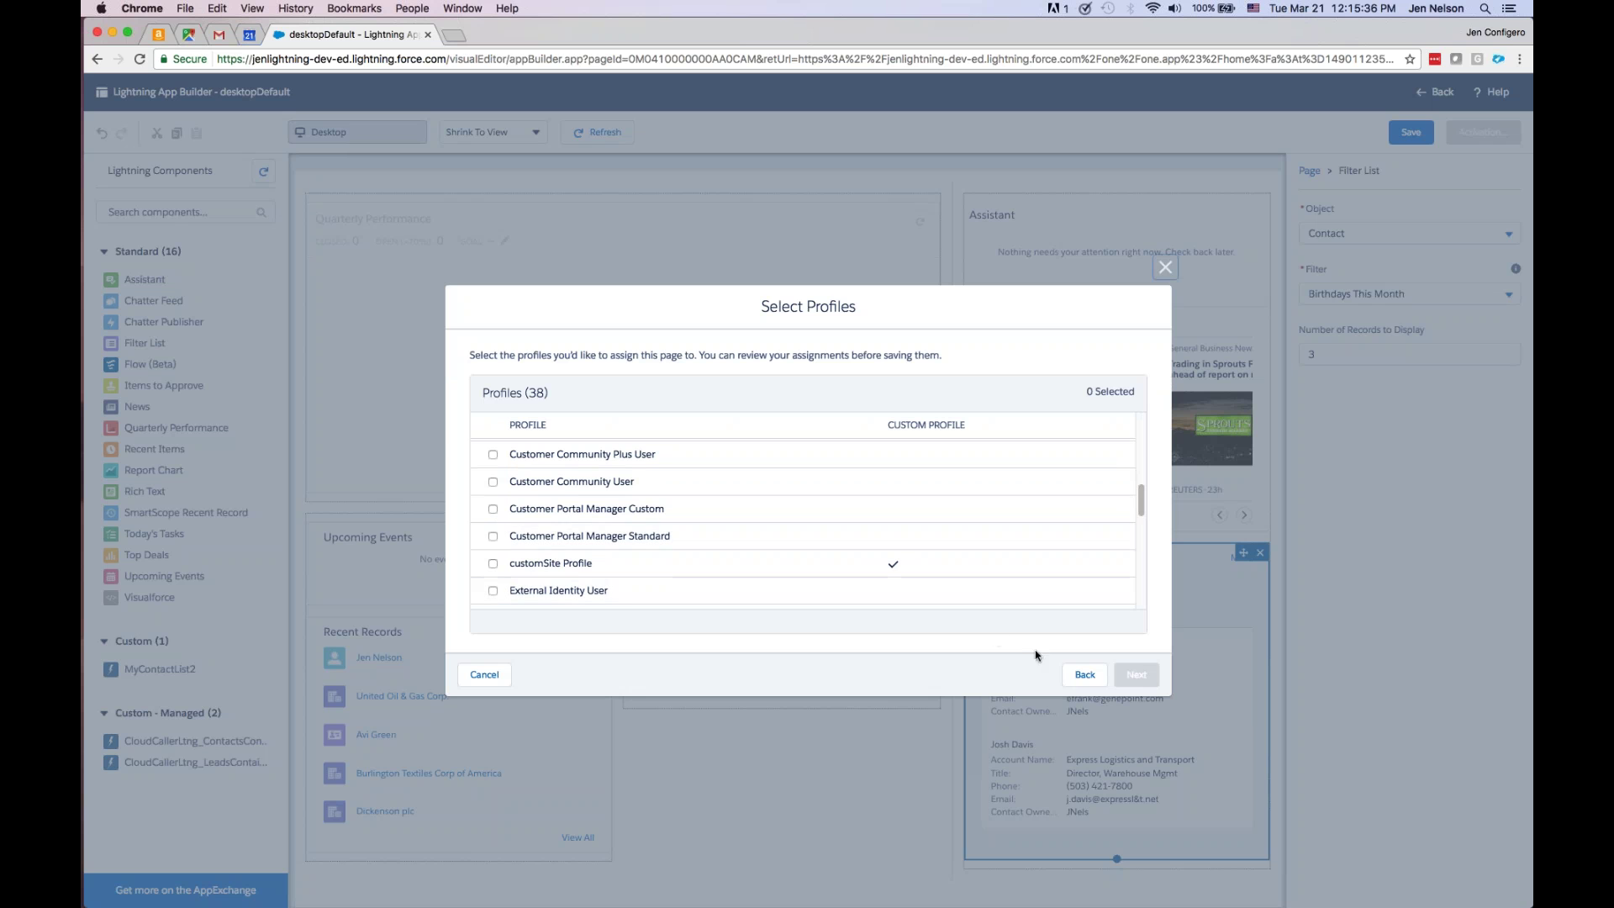
left_click(1084, 674)
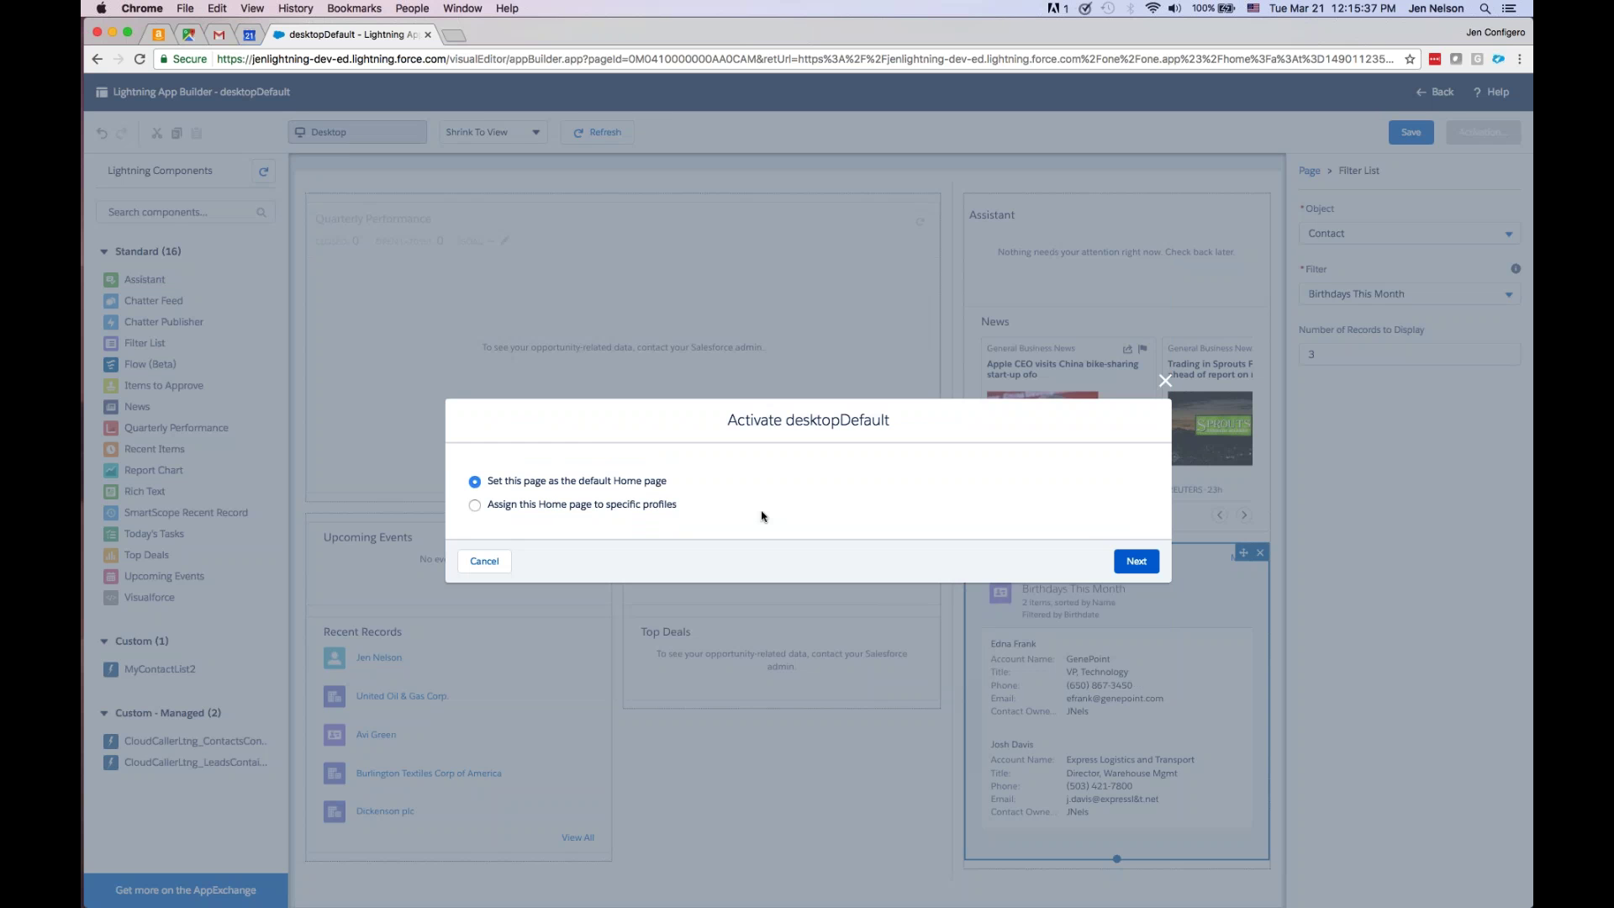
- Activate the page as the default Home page and leave the builder for the live Home page
left_click(603, 495)
left_click(1138, 578)
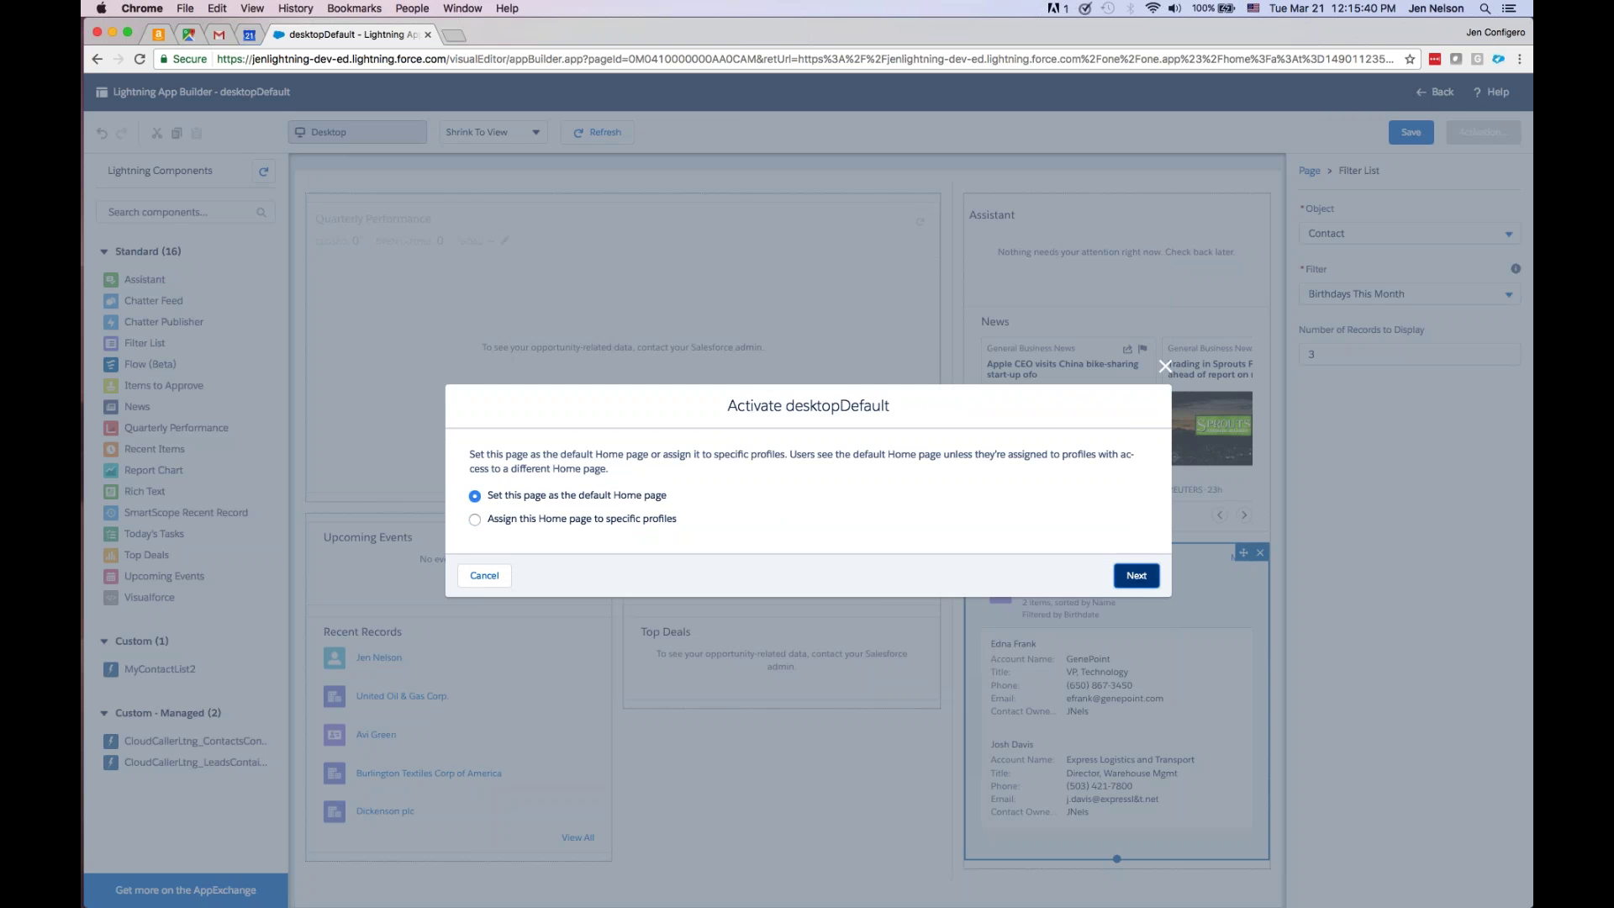
key("Return")
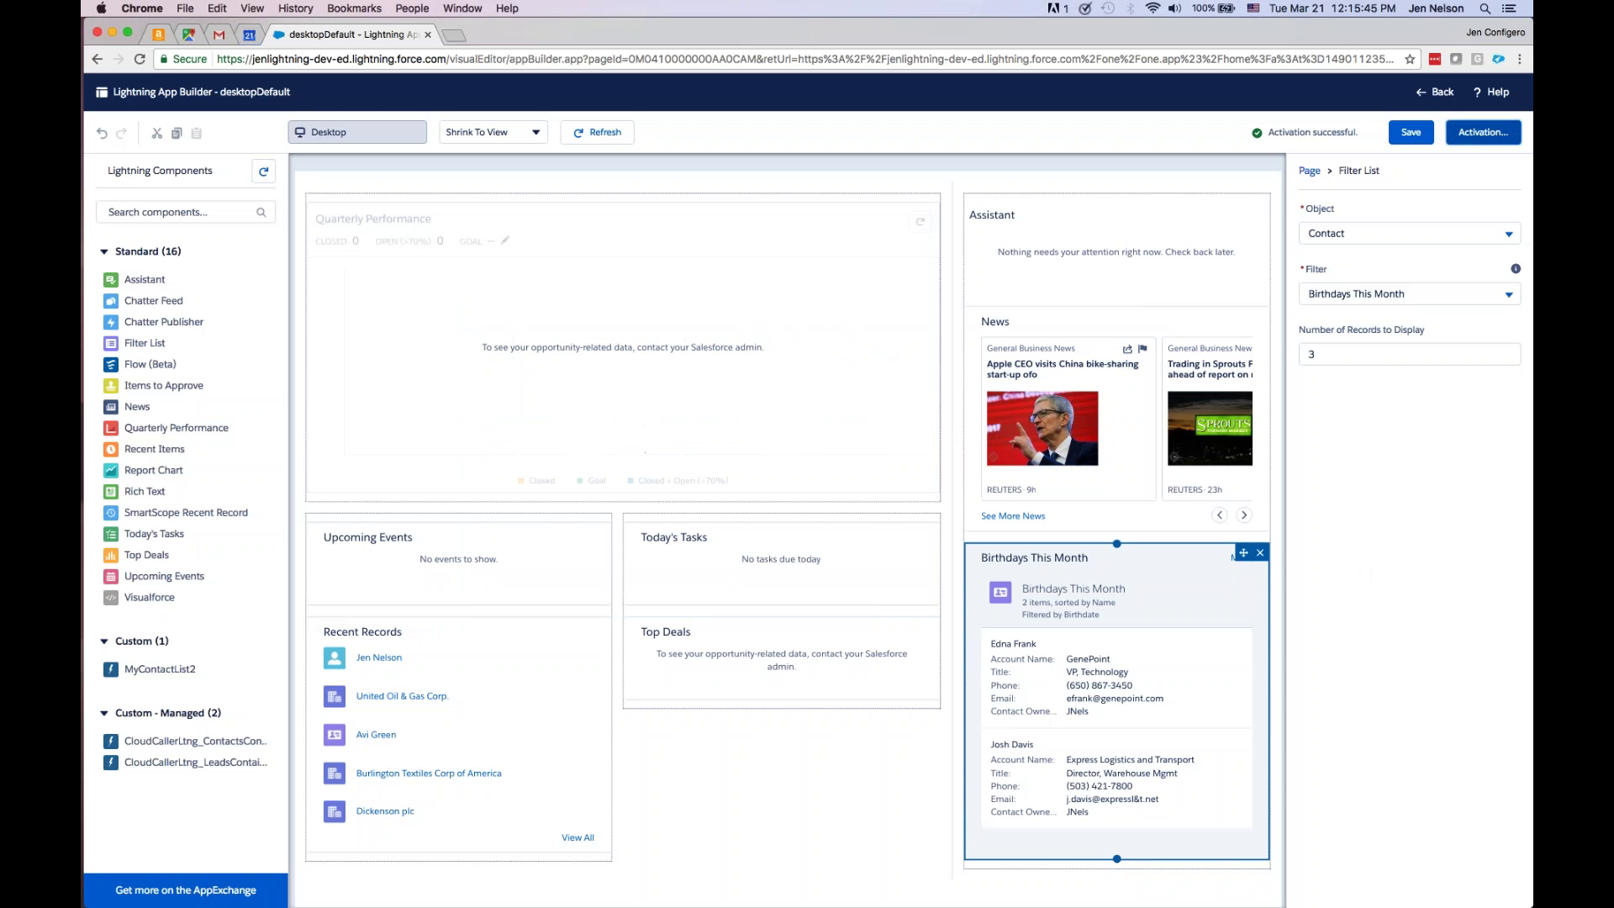
left_click(1436, 91)
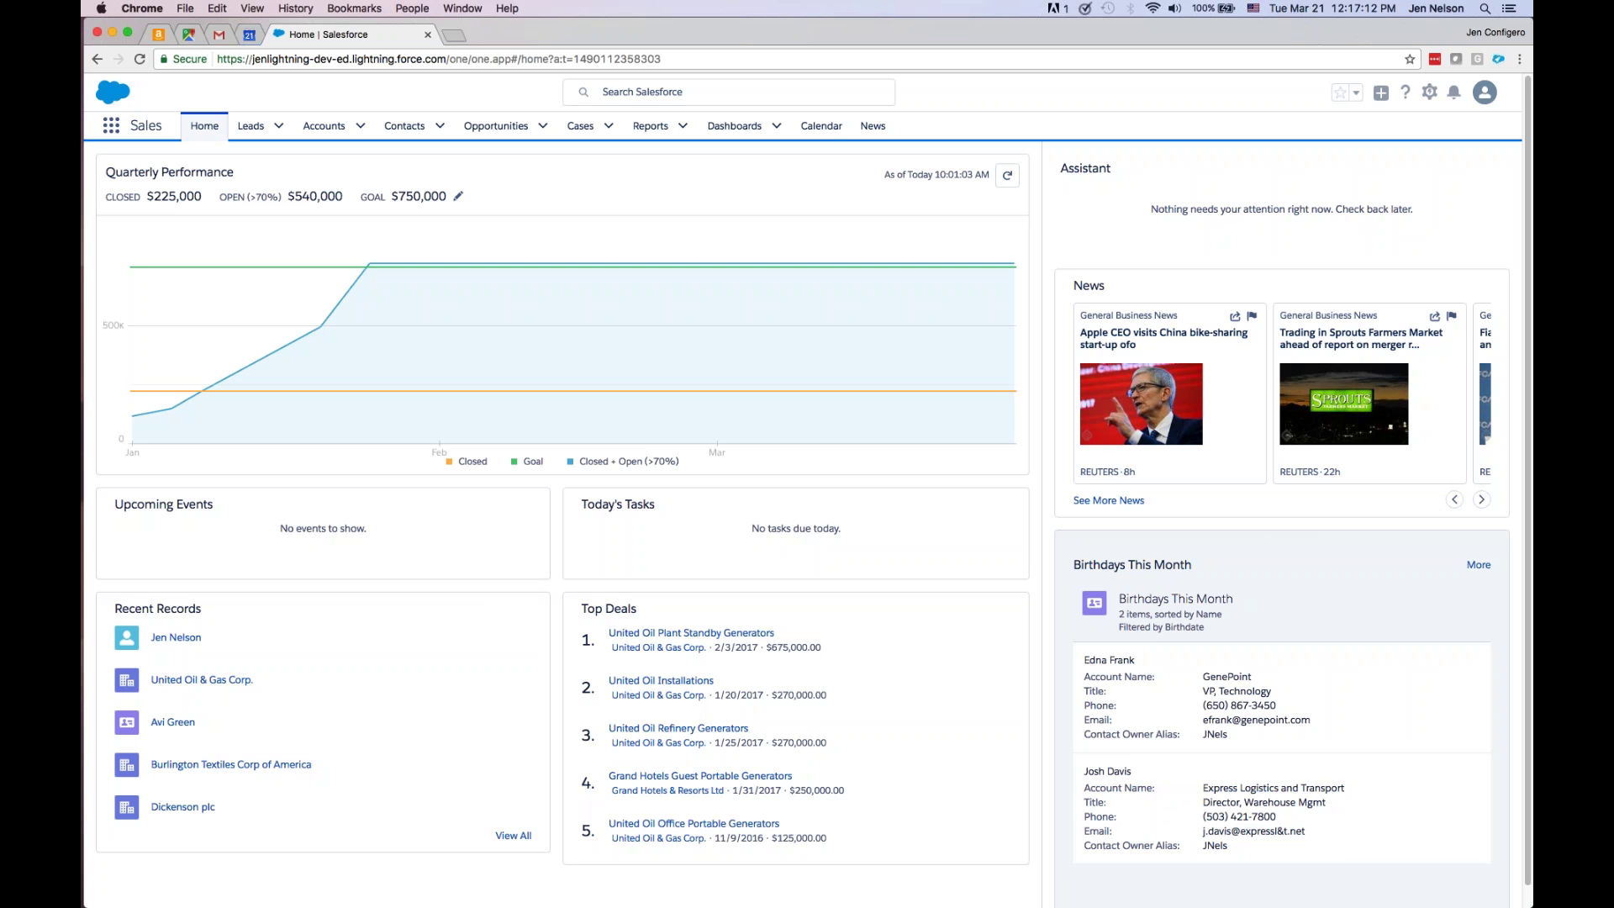
- In the Calendar, recolor the cases calendar teal and the Opptys calendar purple
left_click(829, 130)
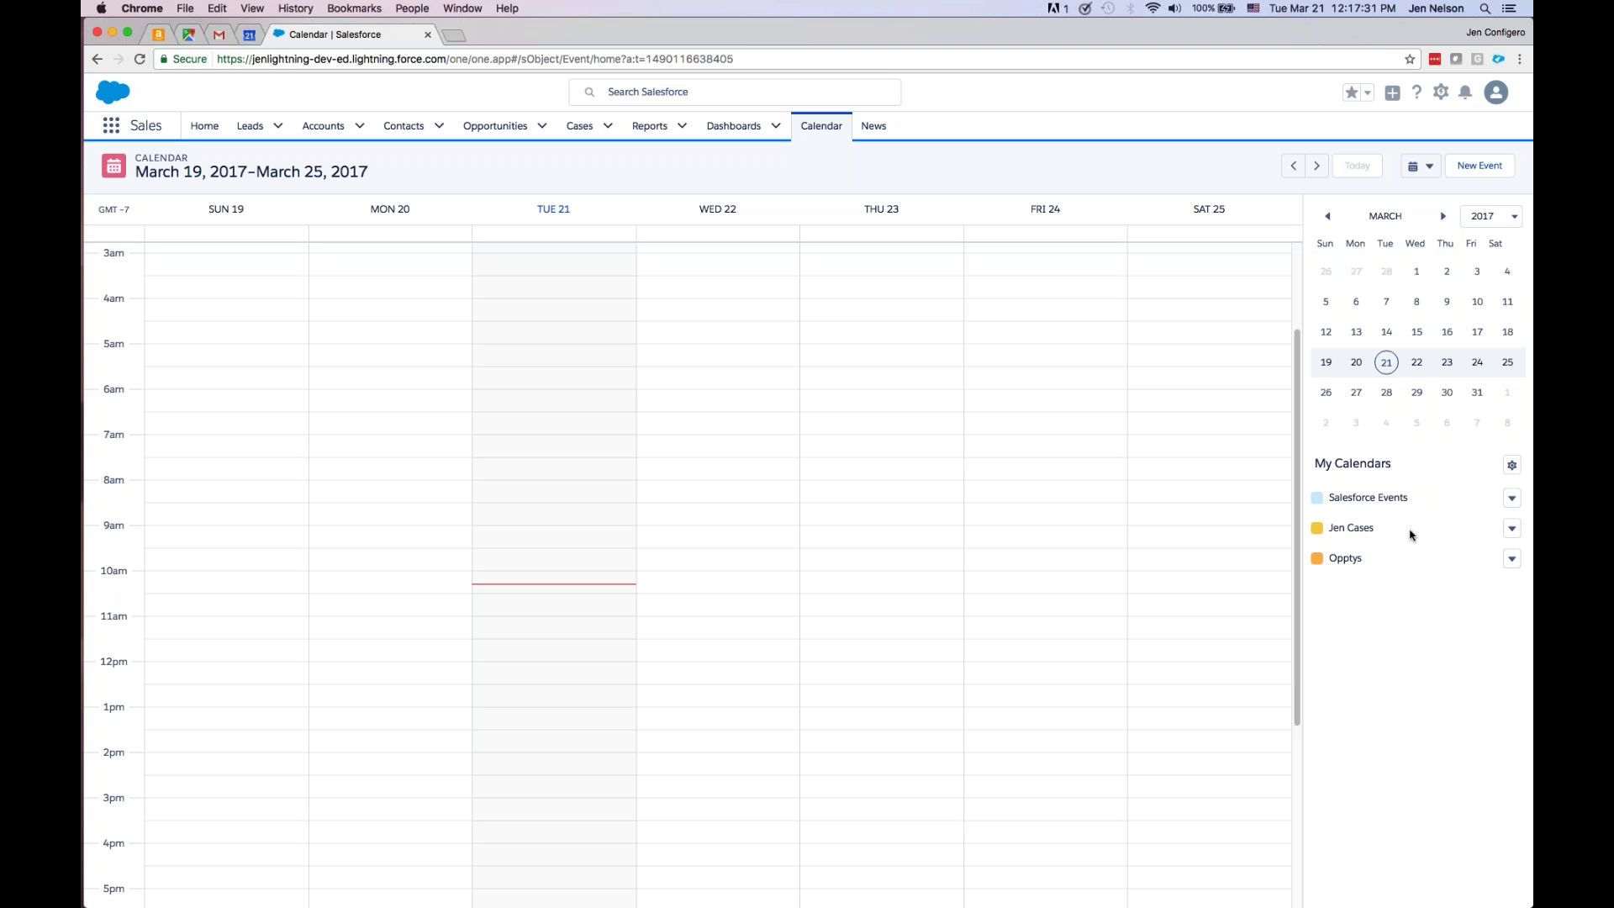
left_click(1511, 530)
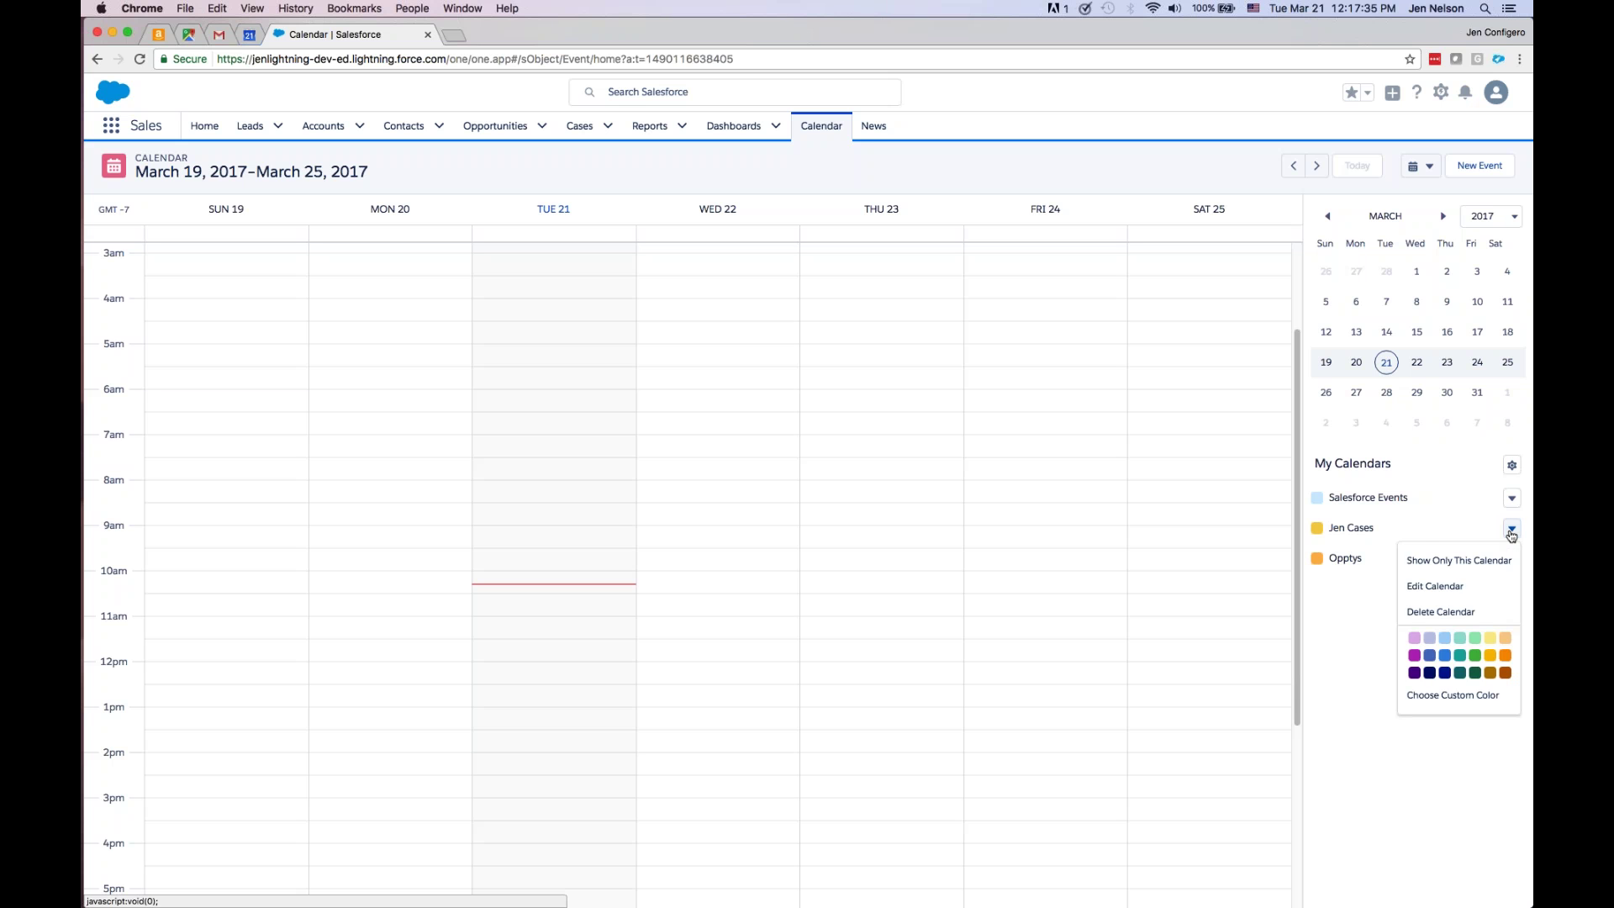
left_click(1511, 531)
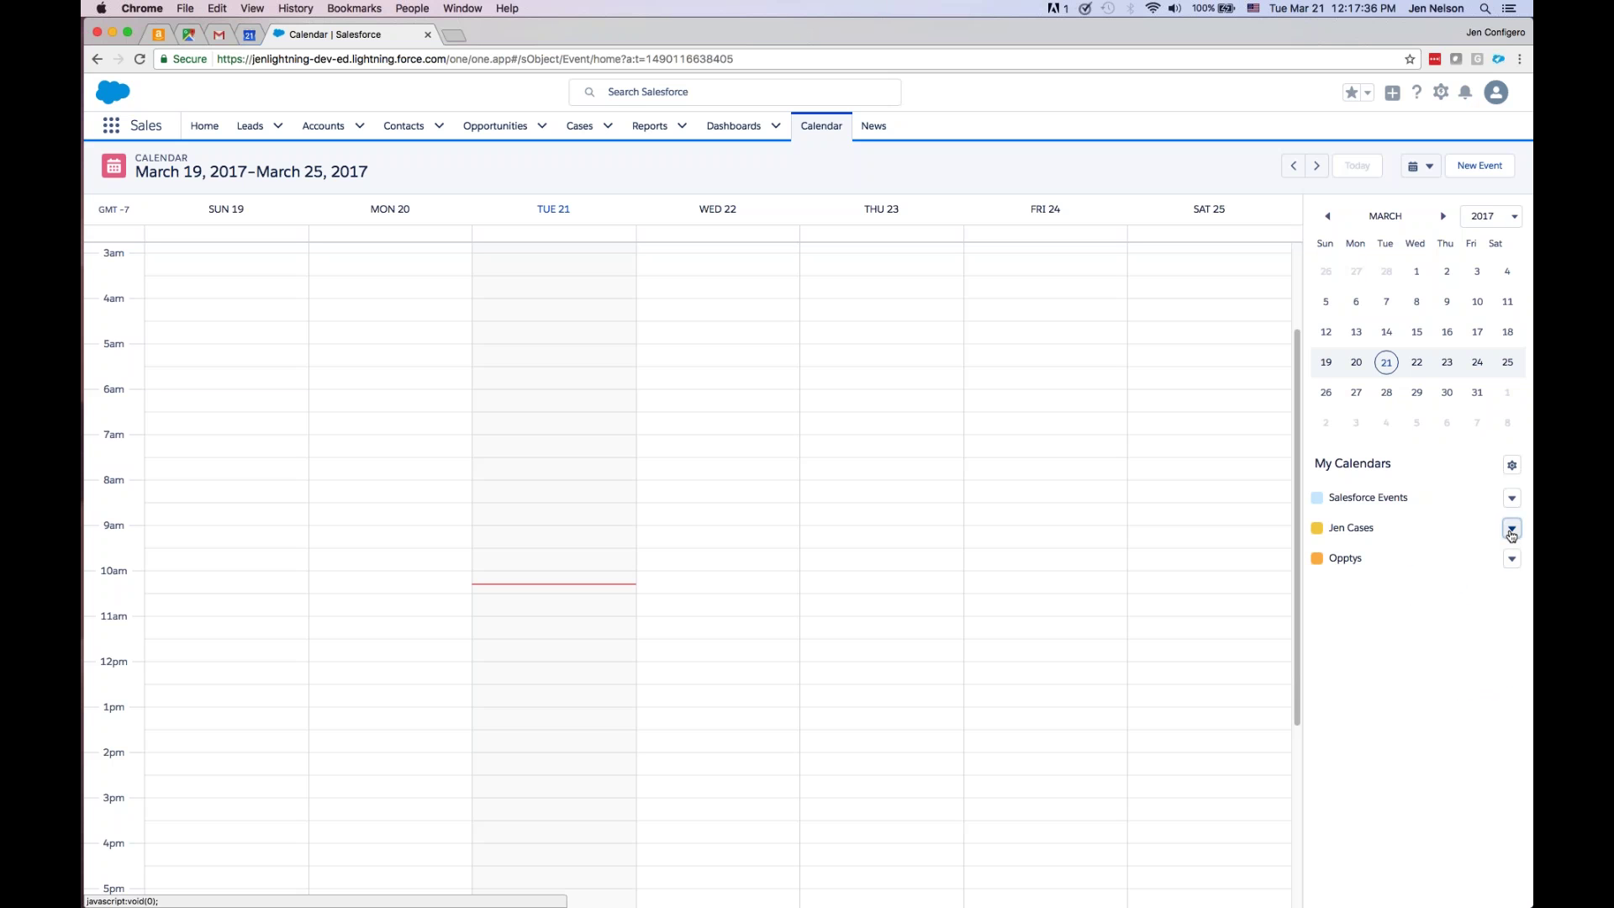
left_click(1511, 530)
left_click(1459, 659)
left_click(1512, 558)
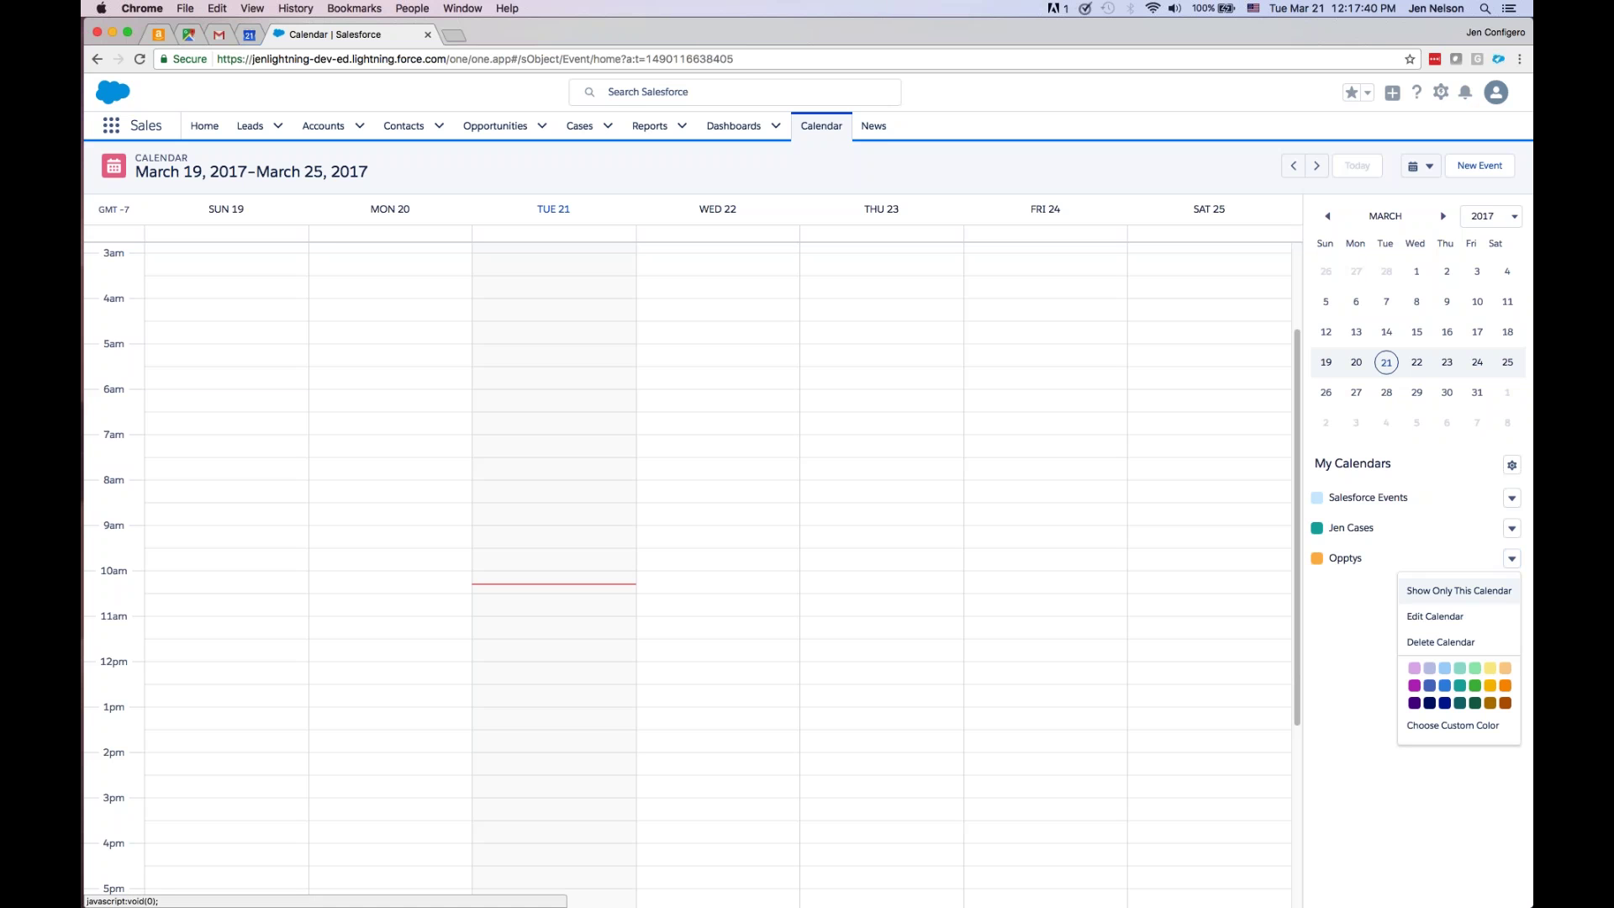
left_click(1414, 685)
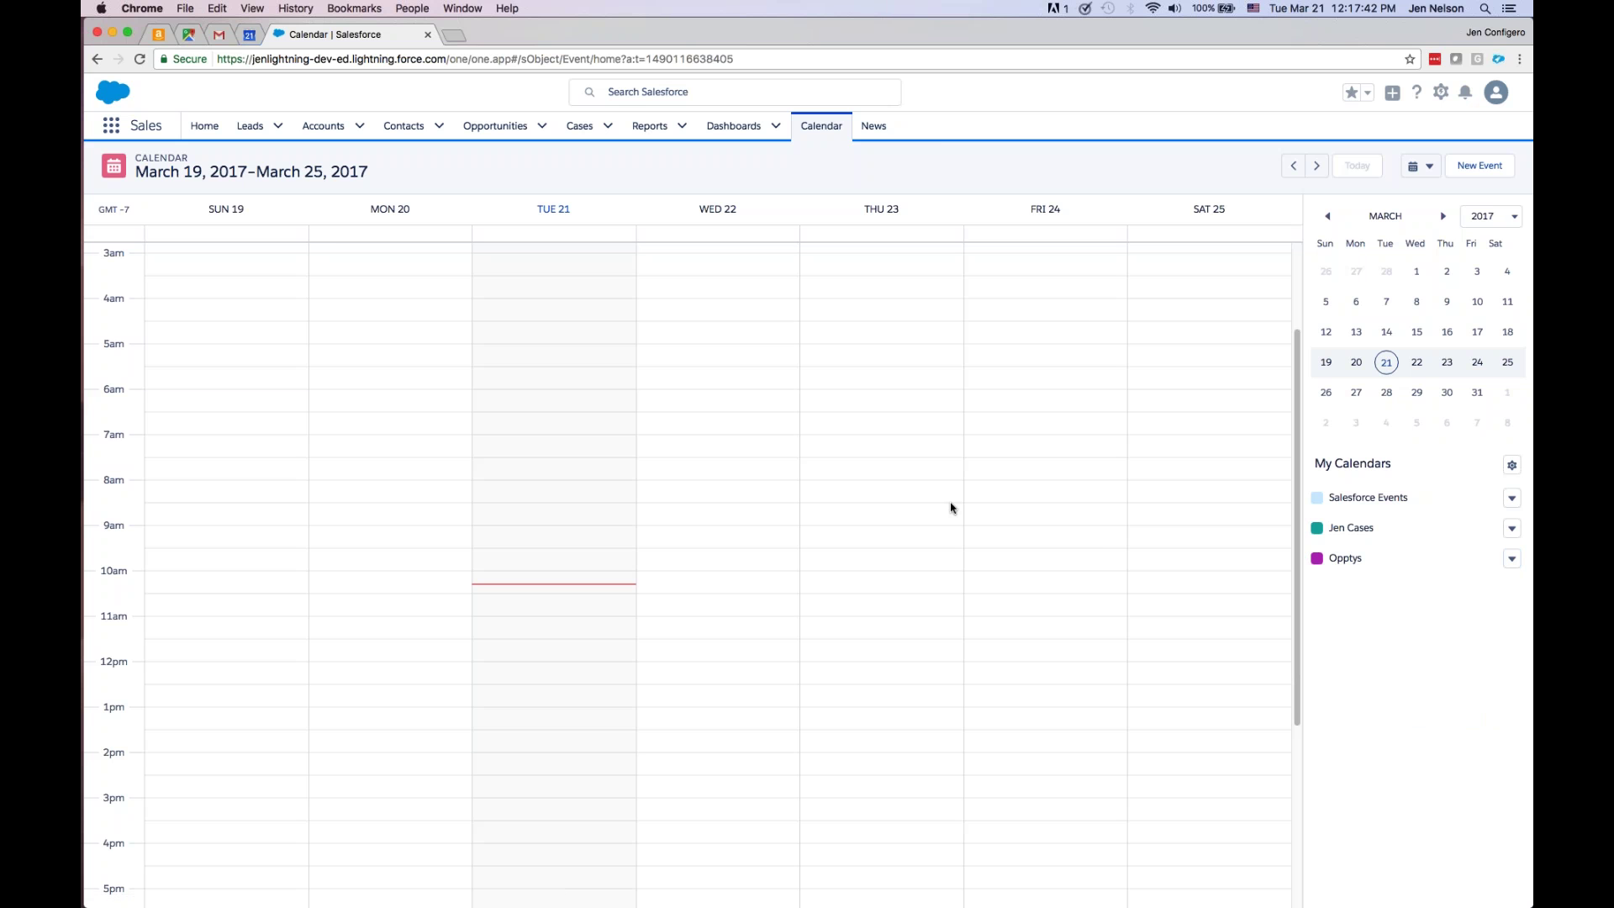
- Browse the Calendar back to December 2016 and display the week containing December 12
left_click(1327, 217)
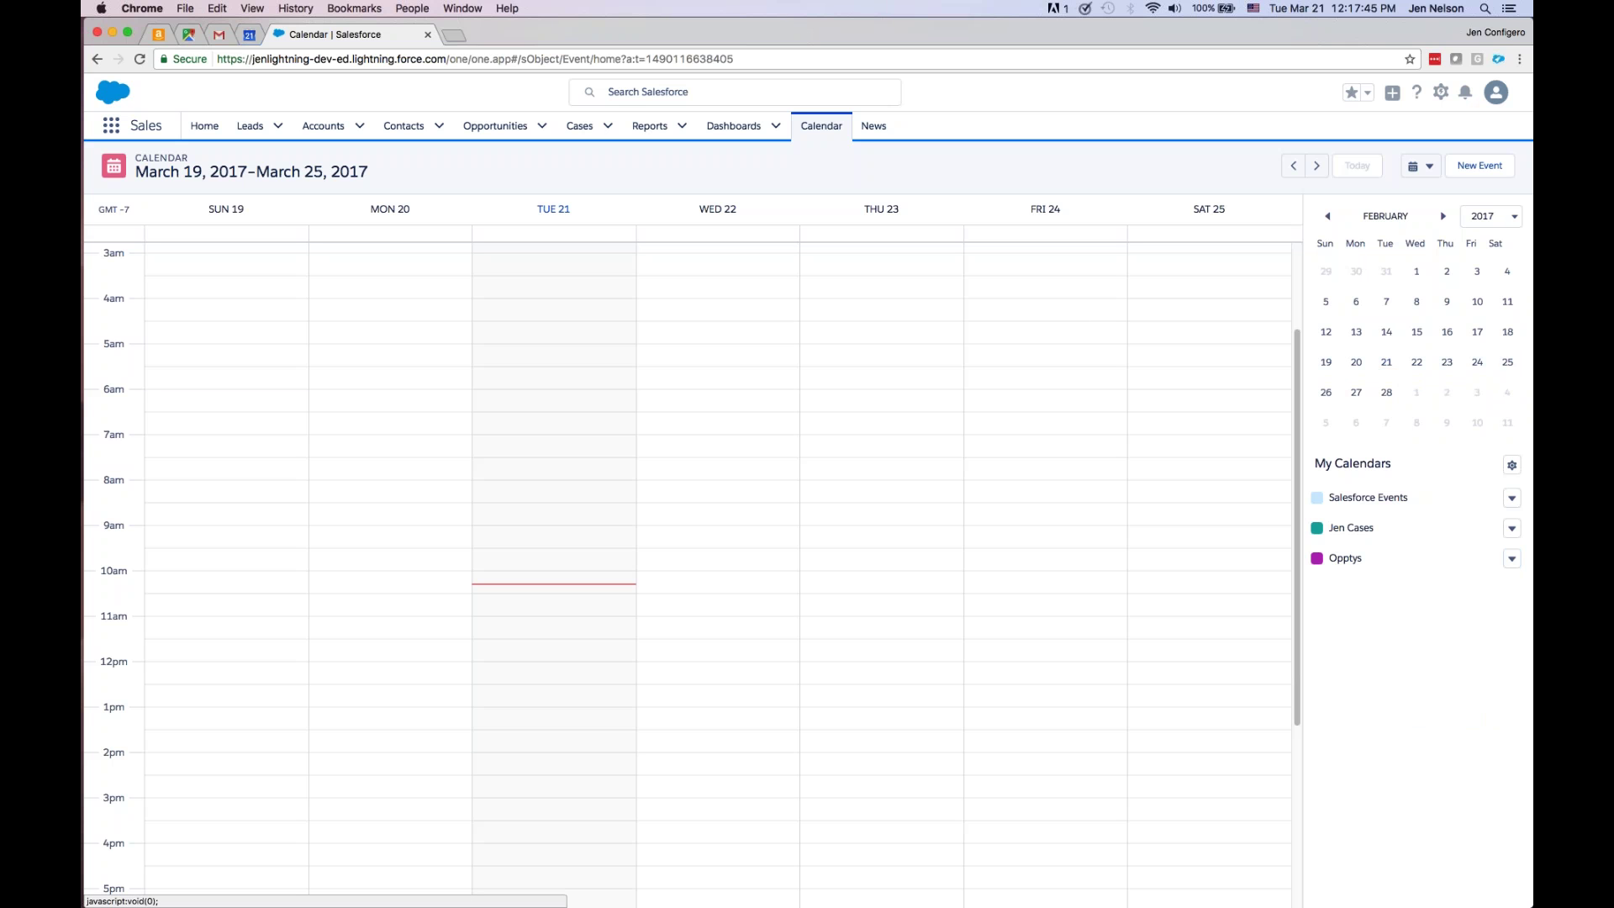
left_click(1328, 217)
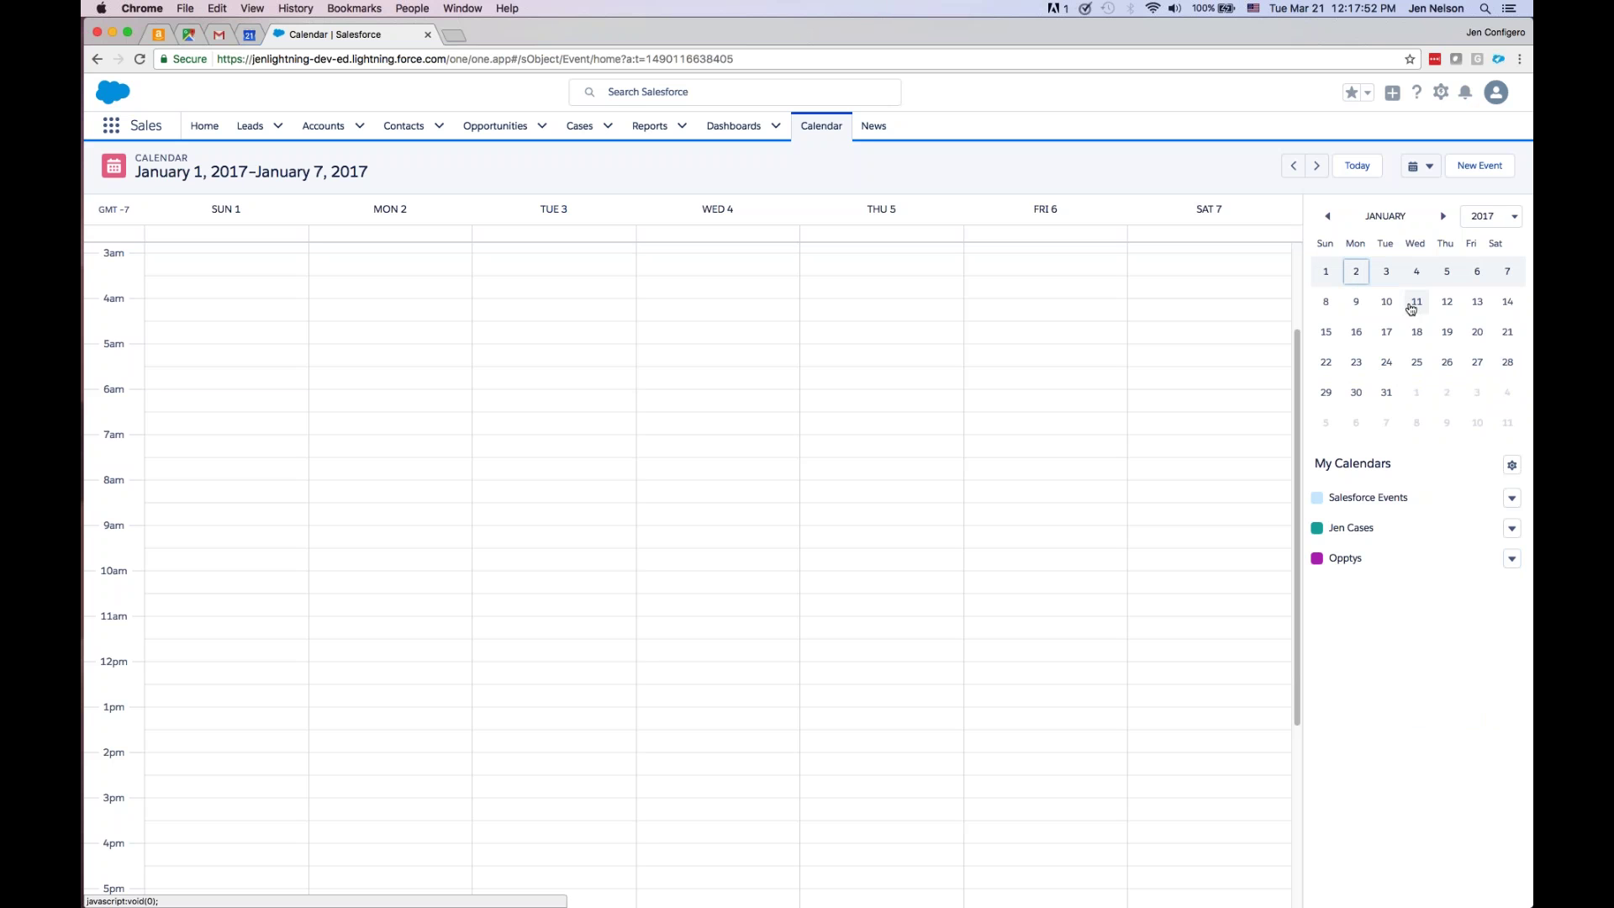
left_click(1328, 218)
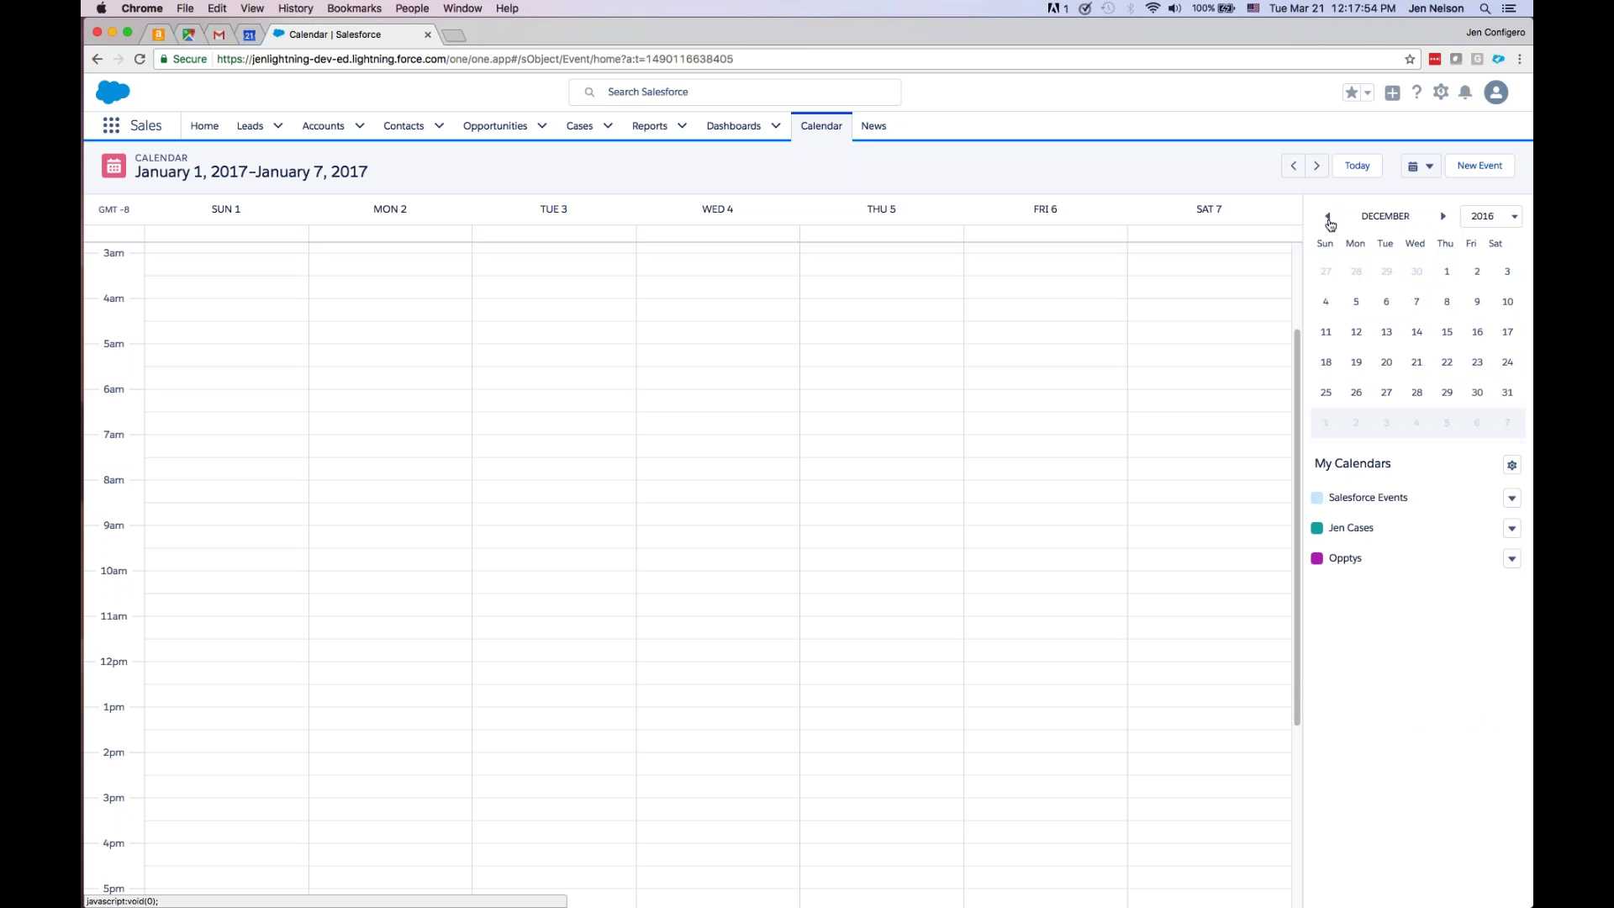
left_click(1356, 332)
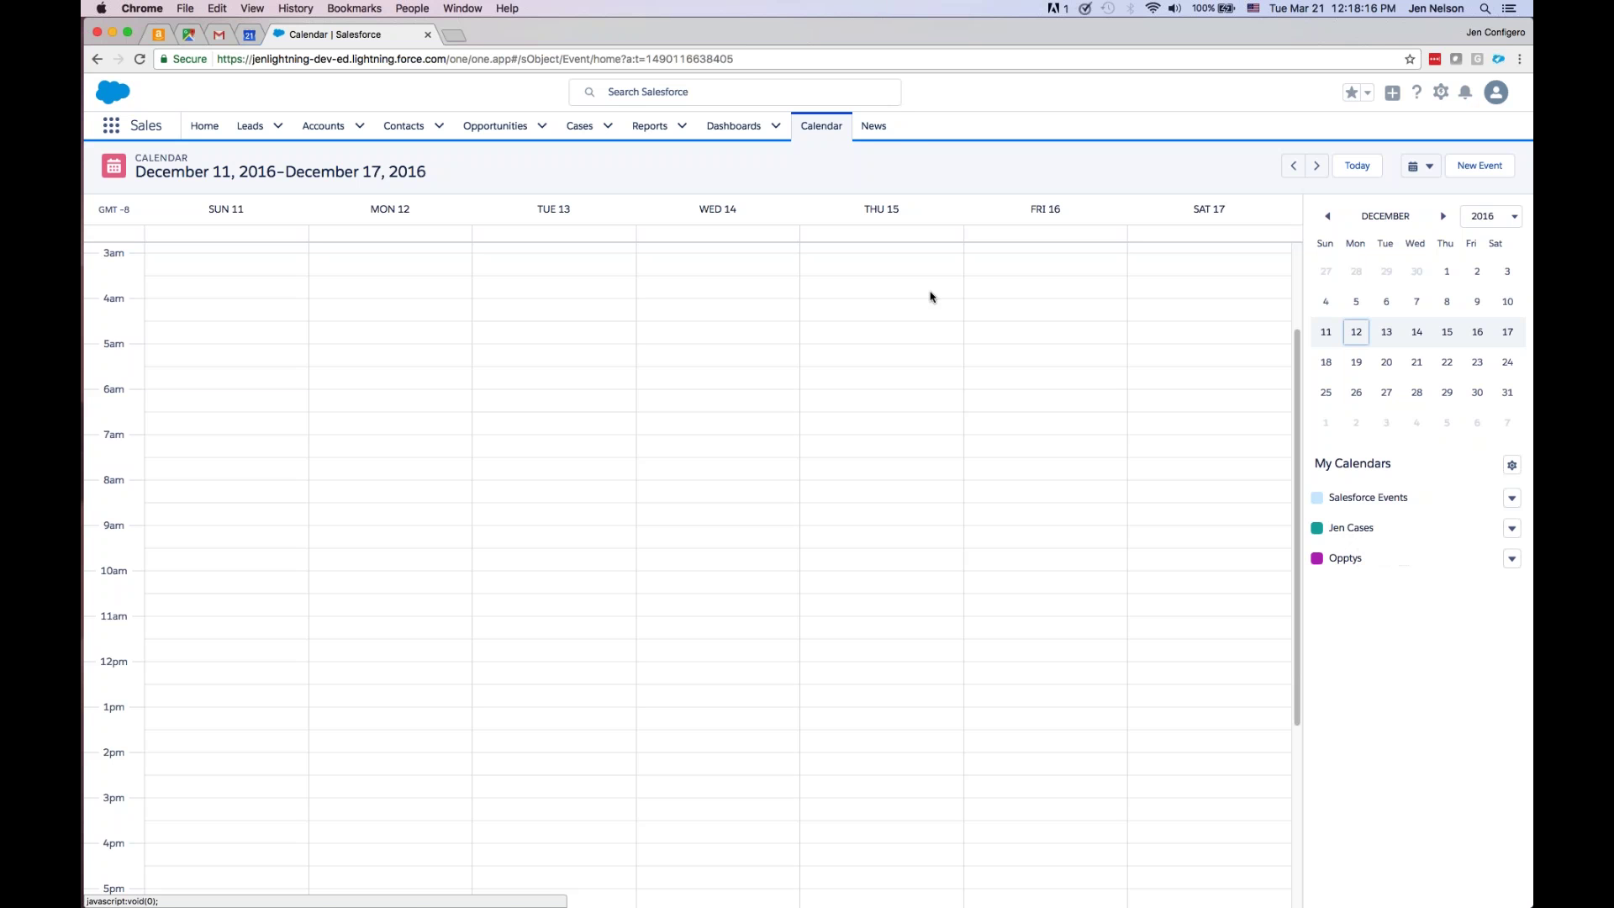
- Open the News page and look through the General Business News articles
left_click(870, 128)
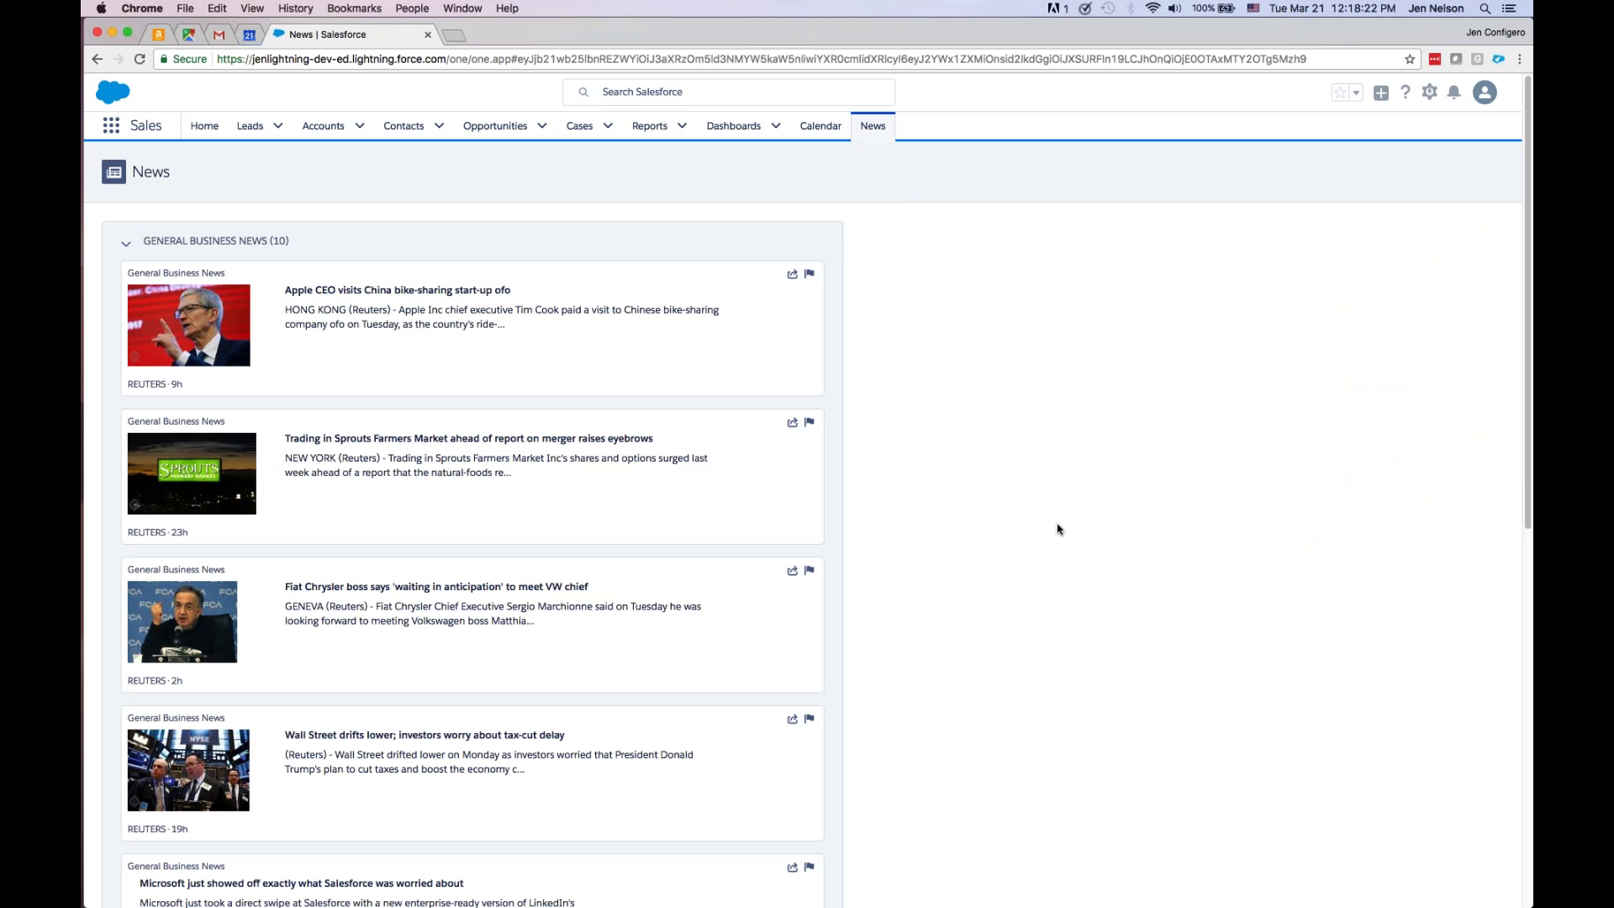
scroll(1058, 528, "down", 8)
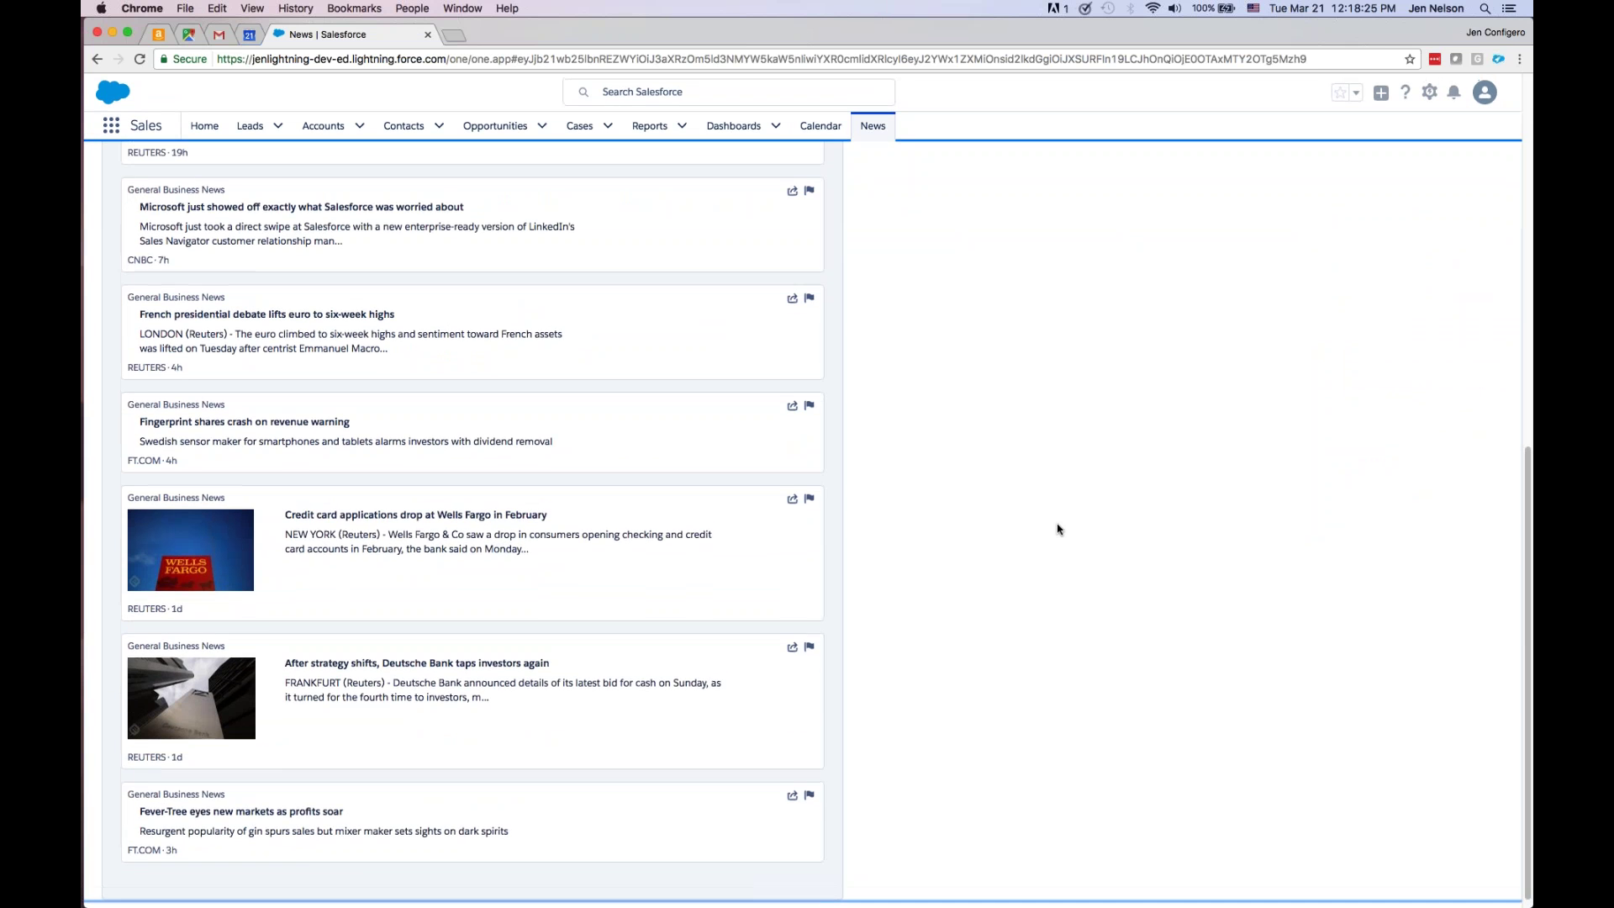
scroll(1057, 529, "up", 8)
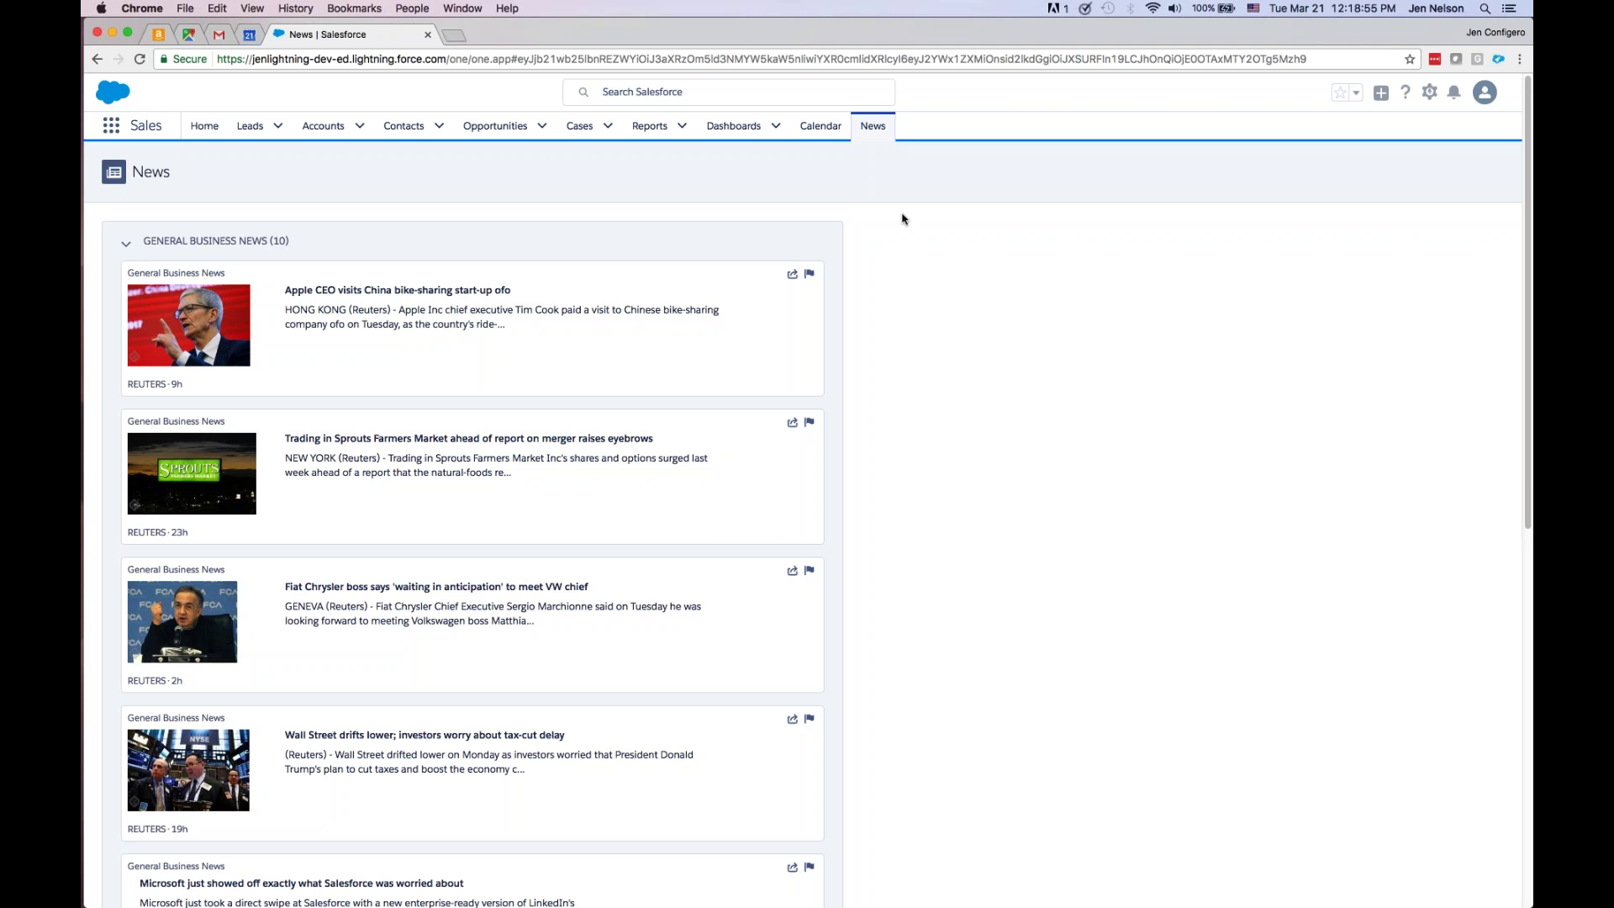
- Return to Home, check the recent leads, and open the Leads list, permanently dismissing the Favorites message
left_click(204, 126)
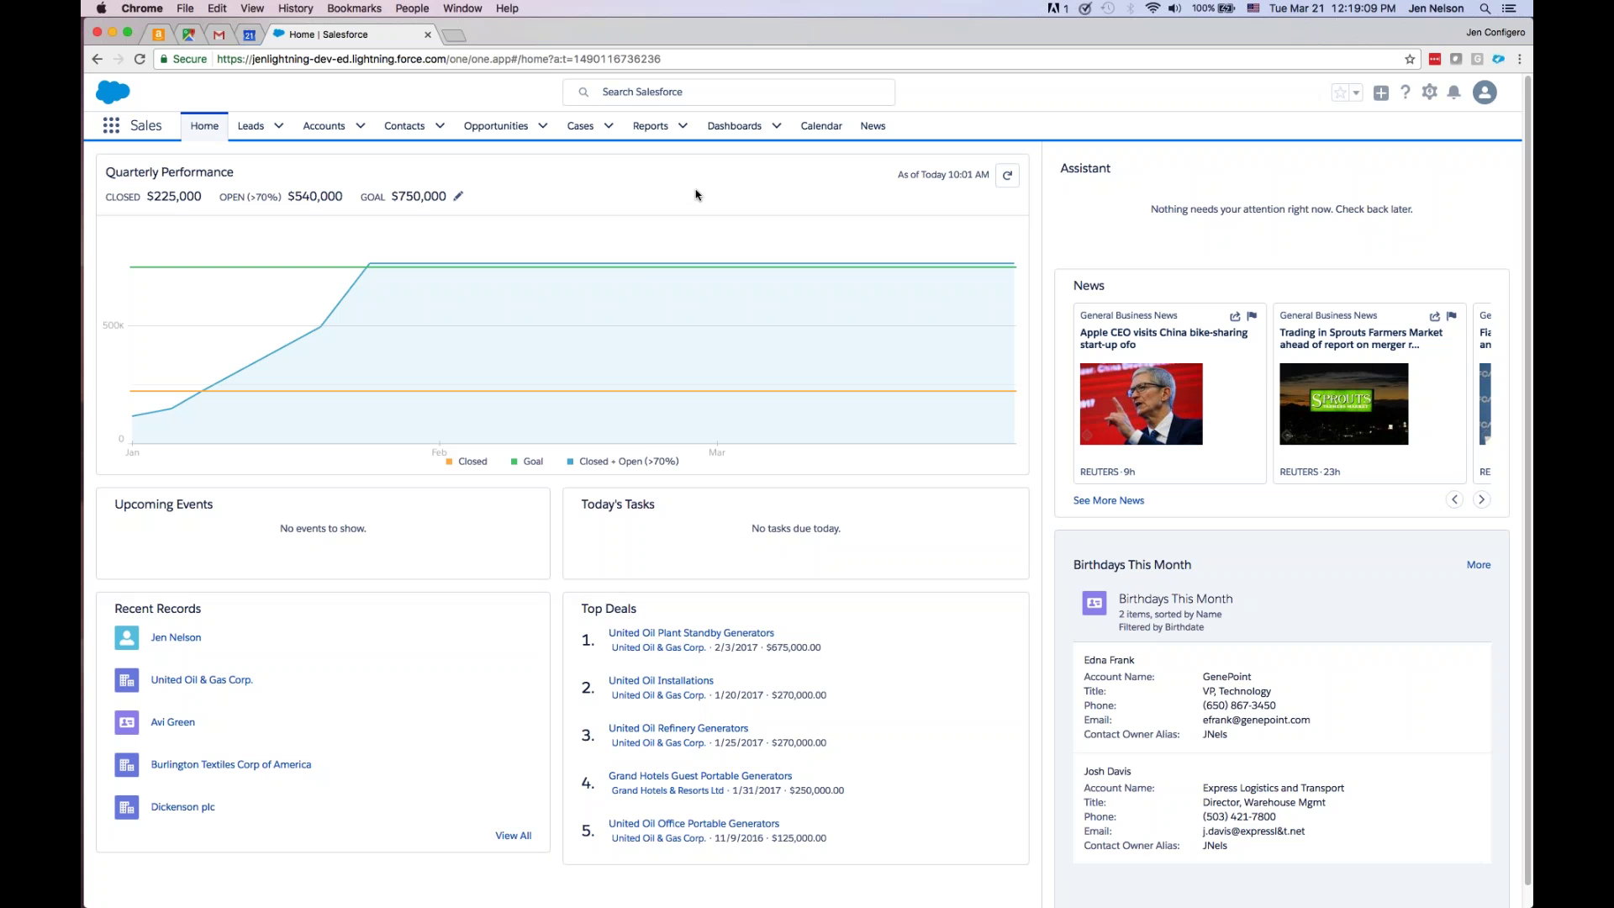
left_click(278, 128)
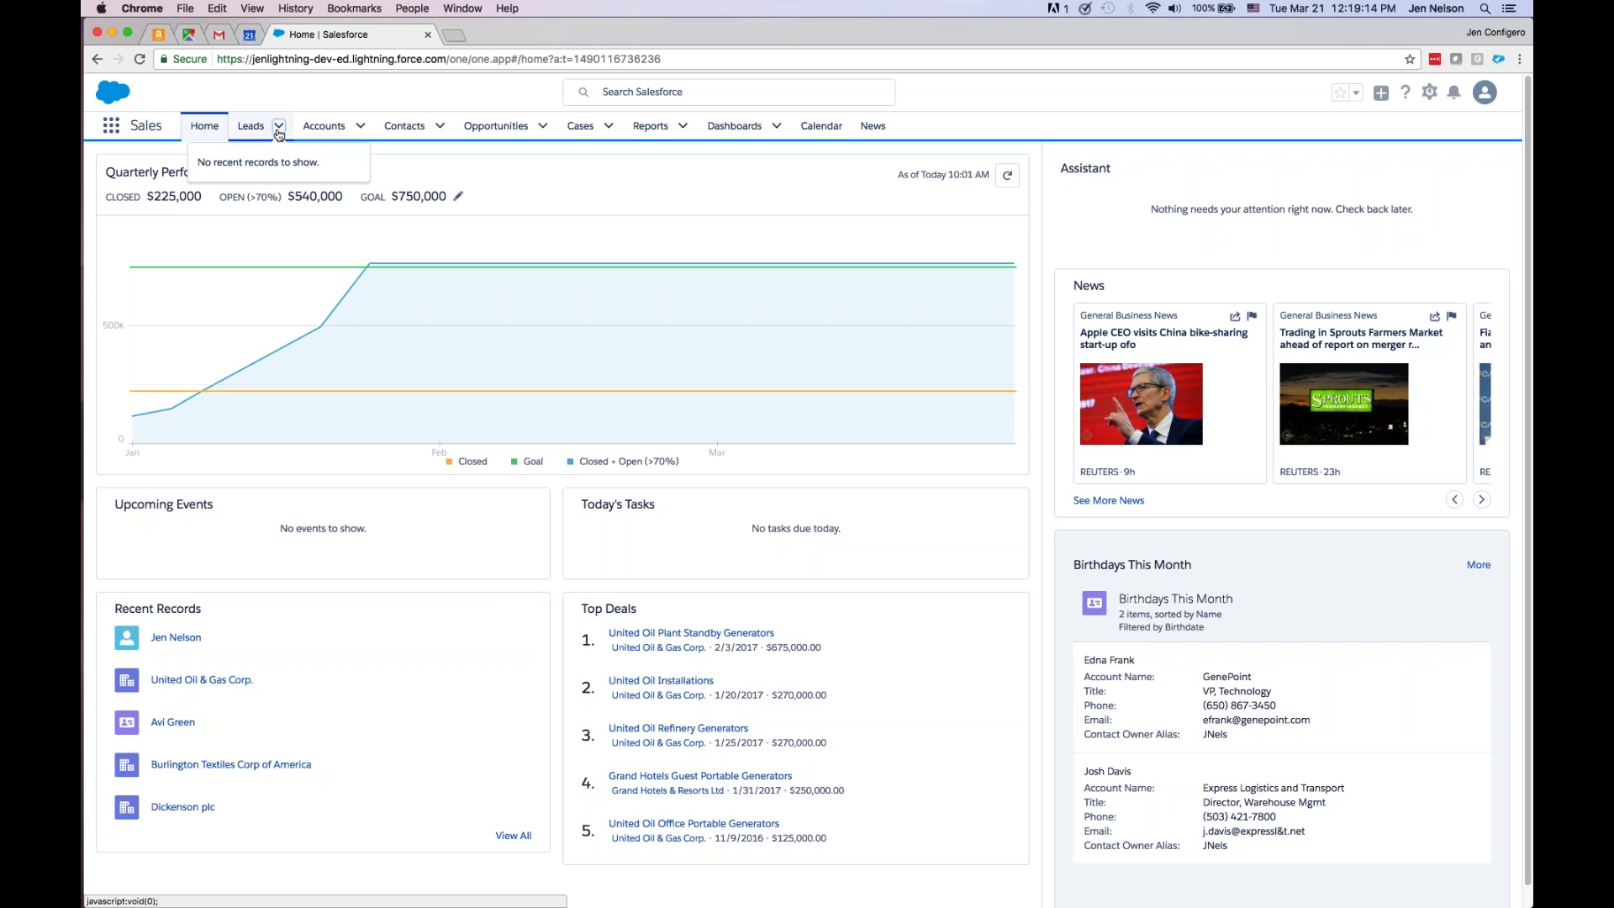
left_click(254, 131)
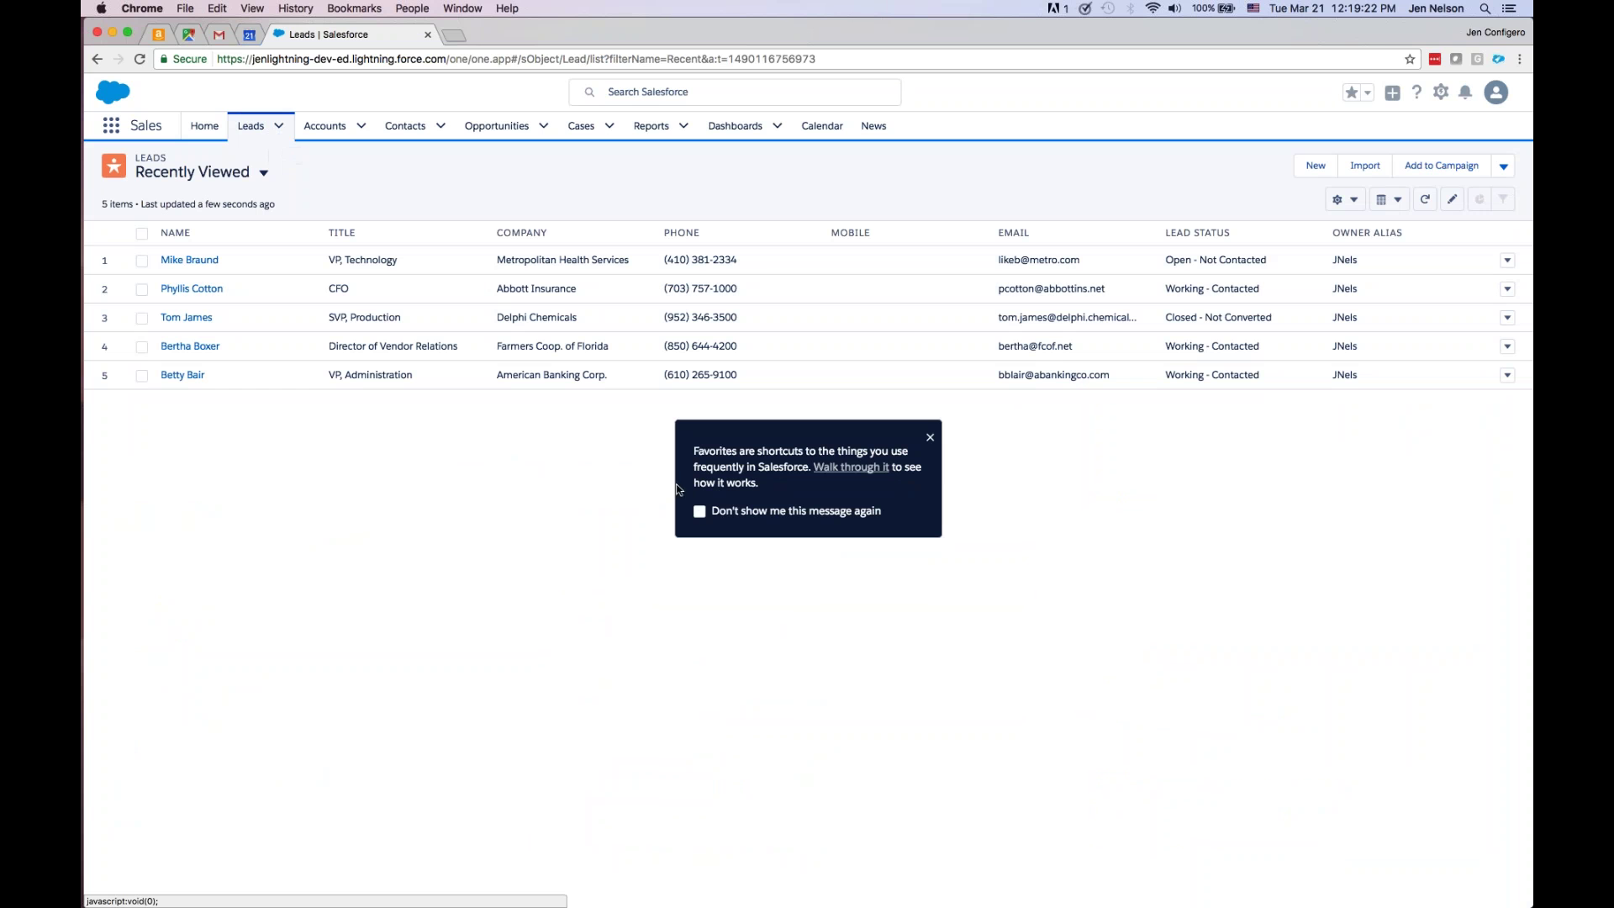
left_click(700, 511)
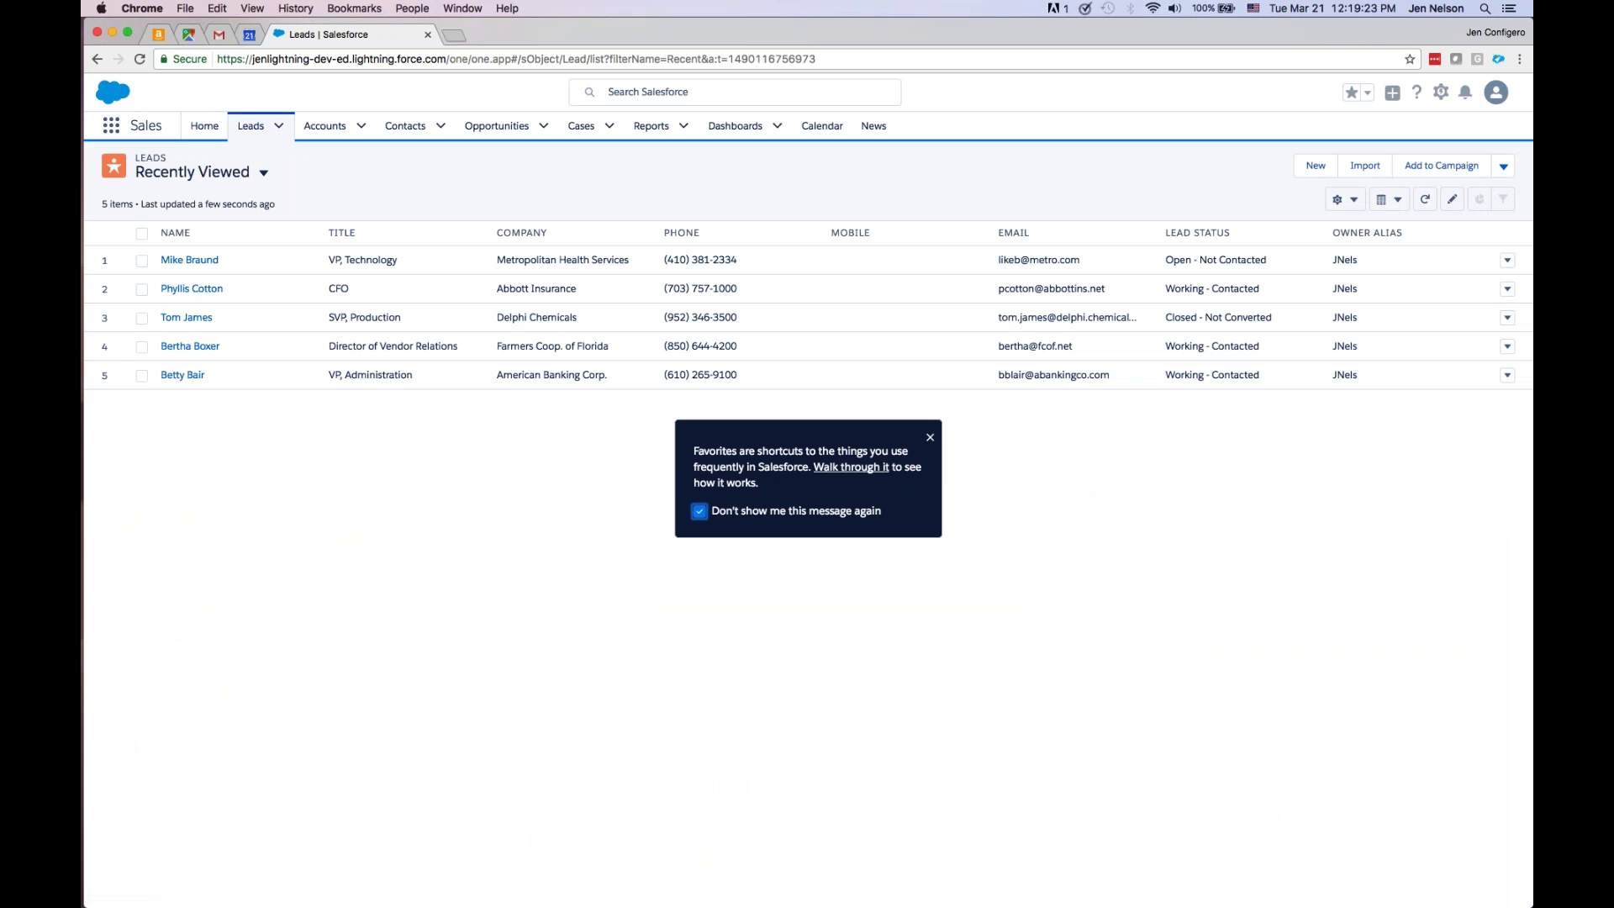
left_click(929, 437)
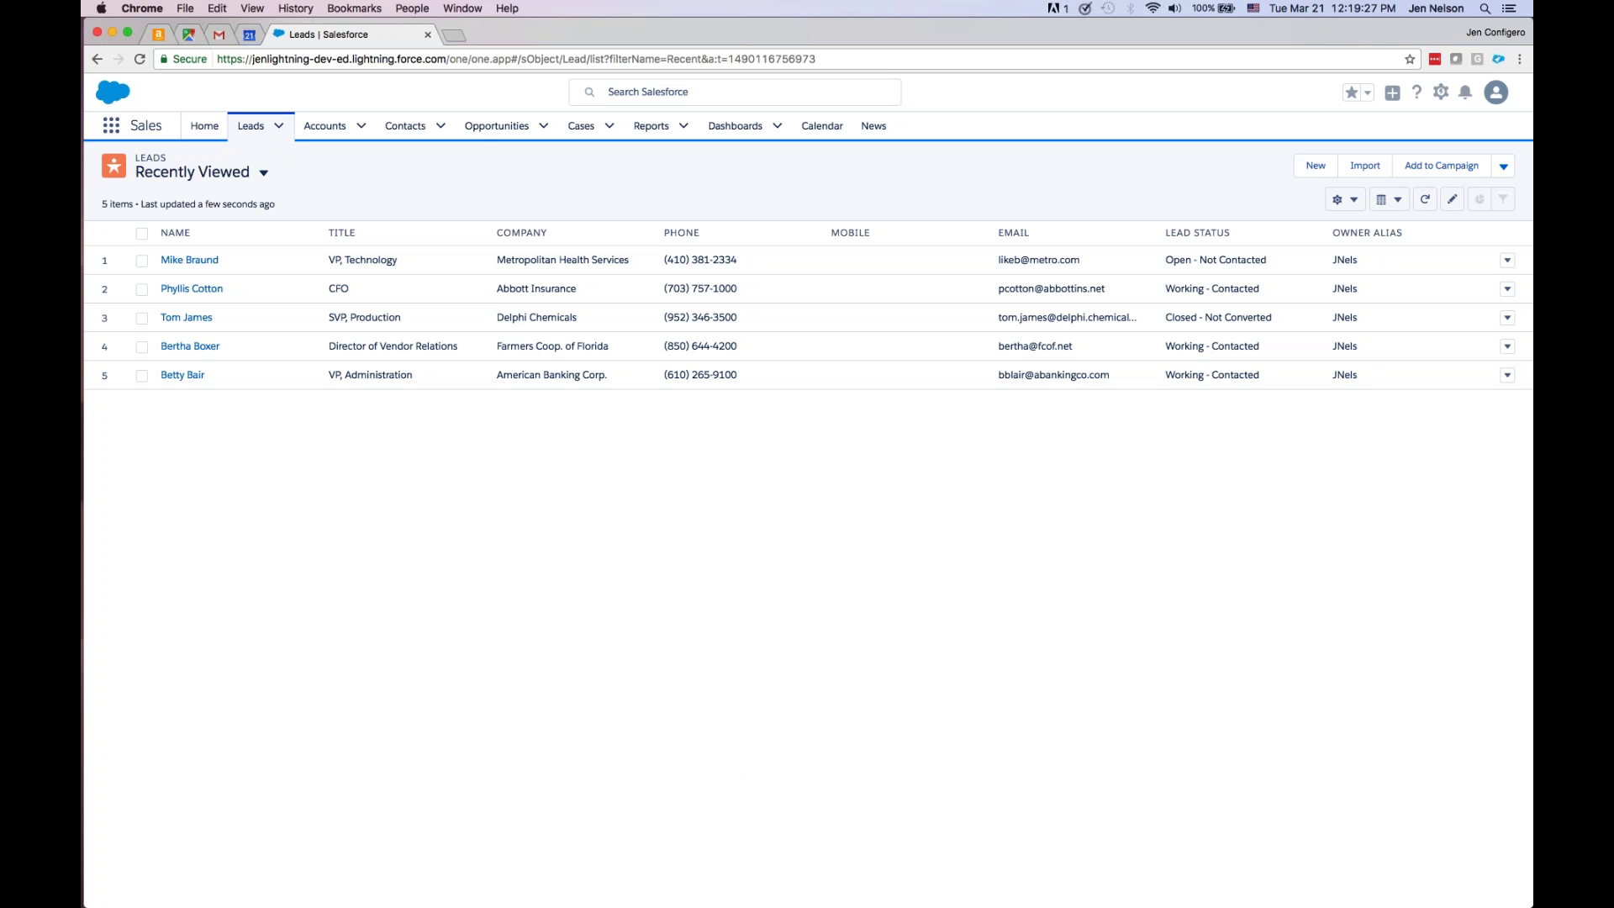
- Switch the Leads list view from Recently Viewed to All Open Leads
left_click(266, 175)
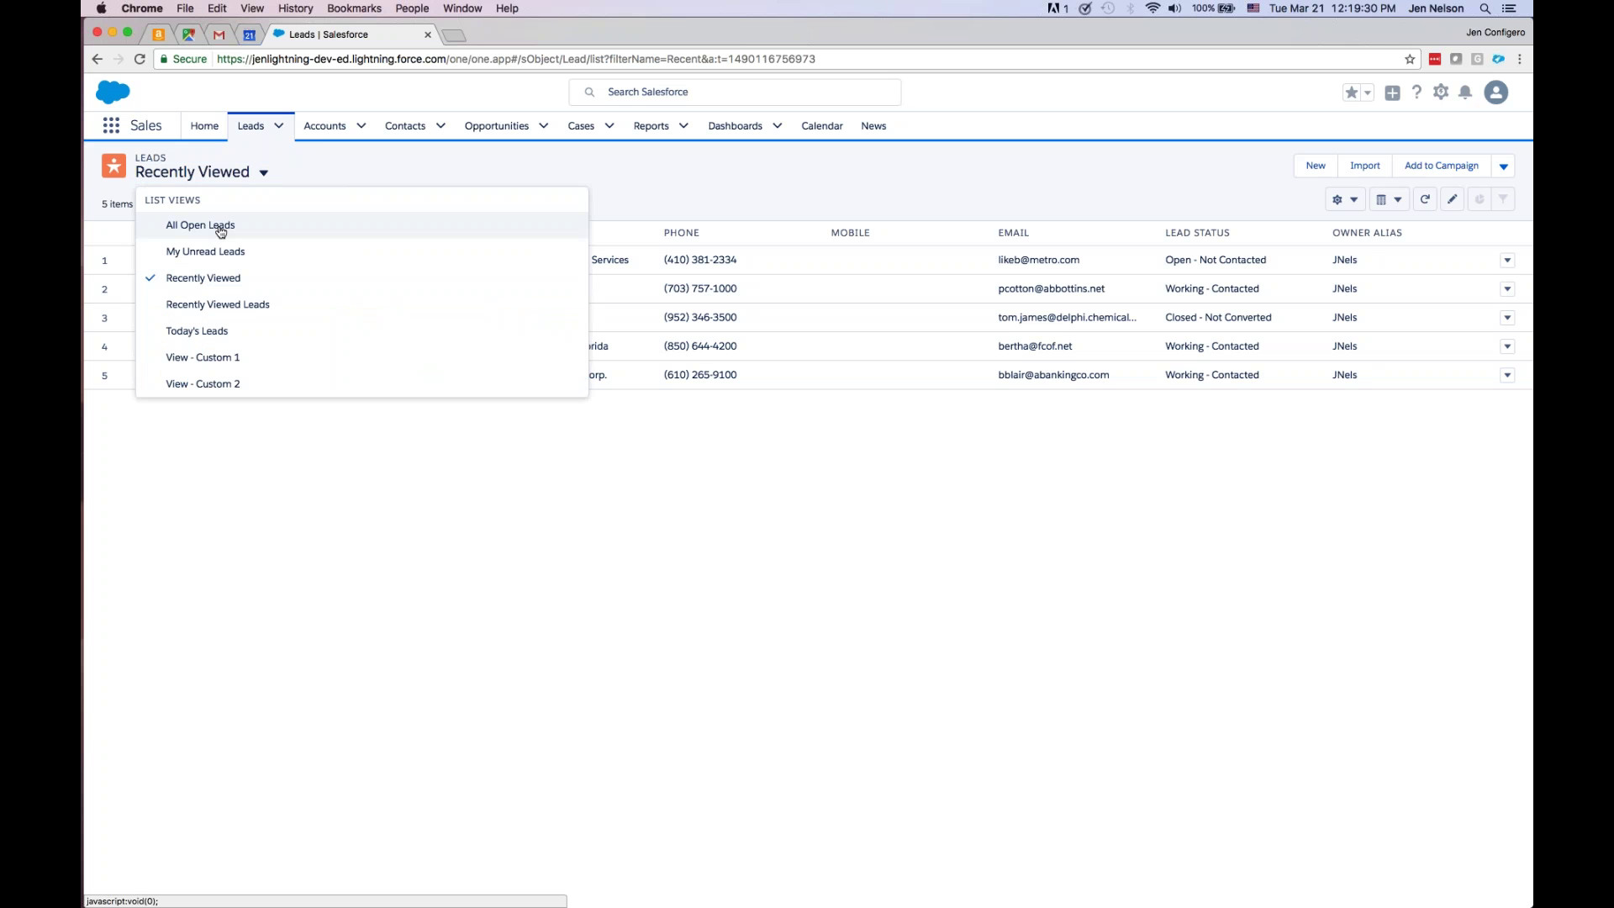
left_click(220, 227)
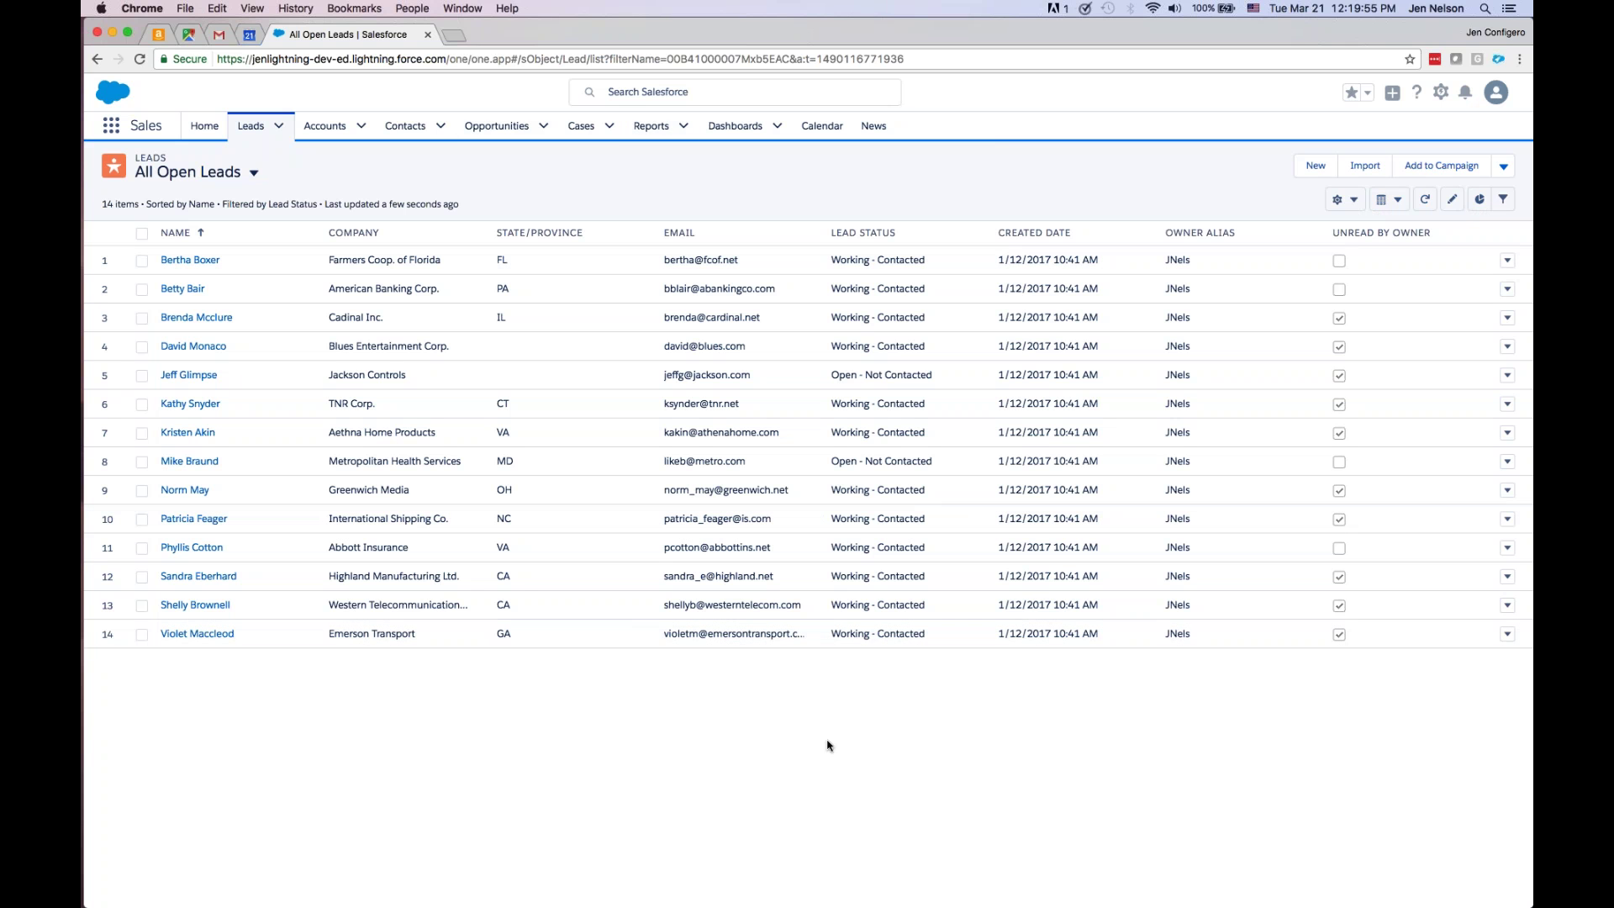
- Show the list filters of All Open Leads and try adding a new filter, discarding the blank entry
left_click(1335, 201)
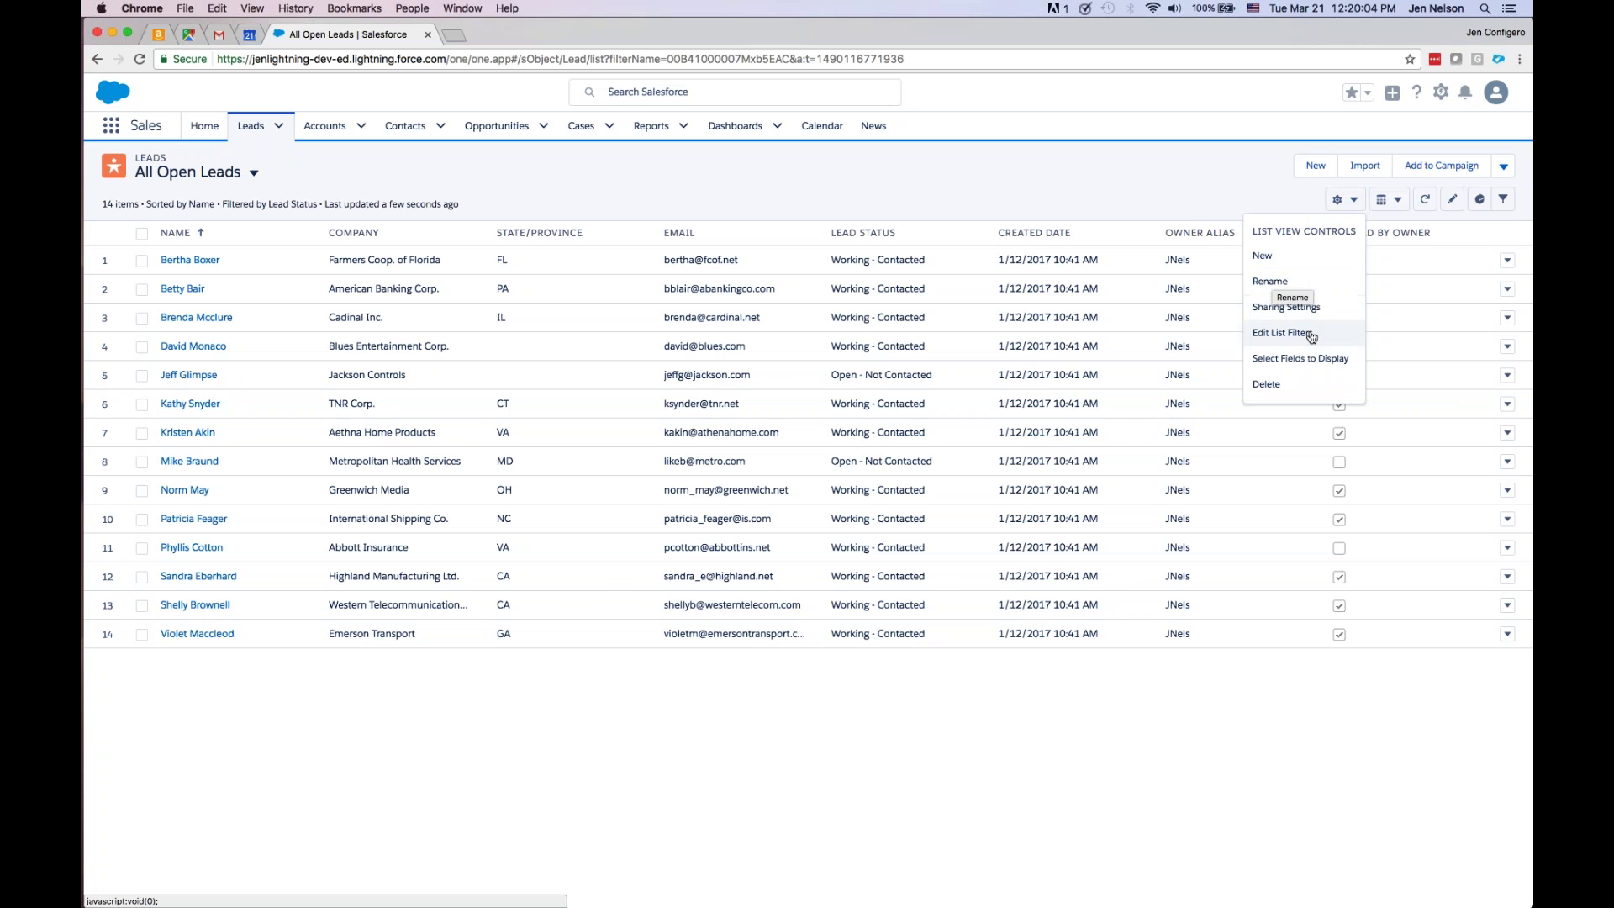
left_click(1283, 333)
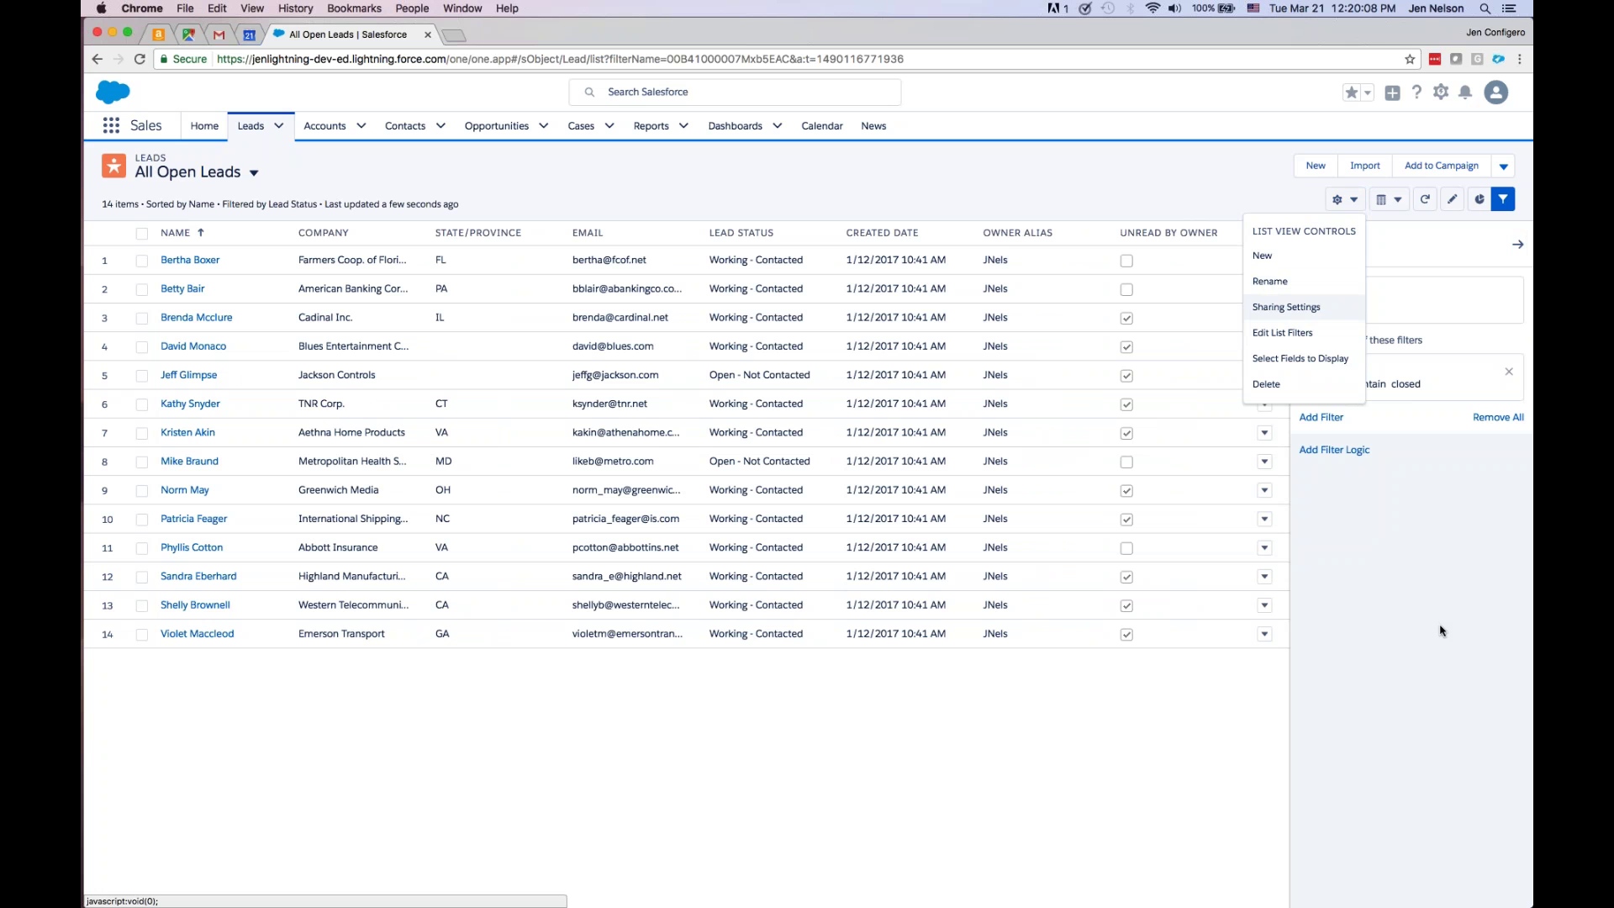
left_click(1248, 192)
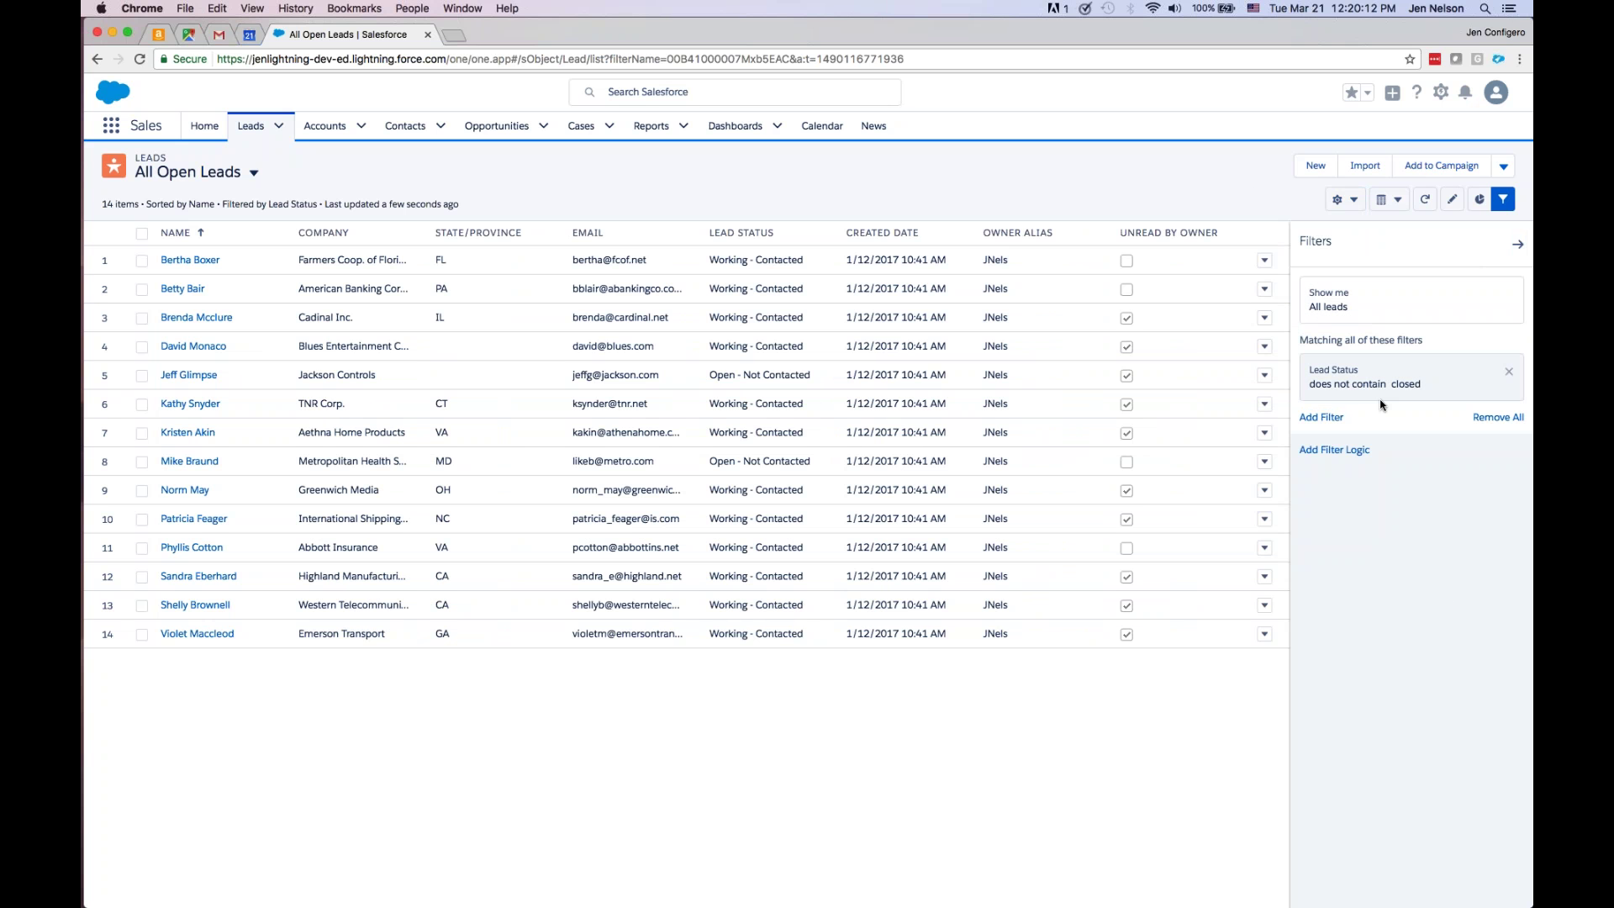
left_click(1322, 417)
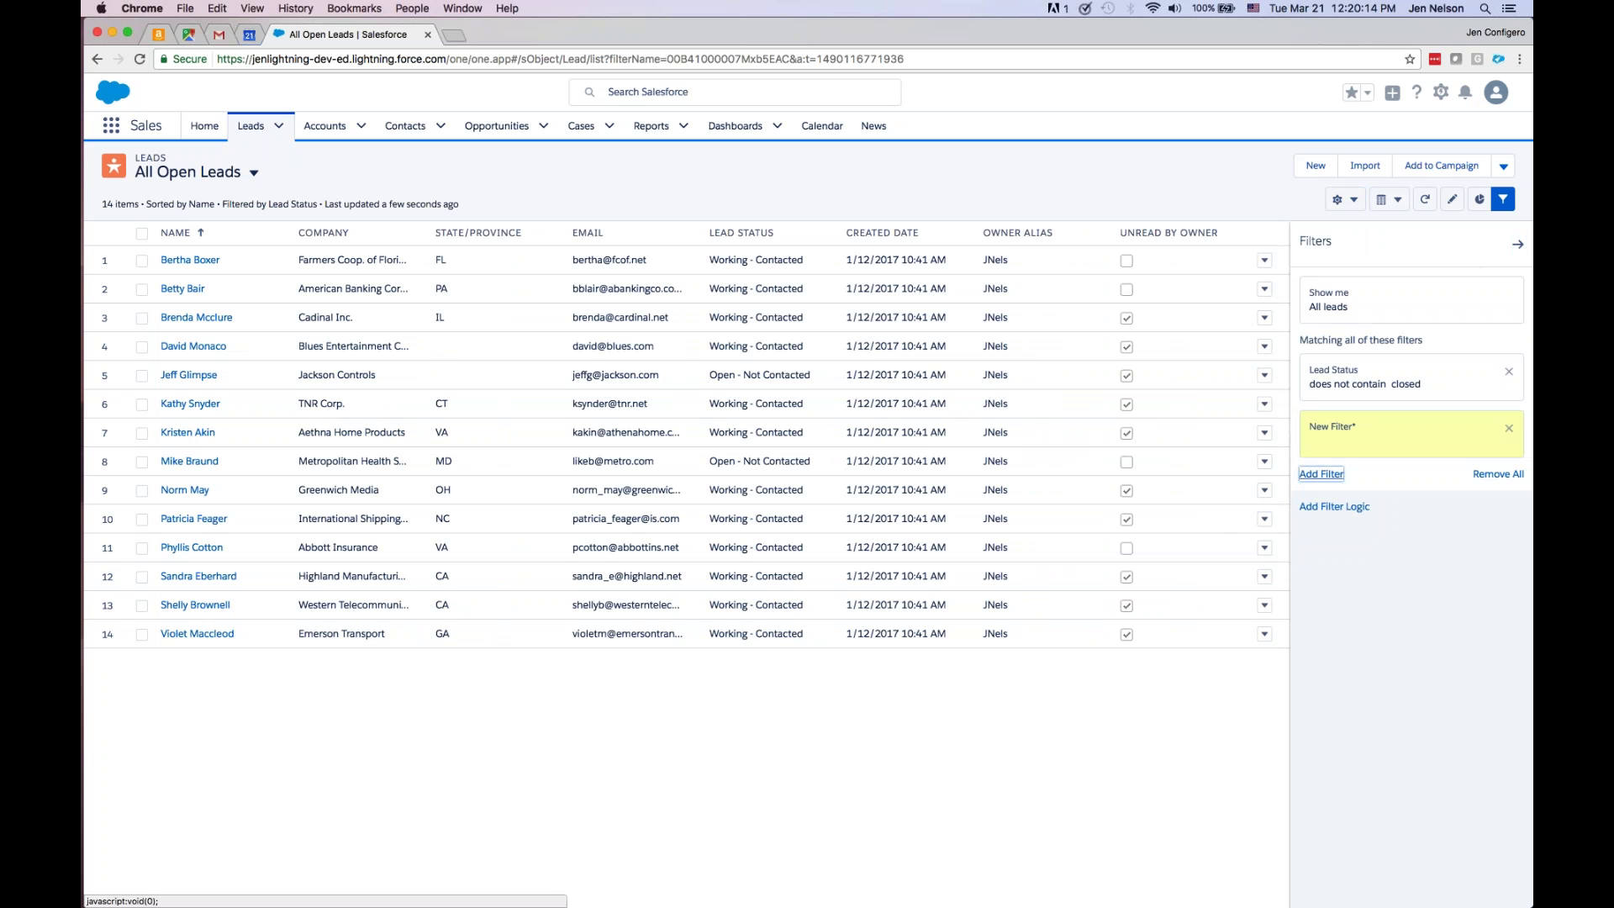
left_click(1509, 431)
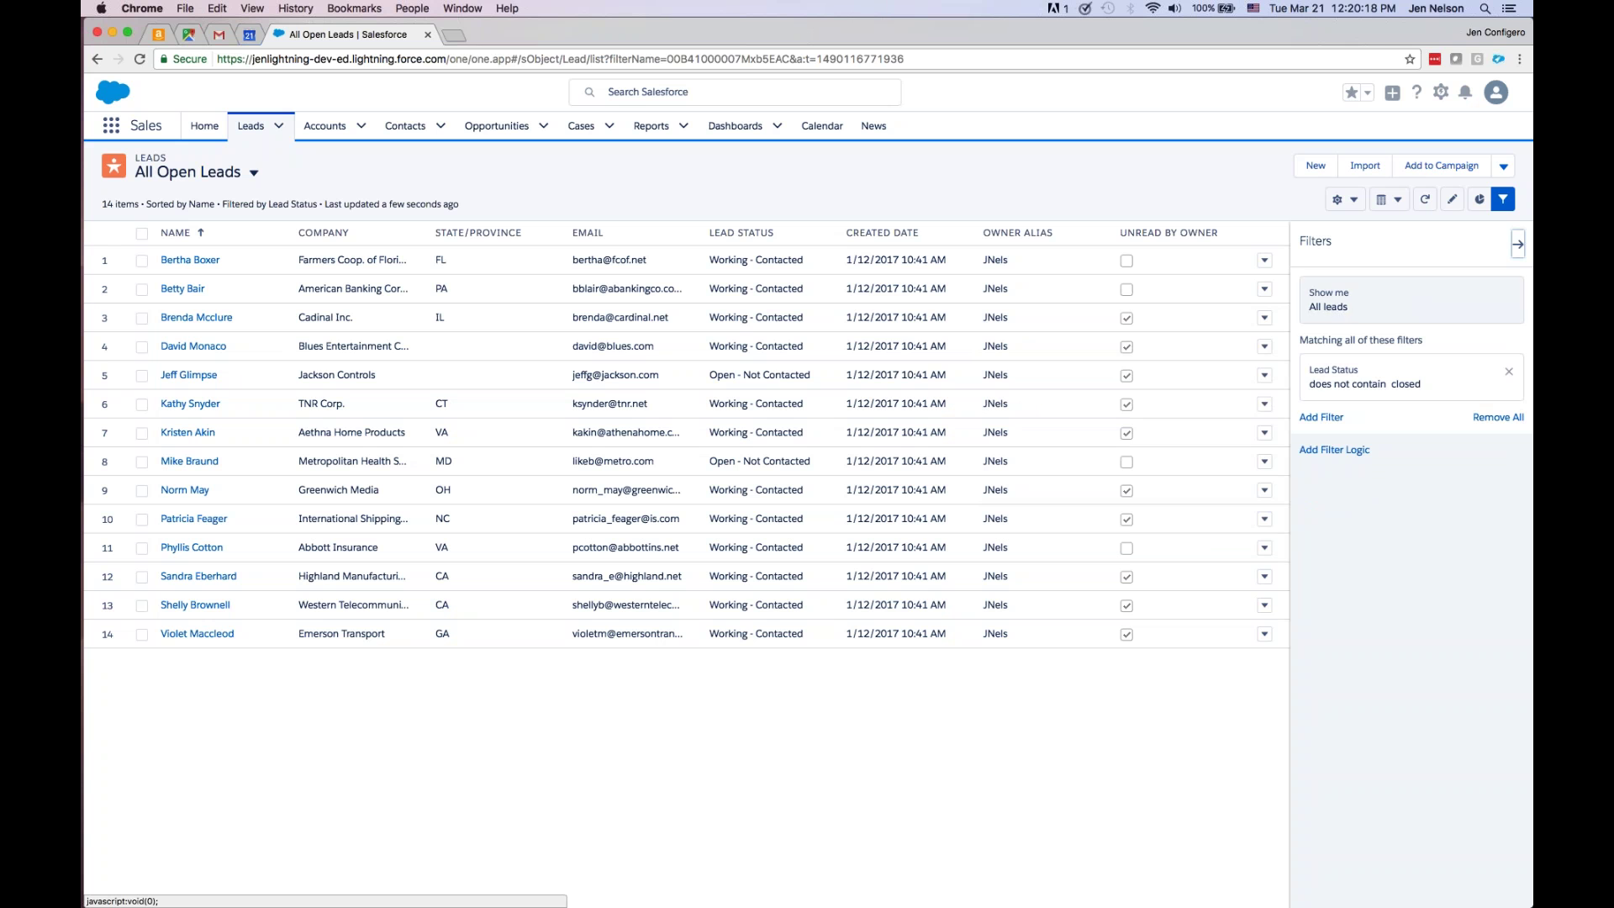
- Add Industry to the visible fields of the All Open Leads list view
left_click(1346, 202)
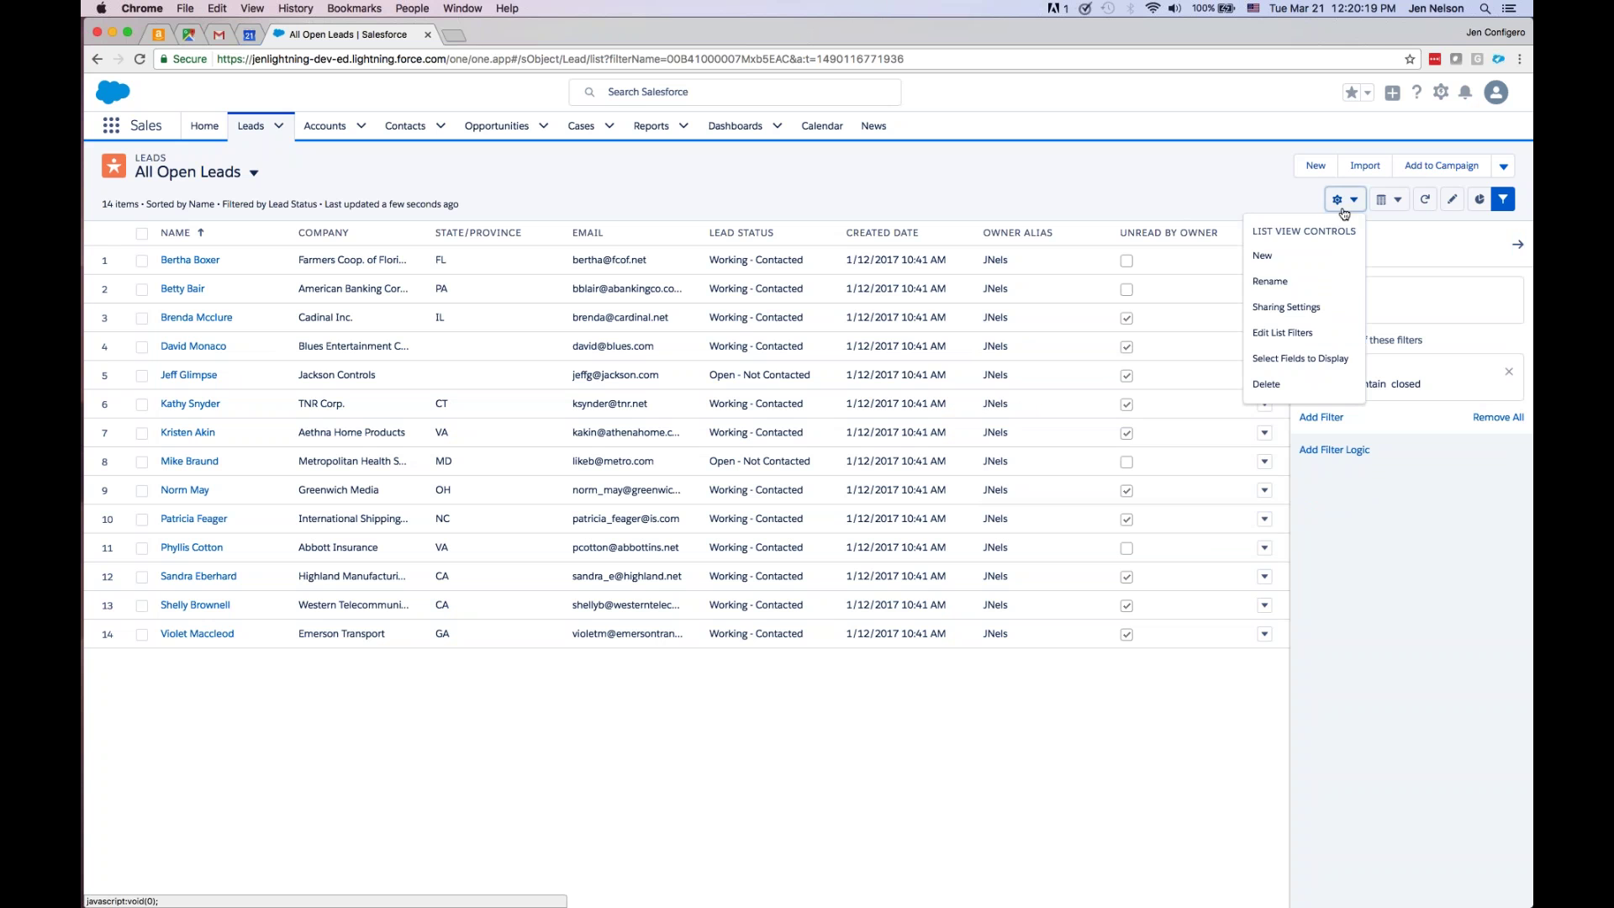
left_click(1285, 360)
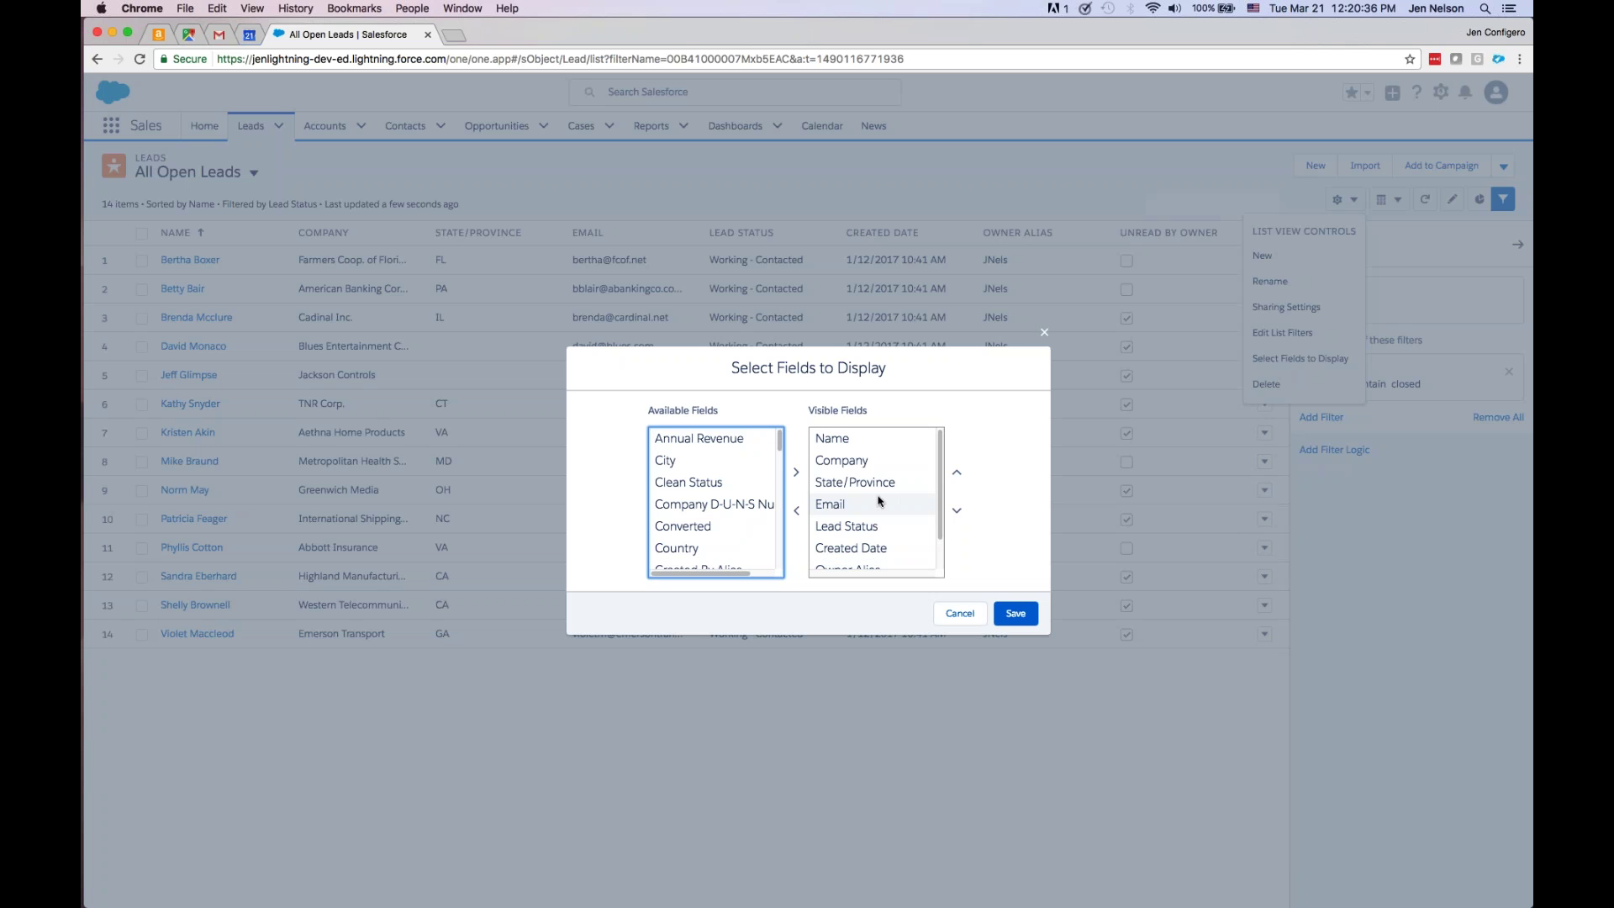
left_click(698, 505)
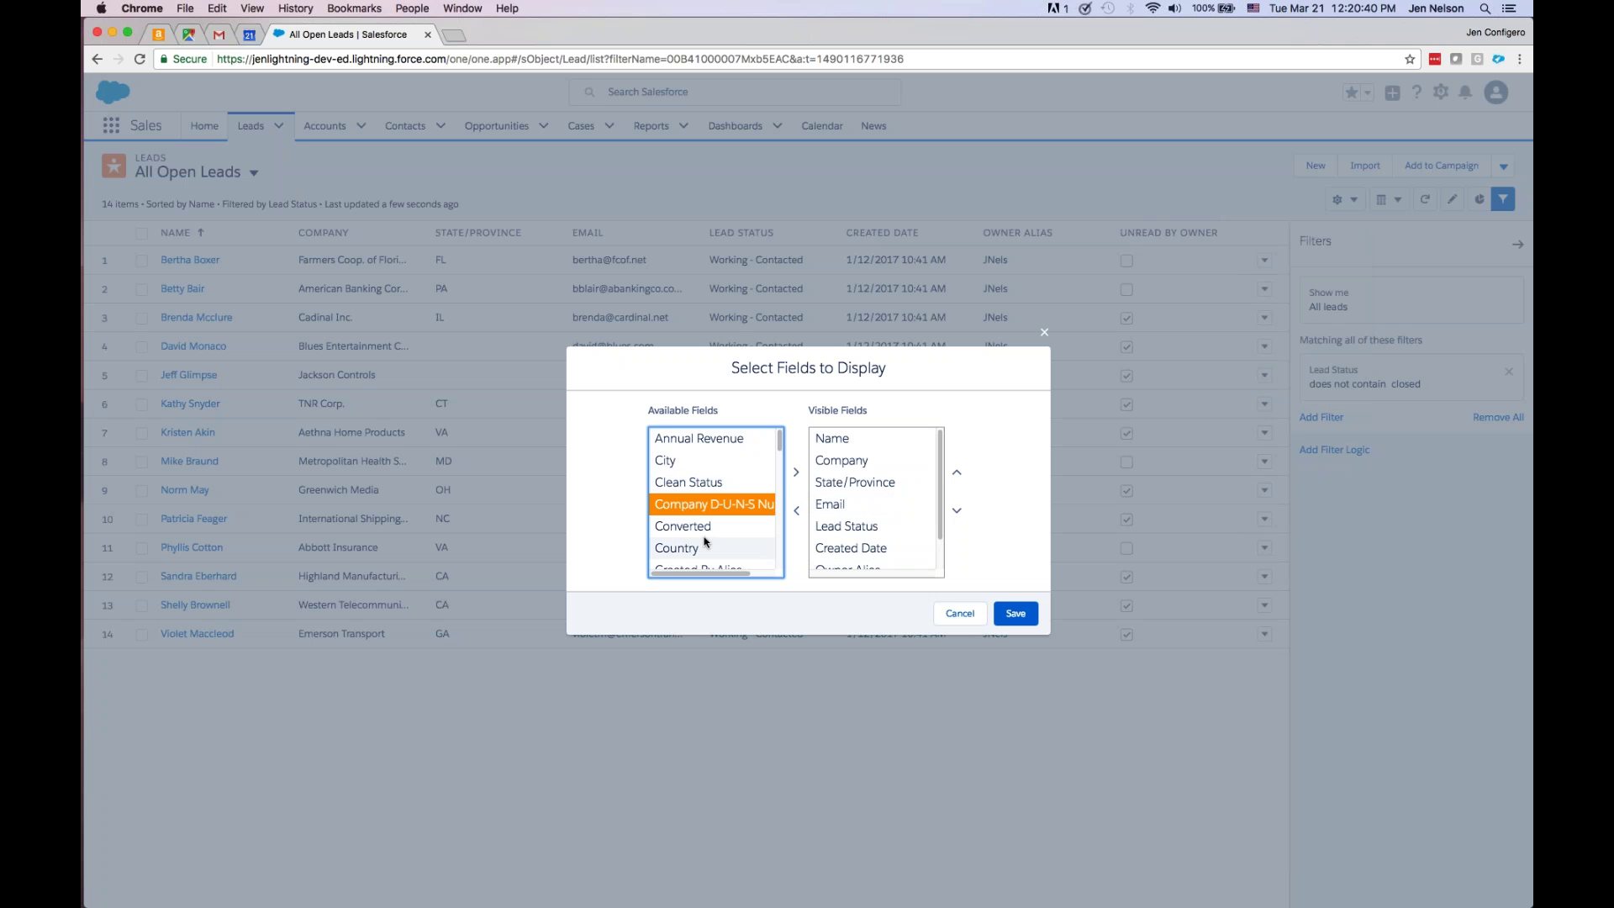
key("i")
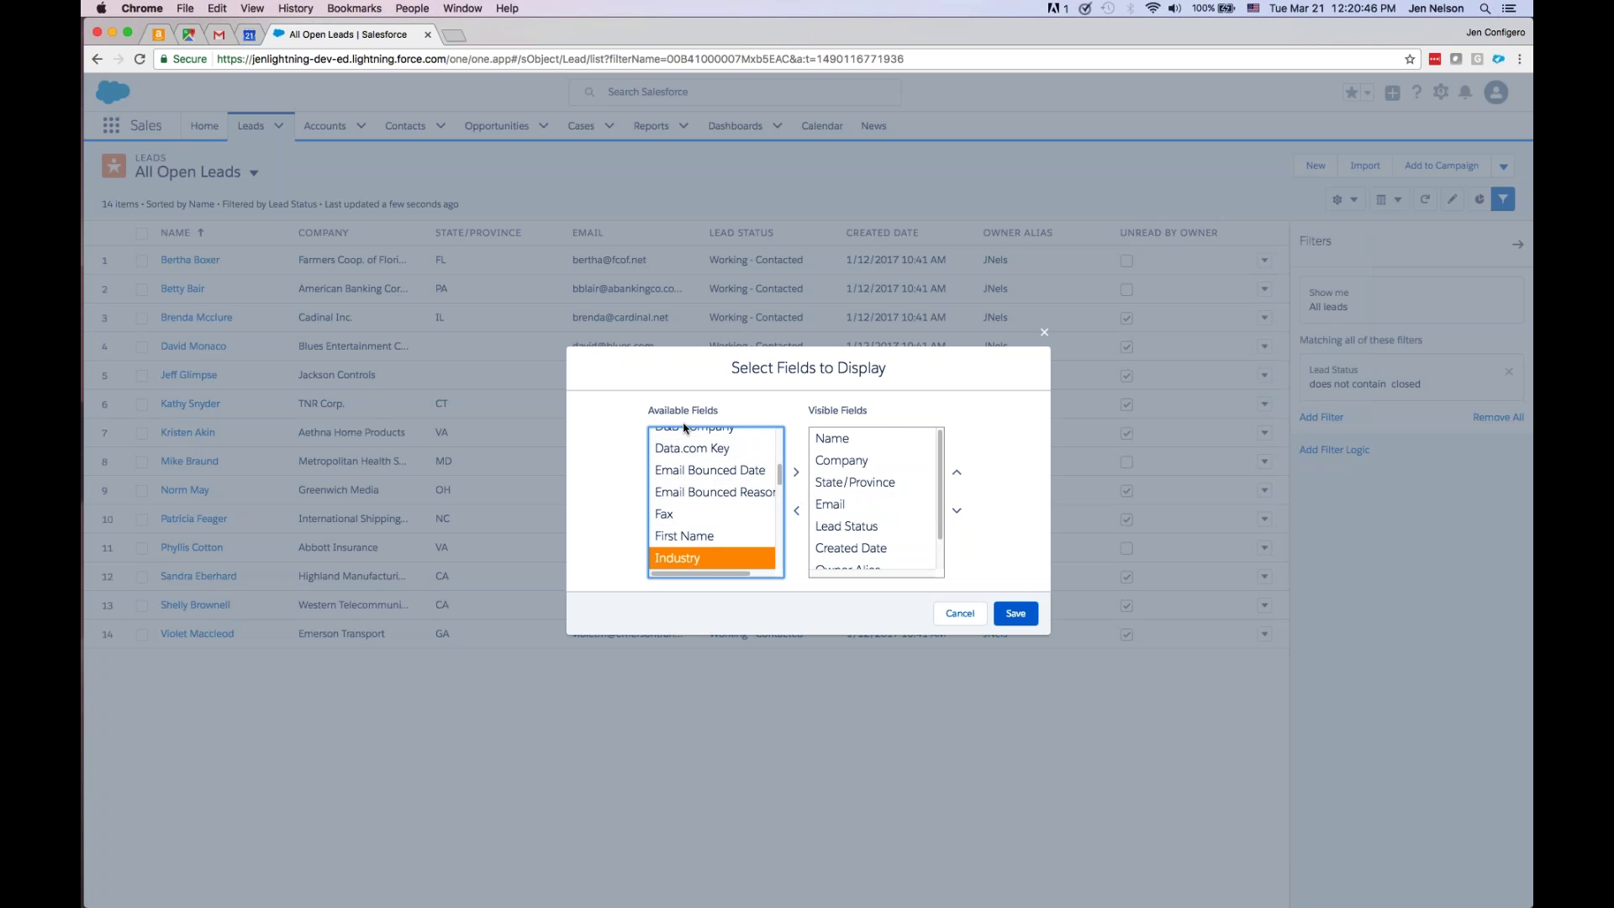
scroll(690, 430, "up", 1)
scroll(707, 454, "up", 3)
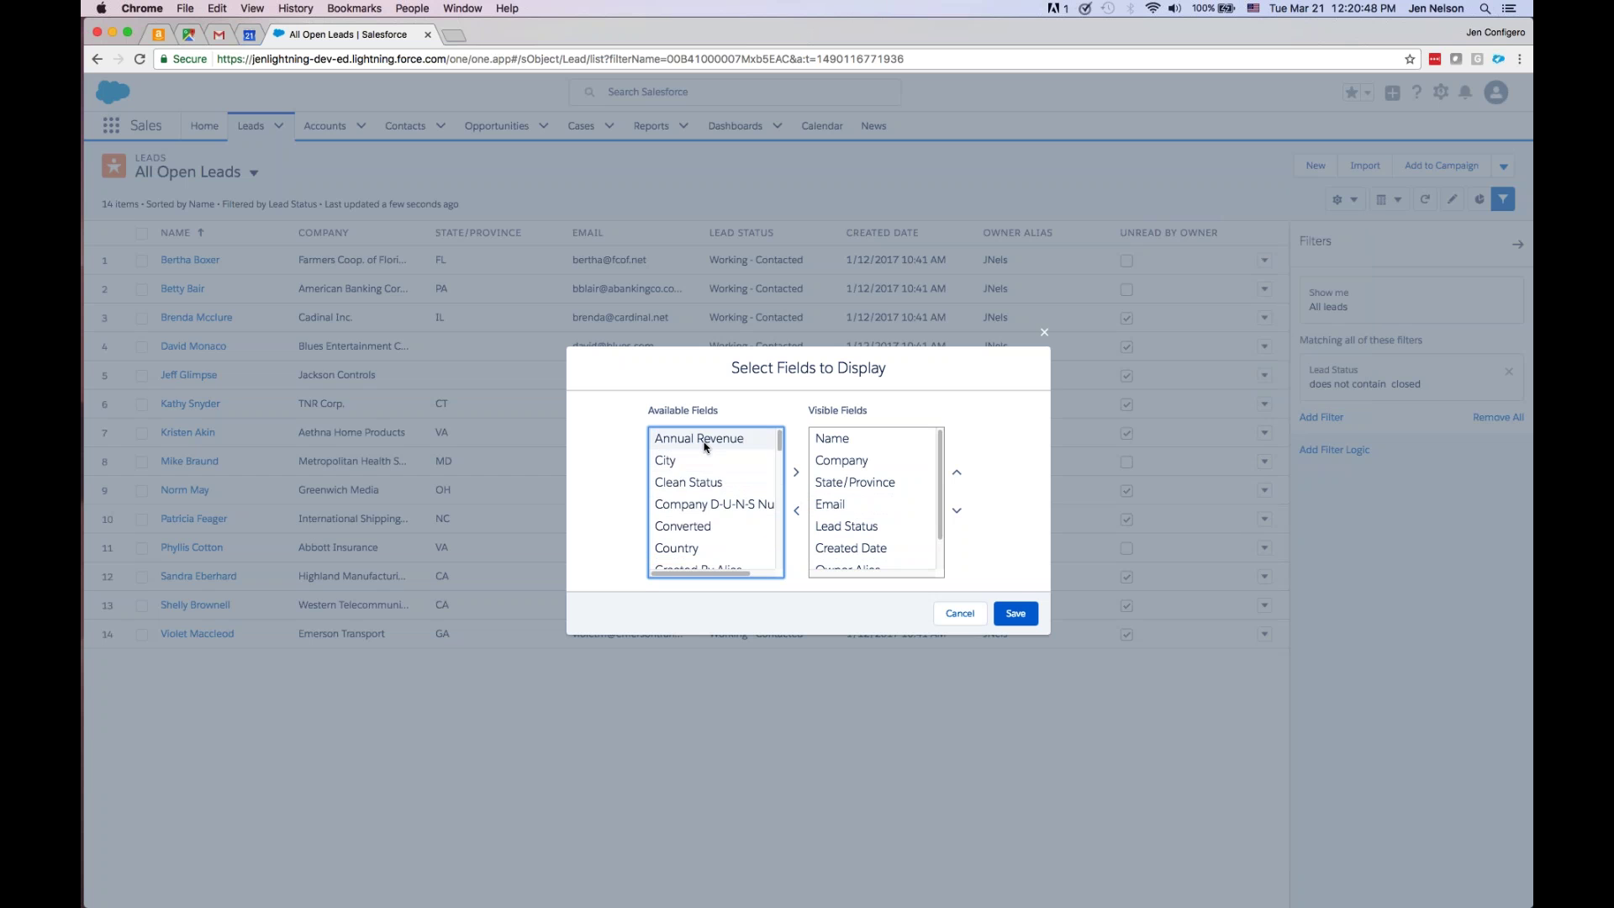
left_click(704, 442)
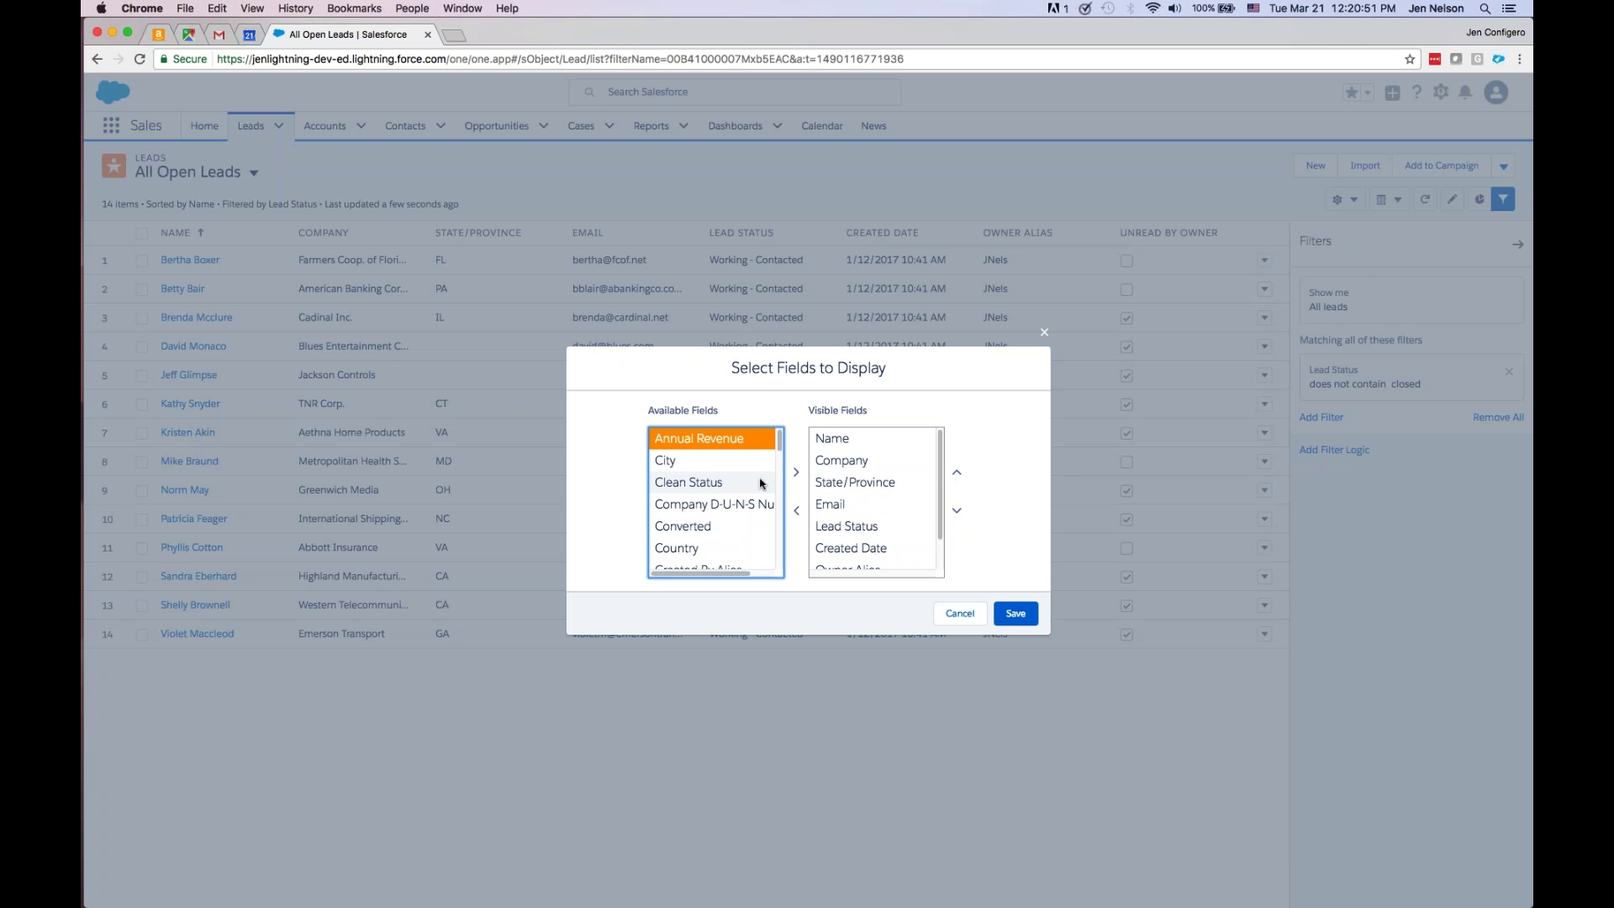
scroll(761, 483, "down", 3)
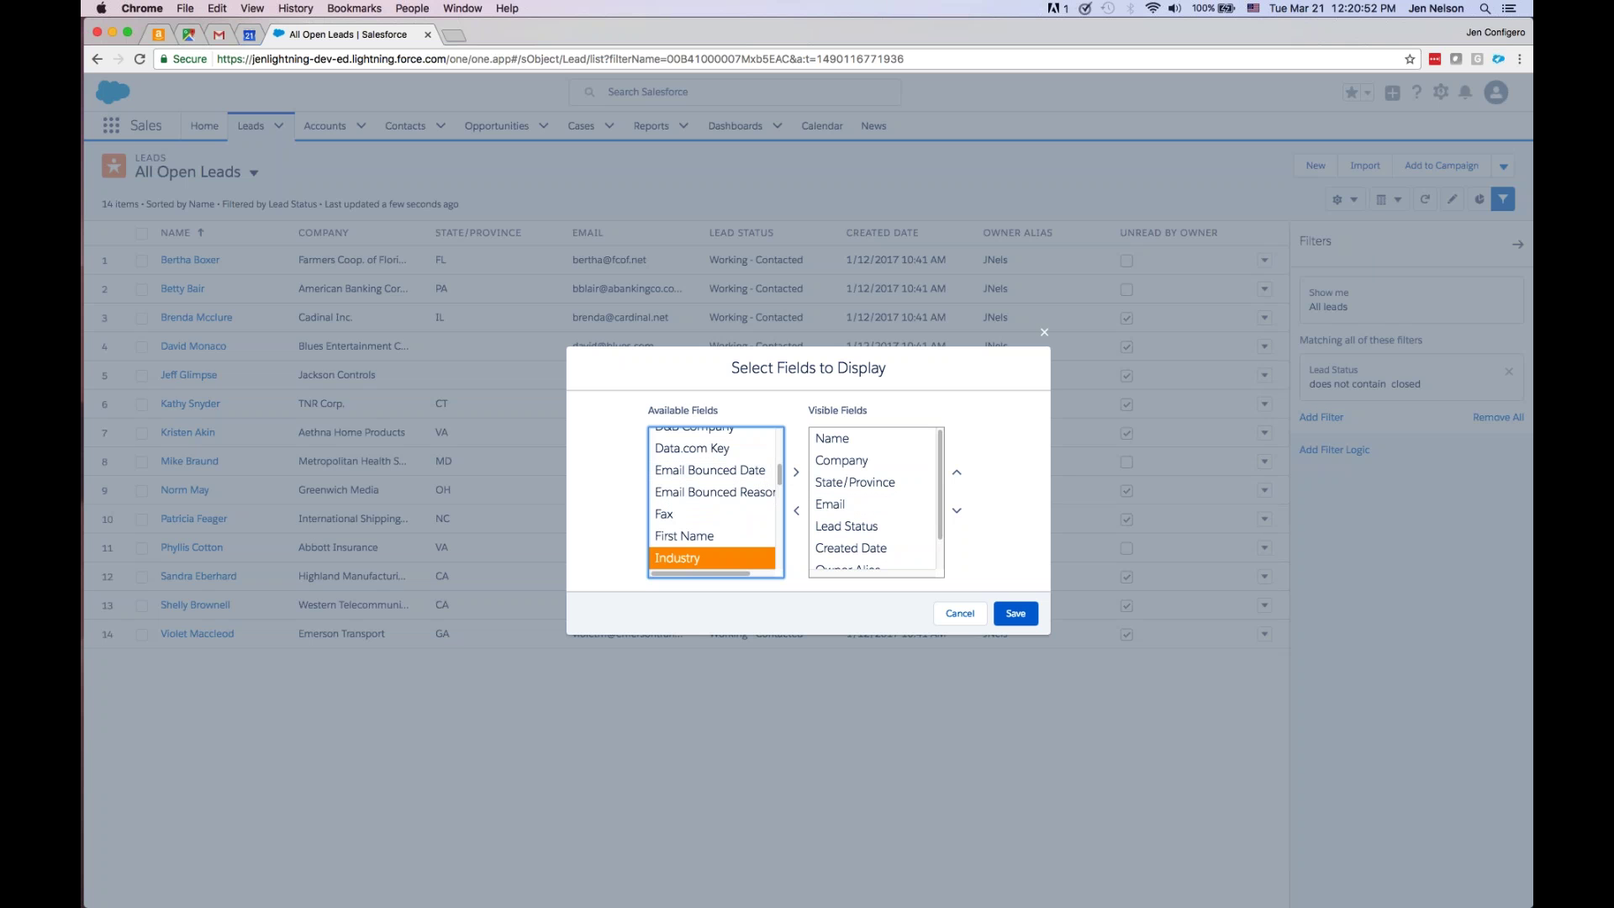
left_click(796, 472)
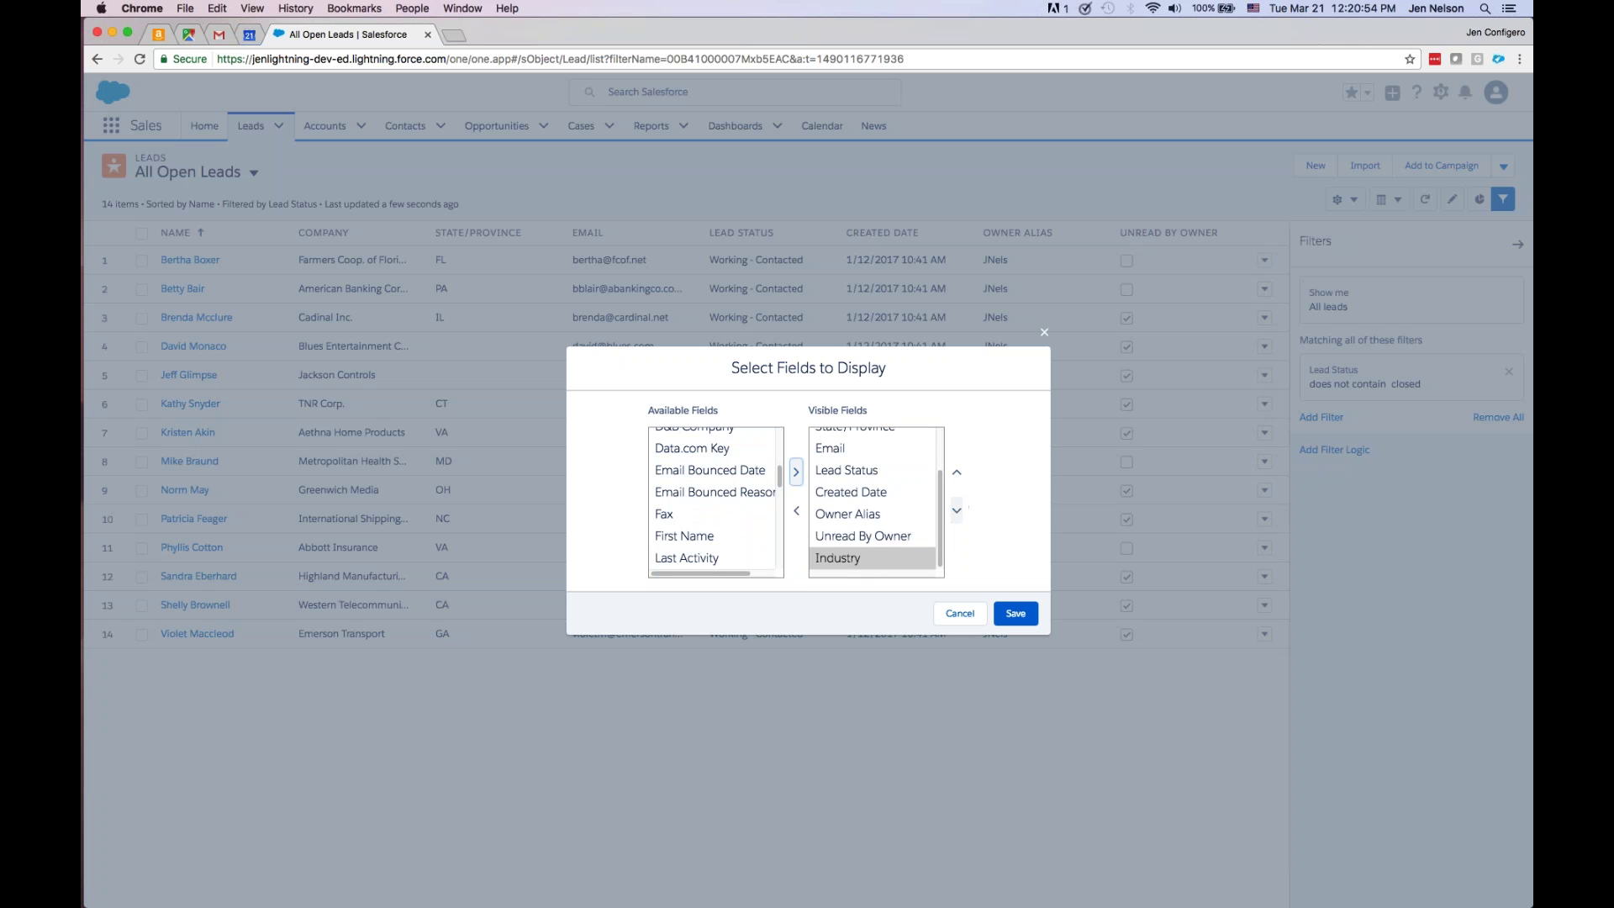
- Place Created Date, Owner Alias and Unread By Owner after Industry, save the field selection, and hide the filters
left_click(874, 535)
left_click(877, 493, "shift")
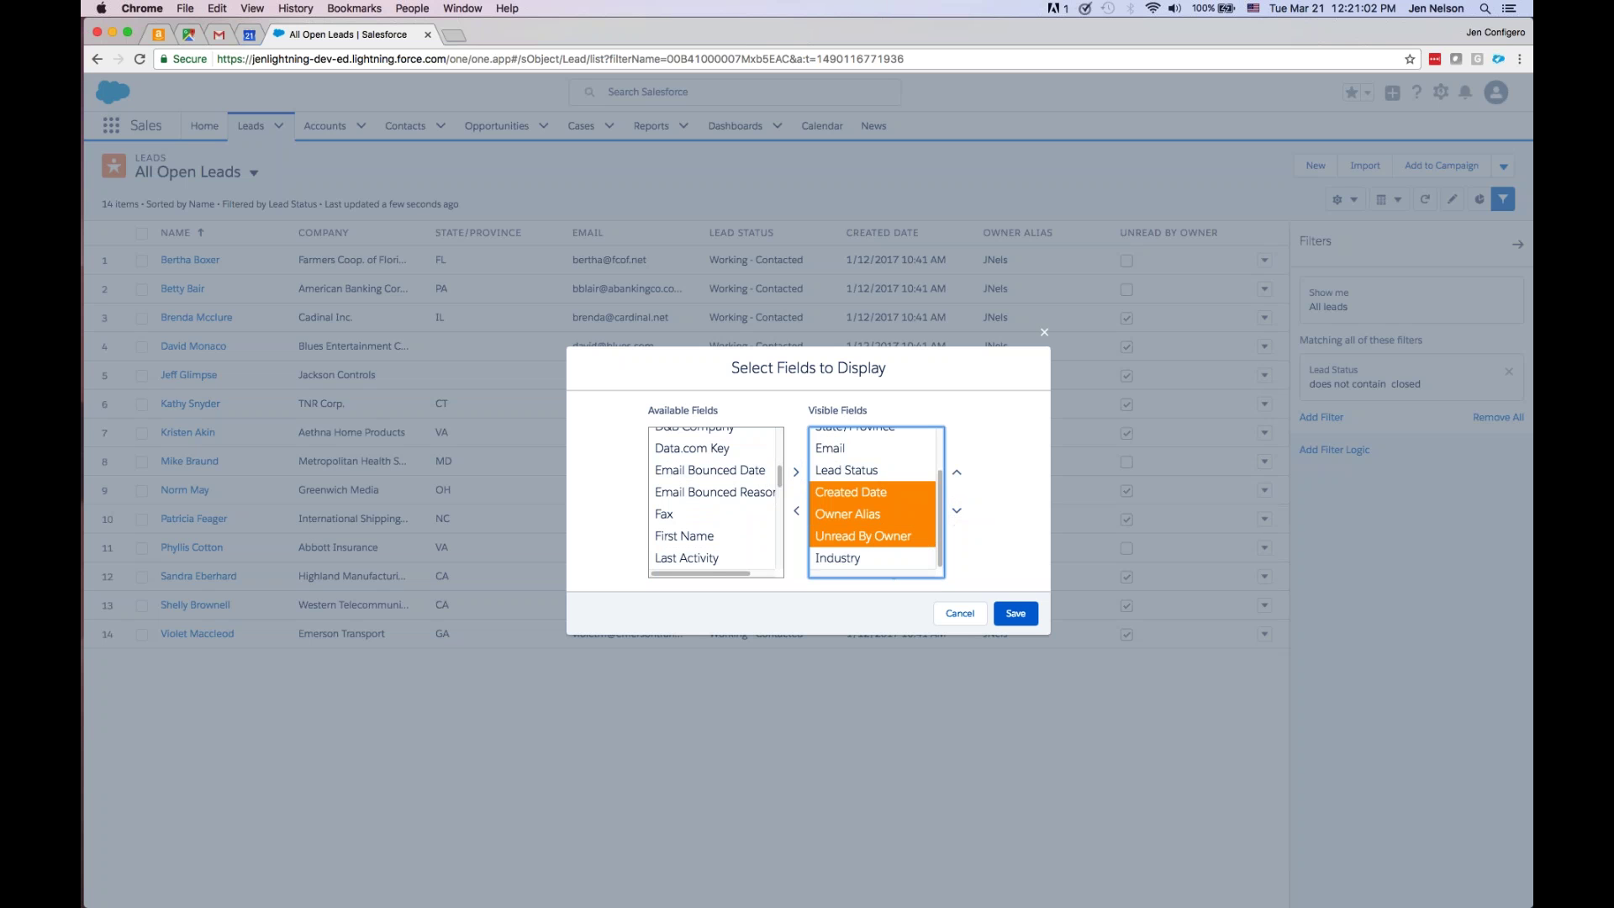
left_click(958, 511)
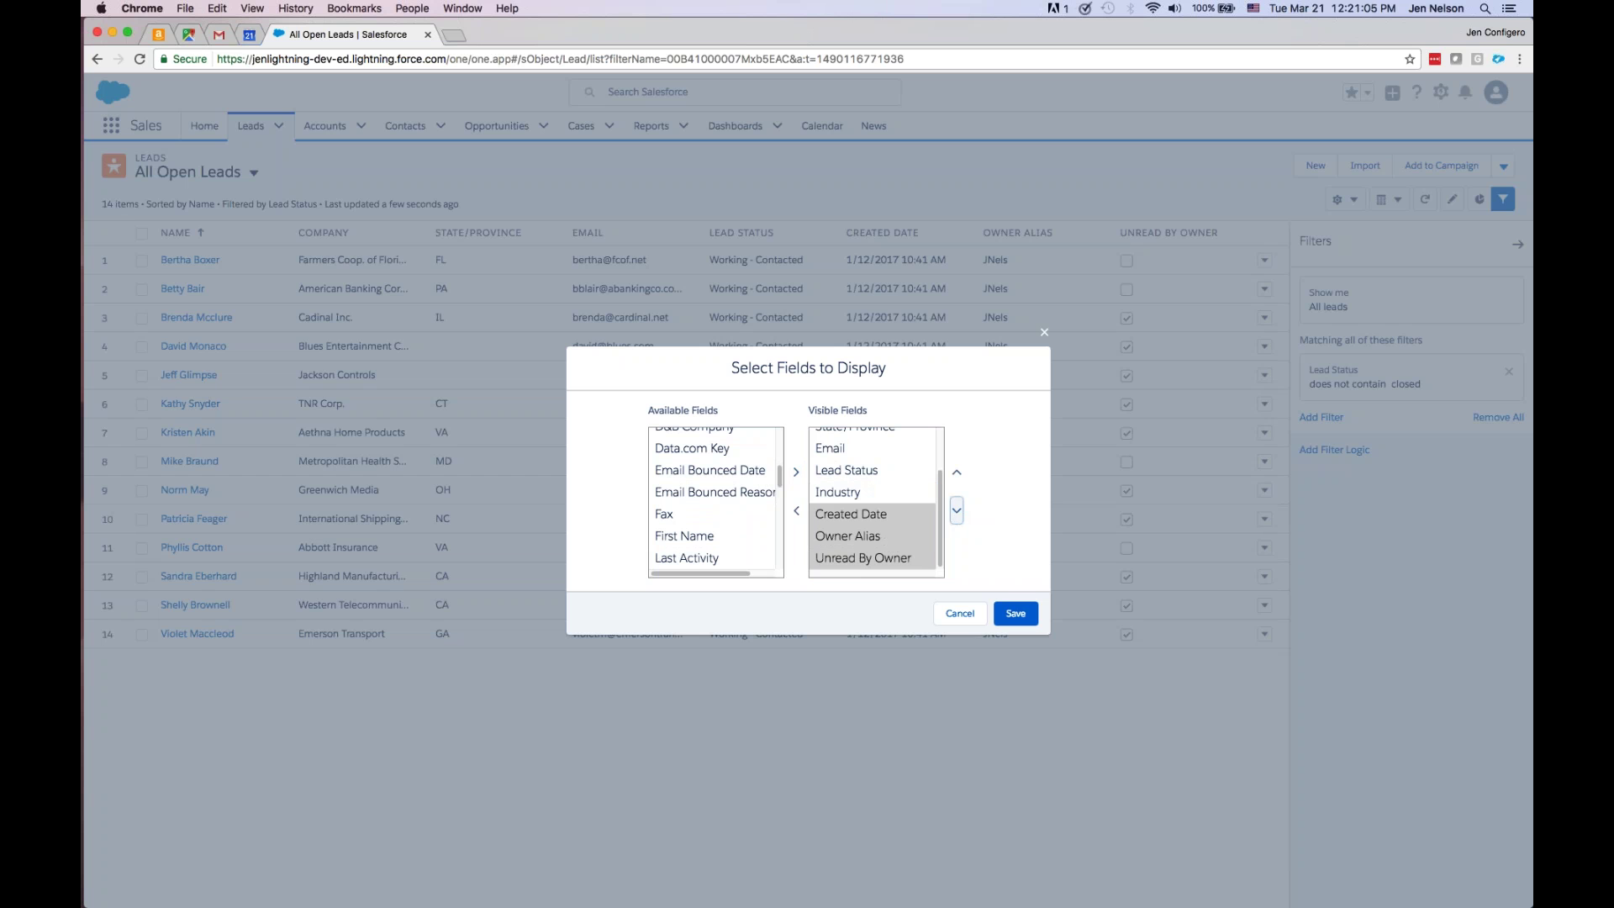
left_click(1016, 613)
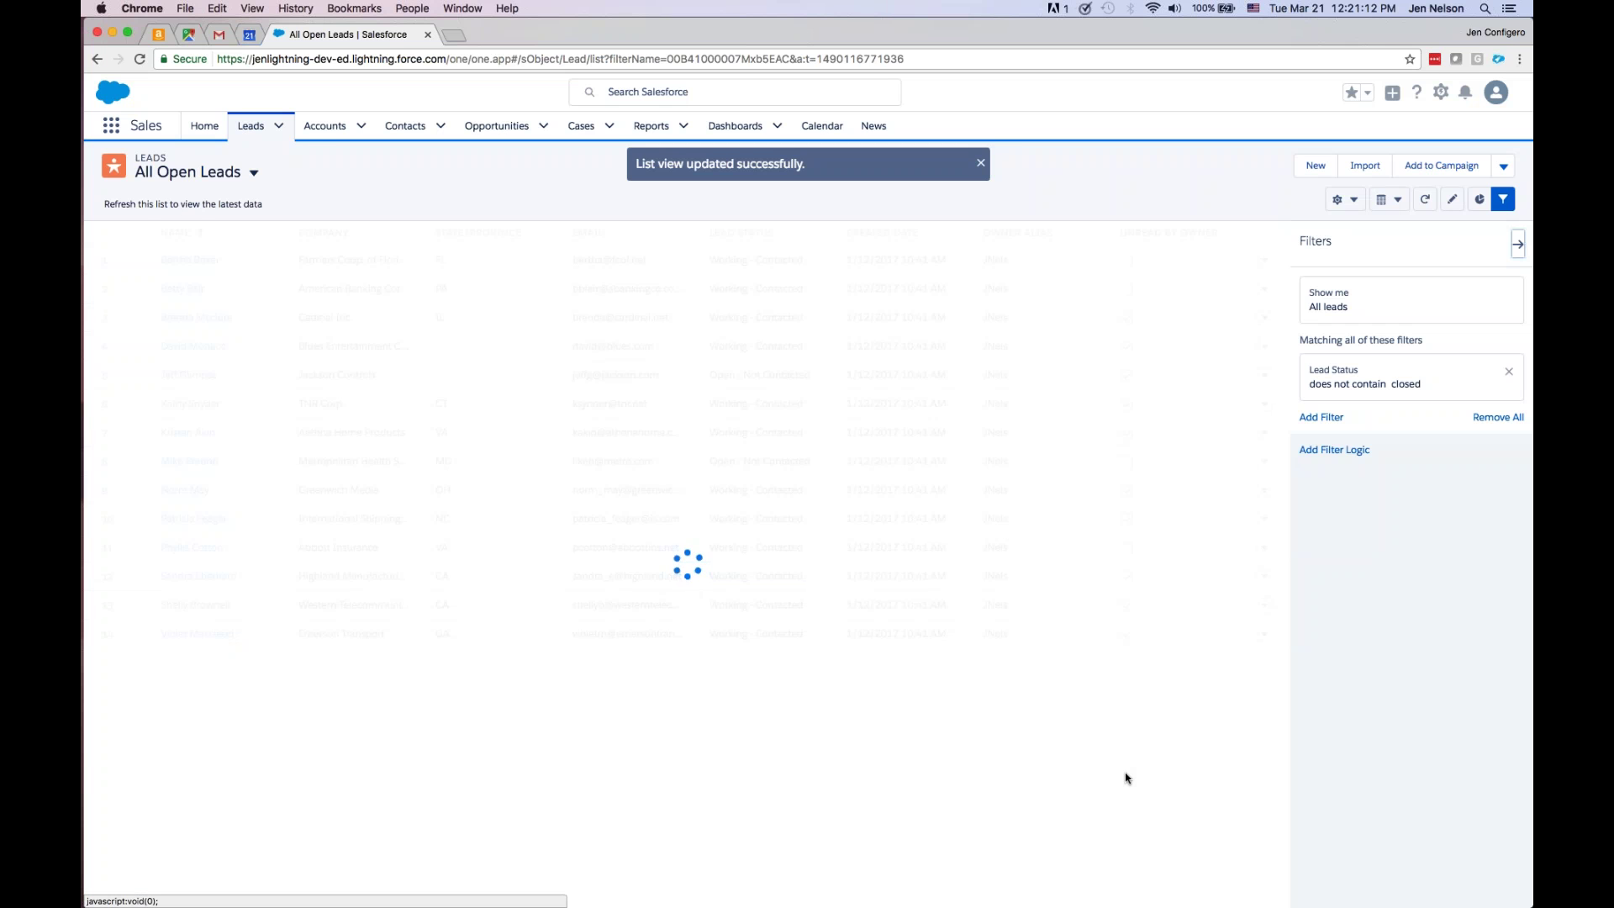
left_click(1518, 244)
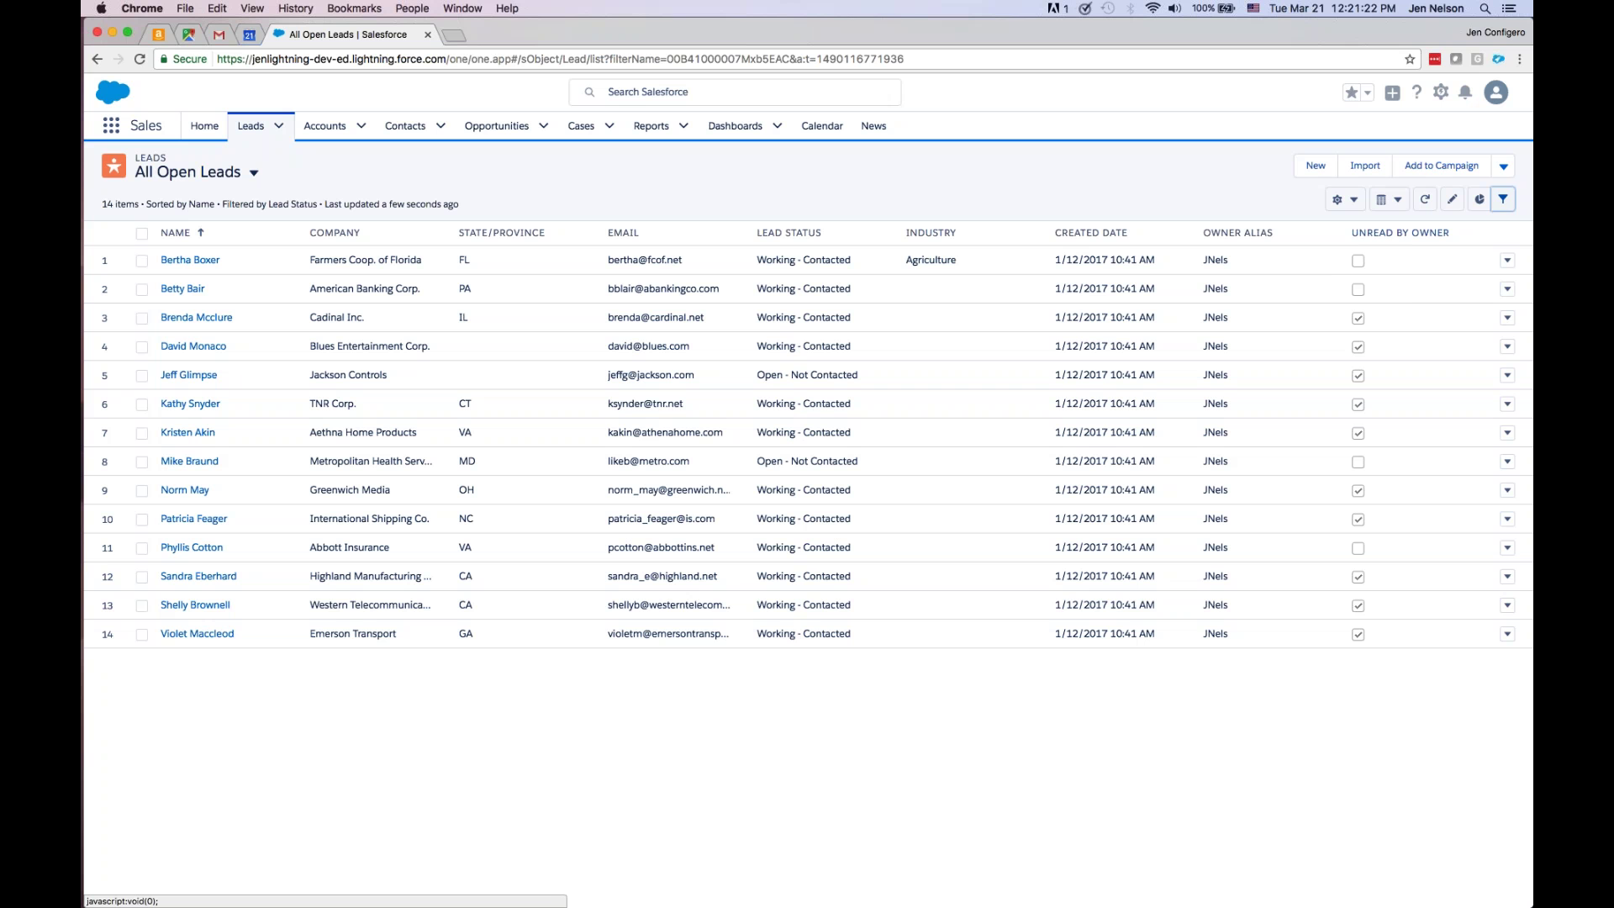
- Display All Open Leads as Kanban and open the lead record for Farmers Coop. of Florida
left_click(1388, 199)
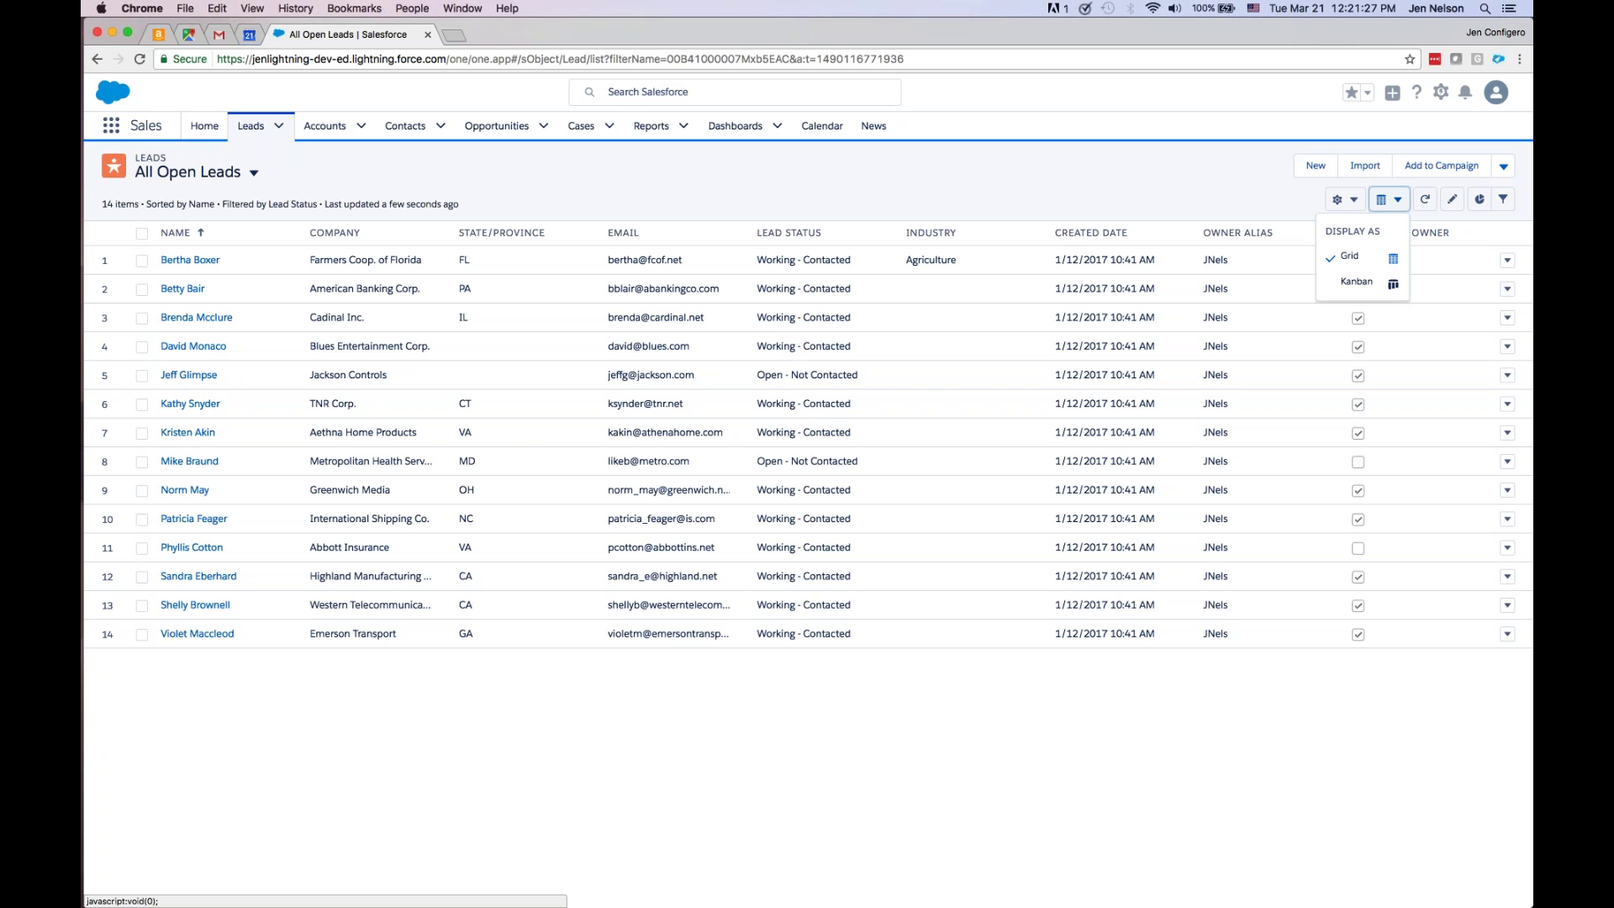
left_click(1357, 281)
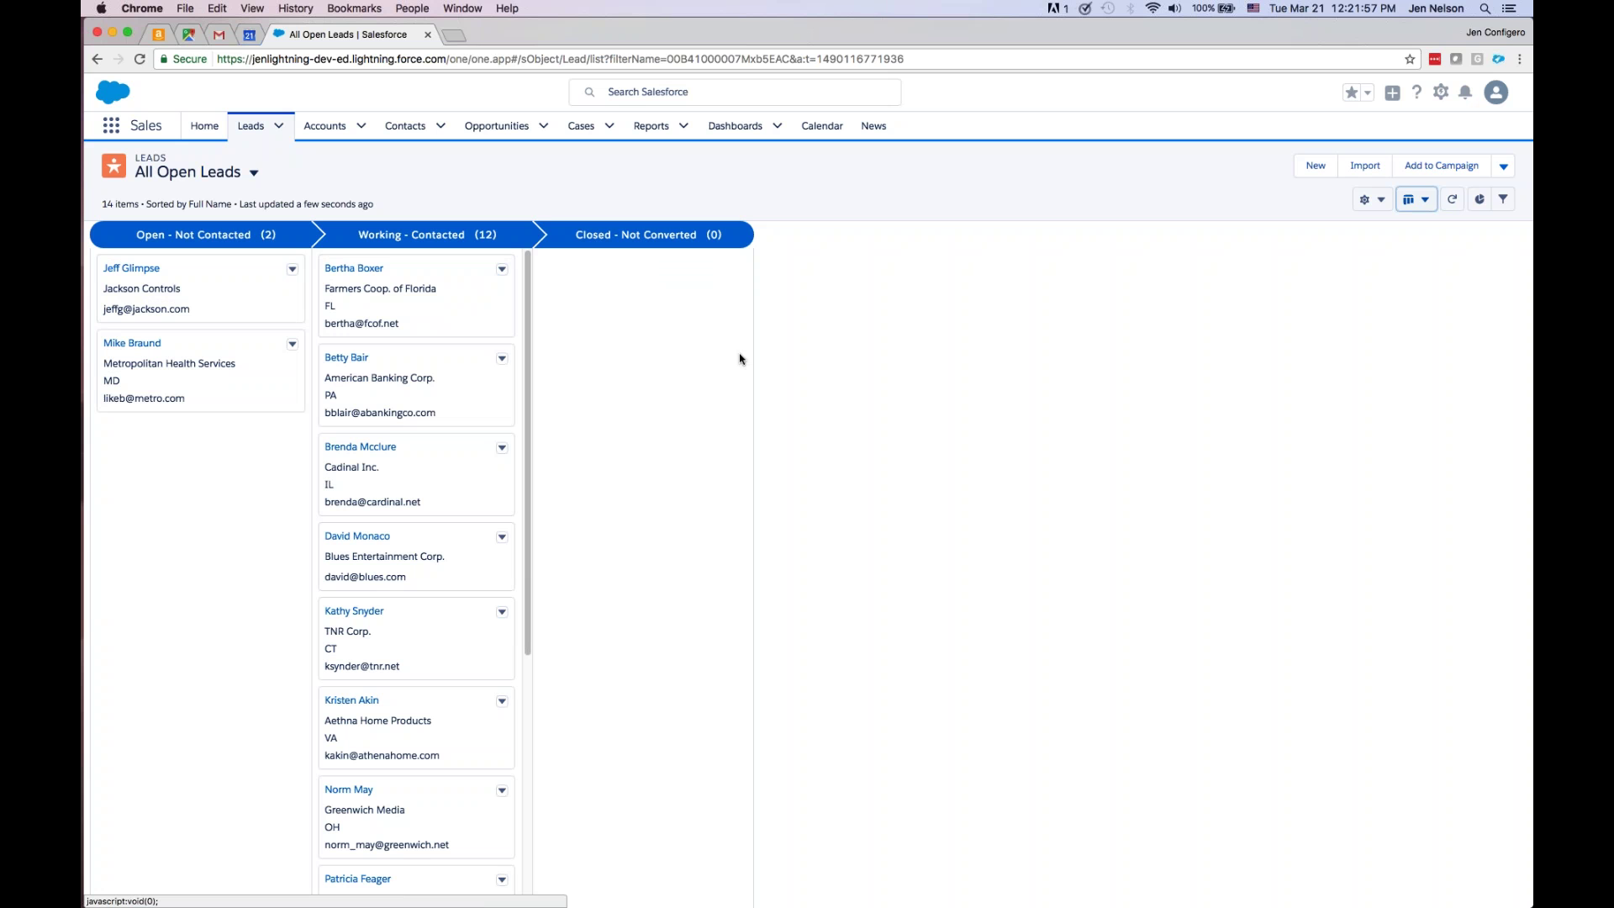
left_click(446, 298)
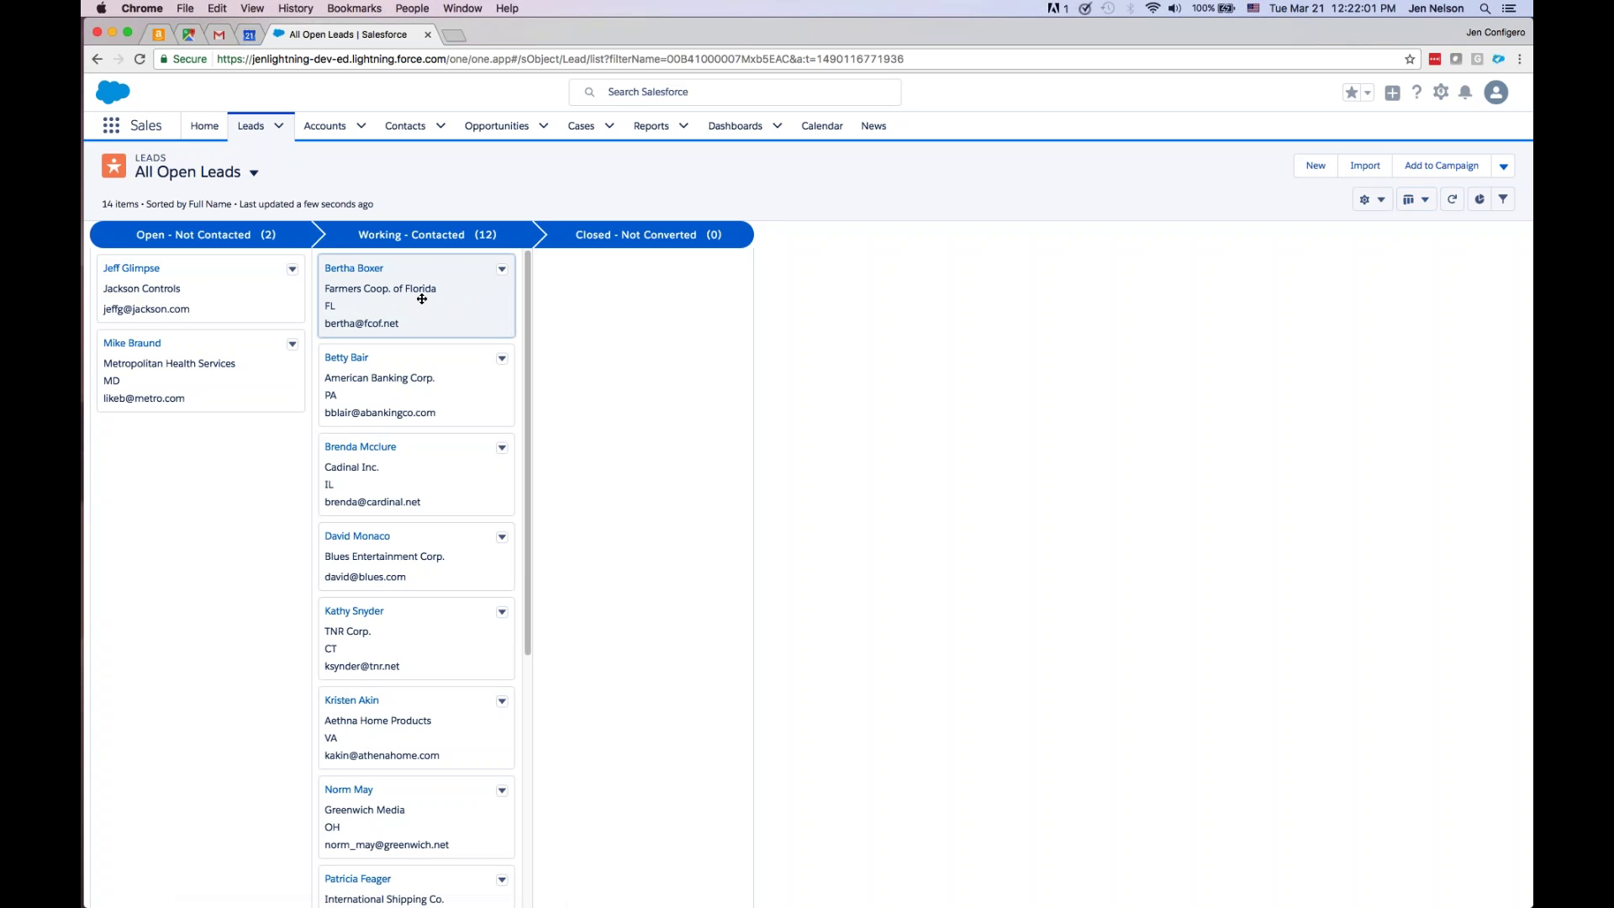
left_click(360, 271)
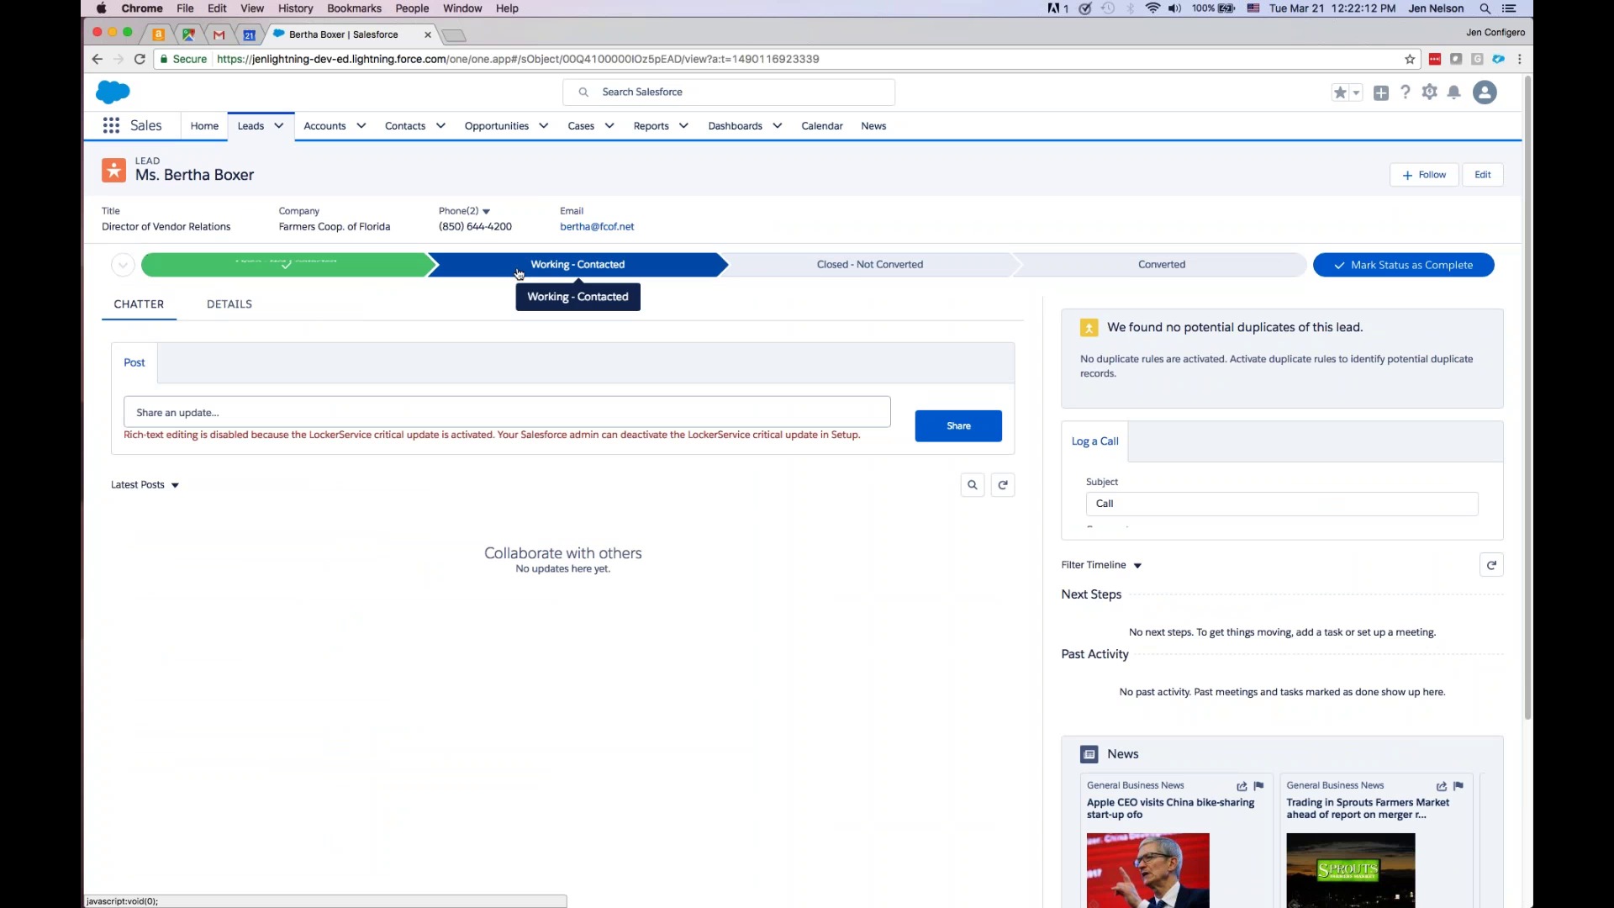
- Mark the Farmers Coop. of Florida lead's current status as Closed - Not Converted and return to the All Open Leads list view
left_click(801, 269)
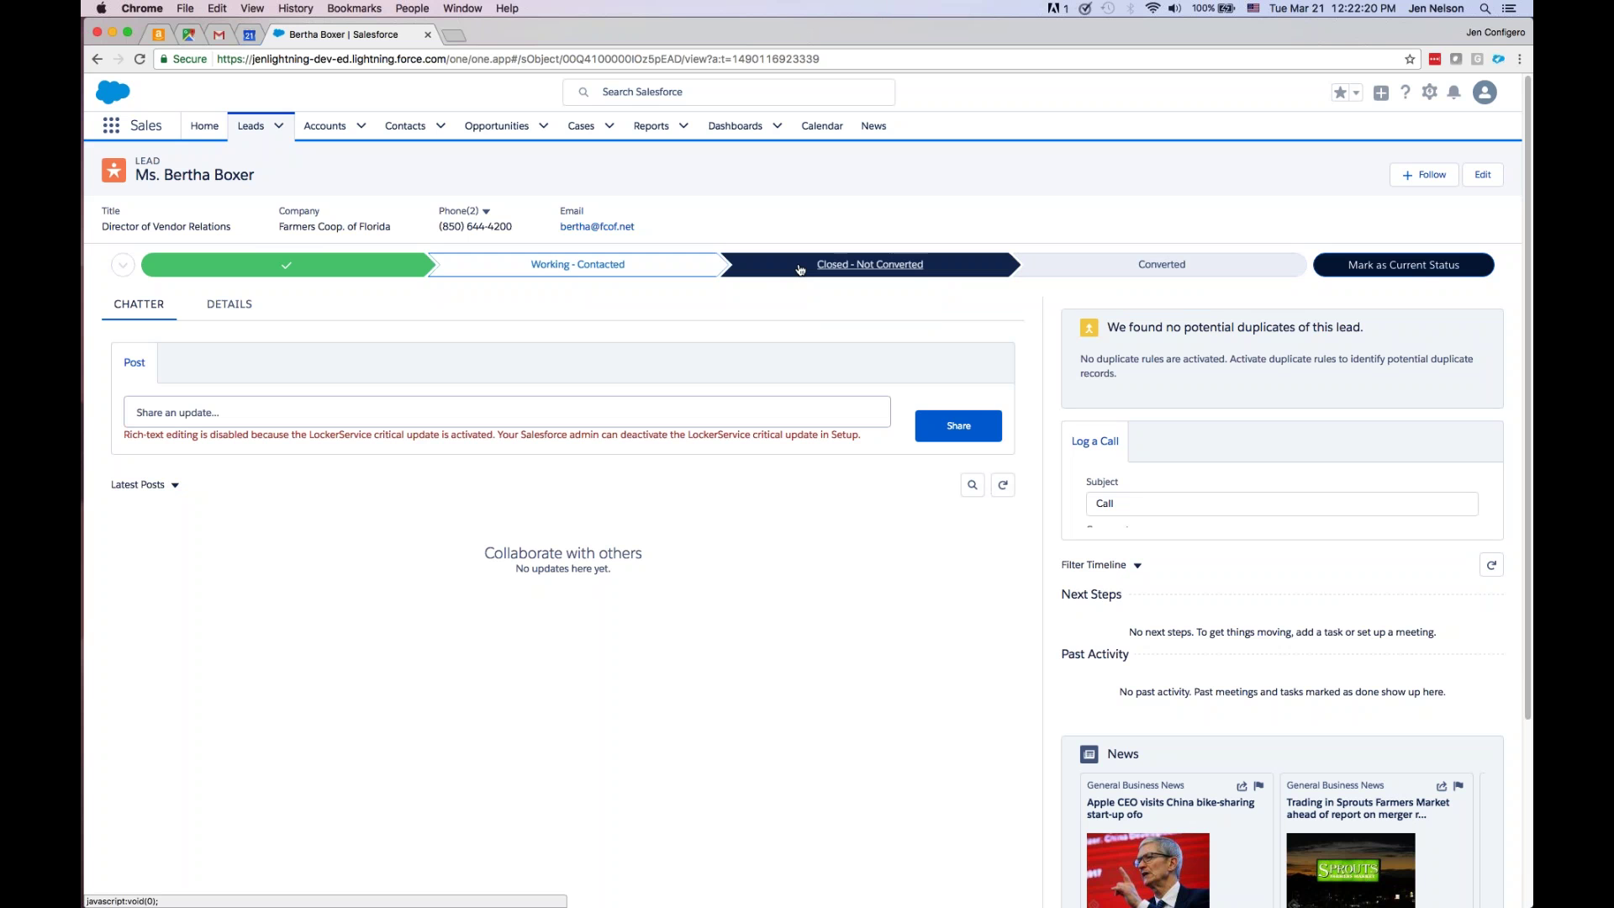
left_click(1342, 267)
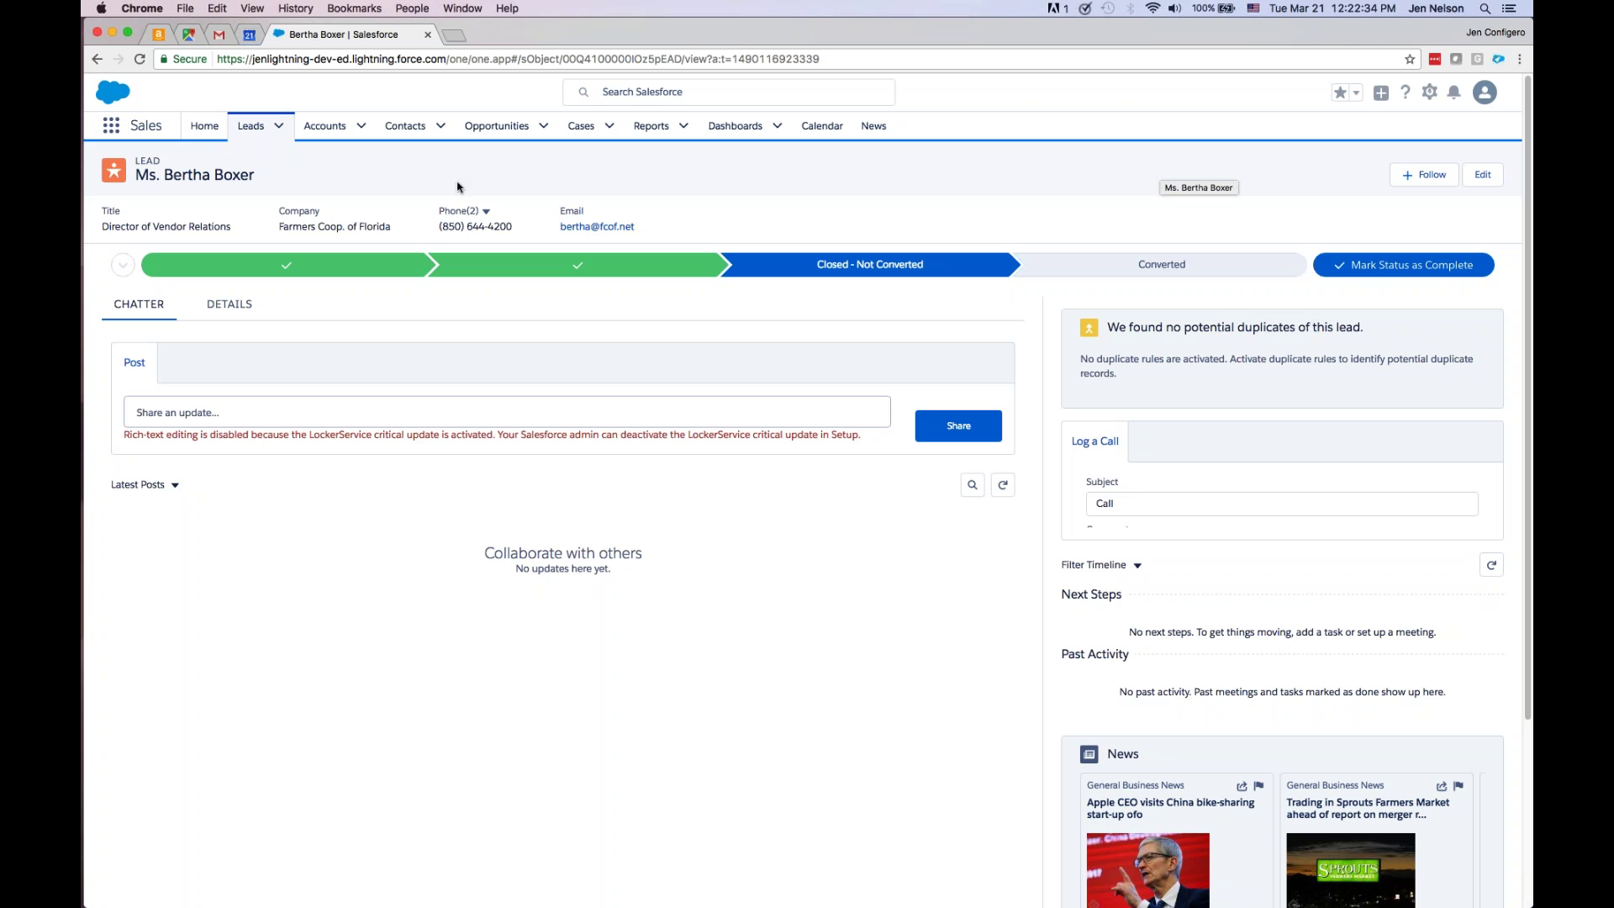
left_click(252, 126)
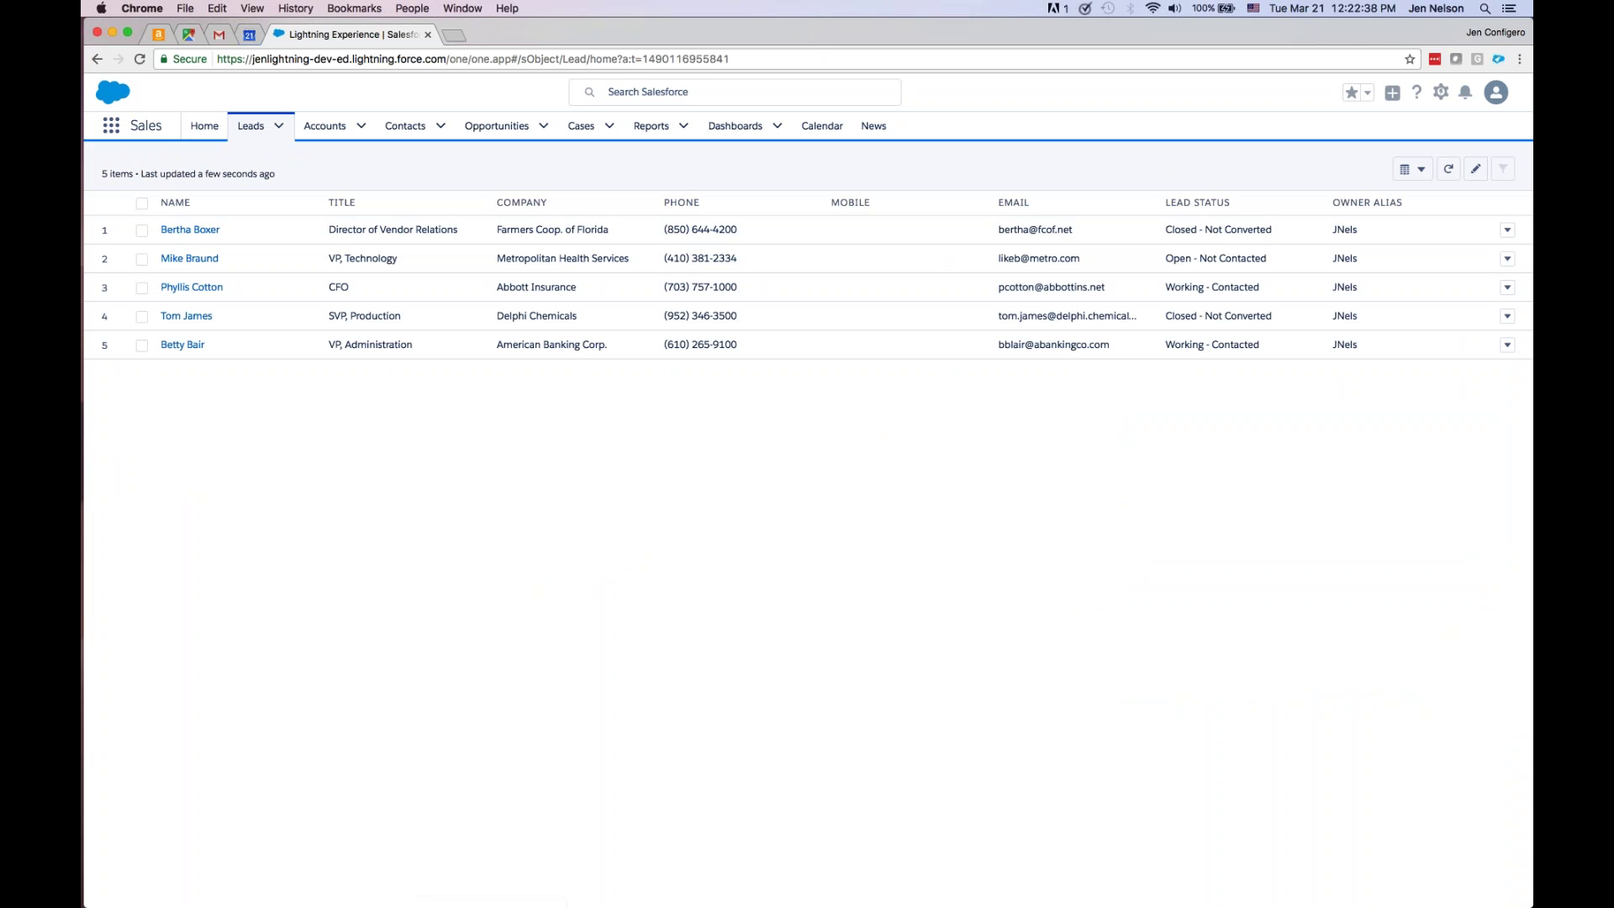
left_click(250, 173)
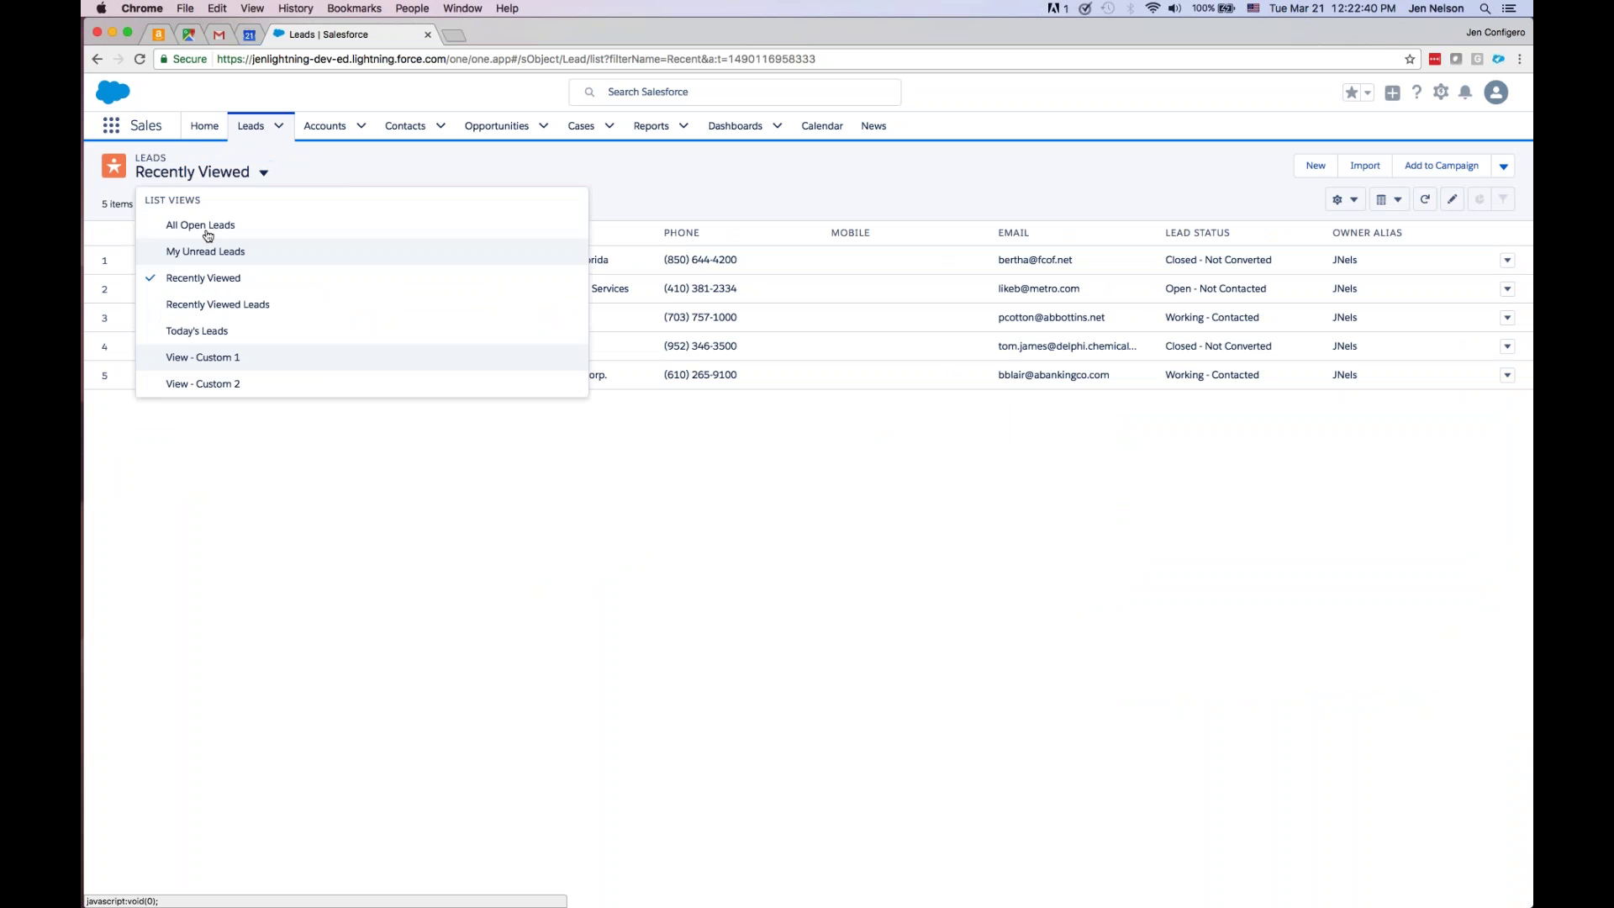
left_click(274, 227)
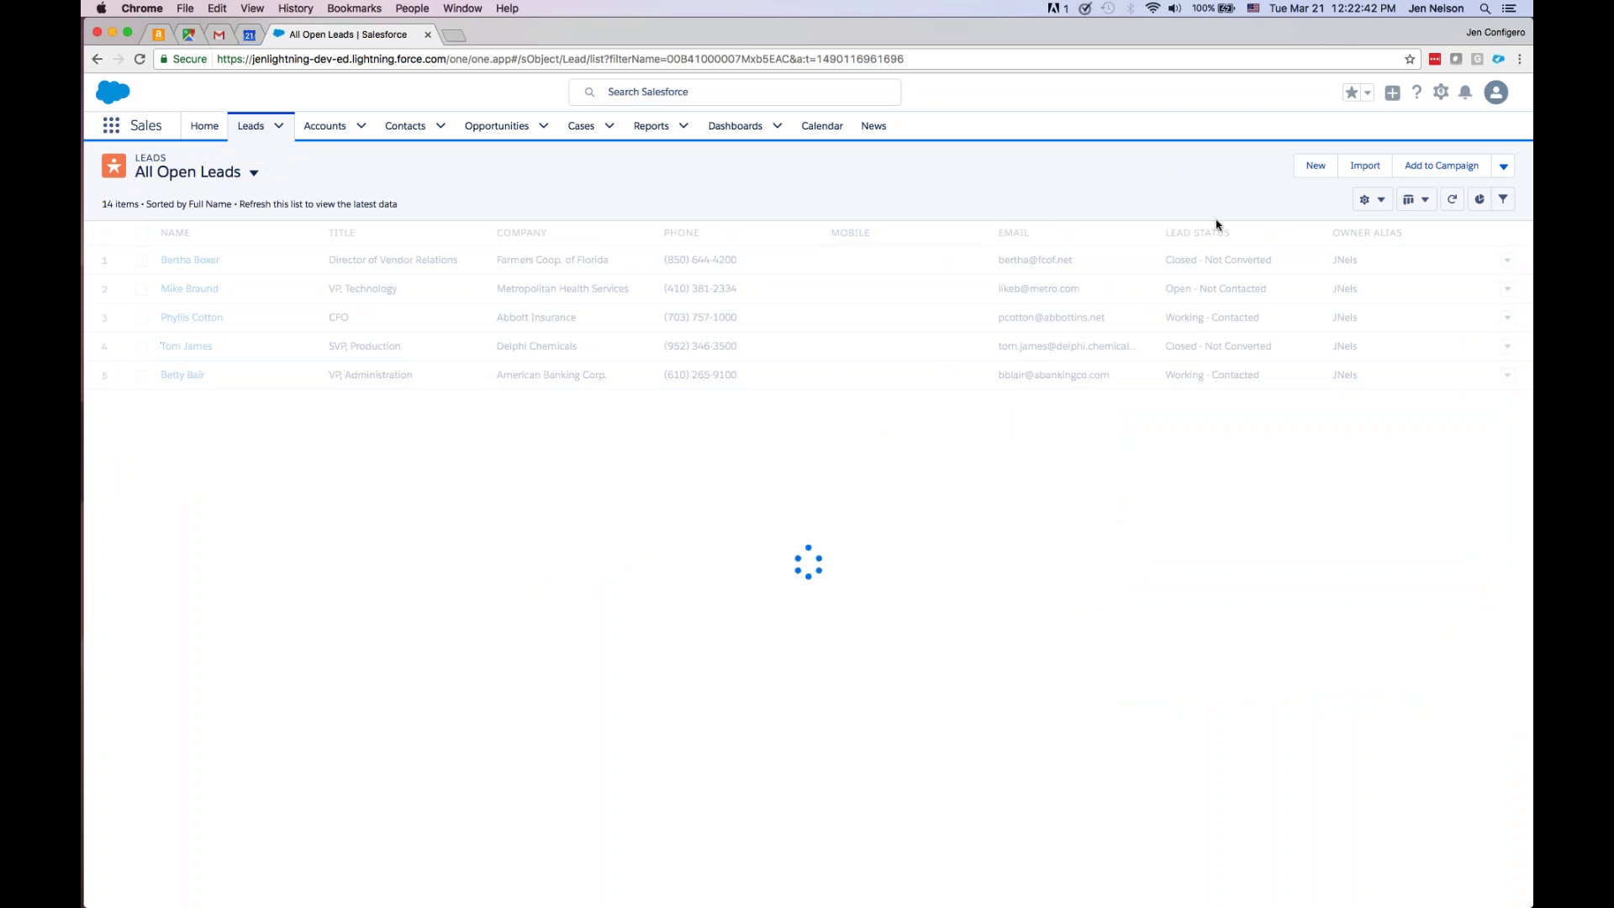
- Keep All Open Leads displayed as Kanban and move the Cadinal Inc. lead from Working - Contacted to Closed - Not Converted
left_click(1414, 199)
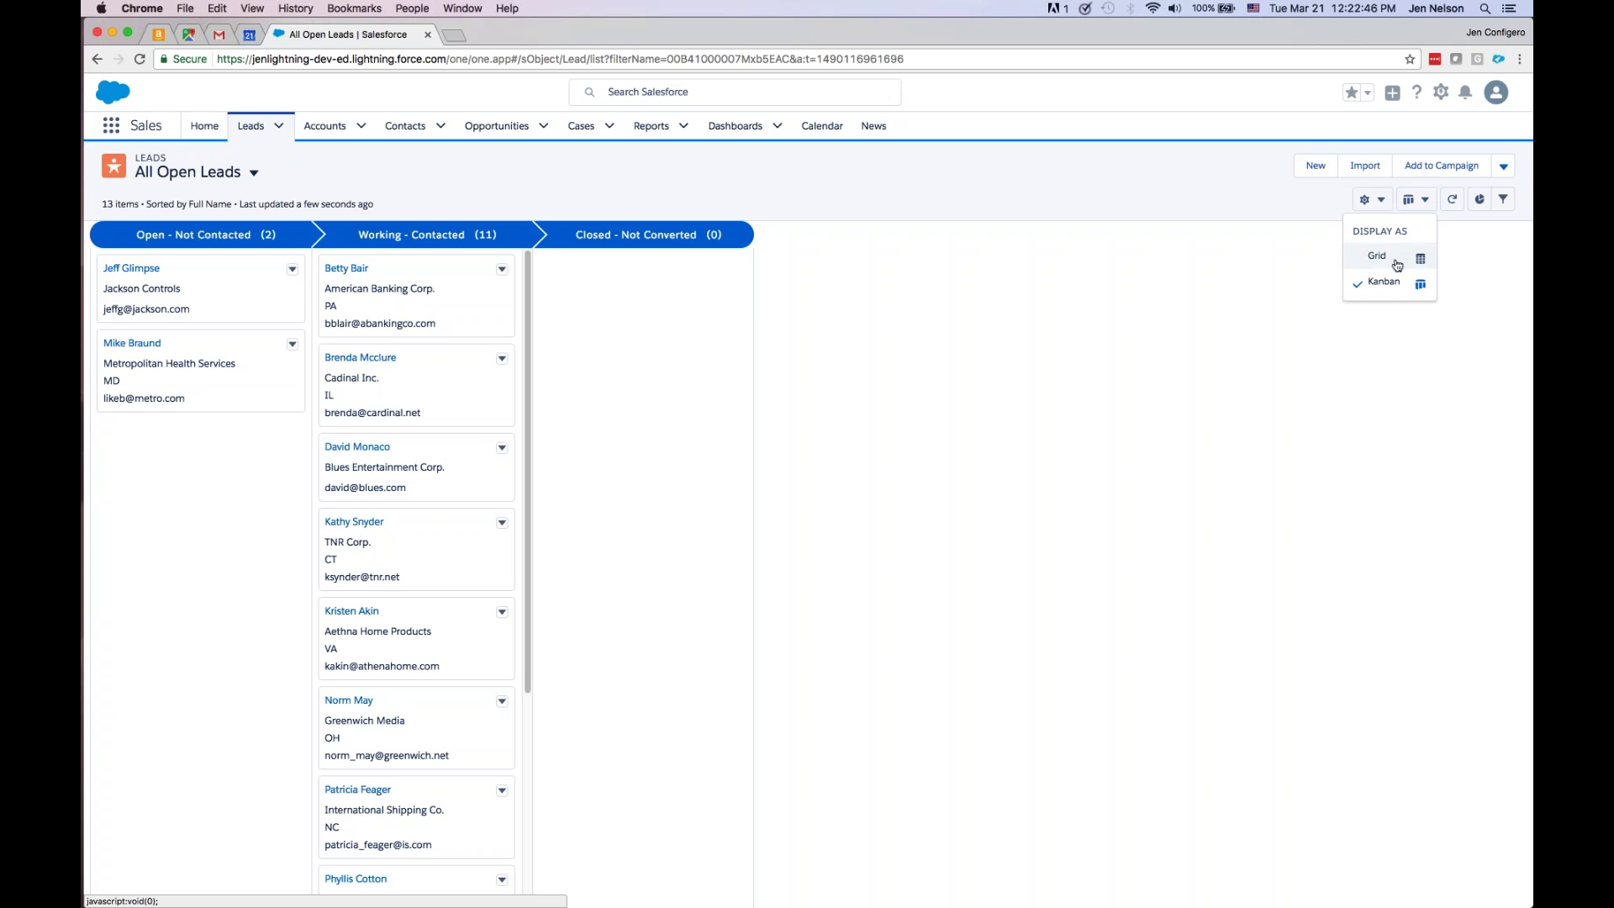
left_click(1398, 288)
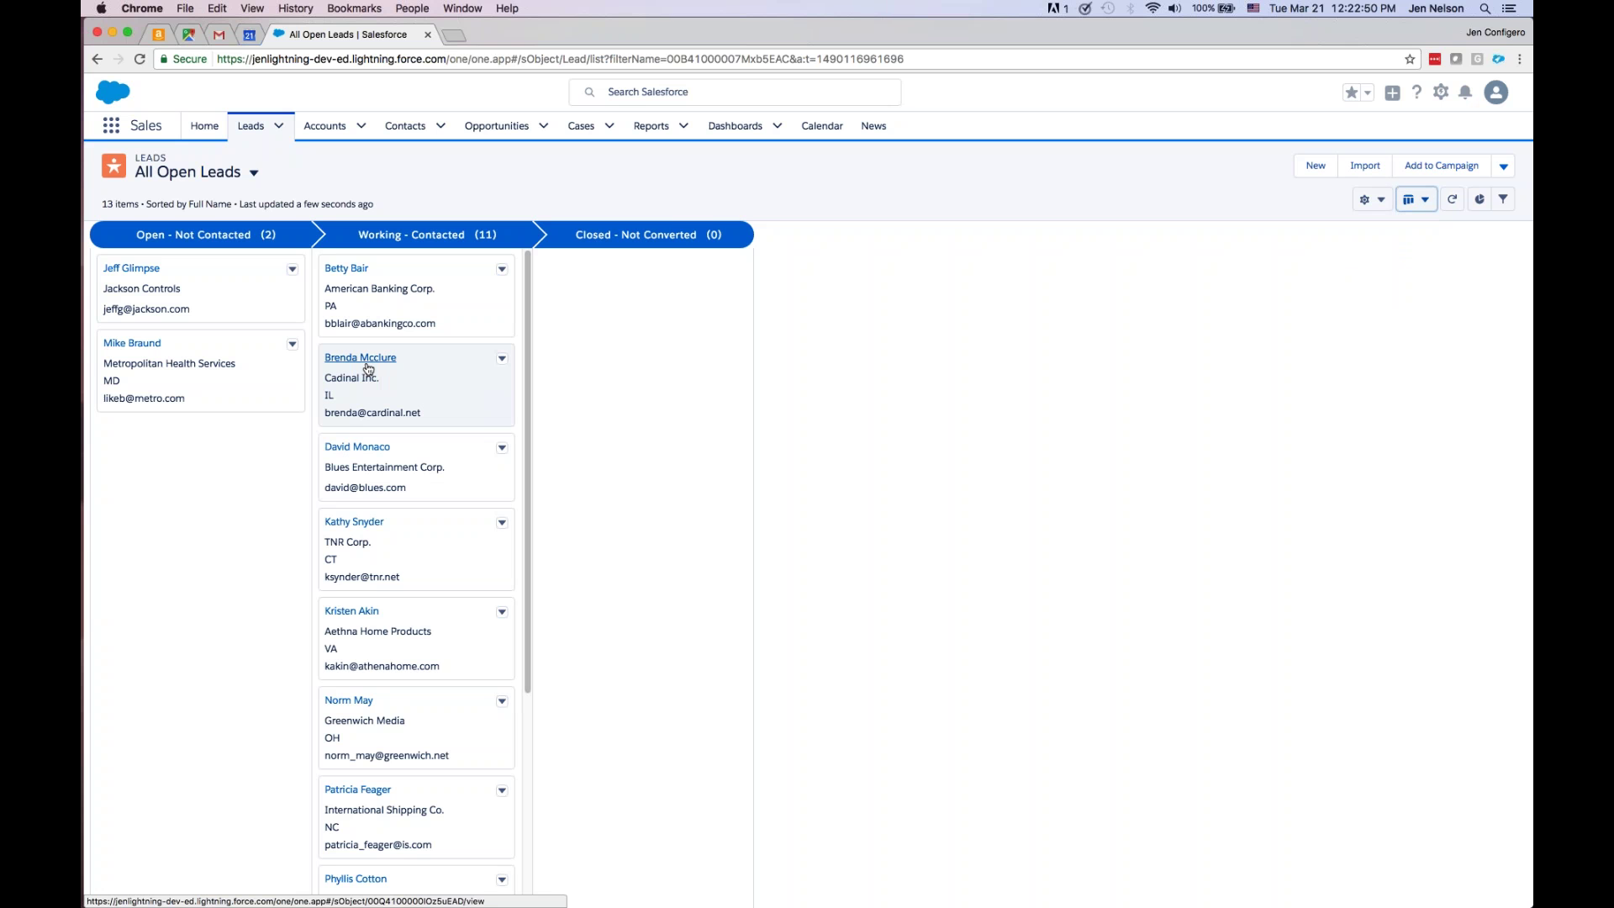
left_click_drag(407, 373, 598, 378)
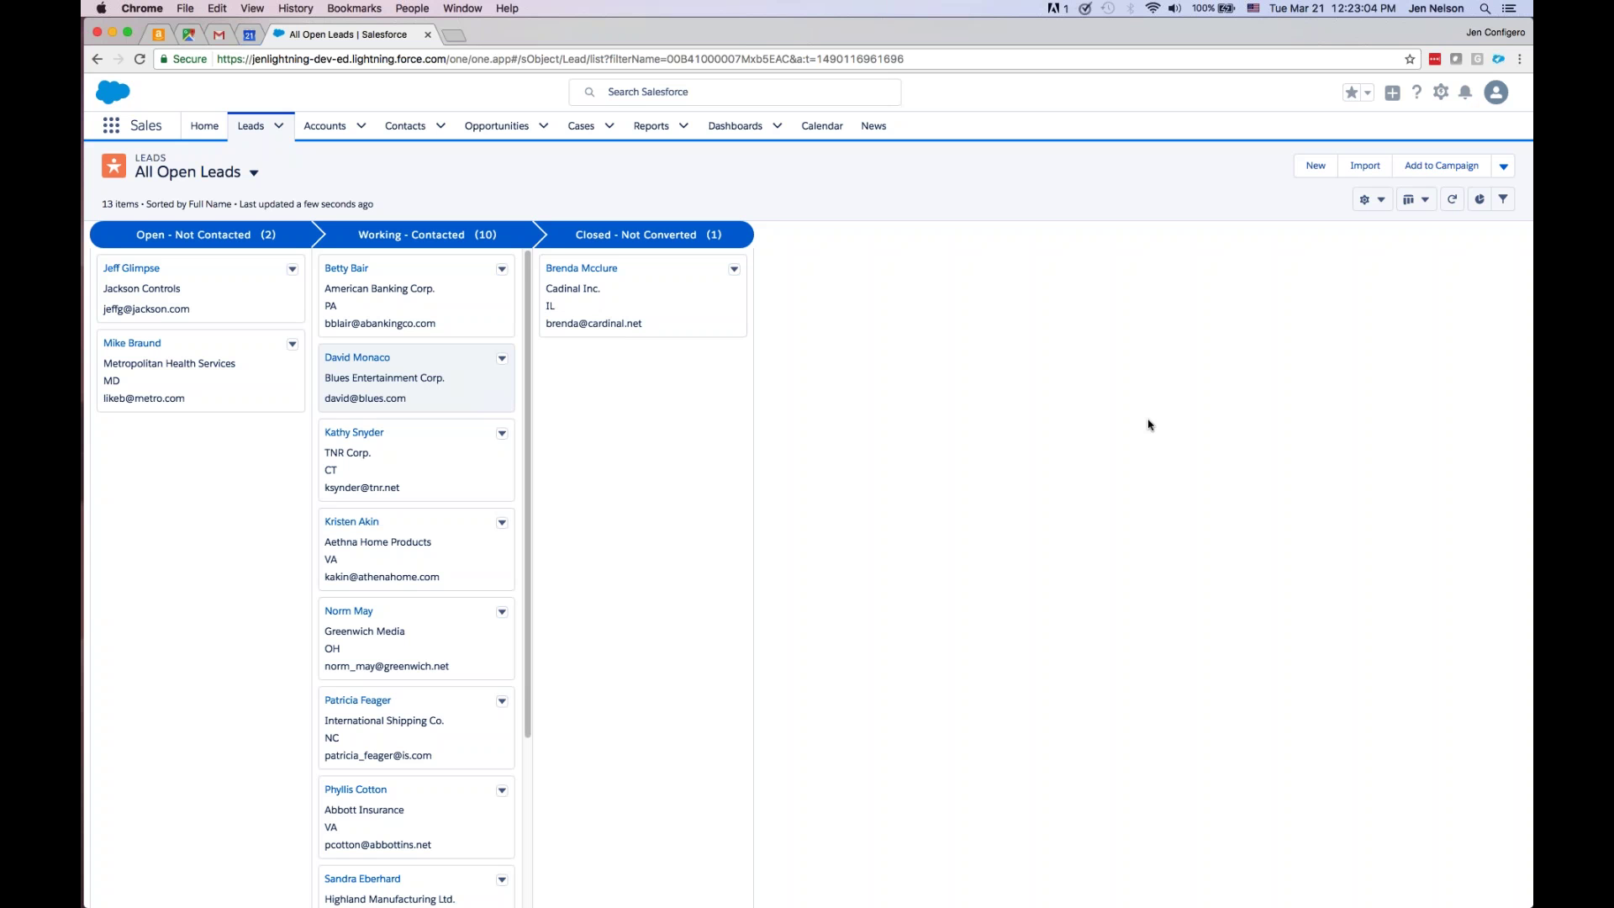
- Group the All Open Leads Kanban by Product Interest and save the Kanban settings
left_click(1375, 200)
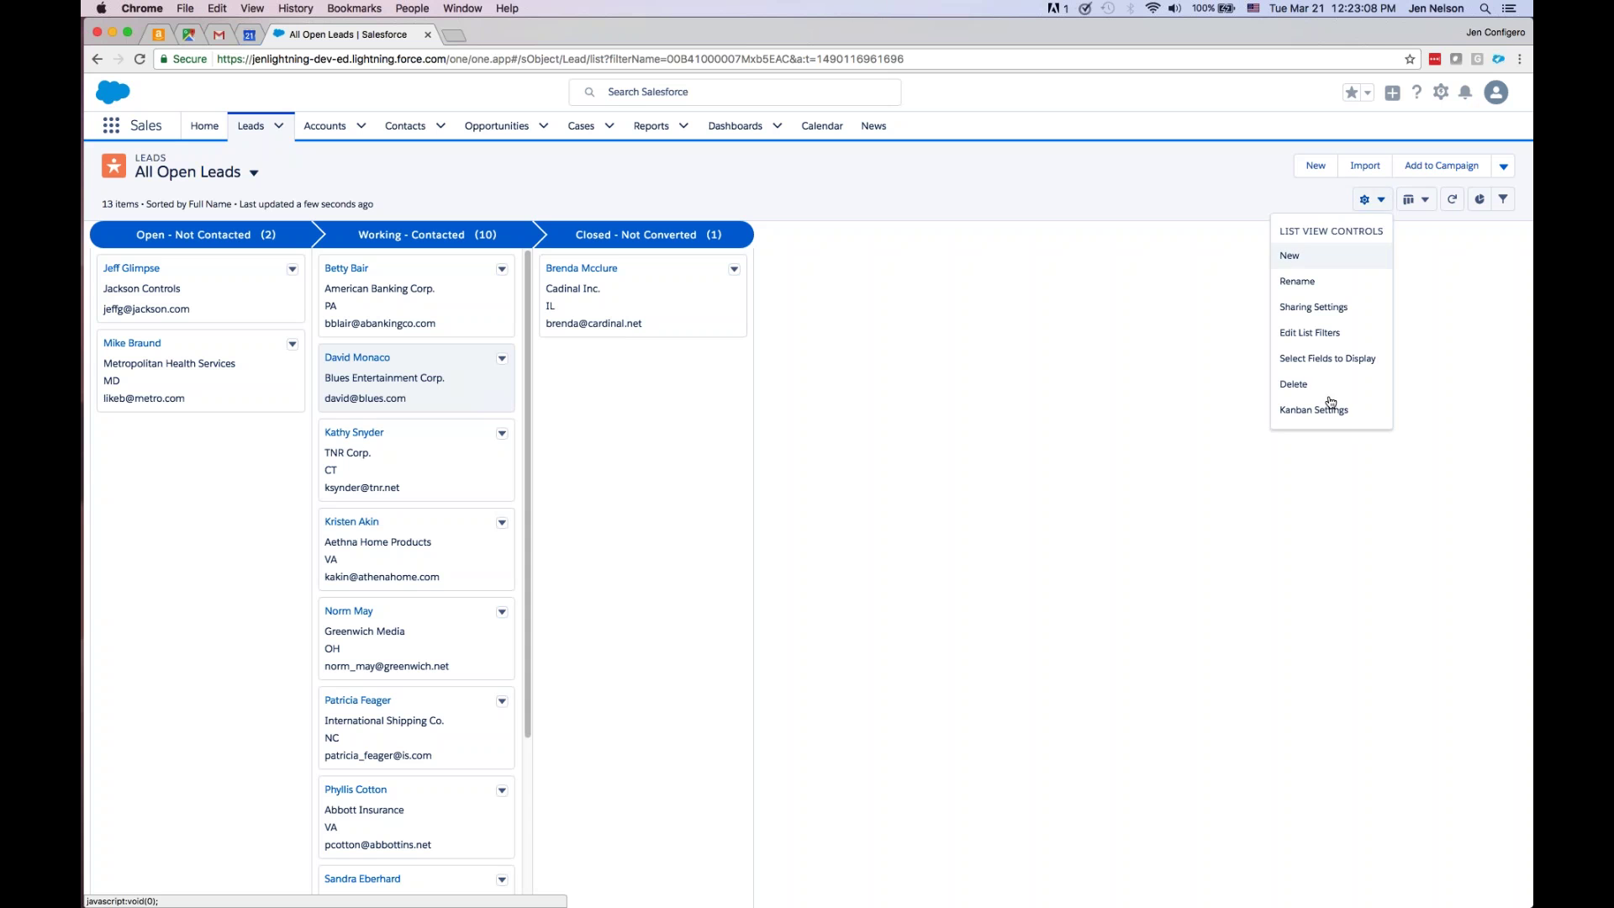
left_click(1324, 408)
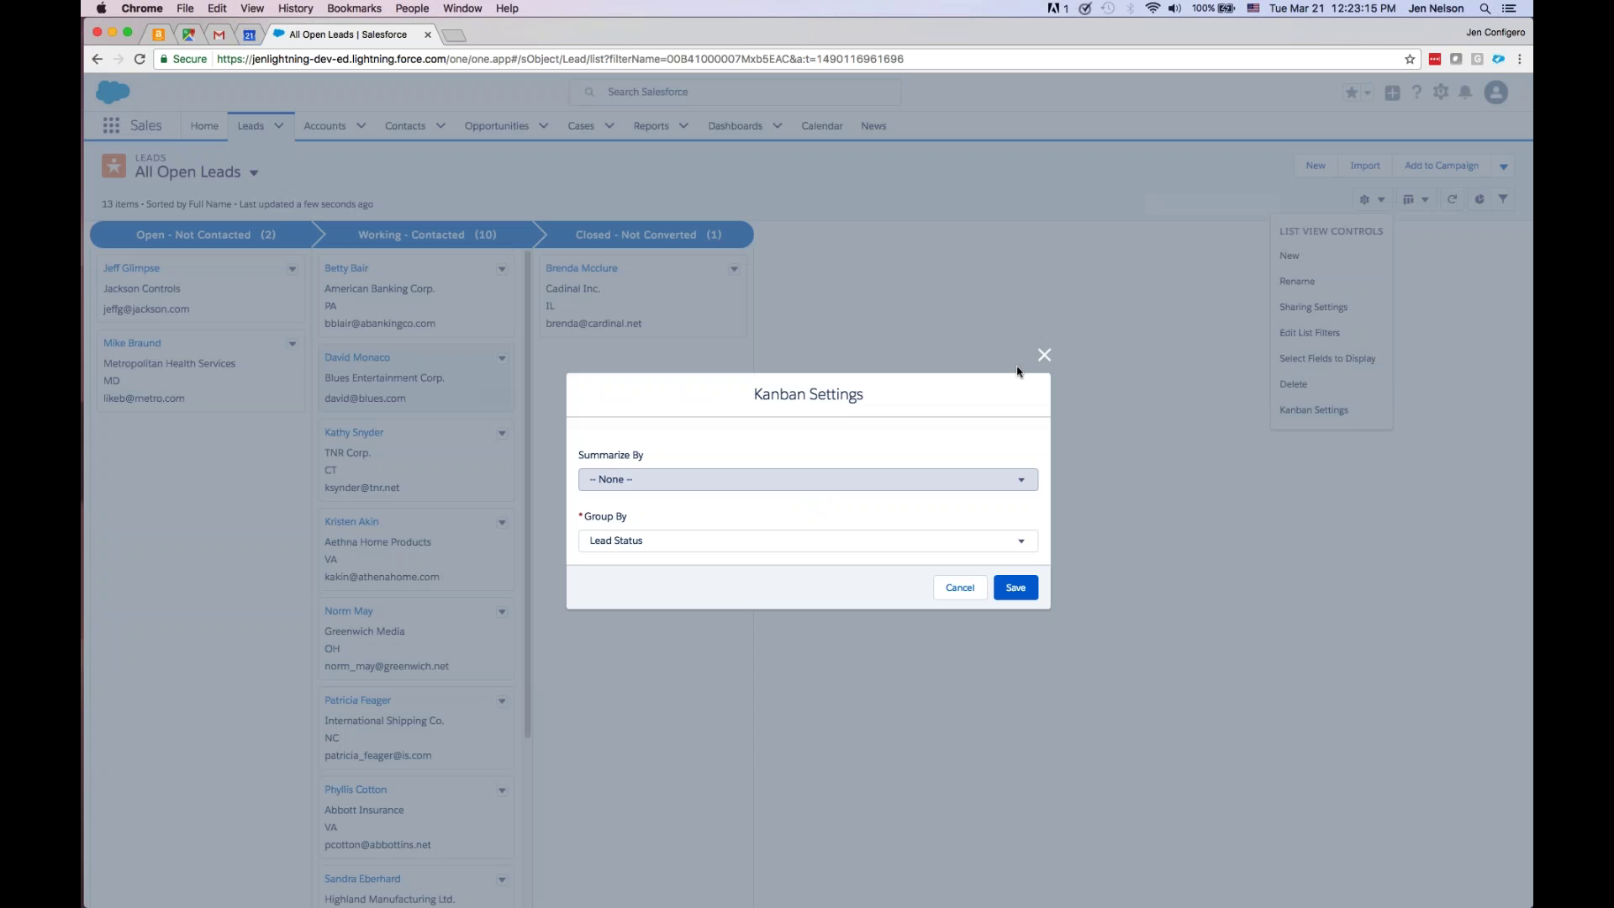
left_click(695, 541)
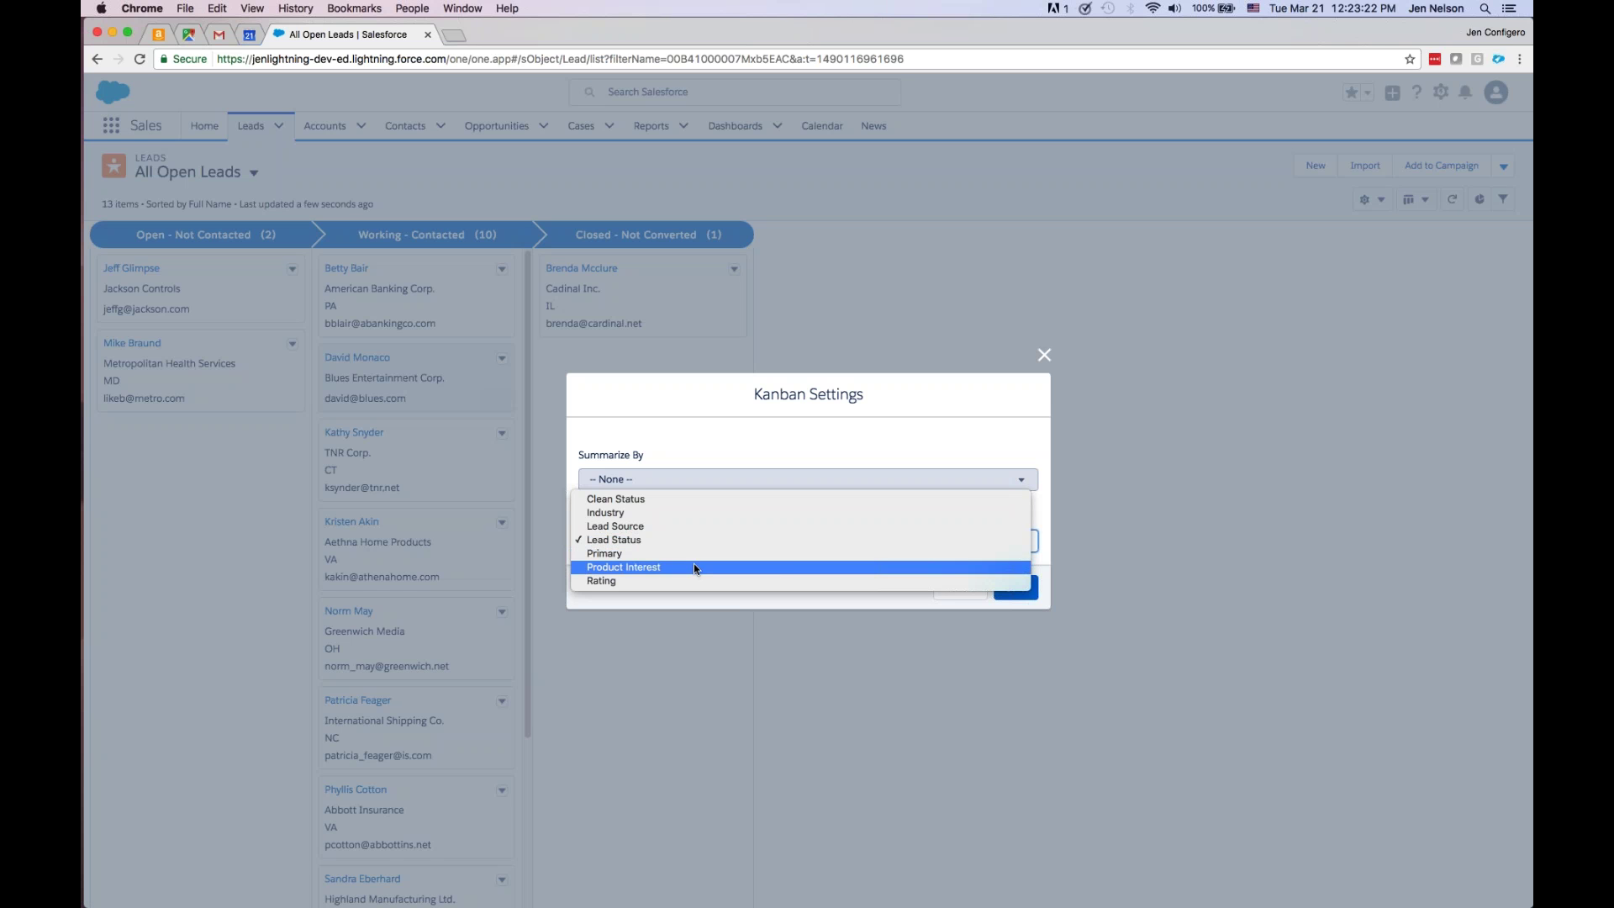
left_click(785, 567)
left_click(1016, 587)
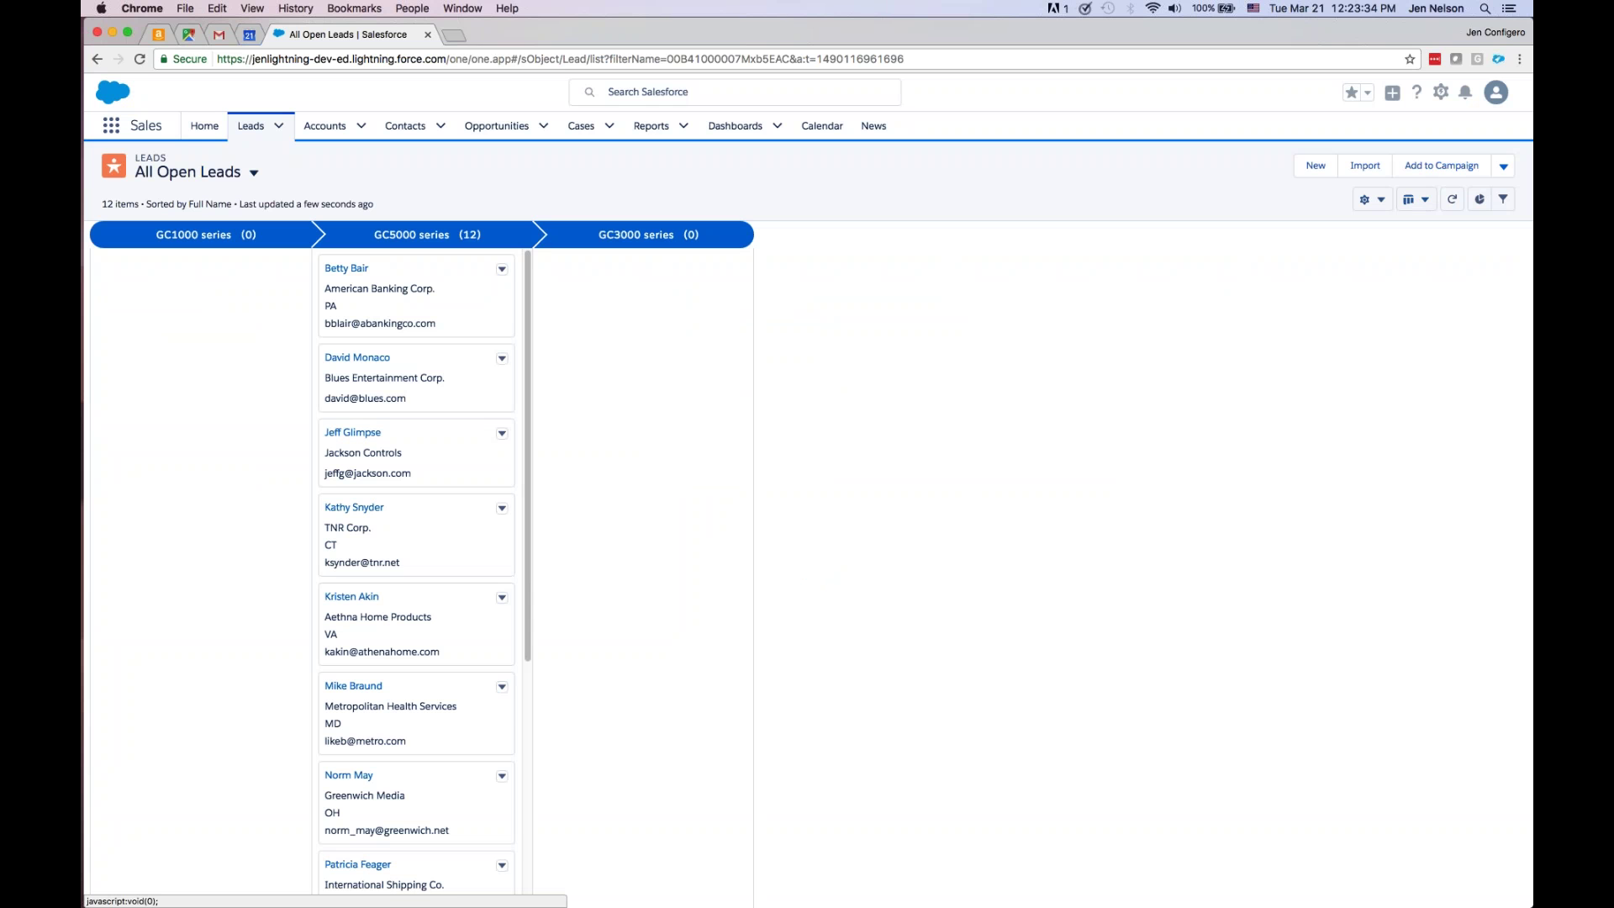
- Change the Kanban grouping of All Open Leads to Lead Source and save the settings
left_click(1381, 201)
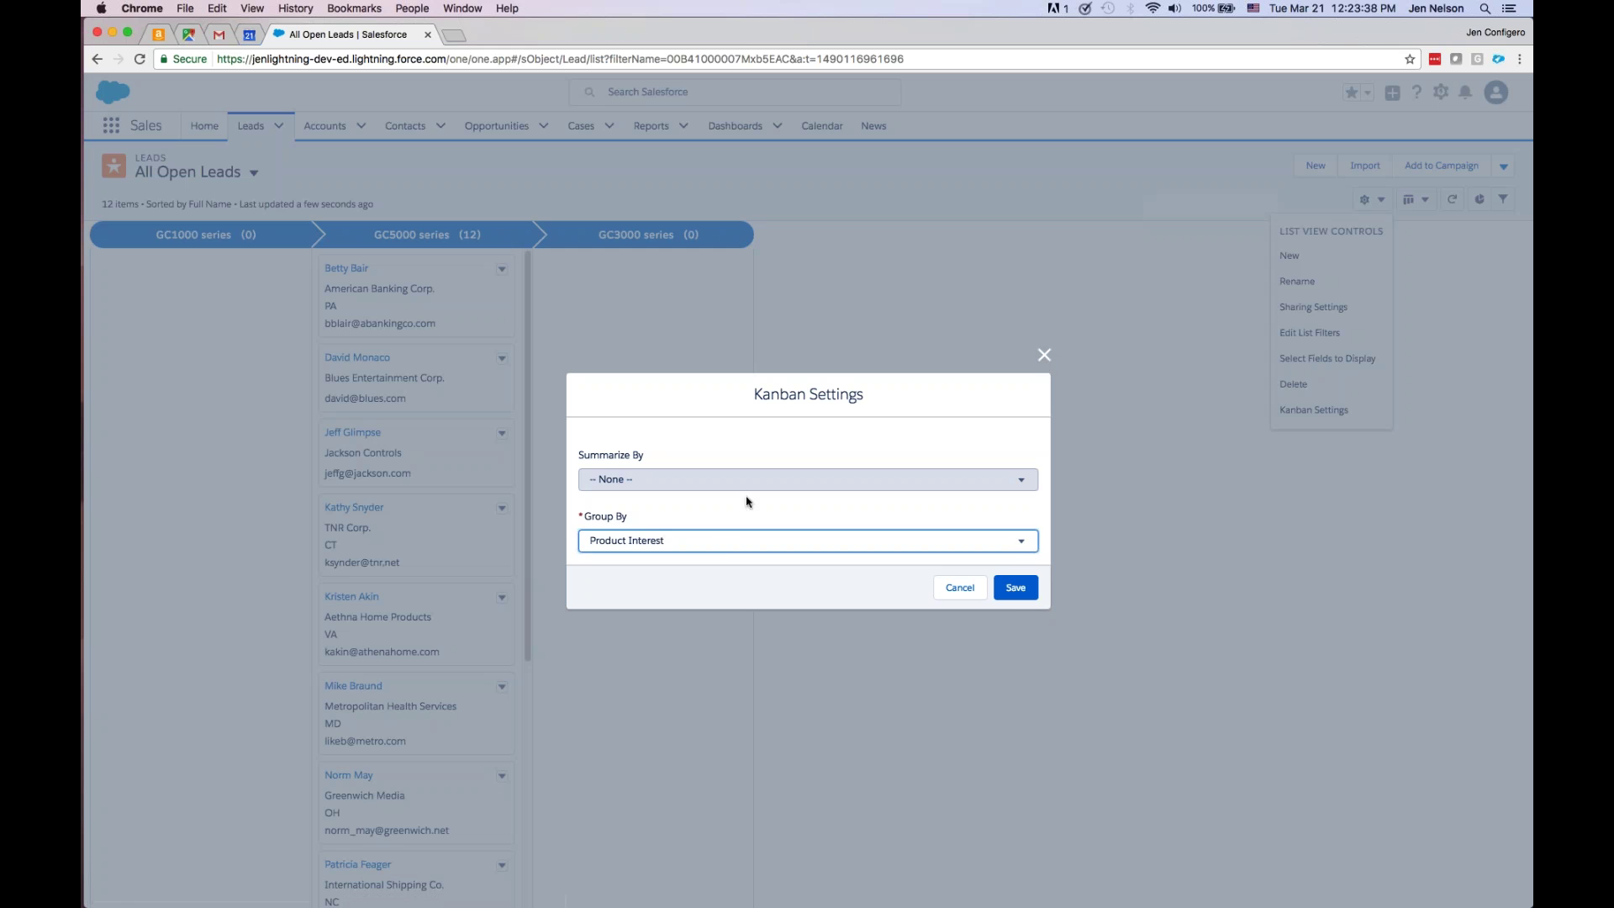
left_click(724, 548)
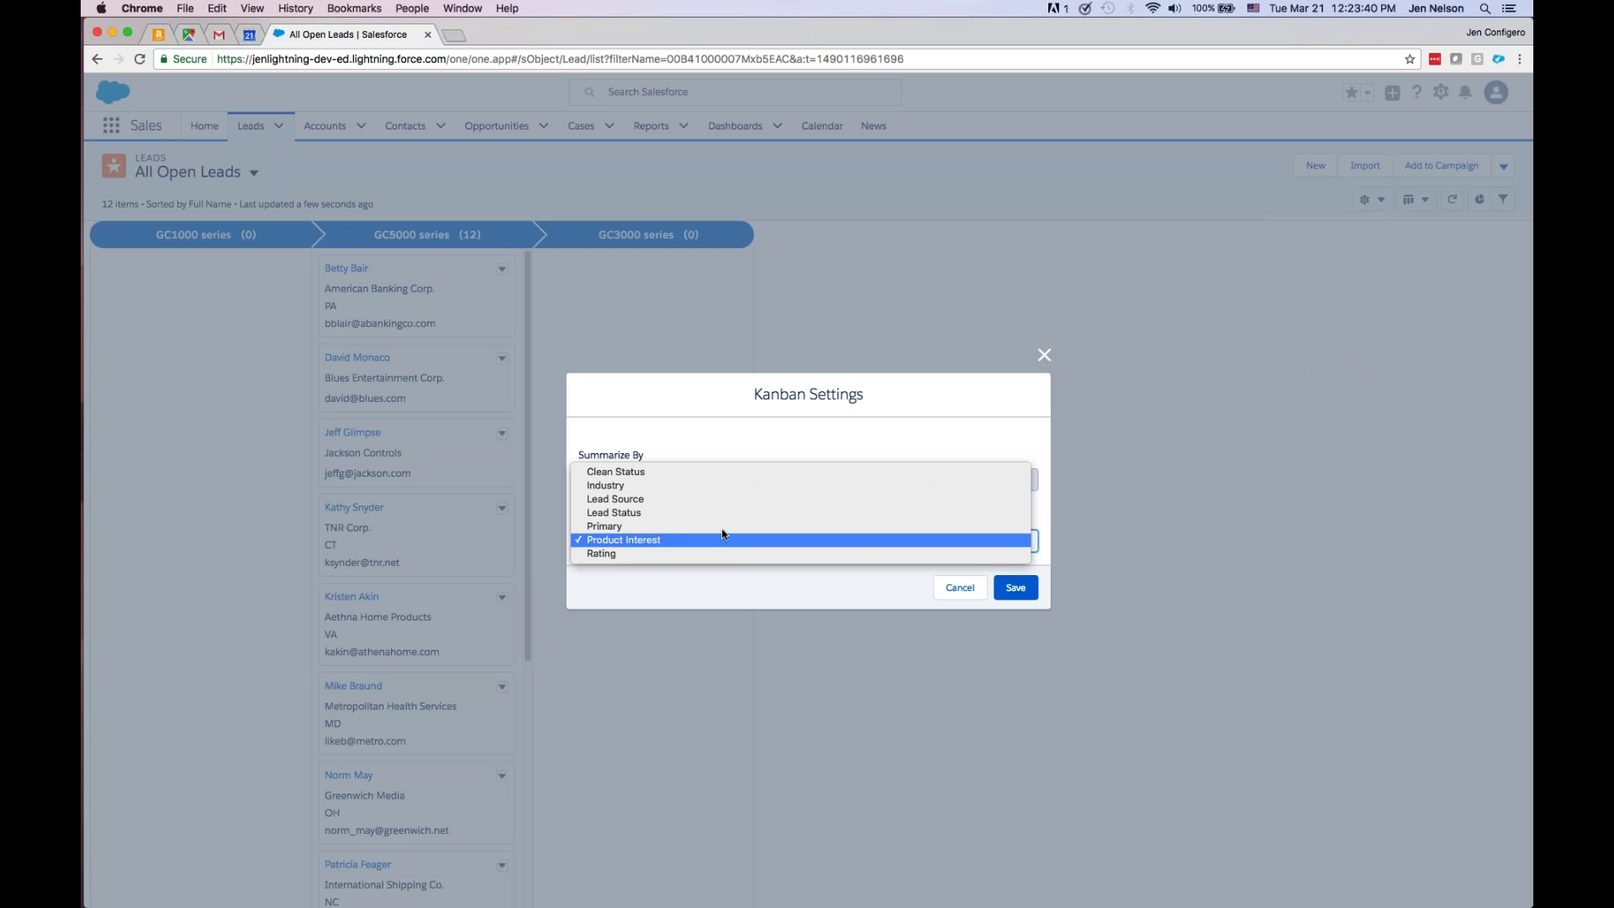
left_click(738, 499)
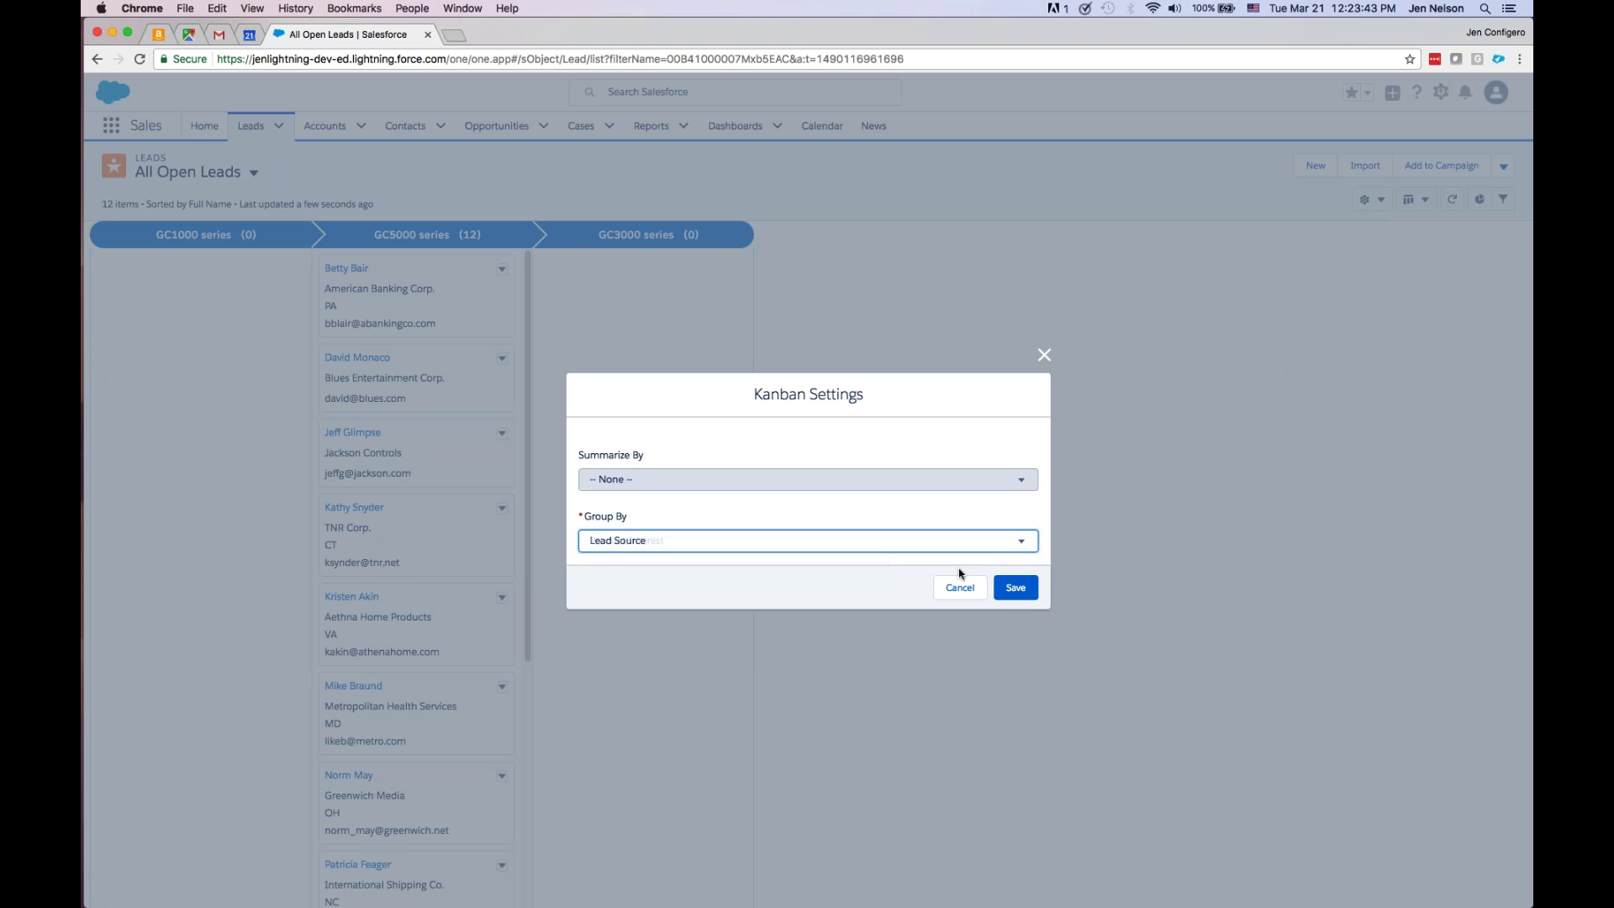
left_click(1013, 588)
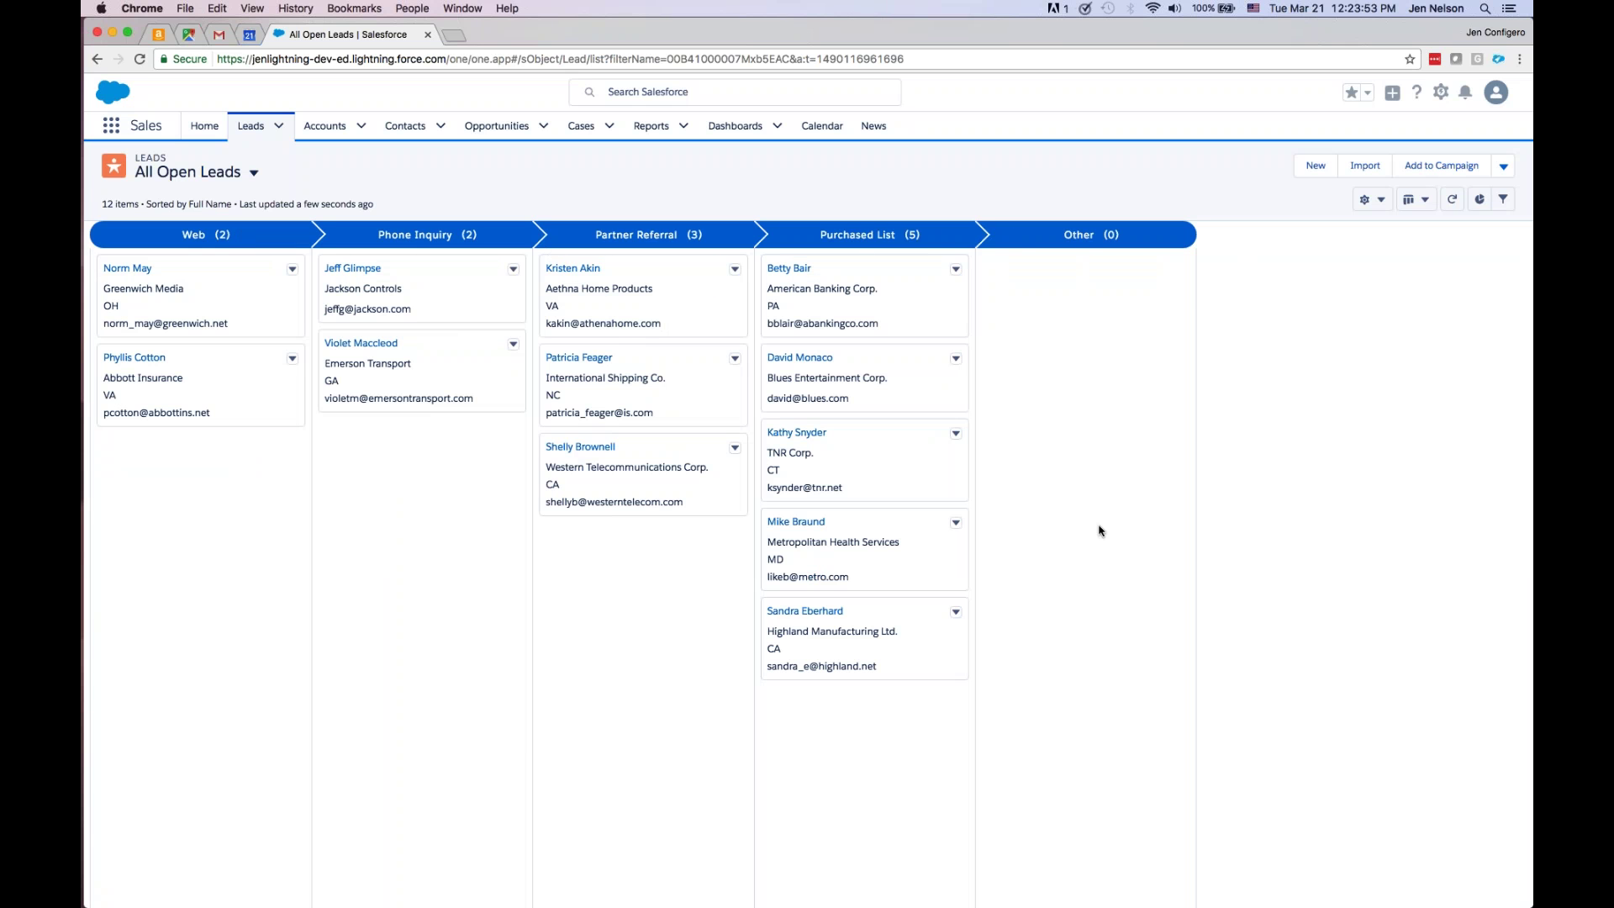
- Review the Summarize By option in the Kanban settings and close them without saving
left_click(1382, 200)
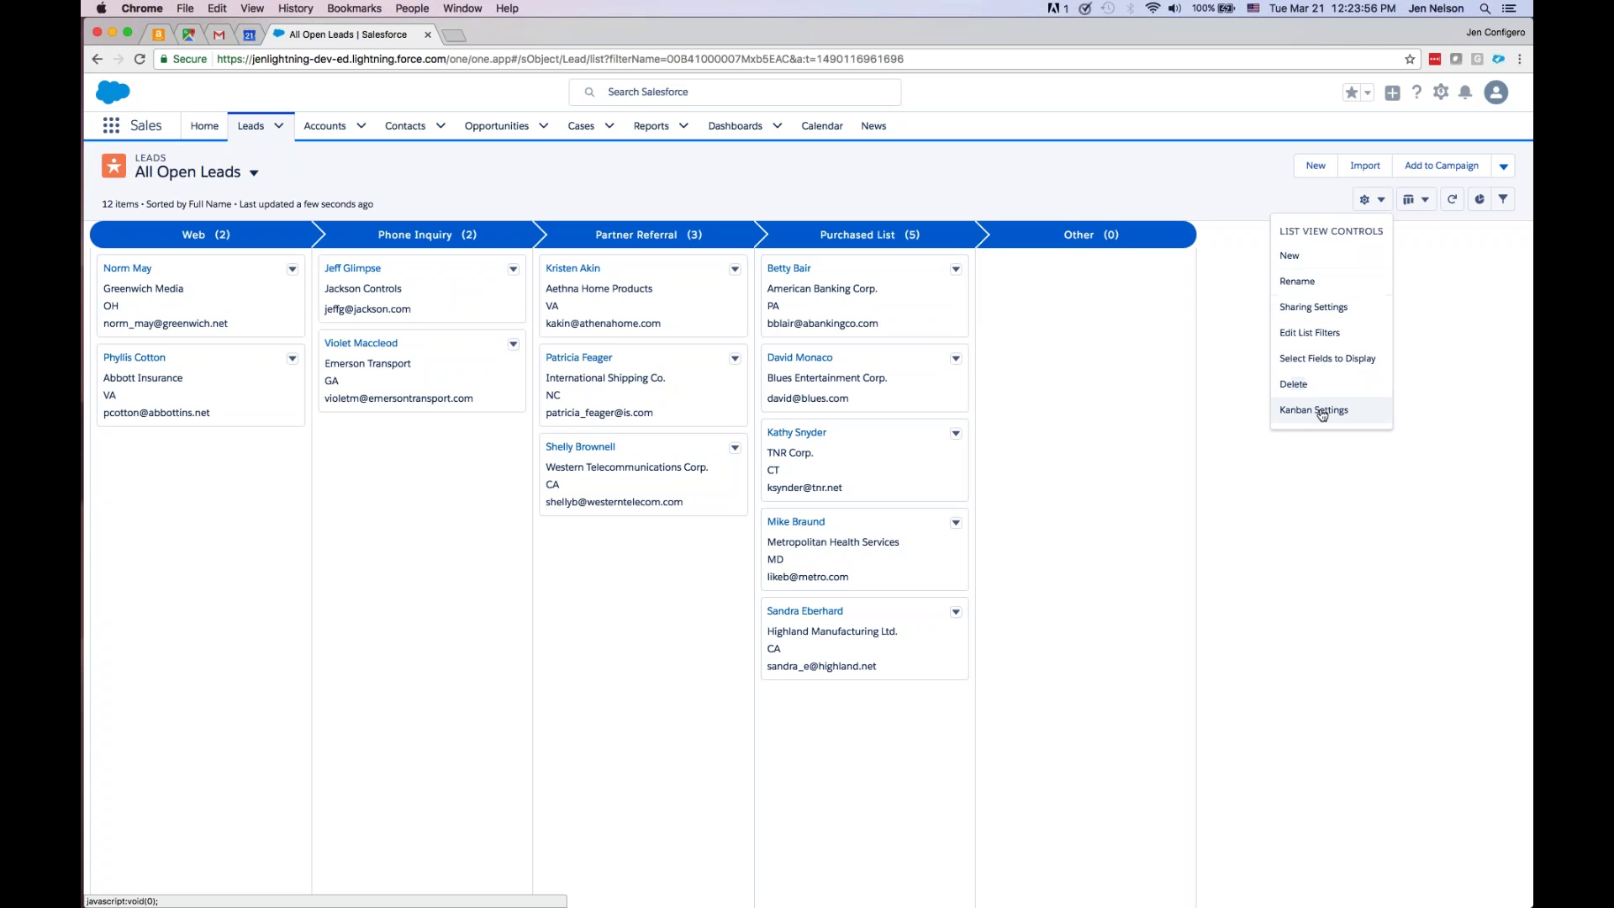
left_click(1389, 415)
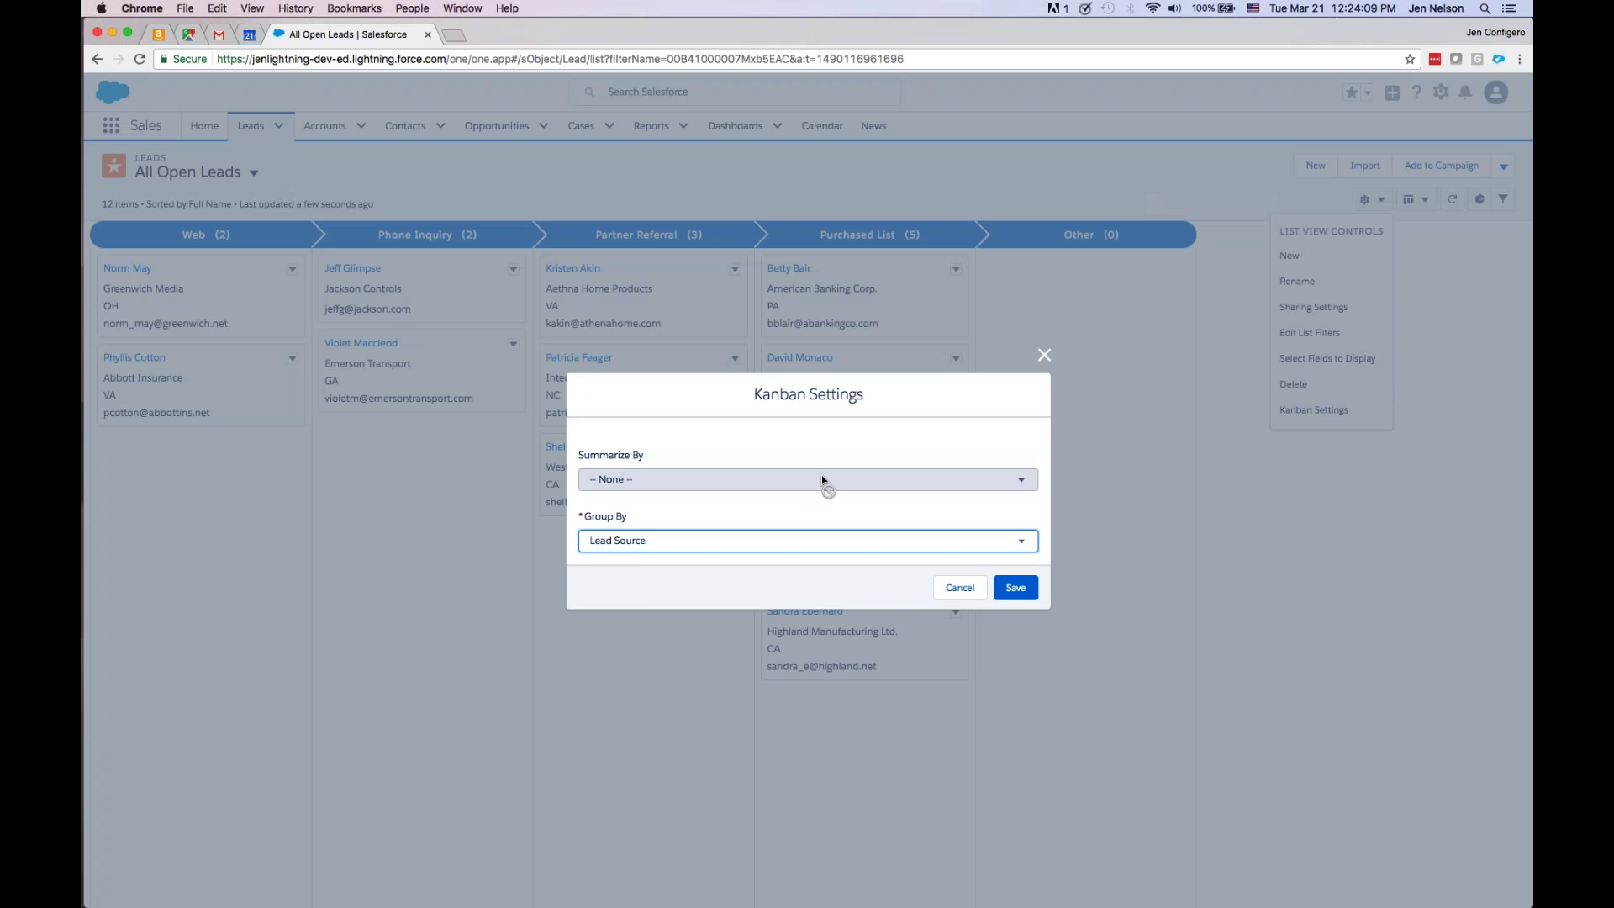
left_click(959, 586)
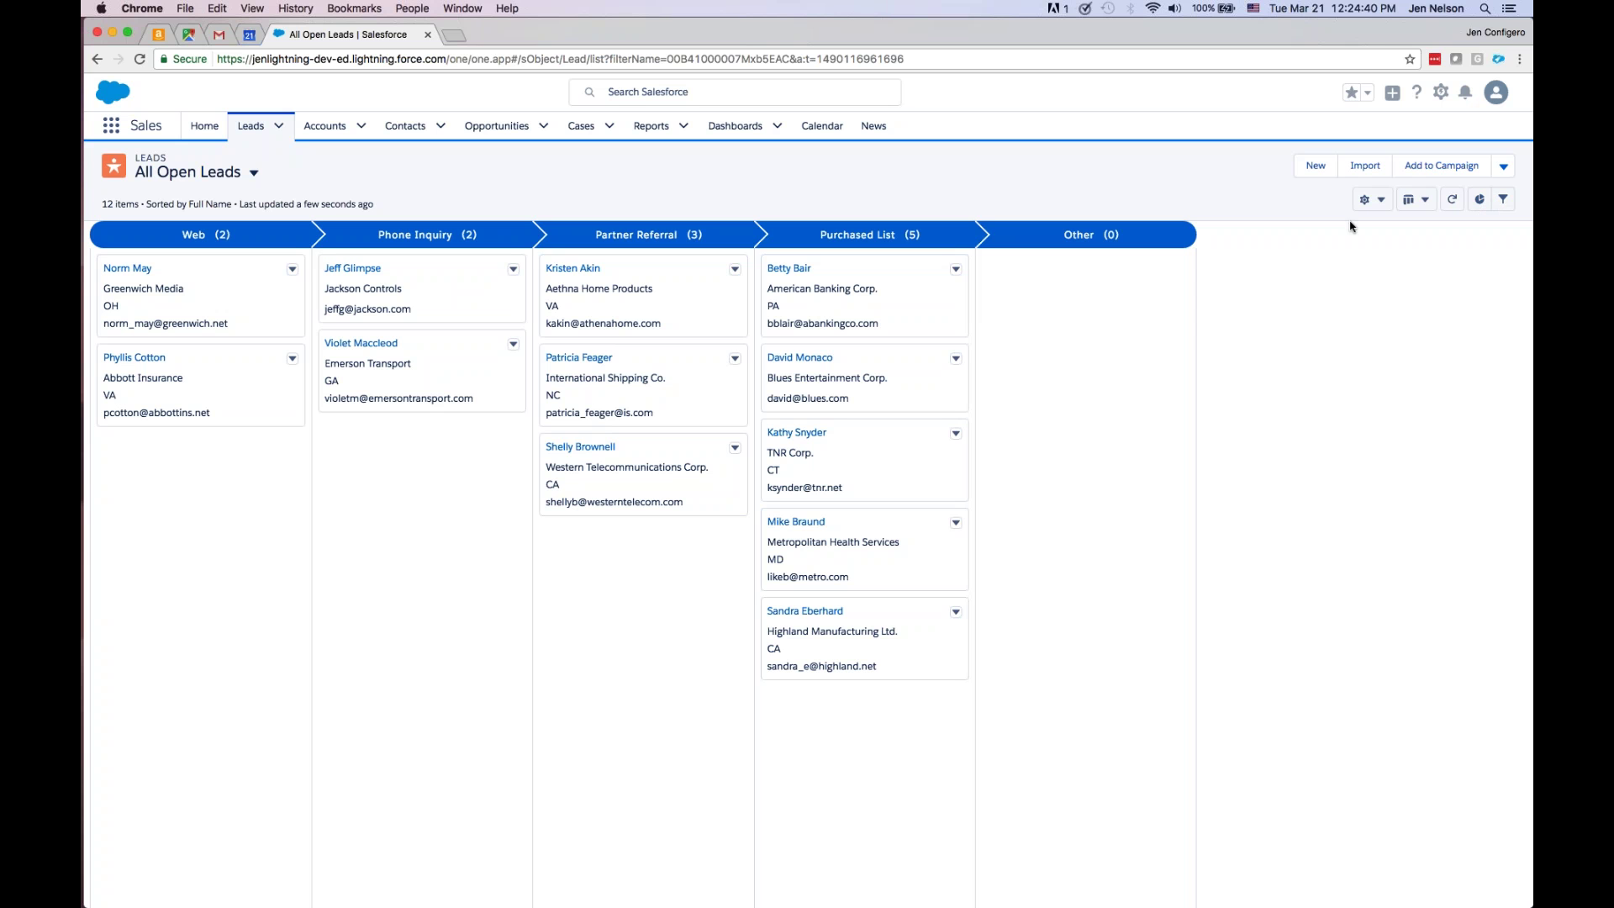
- Display All Open Leads as a Grid, show its charts, and inspect the bars of the Leads by Status chart
left_click(1417, 200)
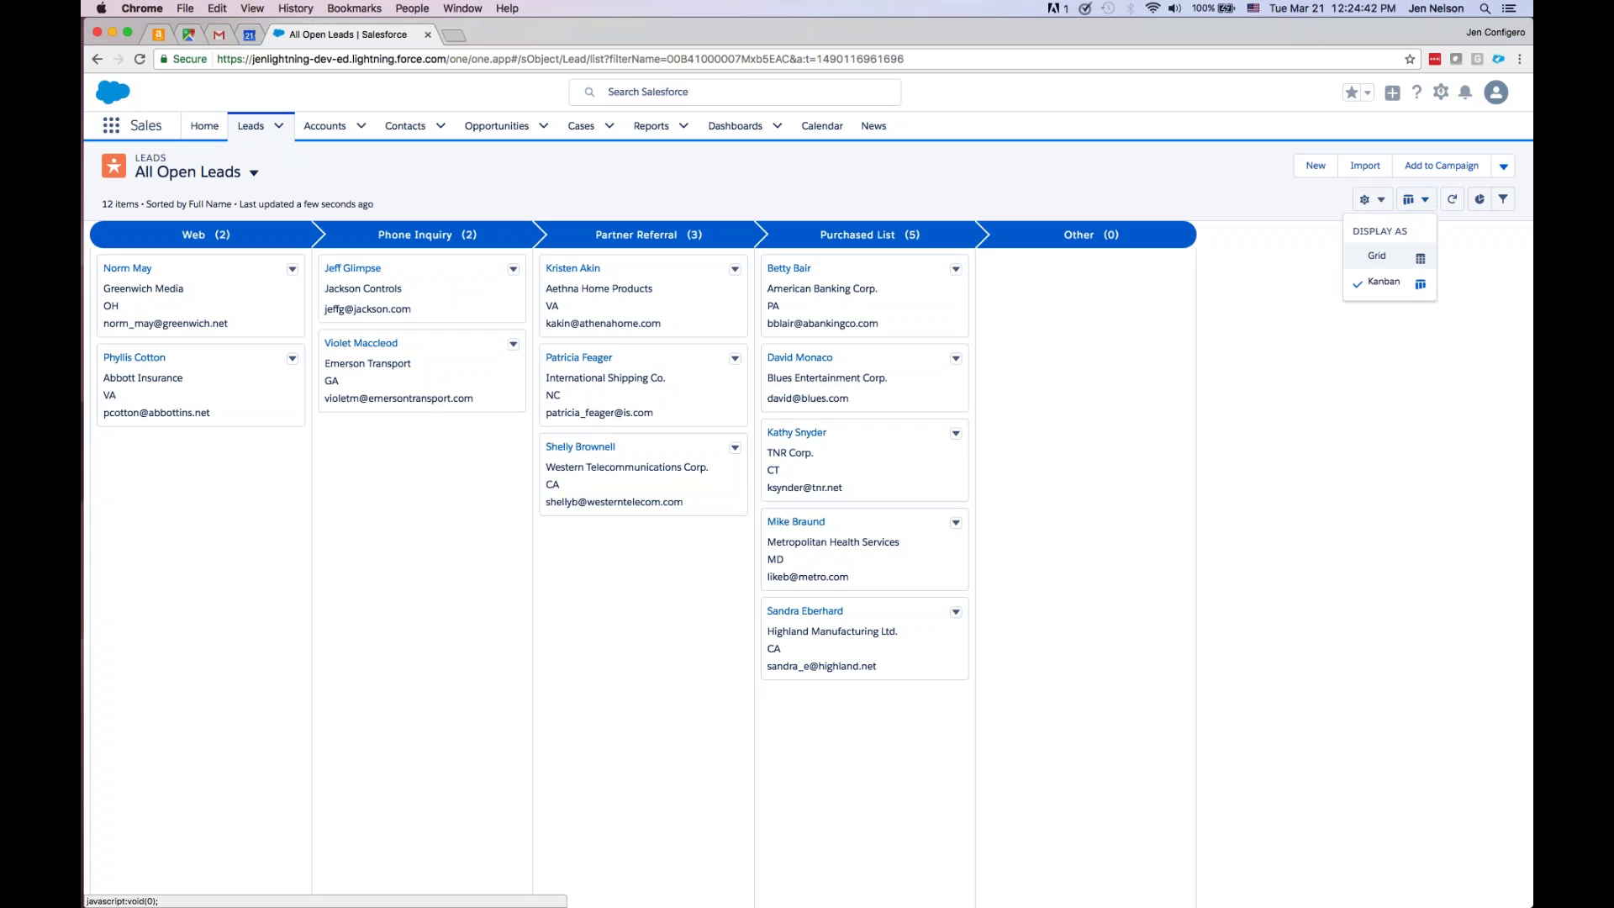
left_click(1378, 254)
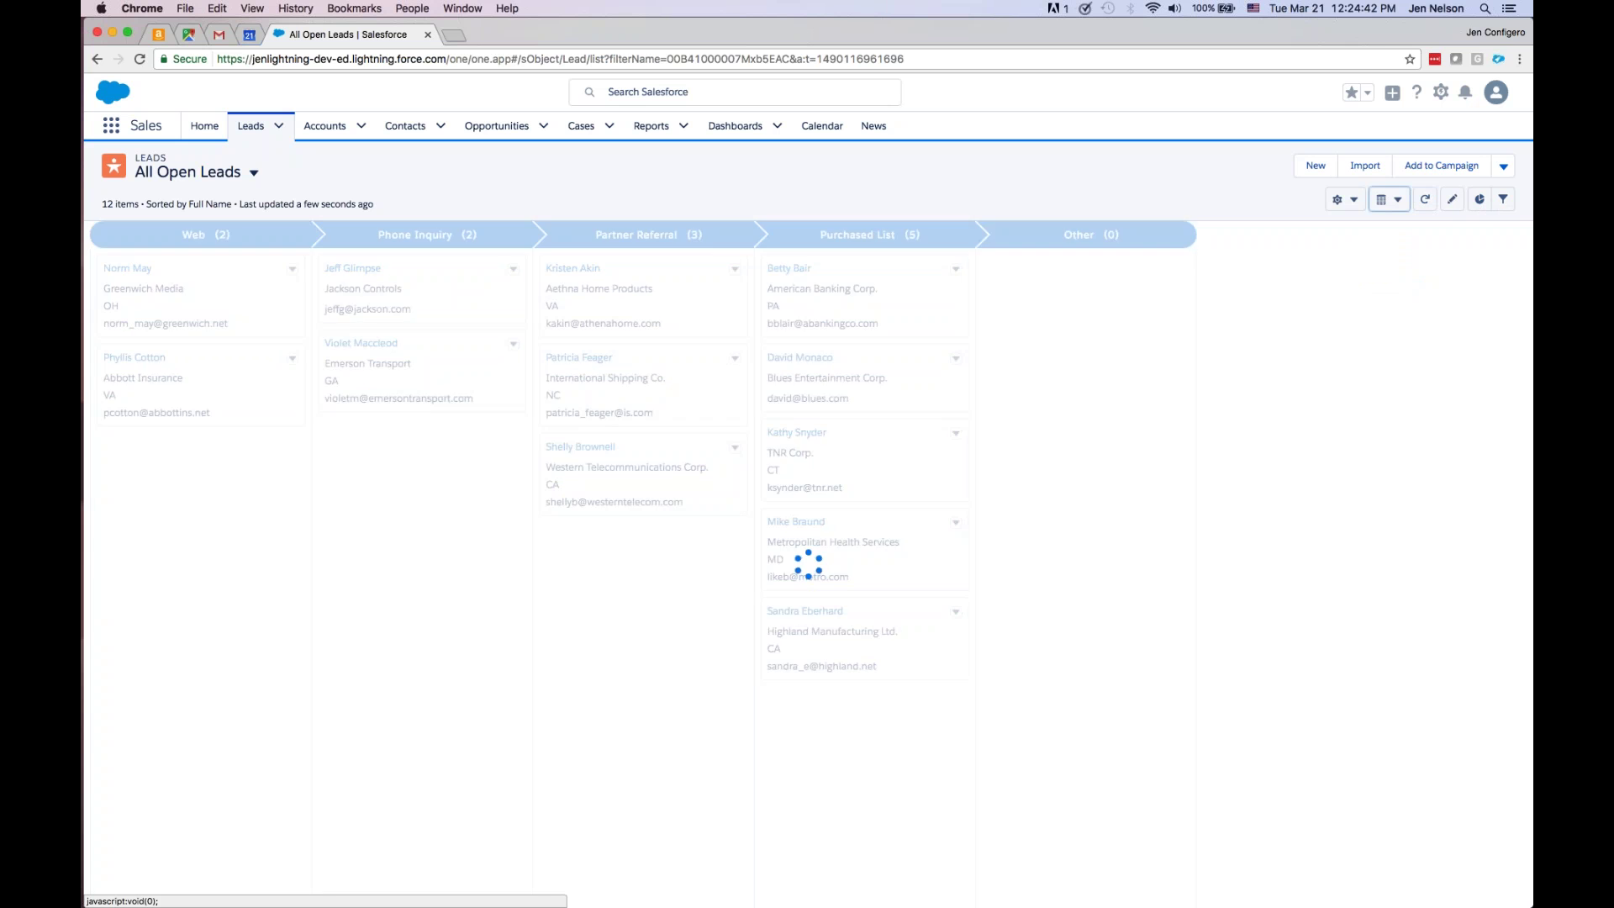
left_click(1480, 199)
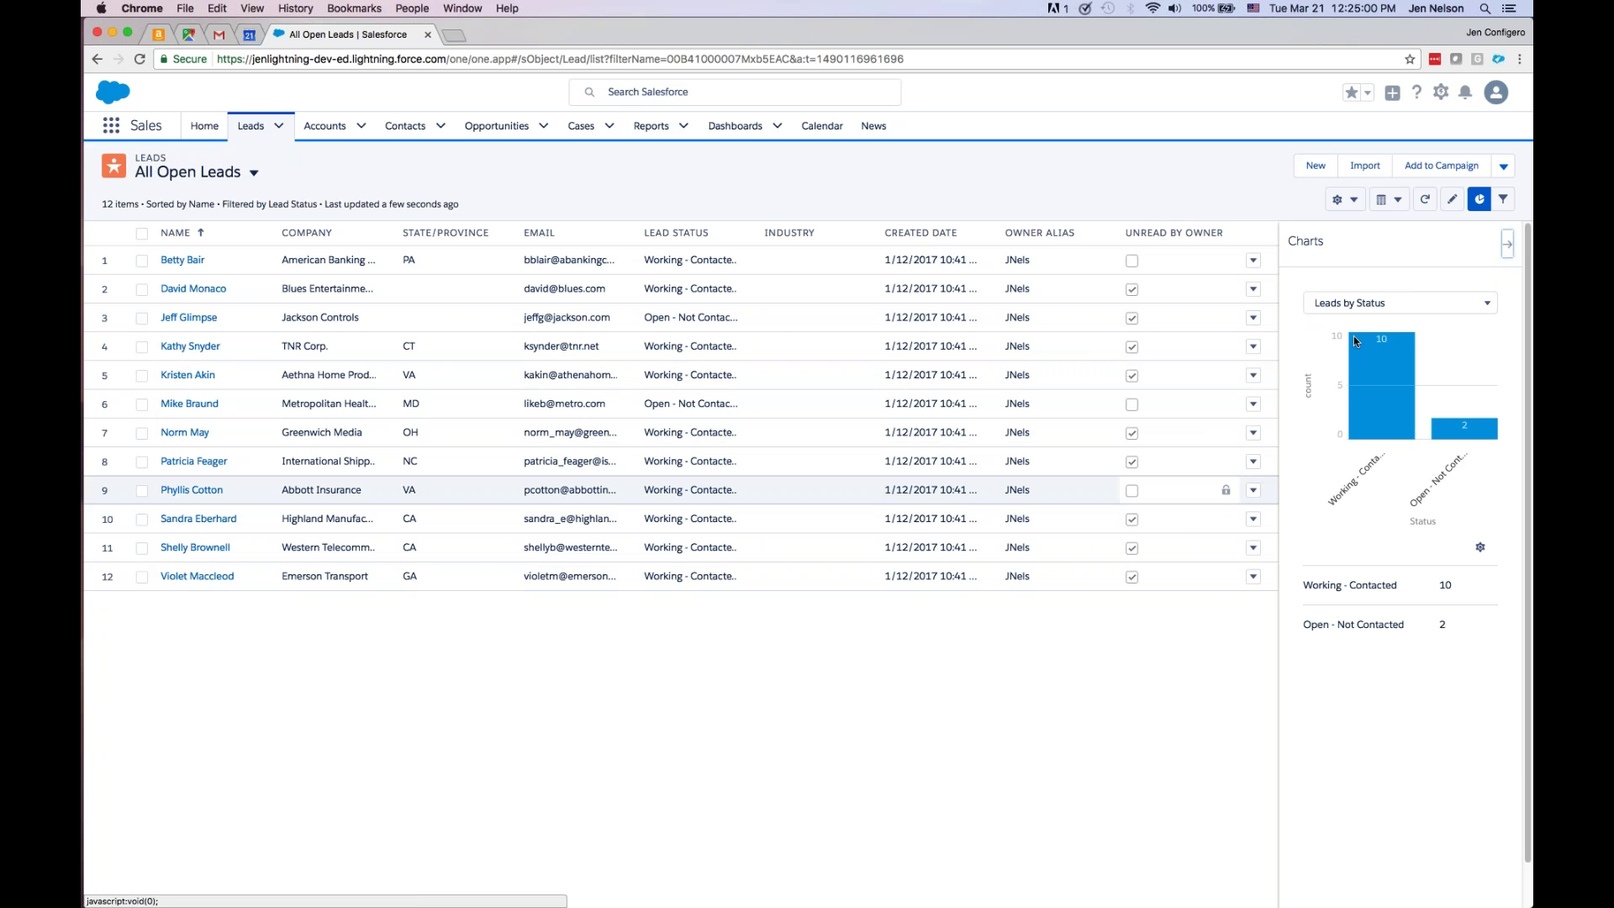
mouse_move(1360, 436)
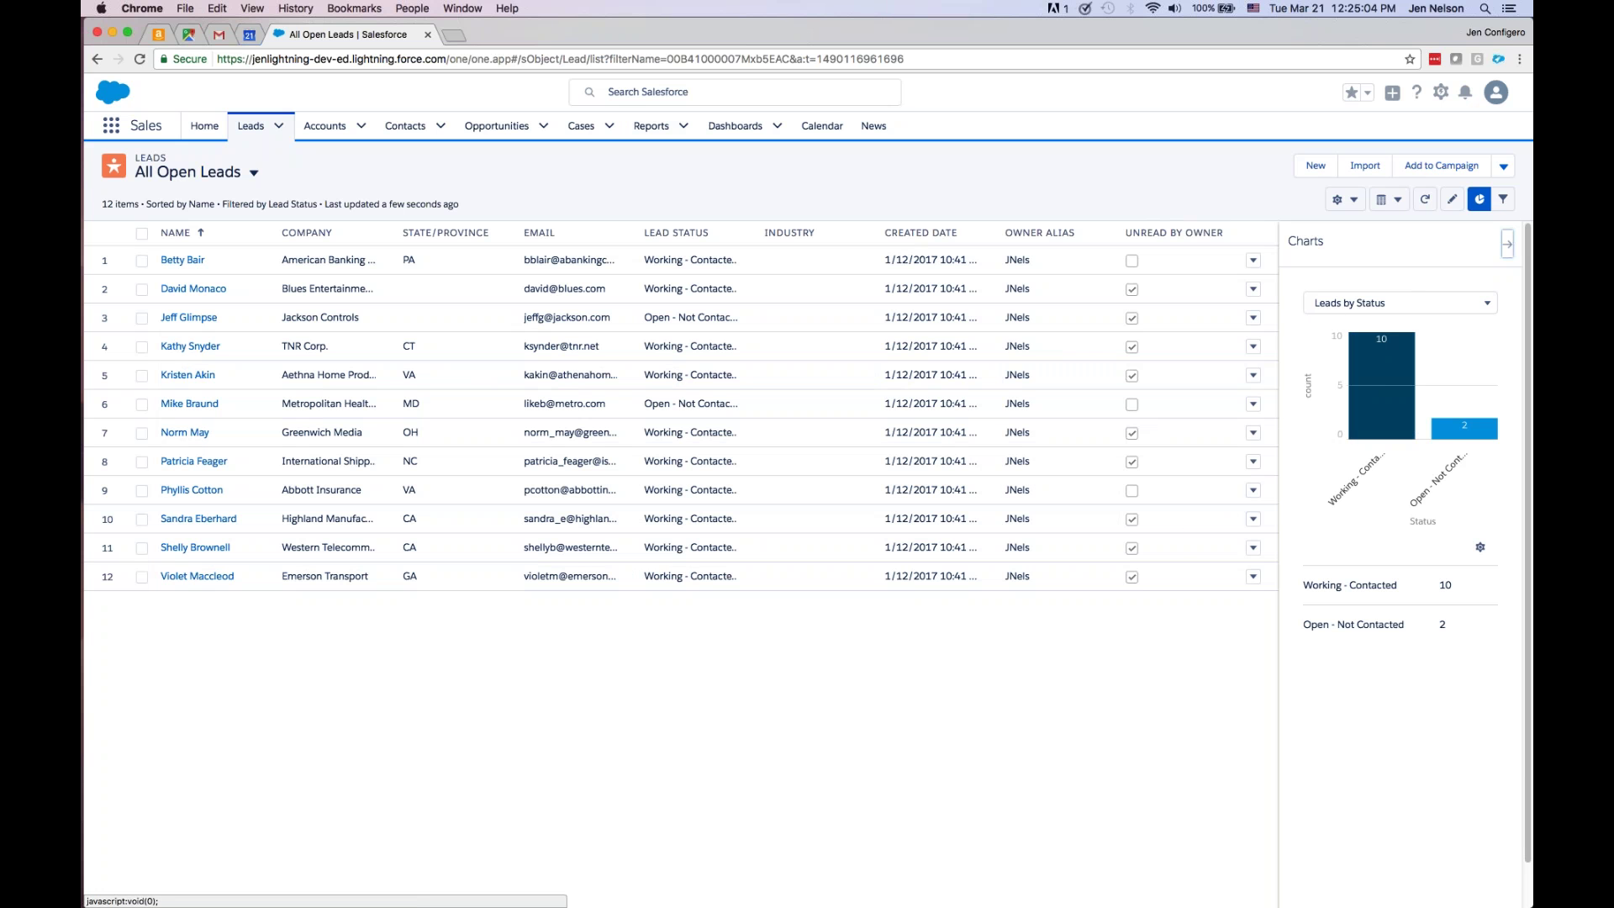
mouse_move(1470, 445)
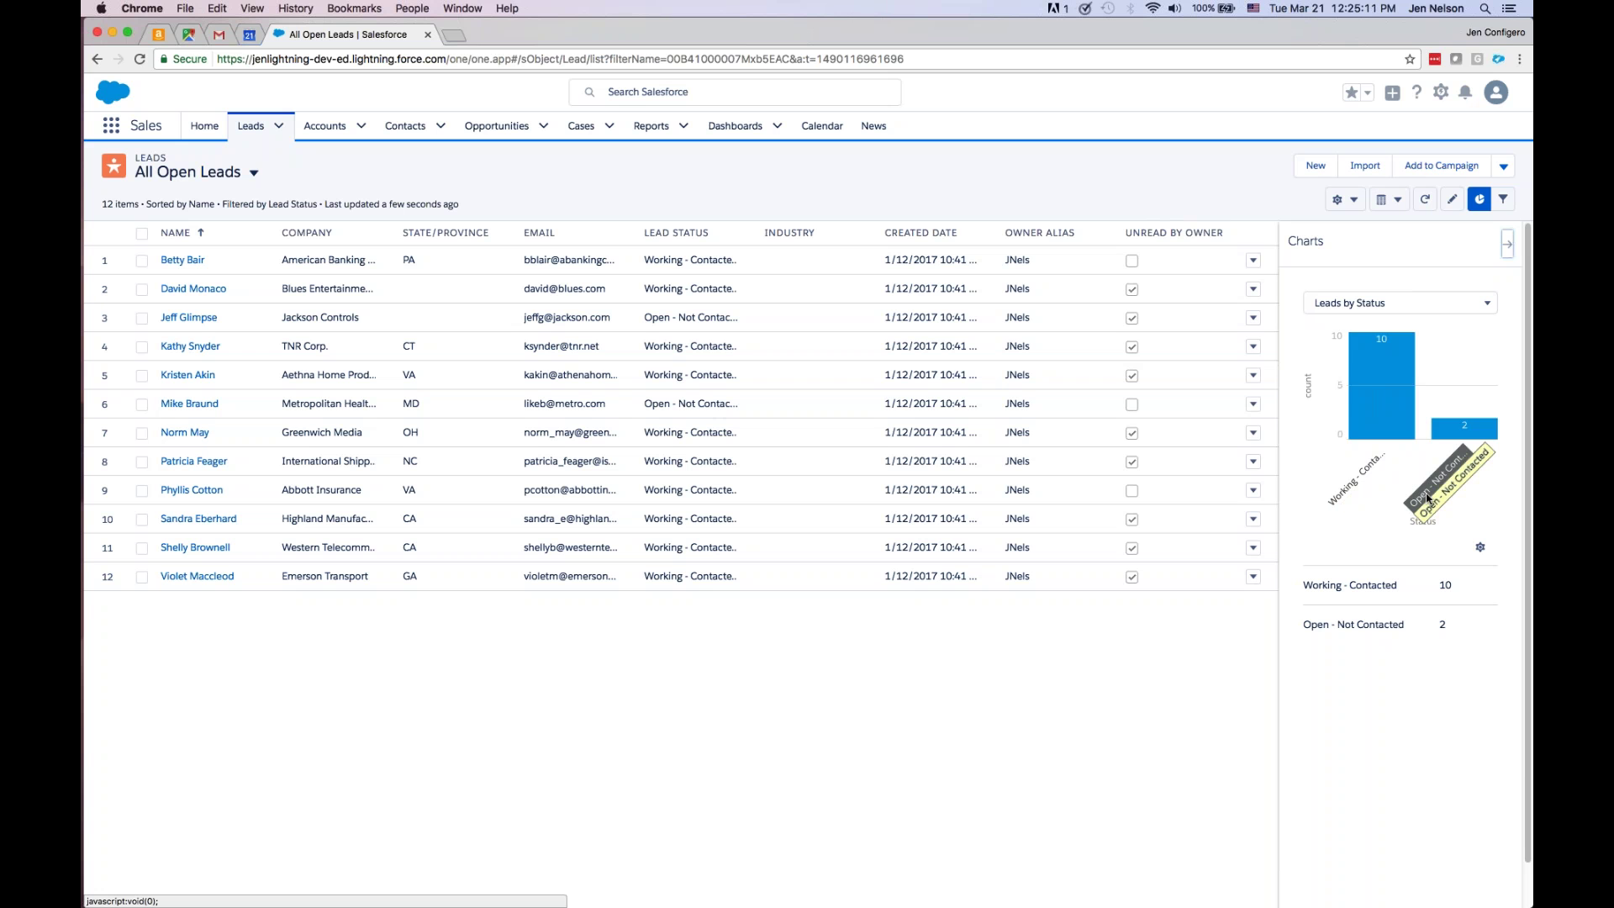
mouse_move(1393, 382)
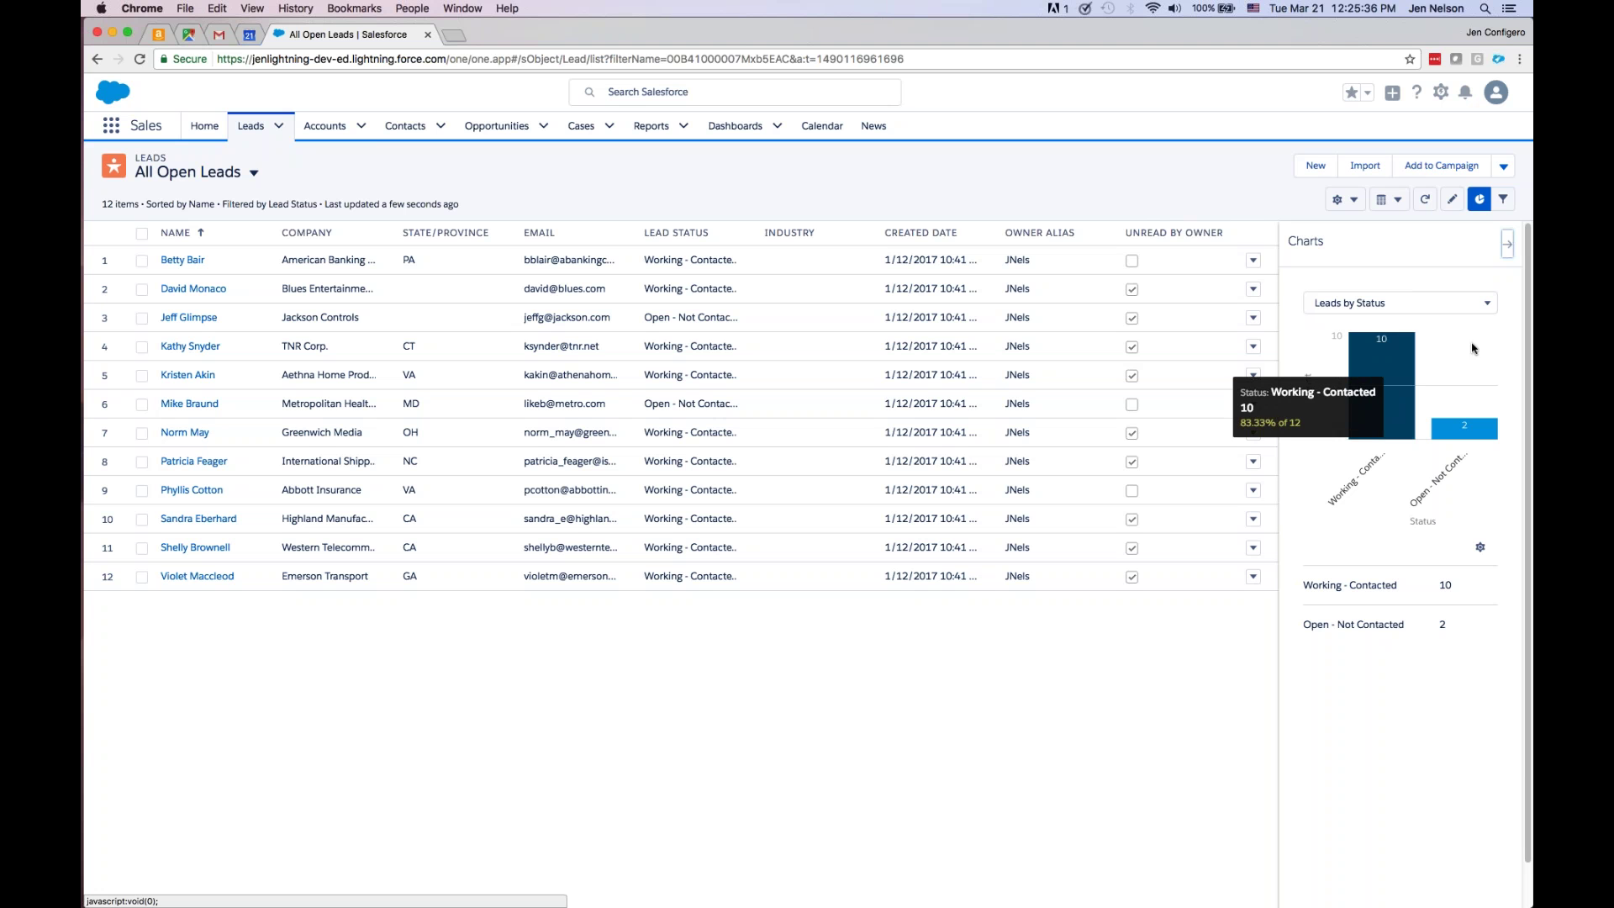
- Switch to the Leads By Lead Source chart, inspect its segments, and view the available chart display options
left_click(1486, 303)
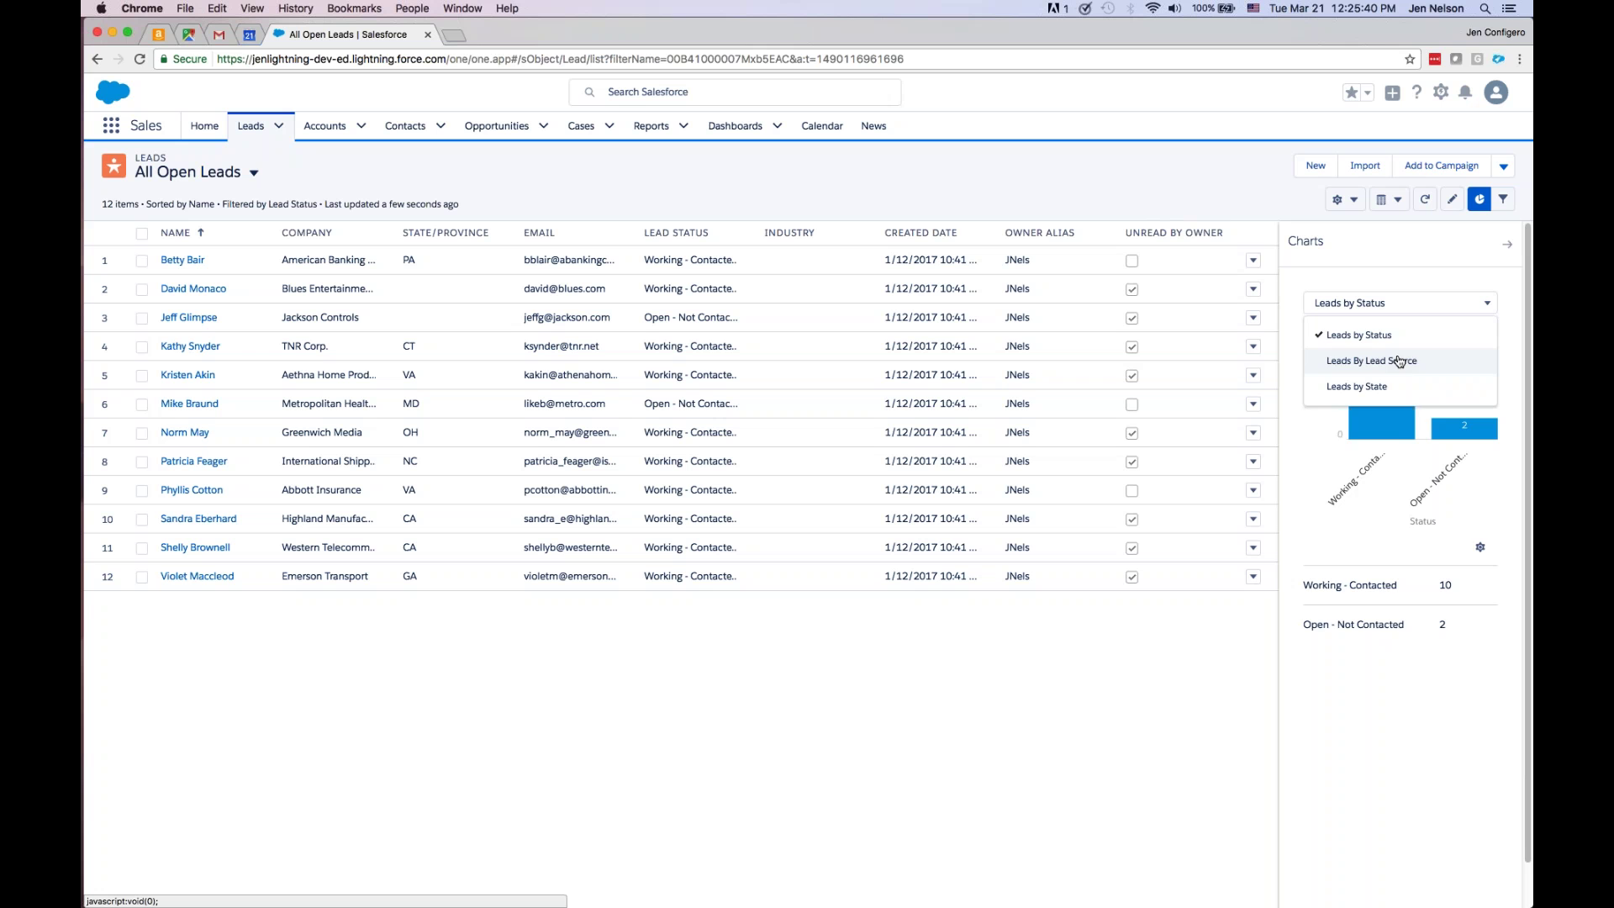
left_click(1475, 360)
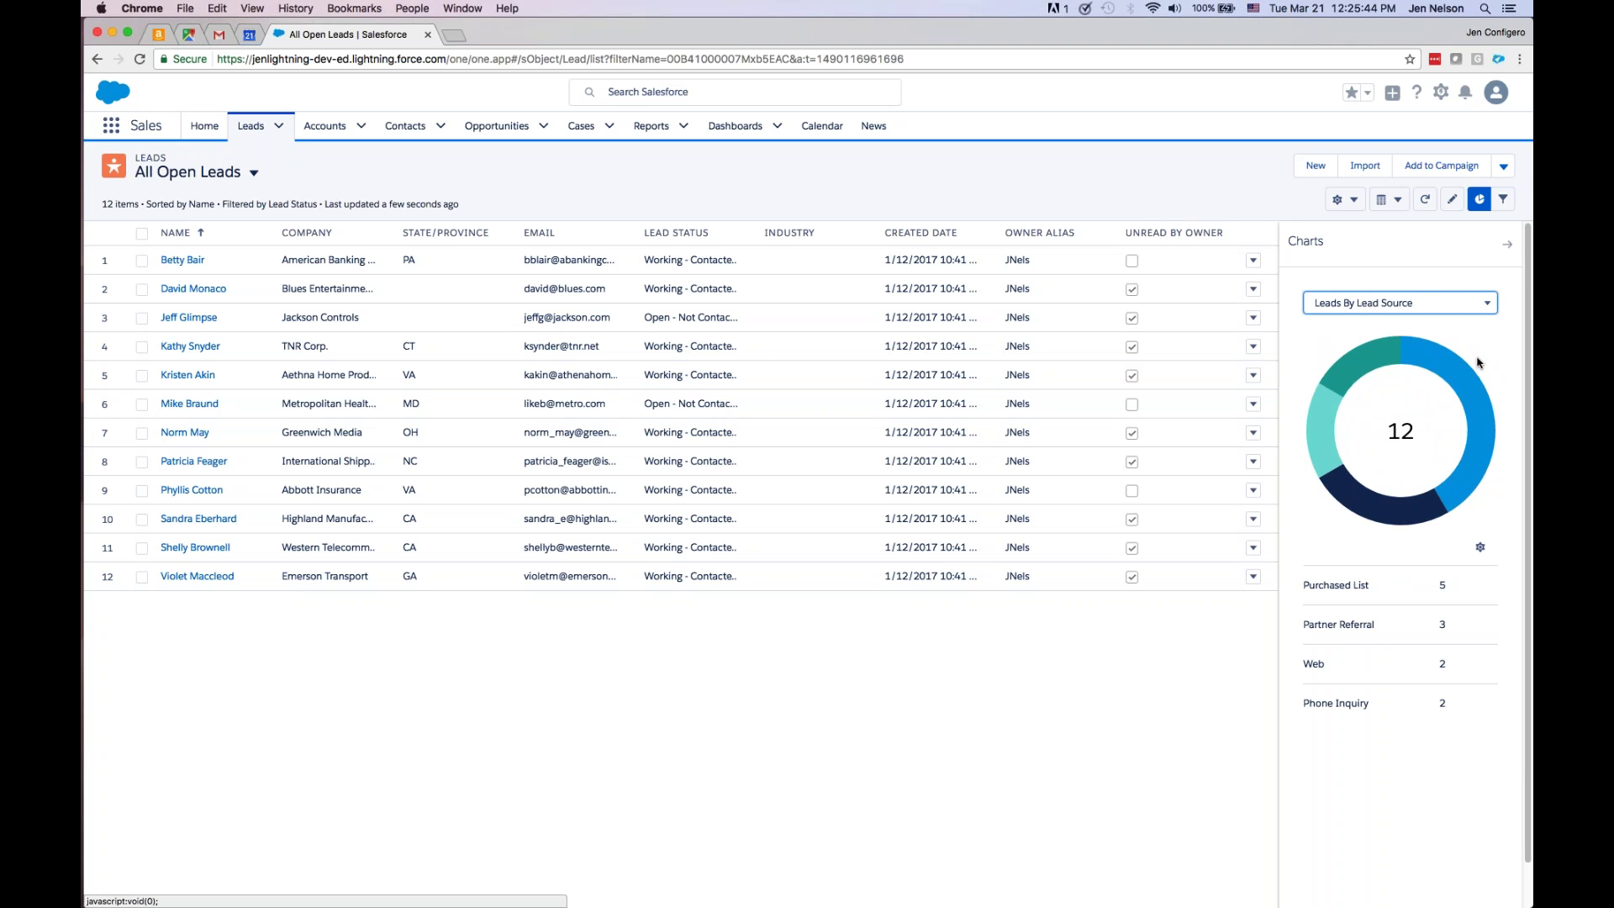
mouse_move(1471, 388)
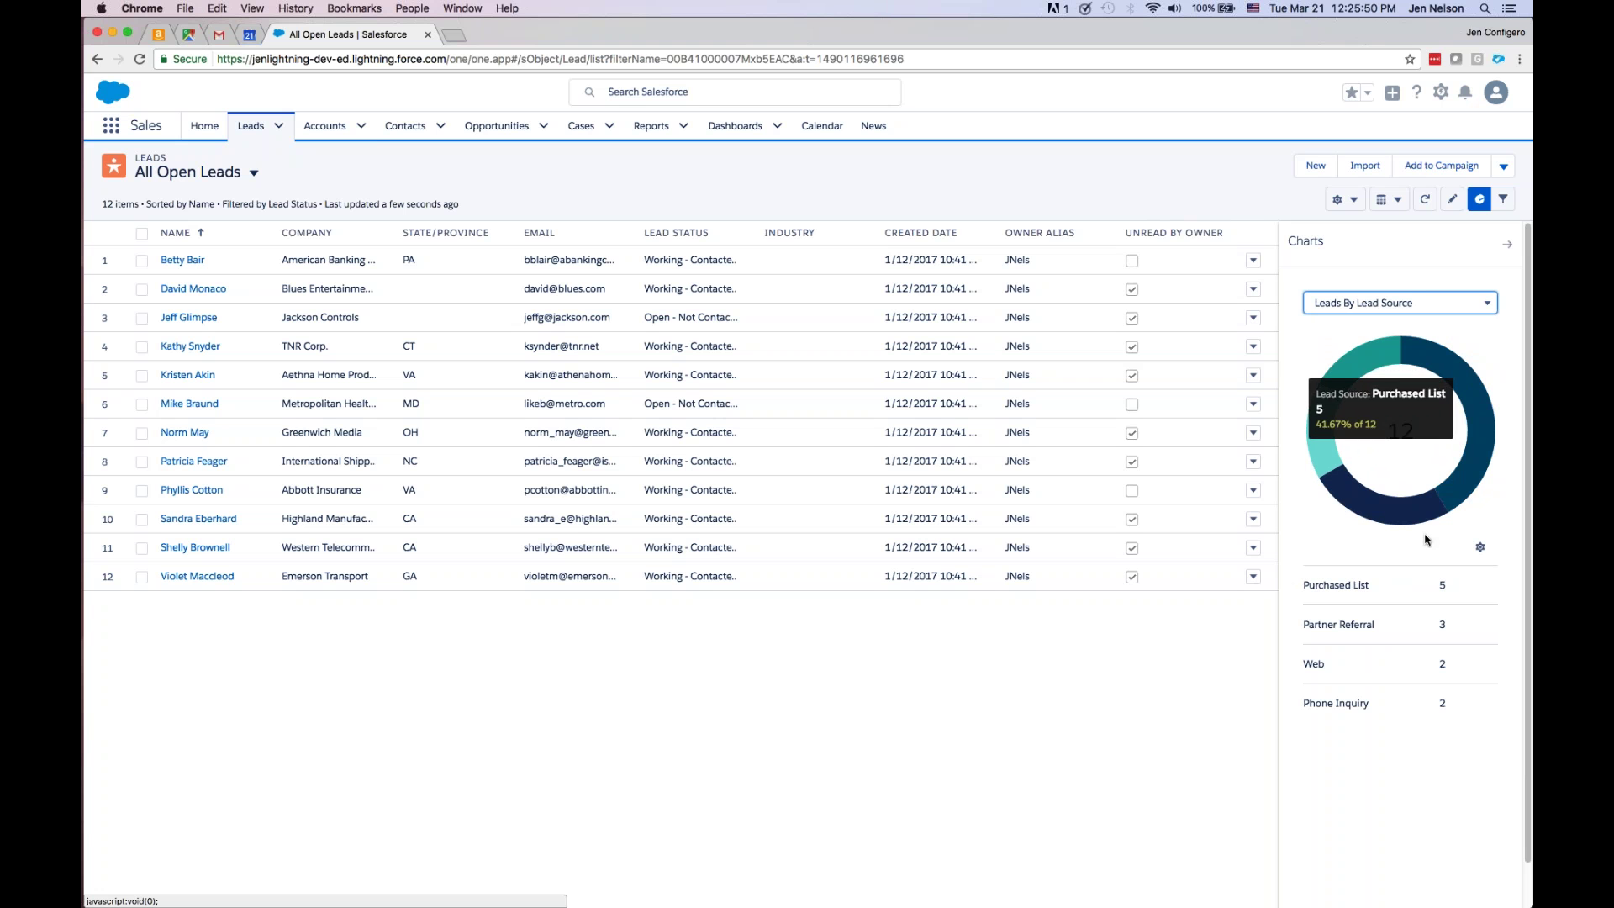
mouse_move(1403, 522)
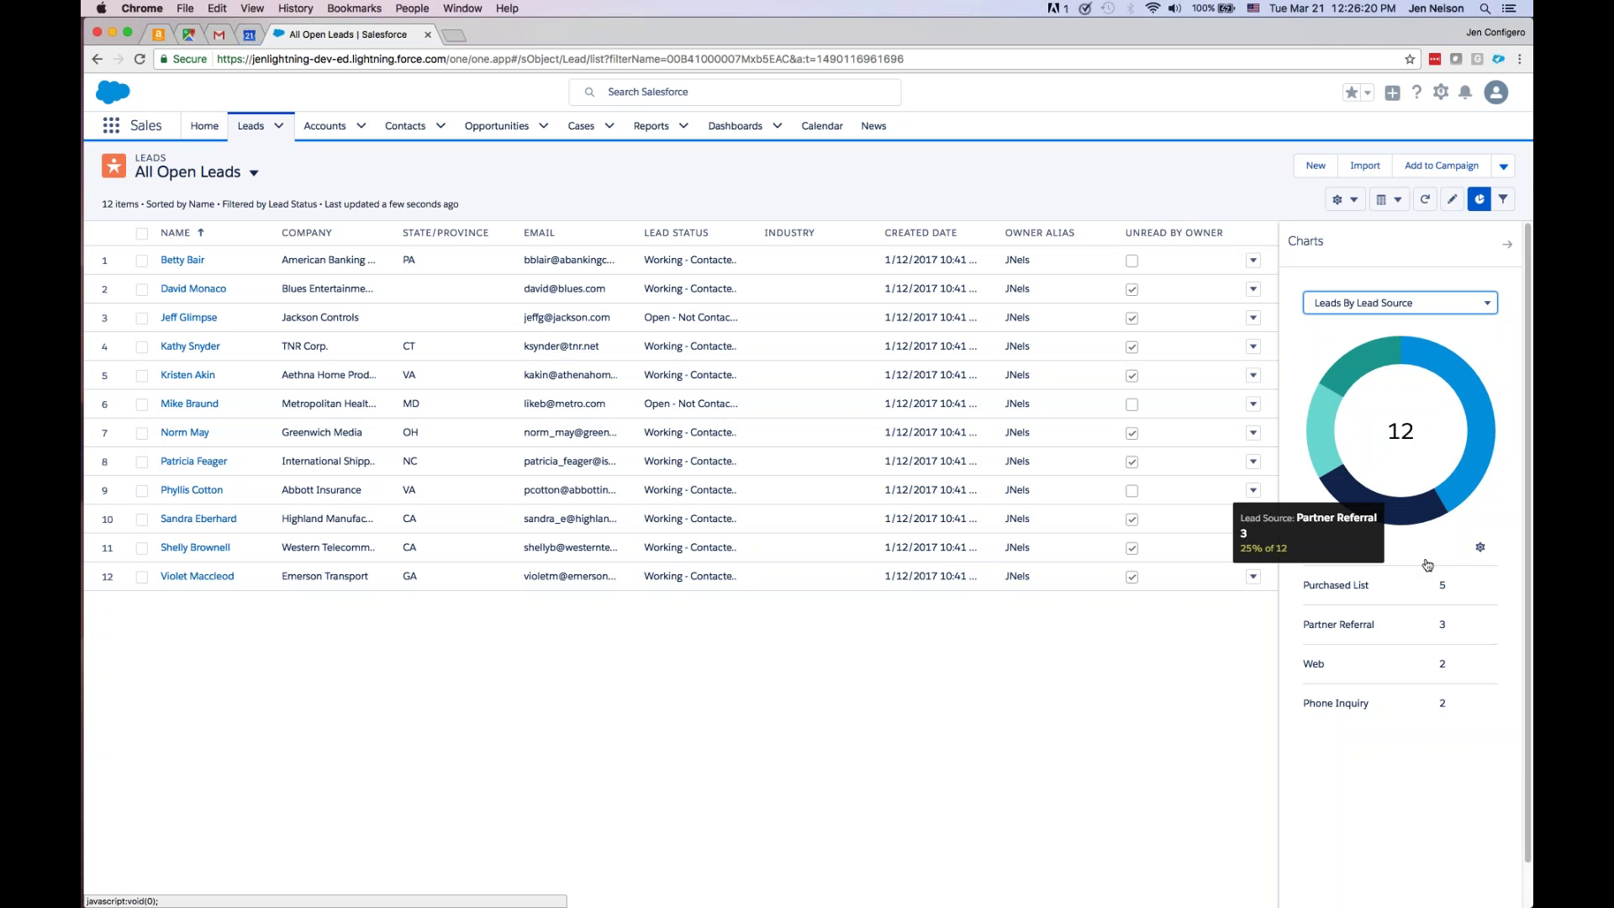
key("Tab")
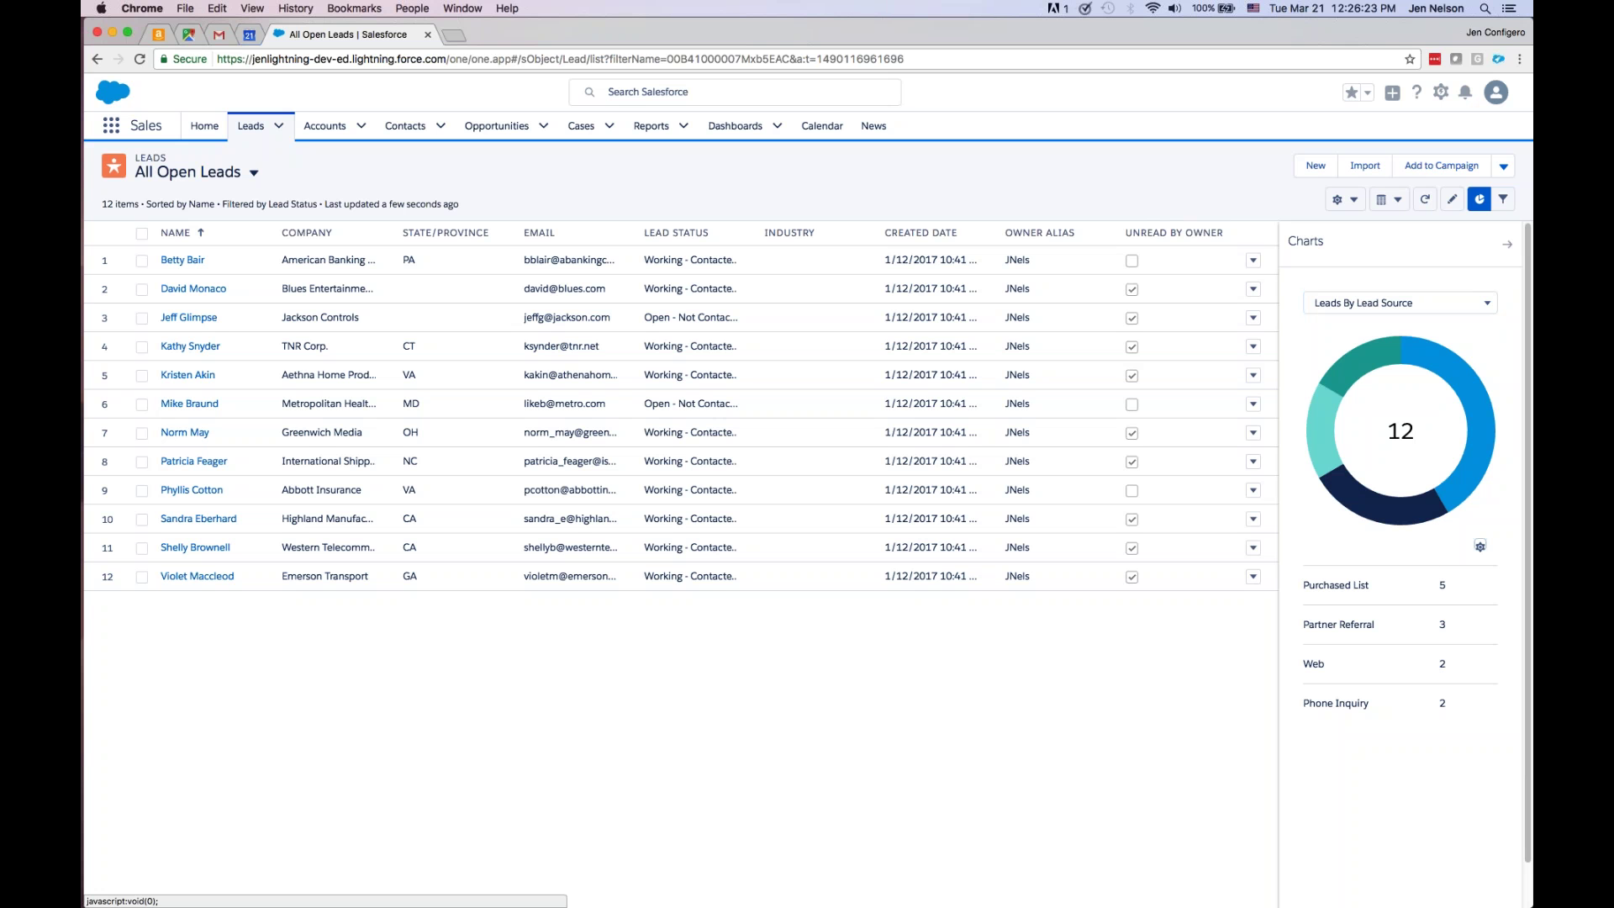
key("Return")
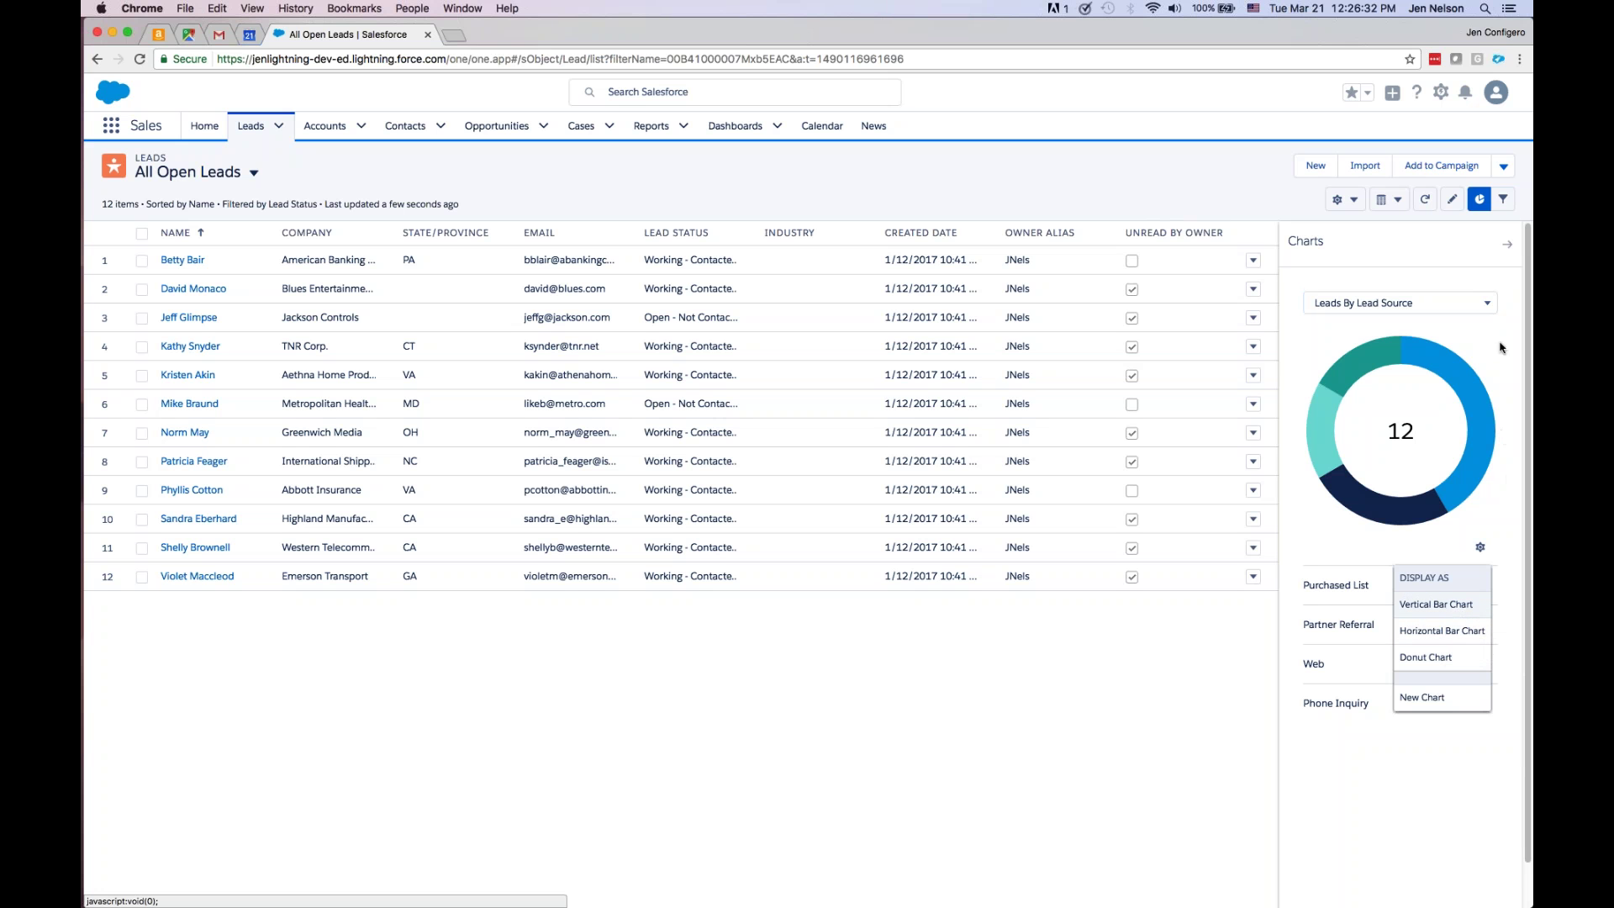
- Switch the All Open Leads chart to Leads by State and view its chart options
left_click(1489, 306)
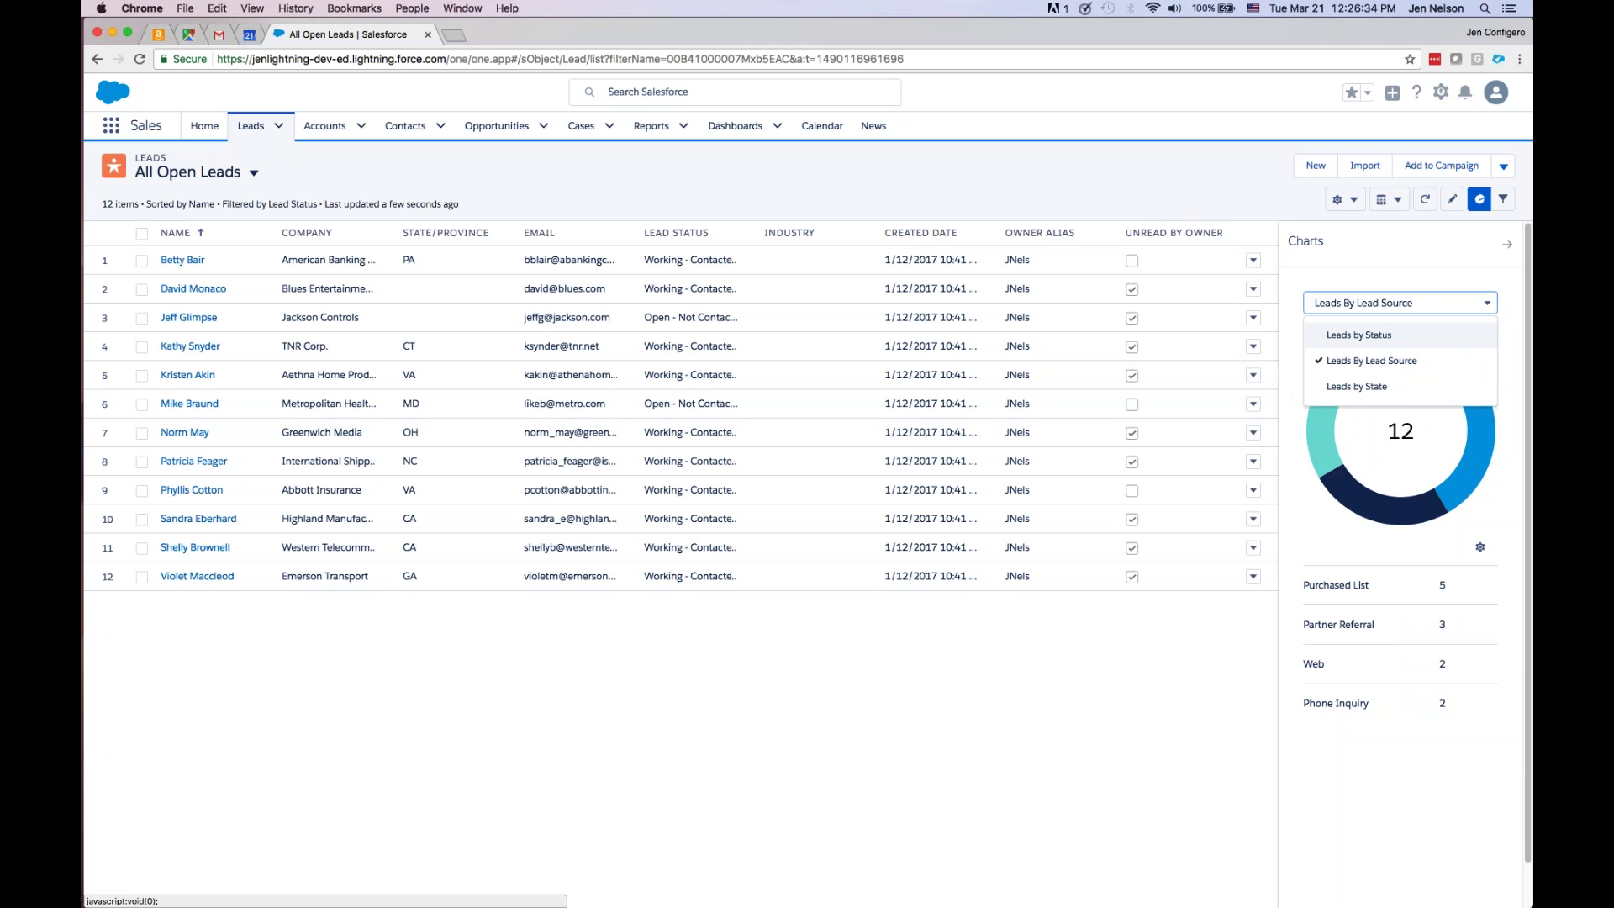
left_click(1385, 389)
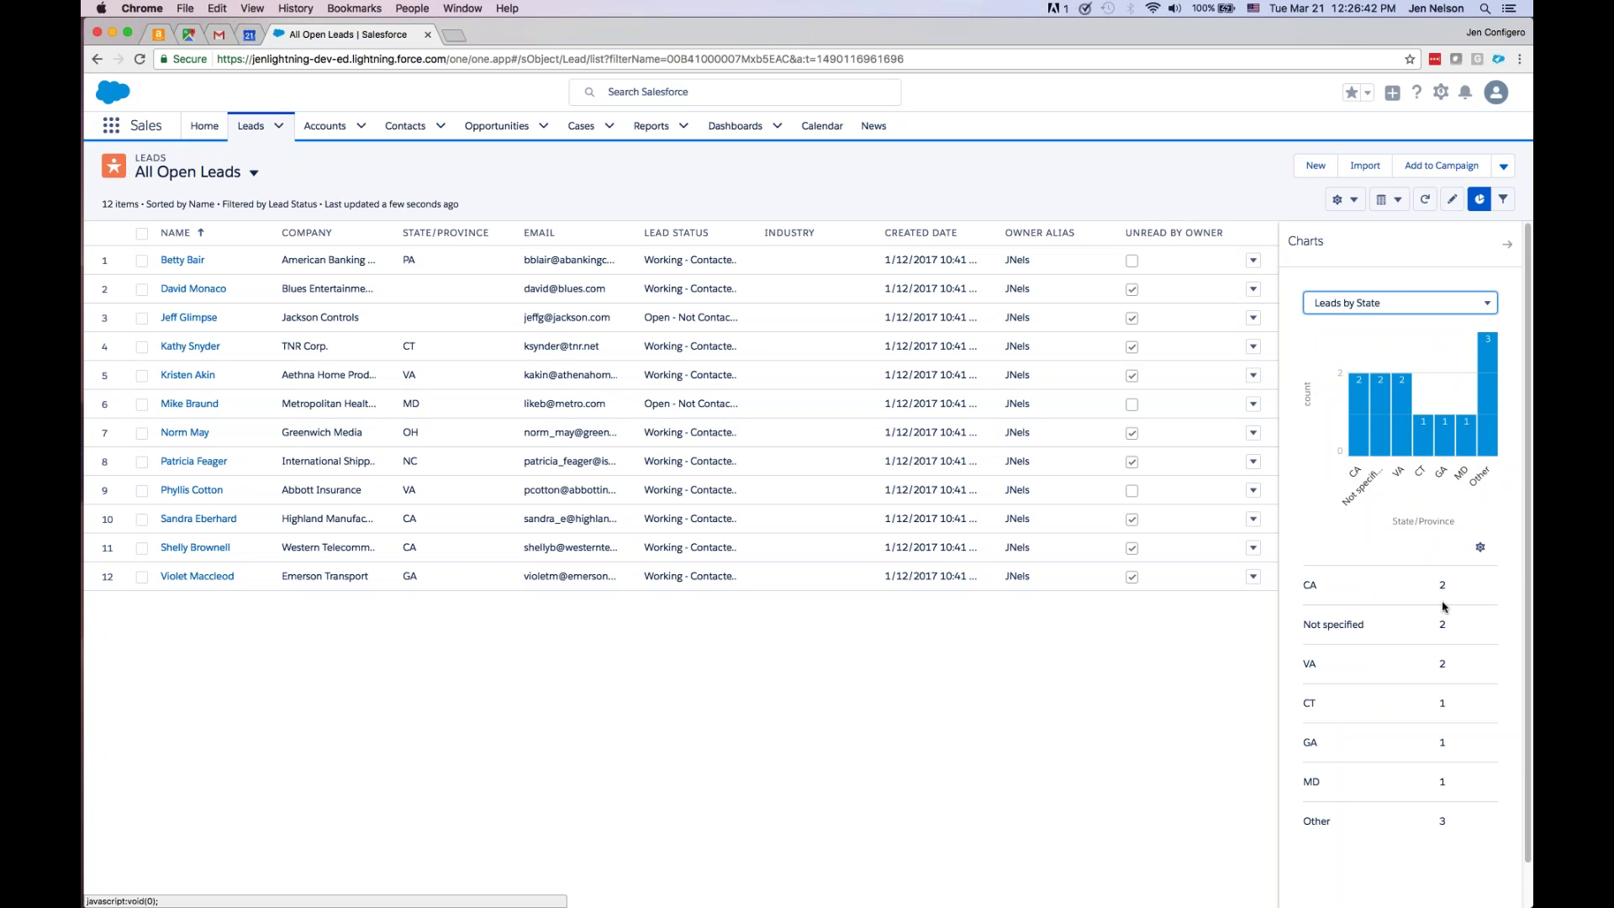
left_click(1480, 548)
left_click(1481, 548)
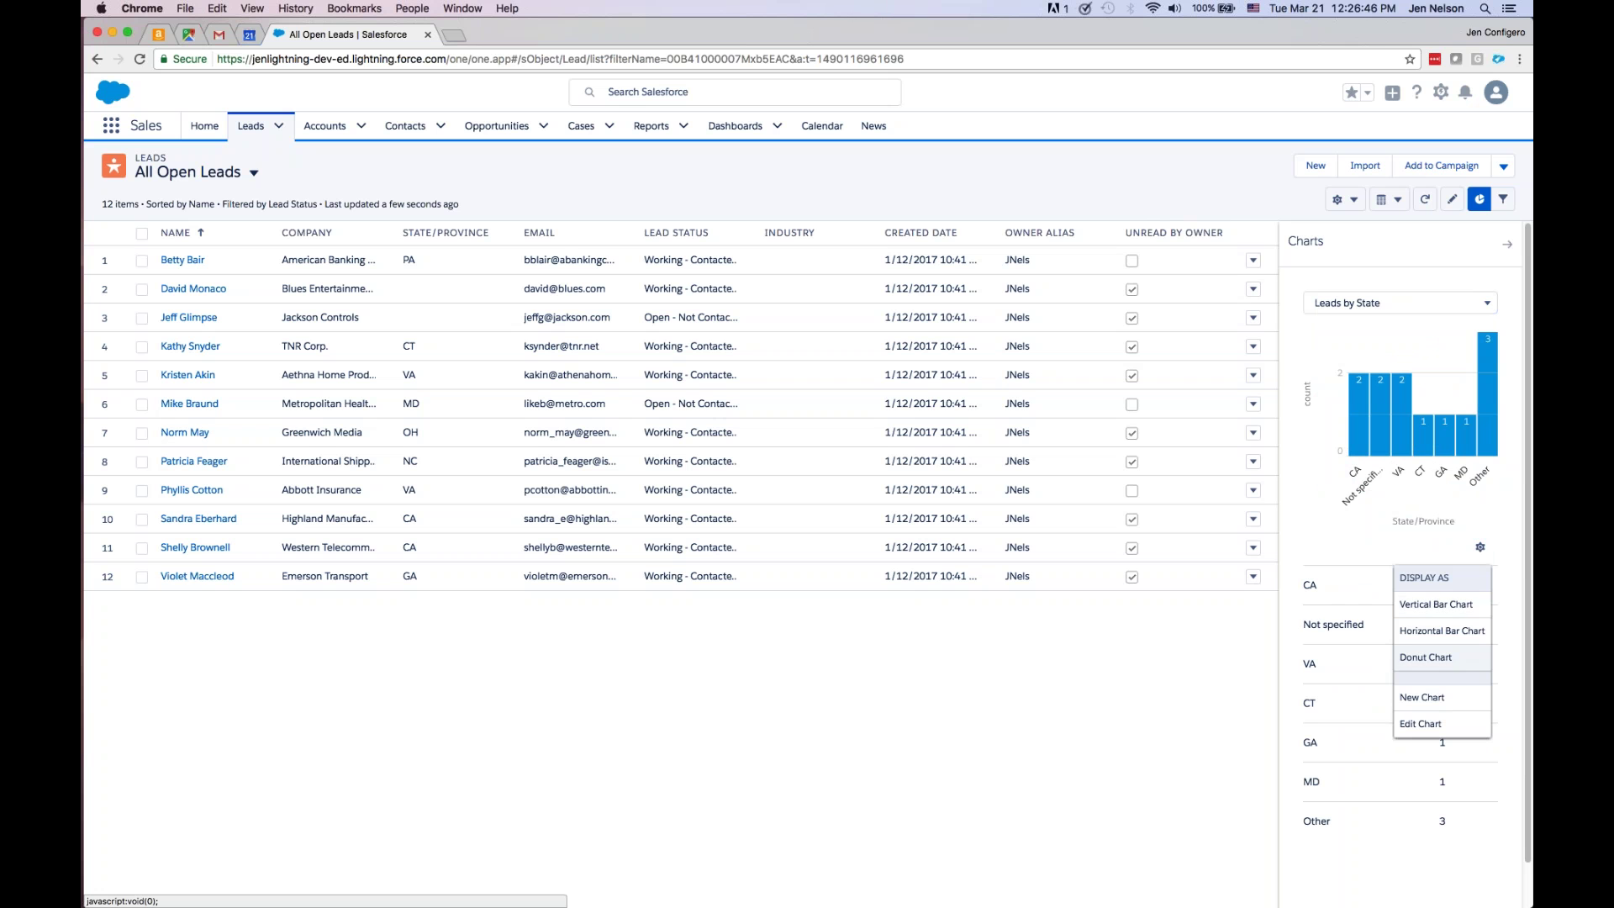
- Start a new list view chart and review the available chart types
left_click(1435, 699)
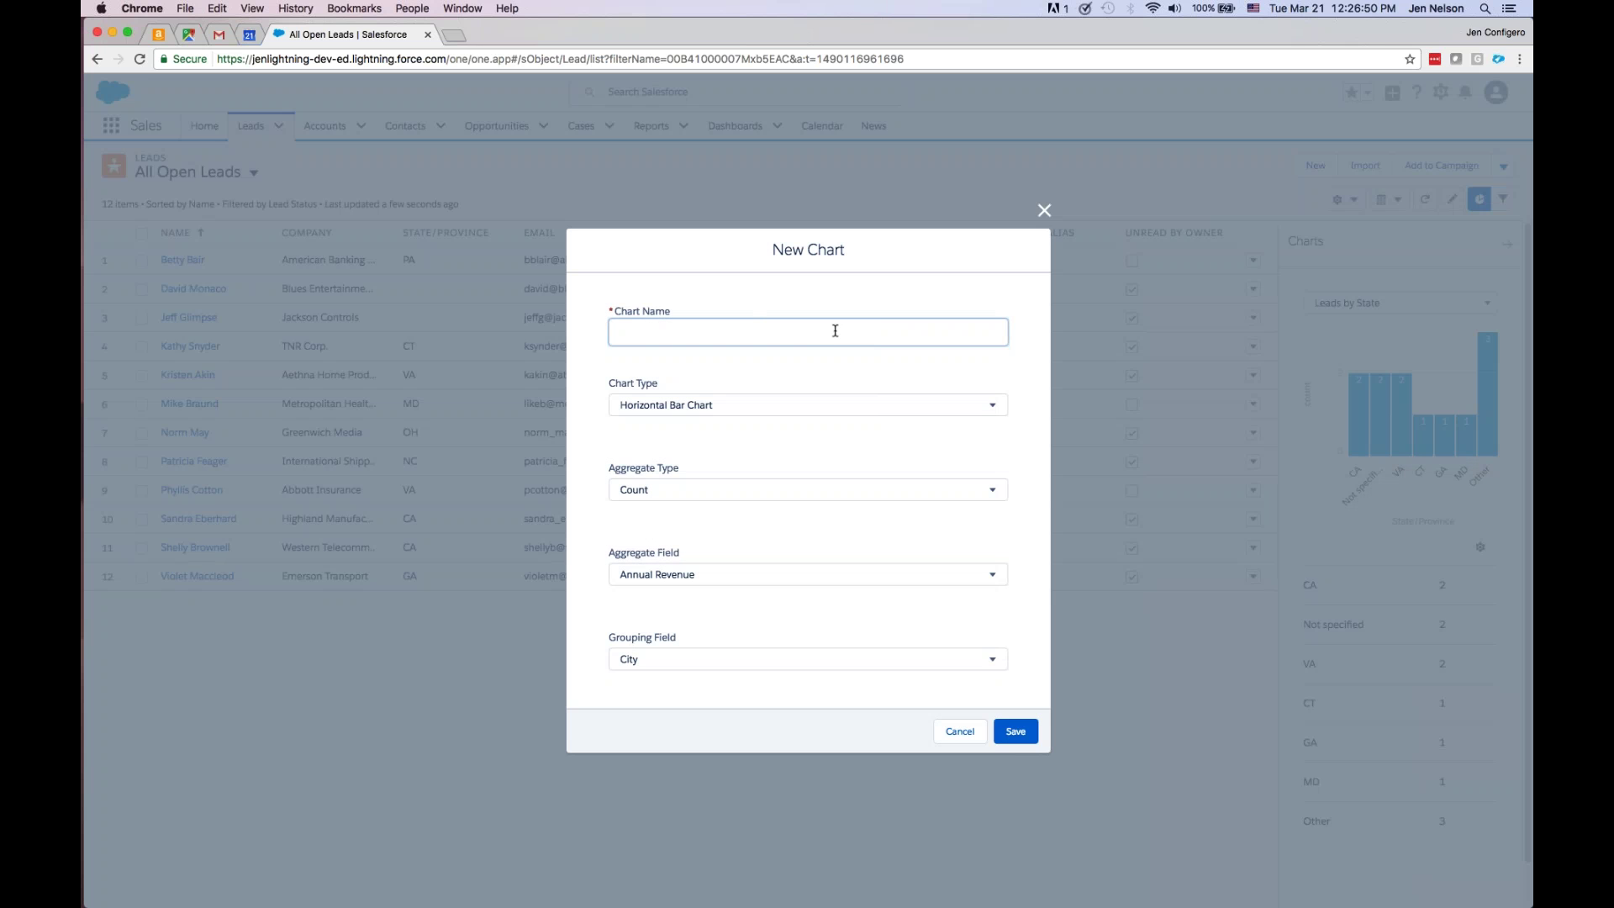
left_click(725, 409)
left_click(726, 409)
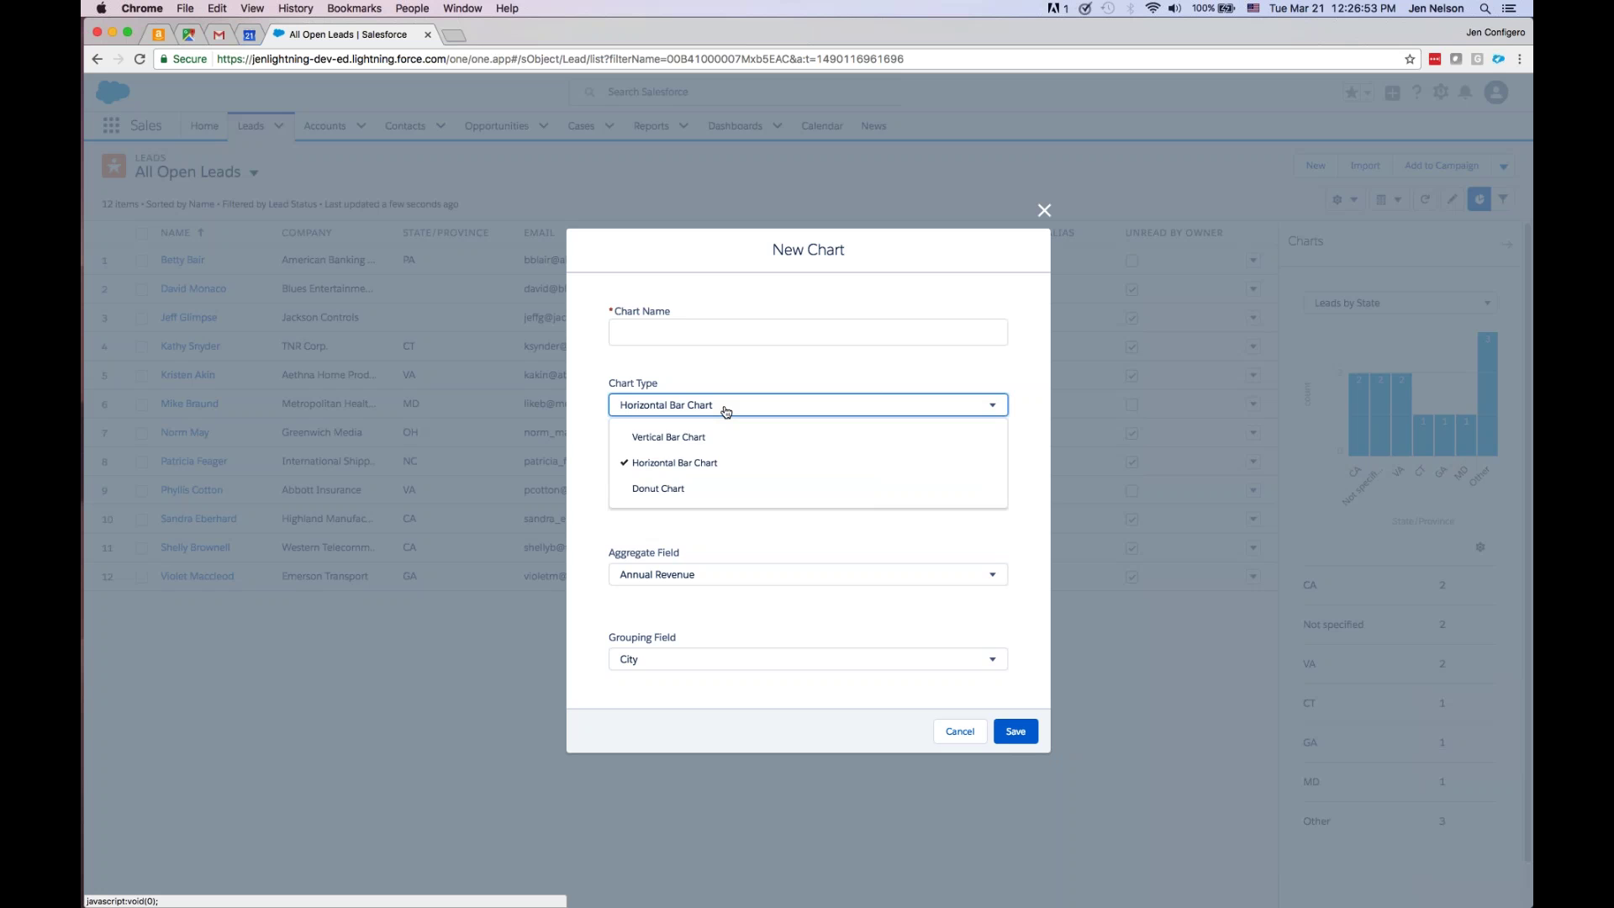
left_click(725, 409)
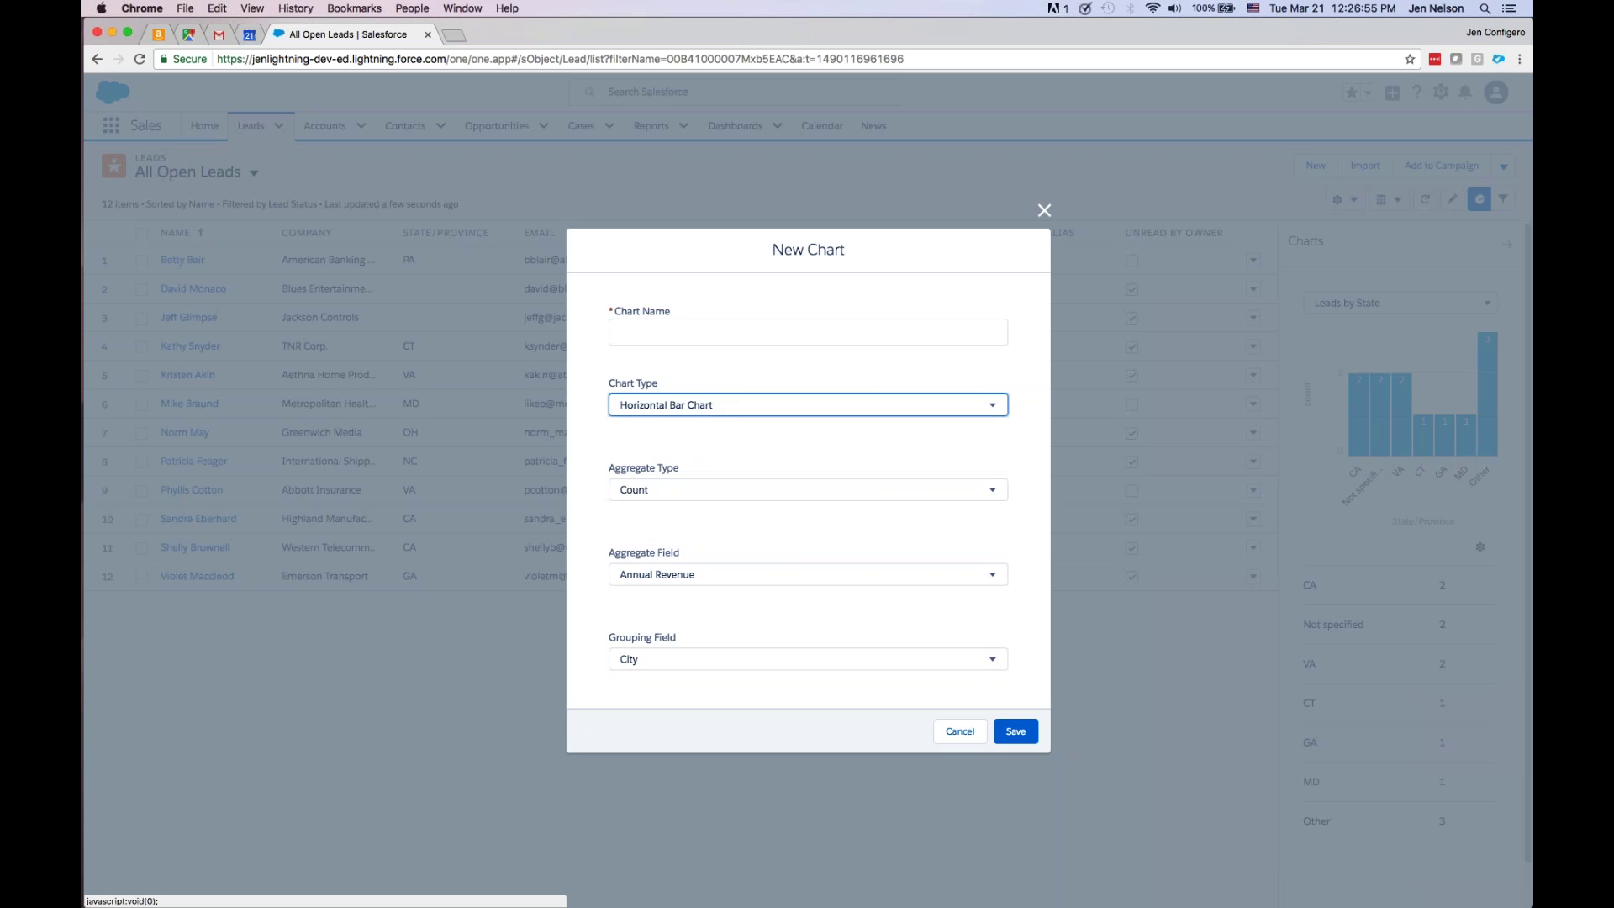
- Review the Aggregate Type, Aggregate Field and Grouping Field options for the new chart and cancel it
left_click(743, 494)
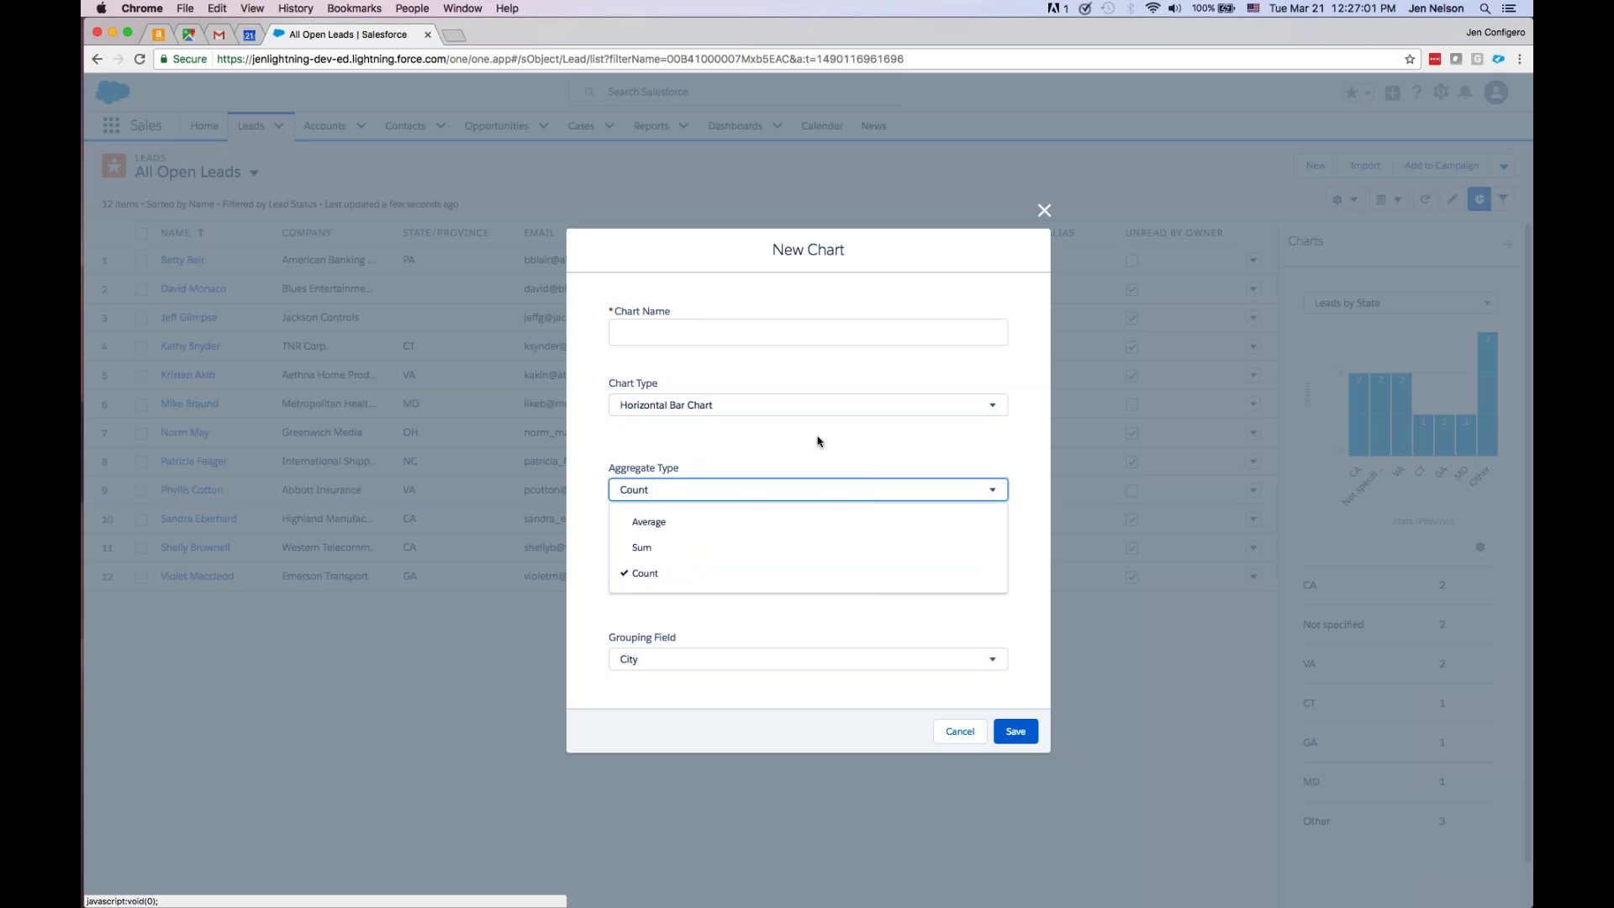
left_click(793, 532)
left_click(831, 580)
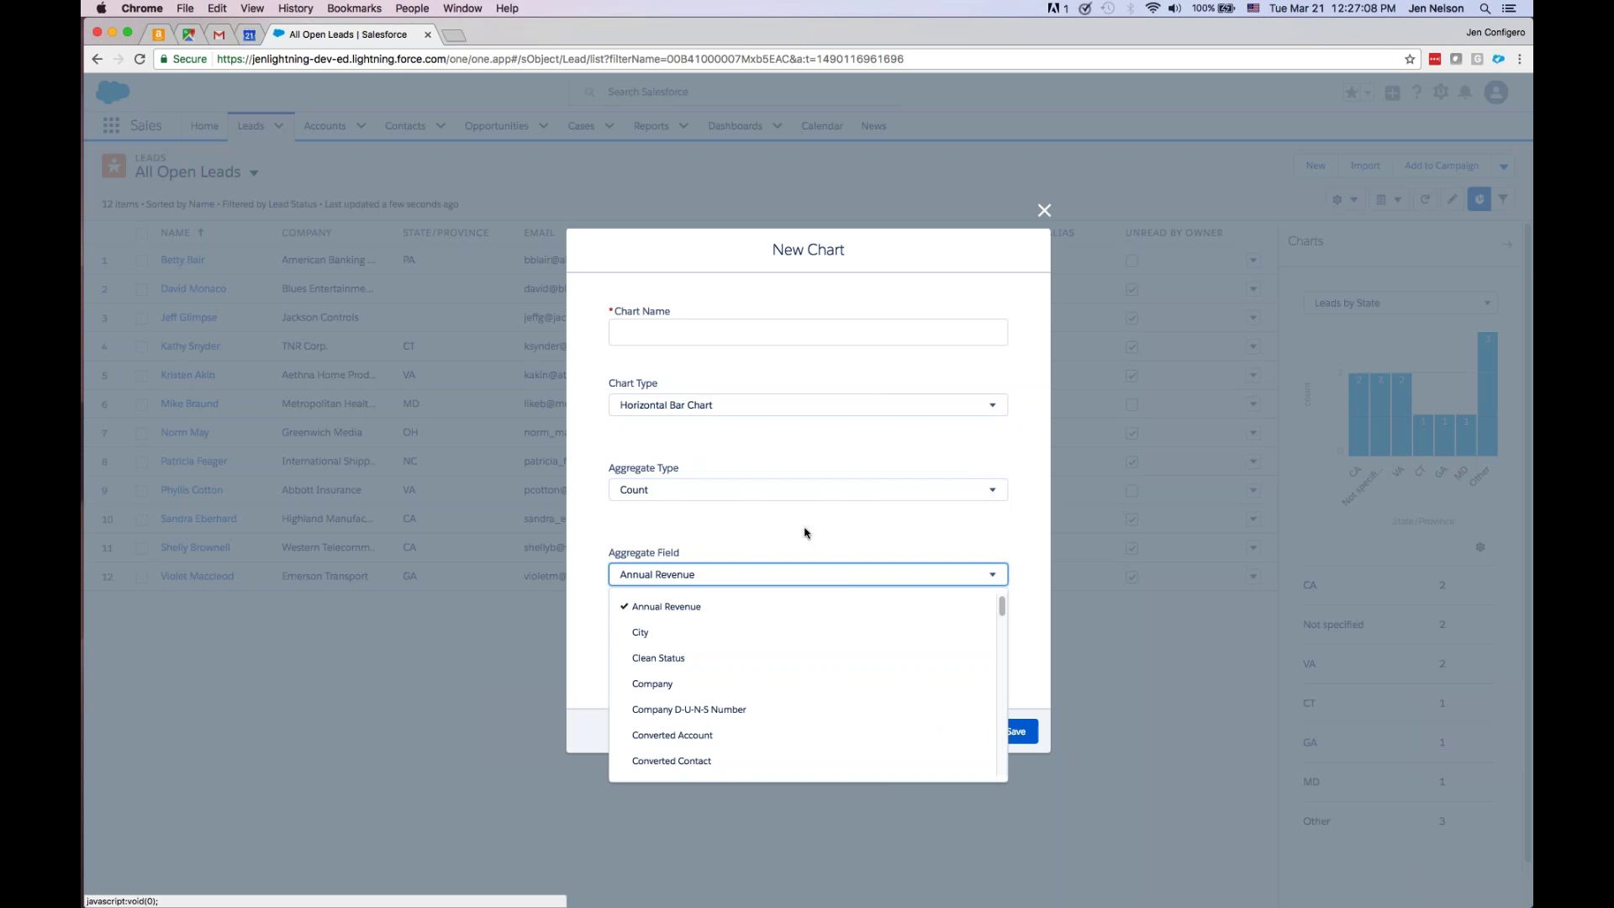
left_click(851, 569)
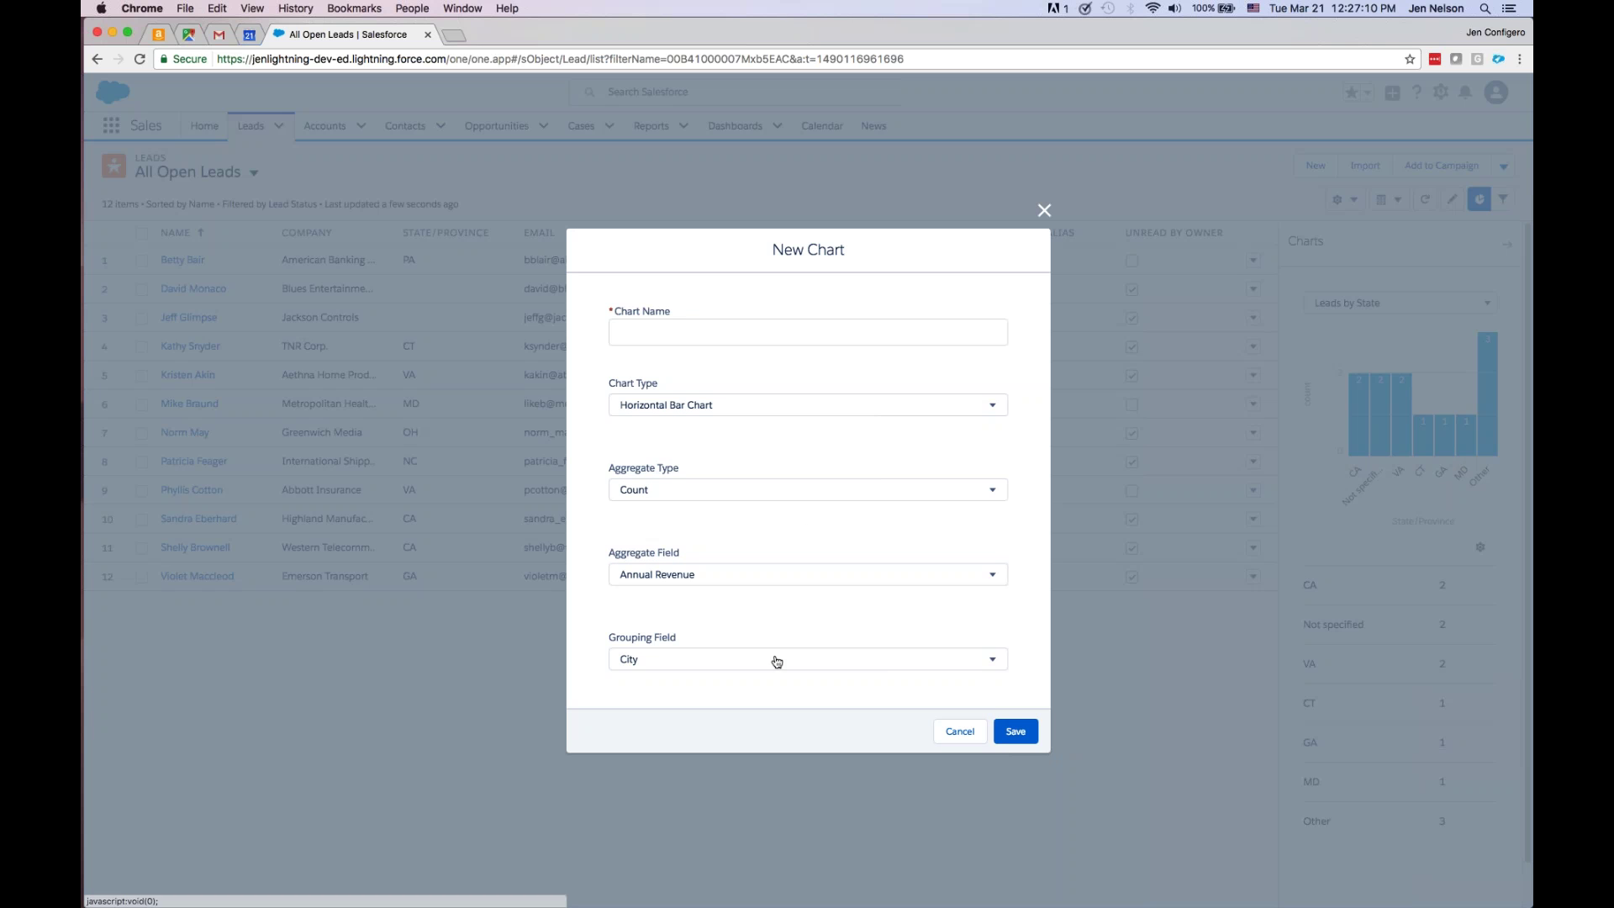
left_click(895, 657)
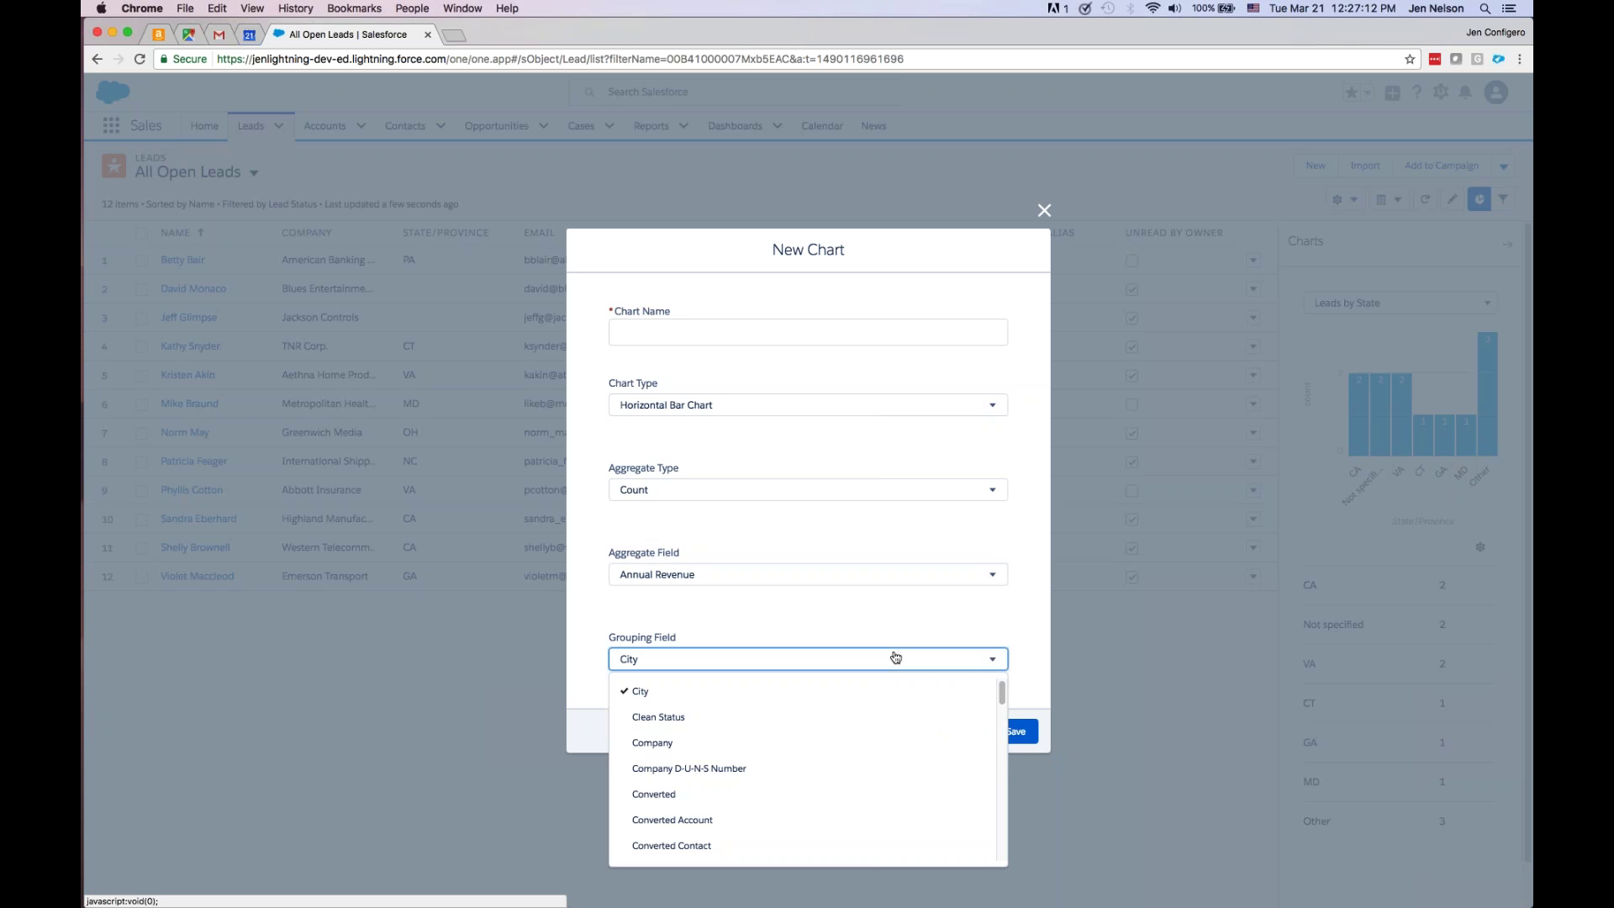
left_click(968, 644)
left_click(958, 731)
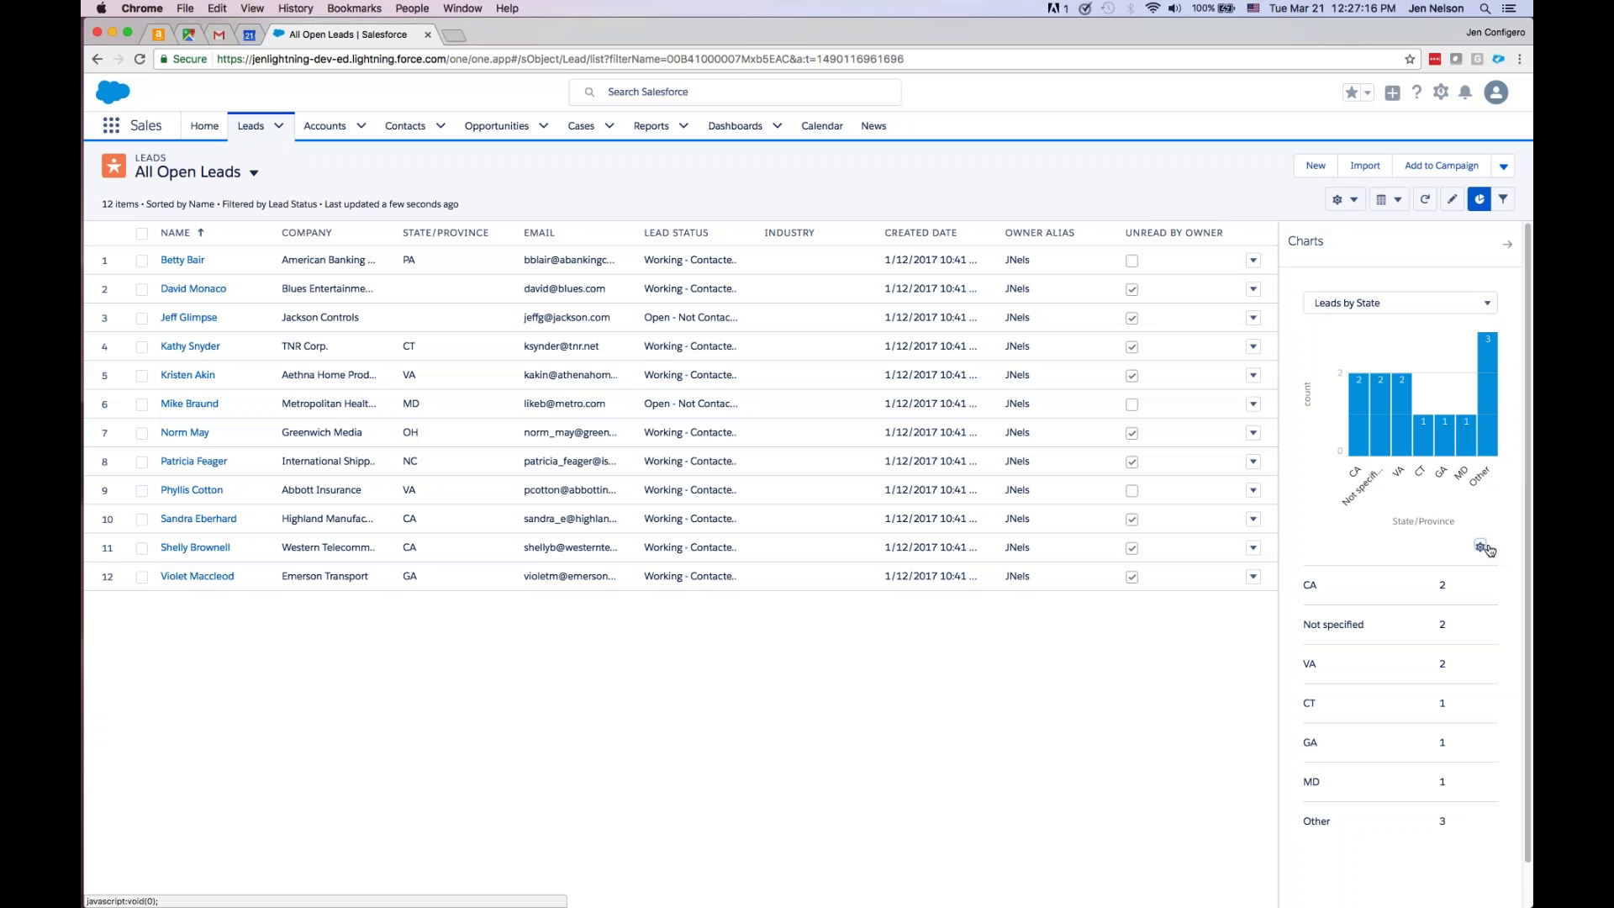
- Review the edit settings of the Leads by State chart and close them without saving
left_click(1481, 547)
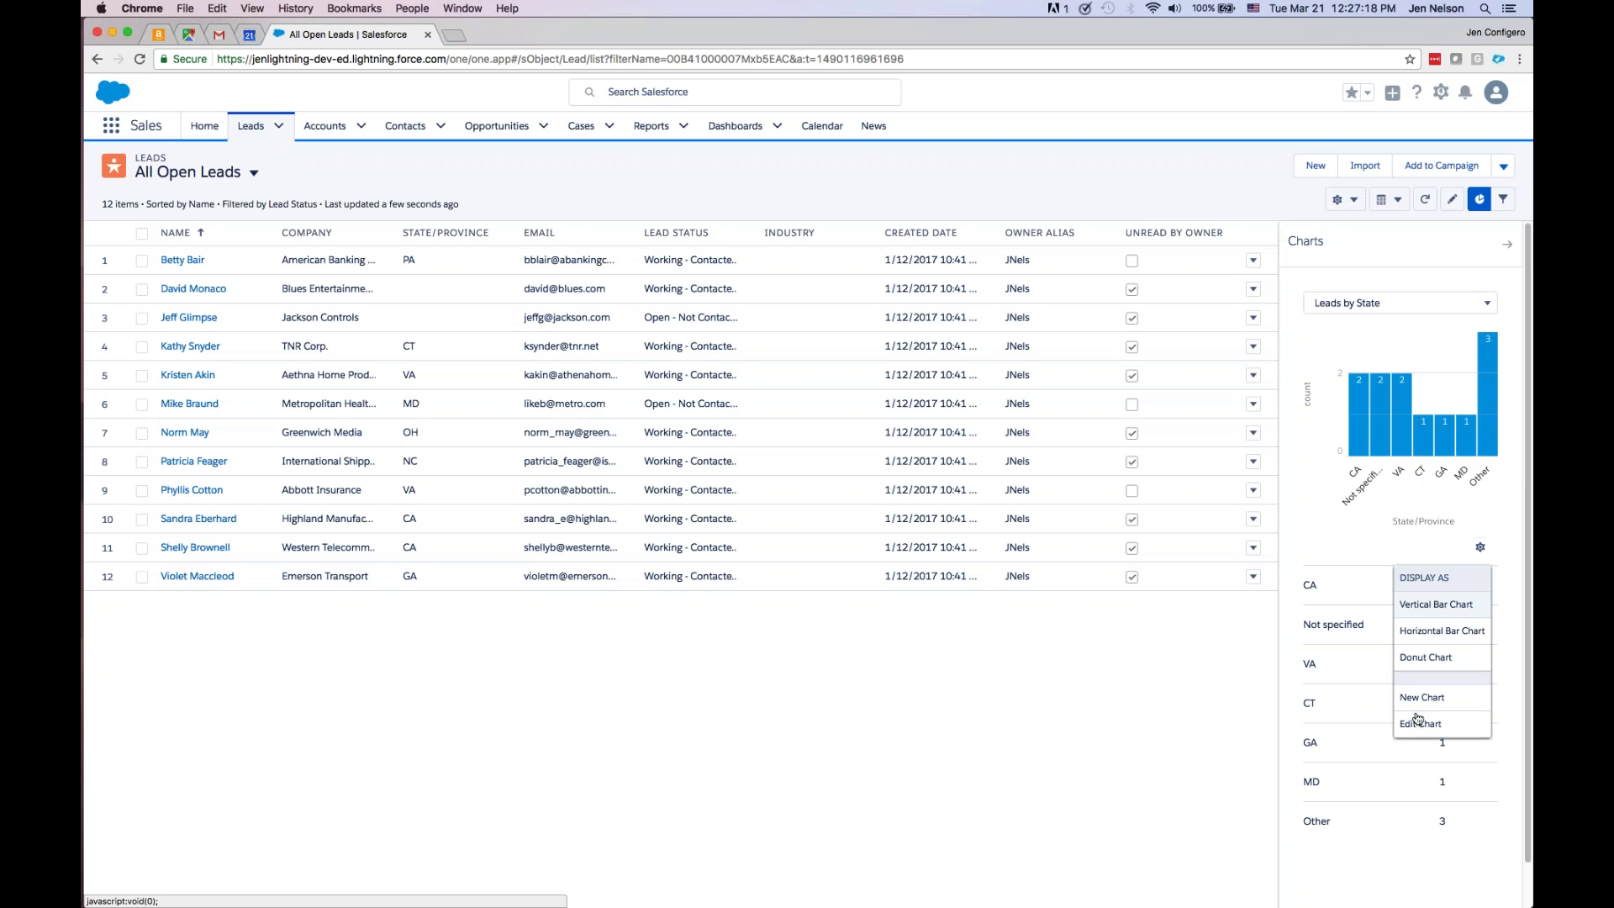
left_click(1107, 662)
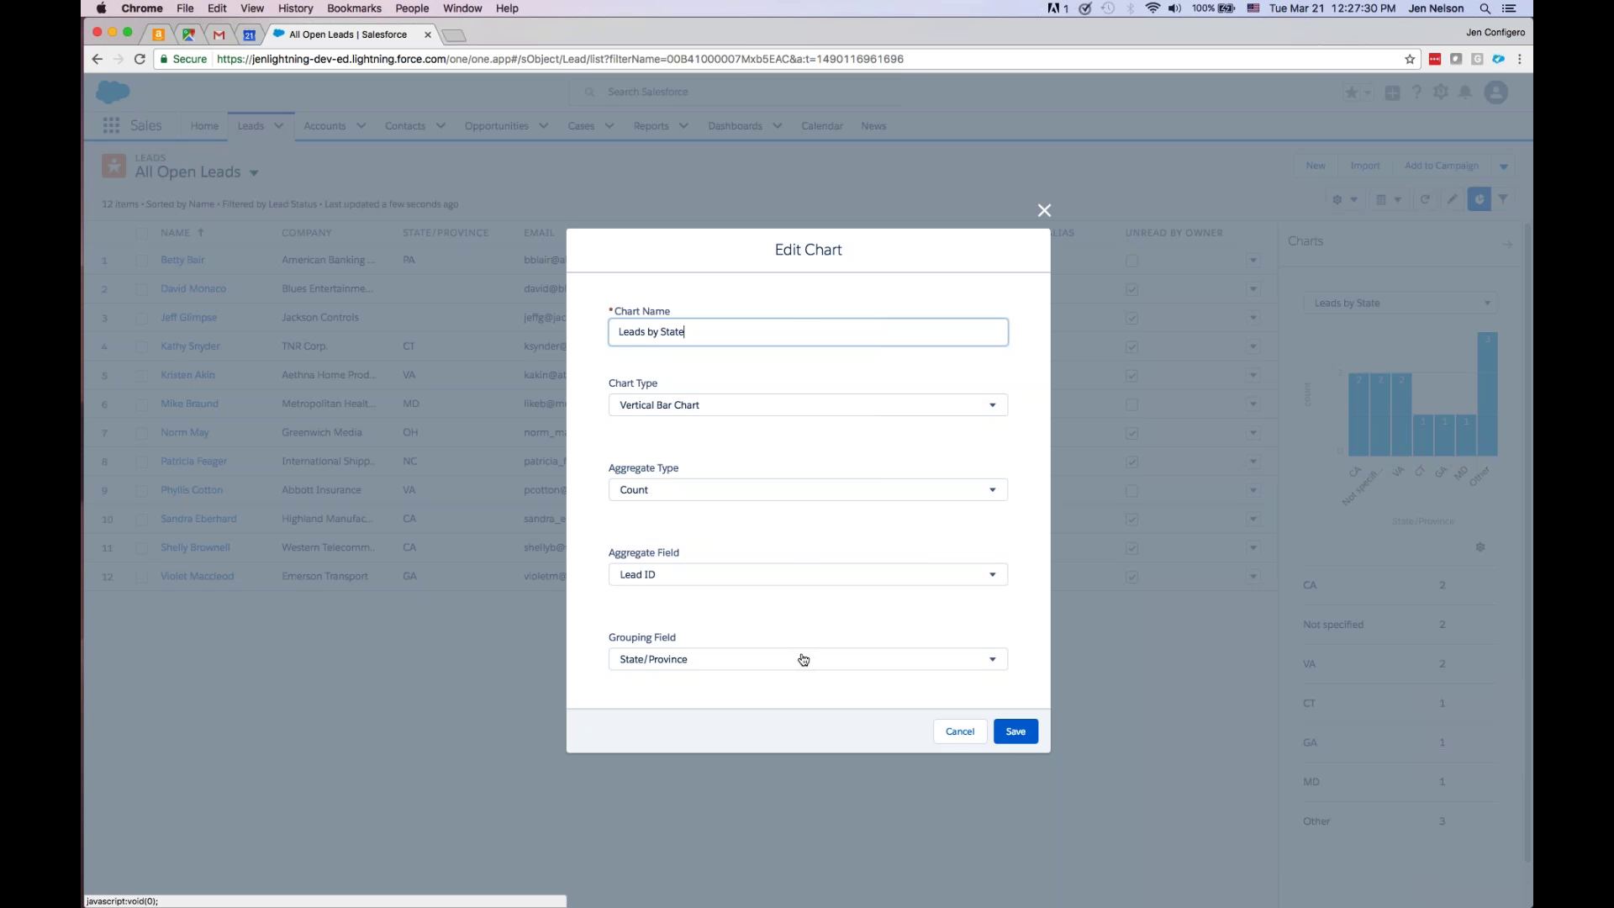
left_click(955, 731)
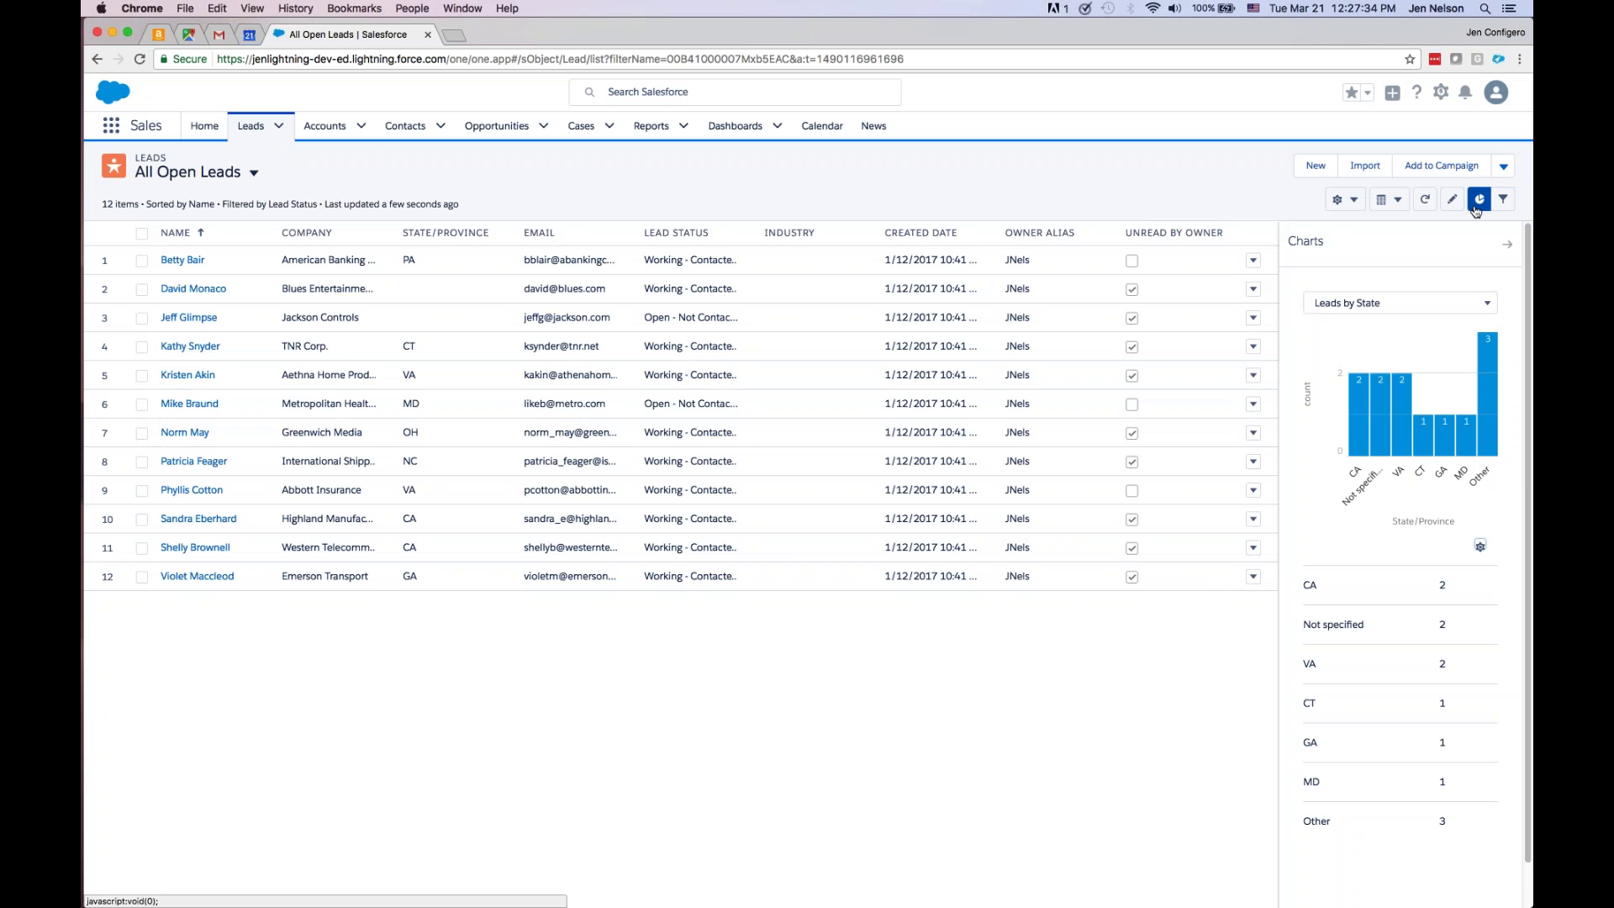
- Hide the charts beside the All Open Leads list
left_click(1477, 210)
left_click(1476, 210)
left_click(1508, 245)
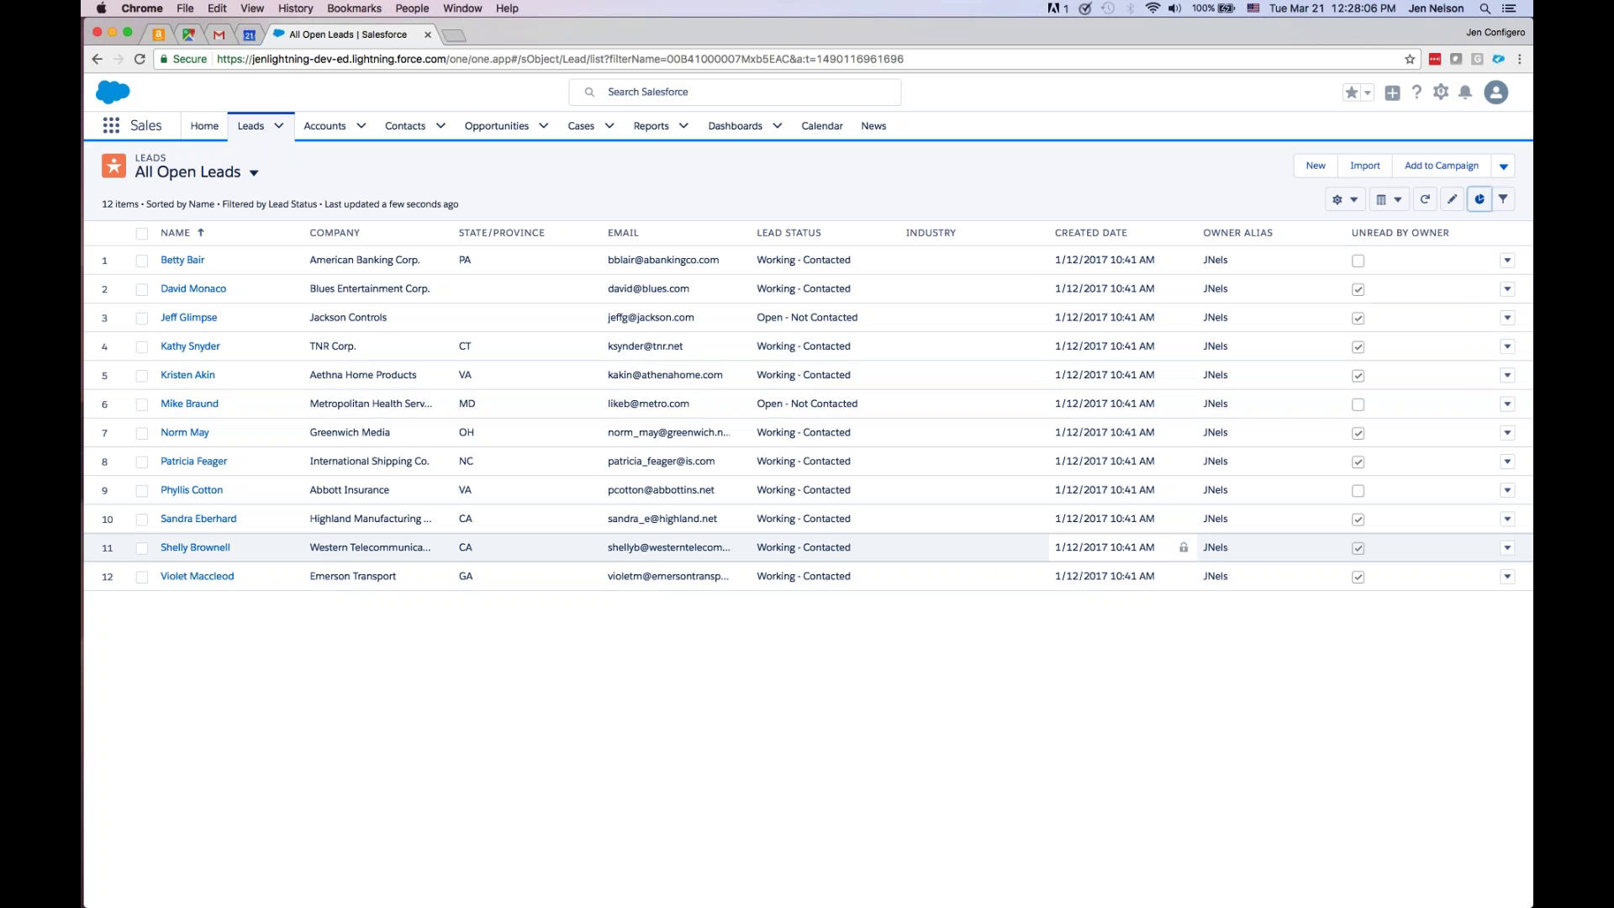
- Try inline editing of the first lead's email in the list and cancel without saving
left_click(736, 260)
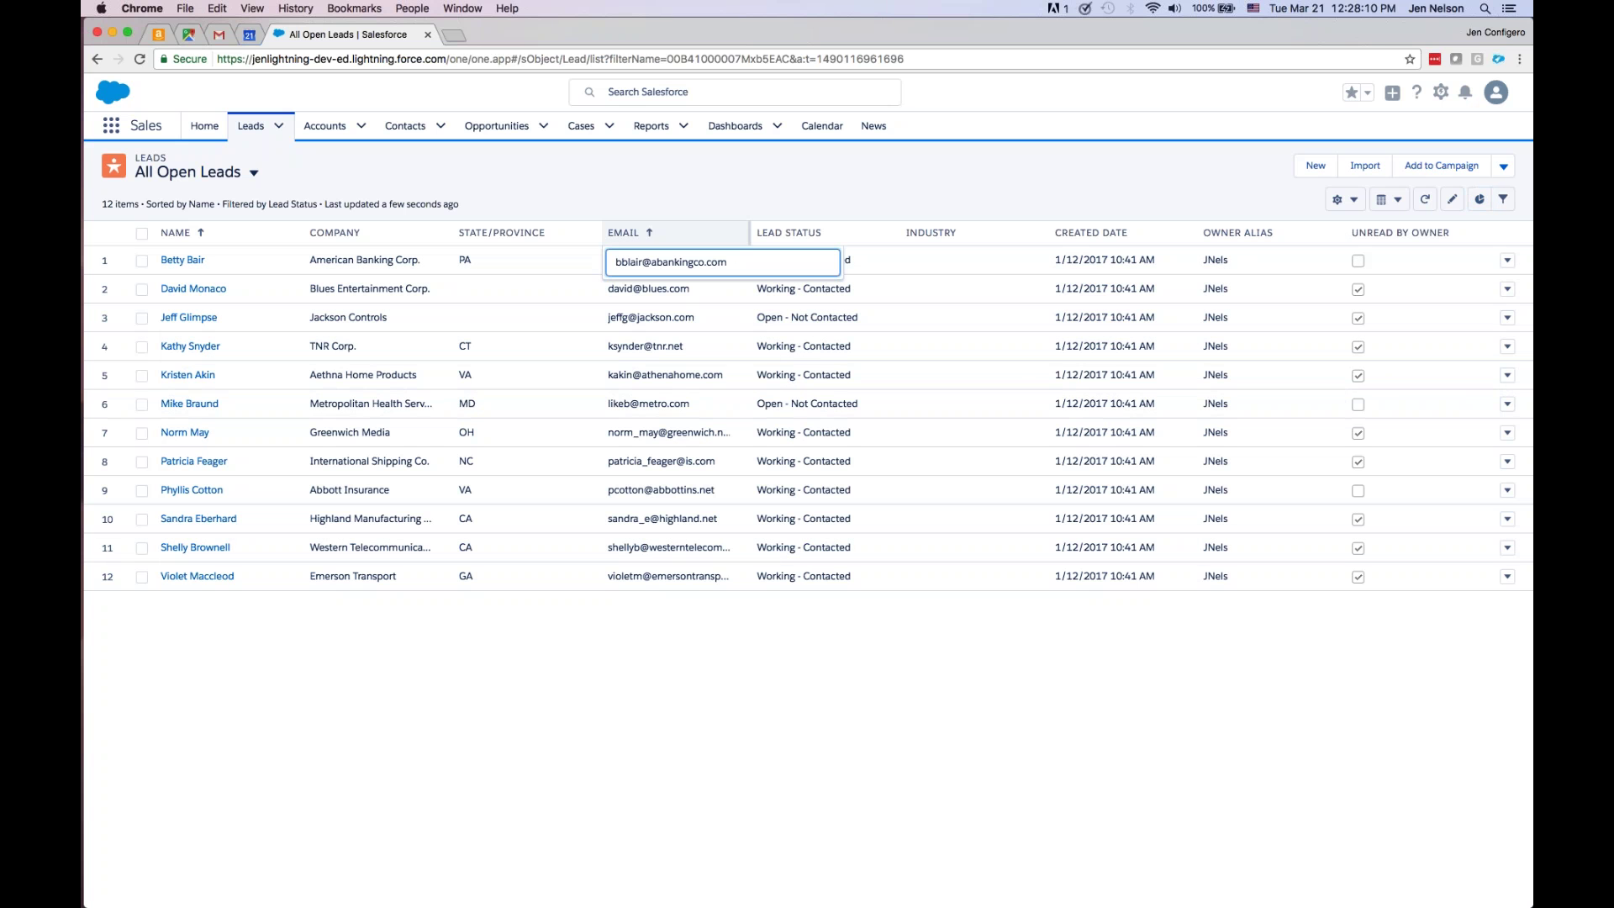
left_click(744, 200)
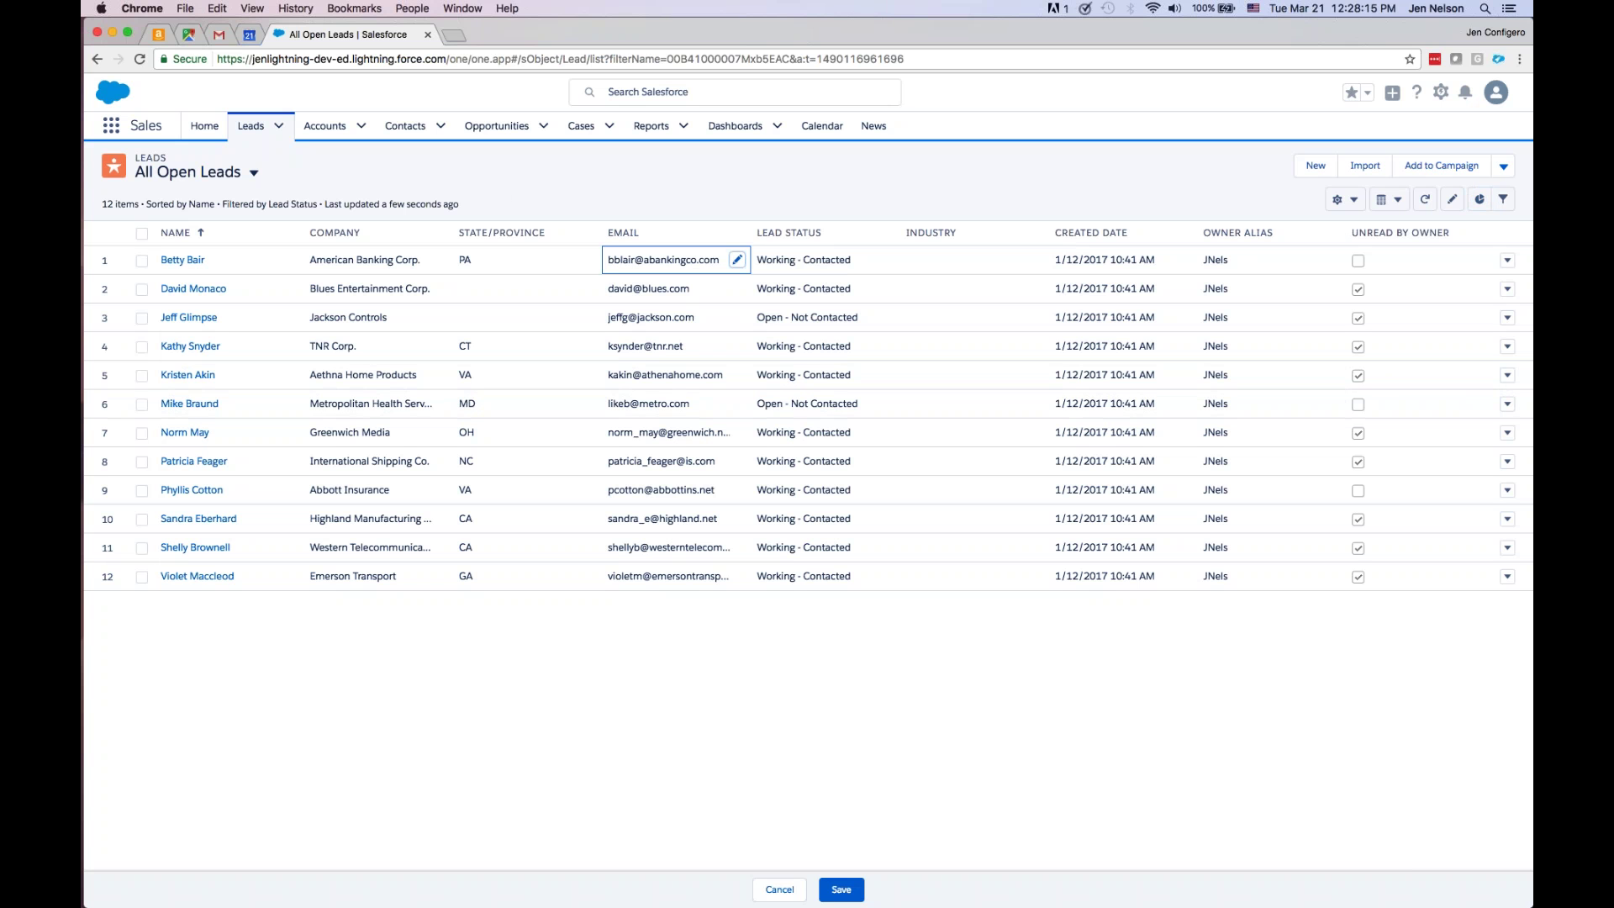
left_click(779, 889)
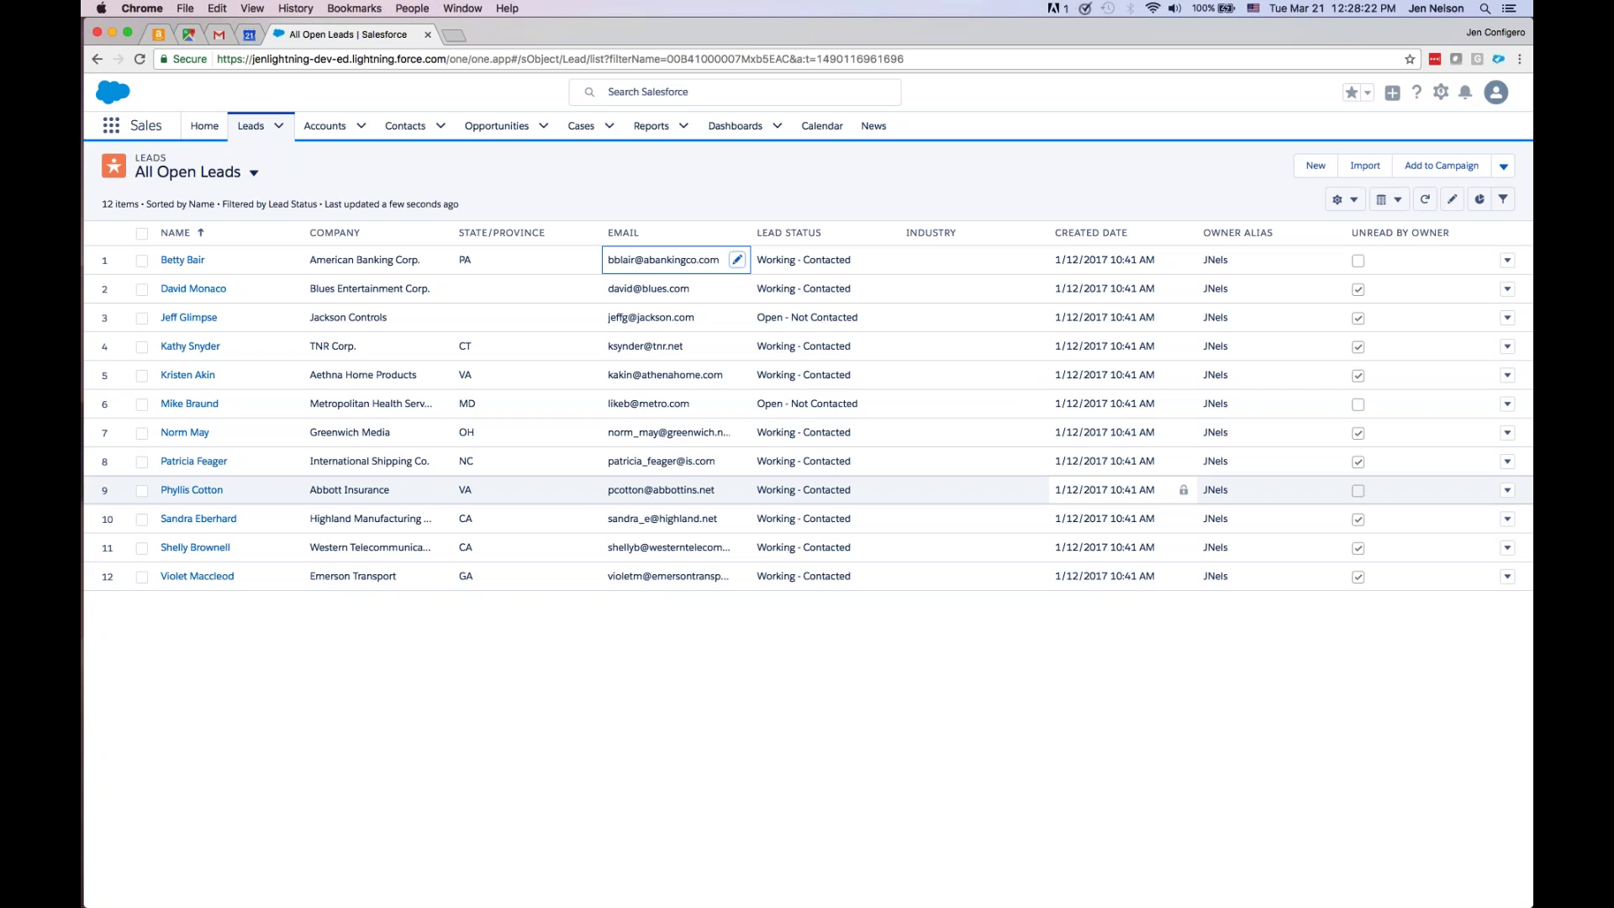
- Add a filter to All Open Leads where State/Province is not equal to a blank value, and save it
left_click(1501, 206)
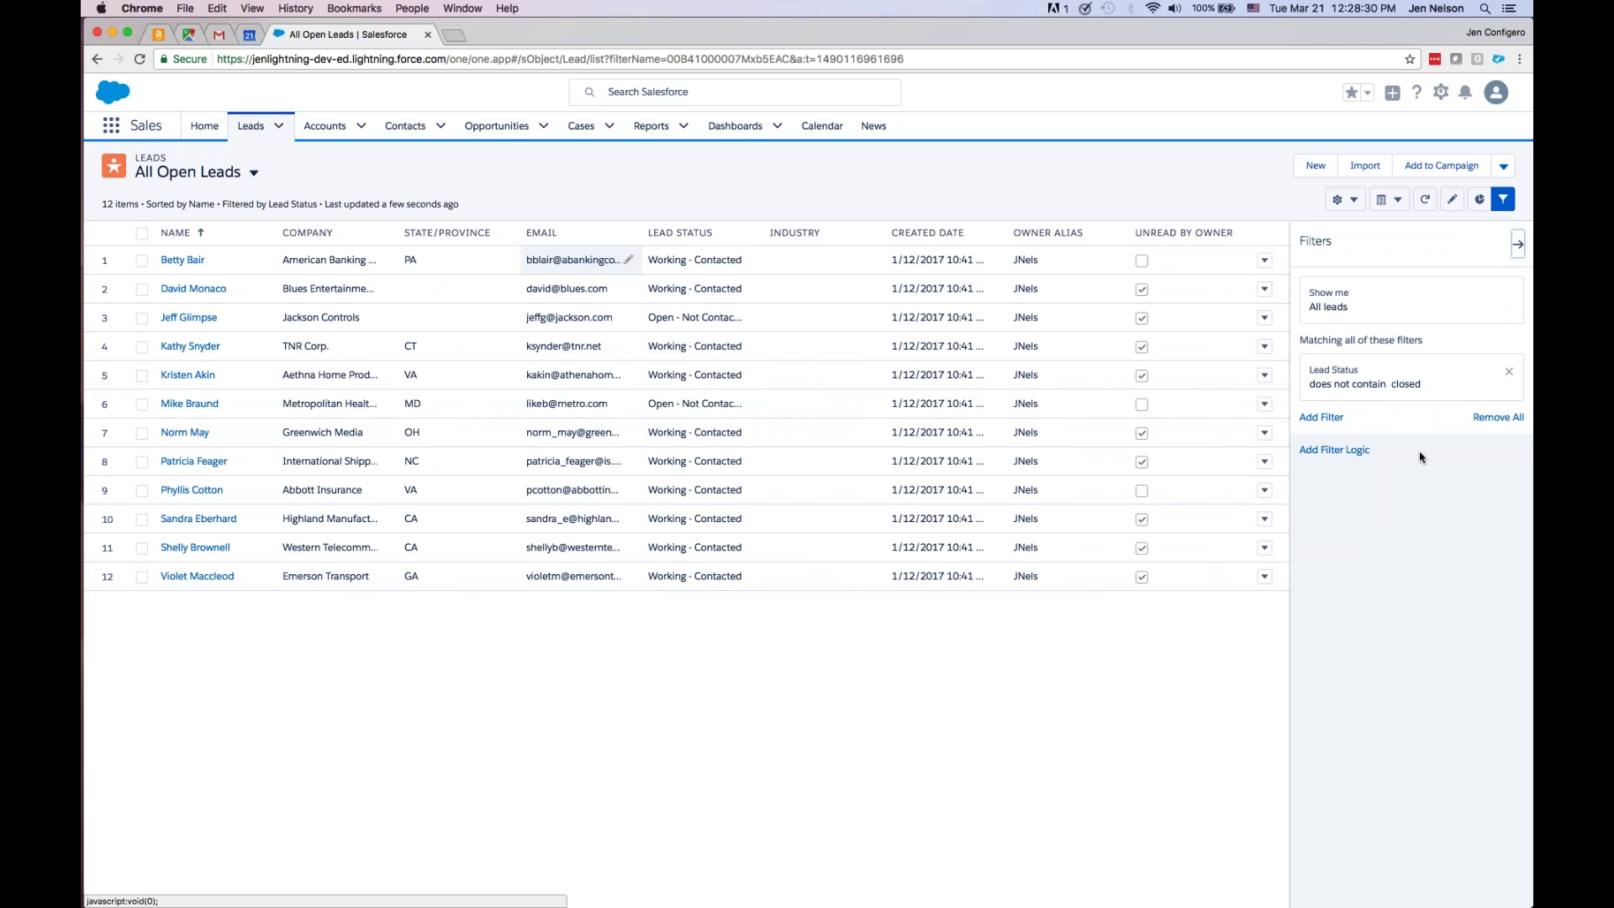
left_click(1322, 418)
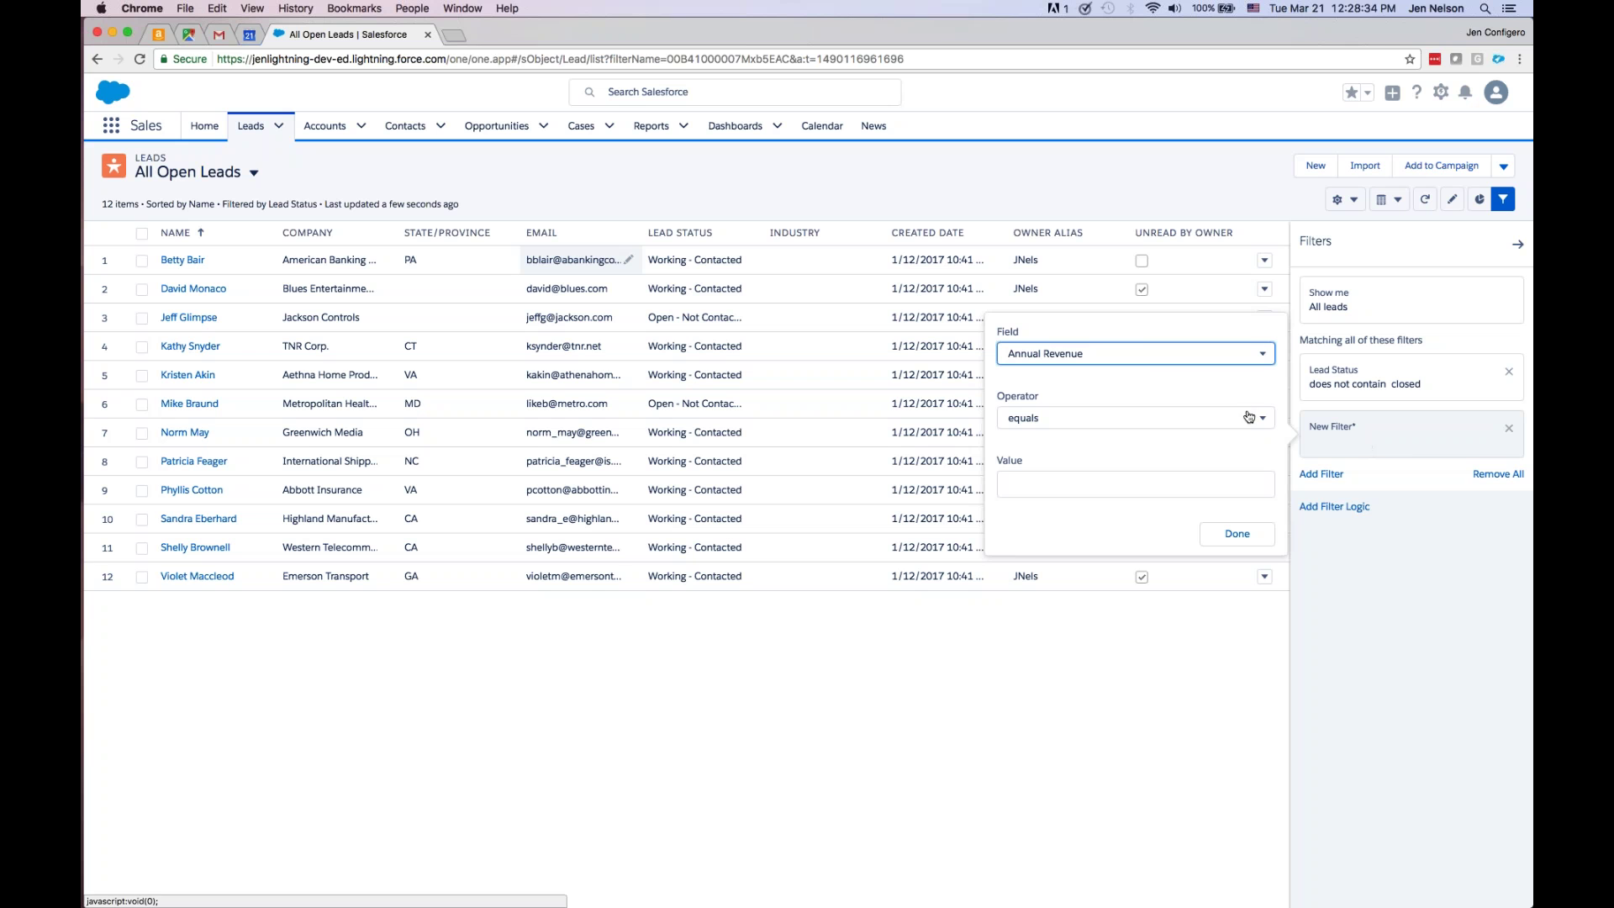
key("s")
key("s")
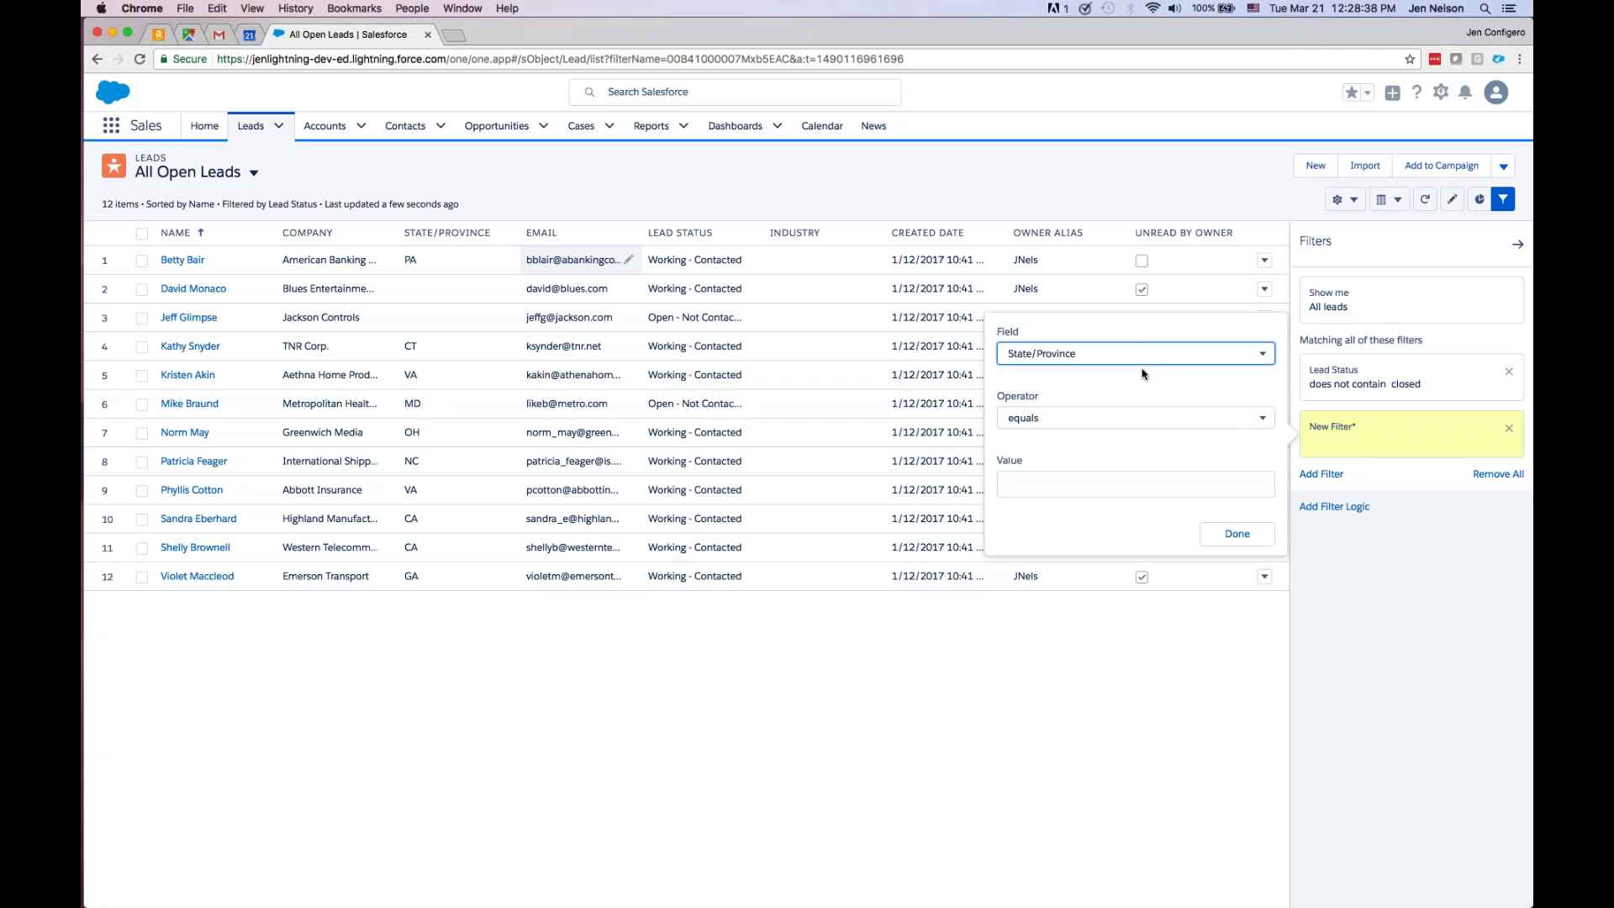
left_click(1061, 424)
left_click(1057, 431)
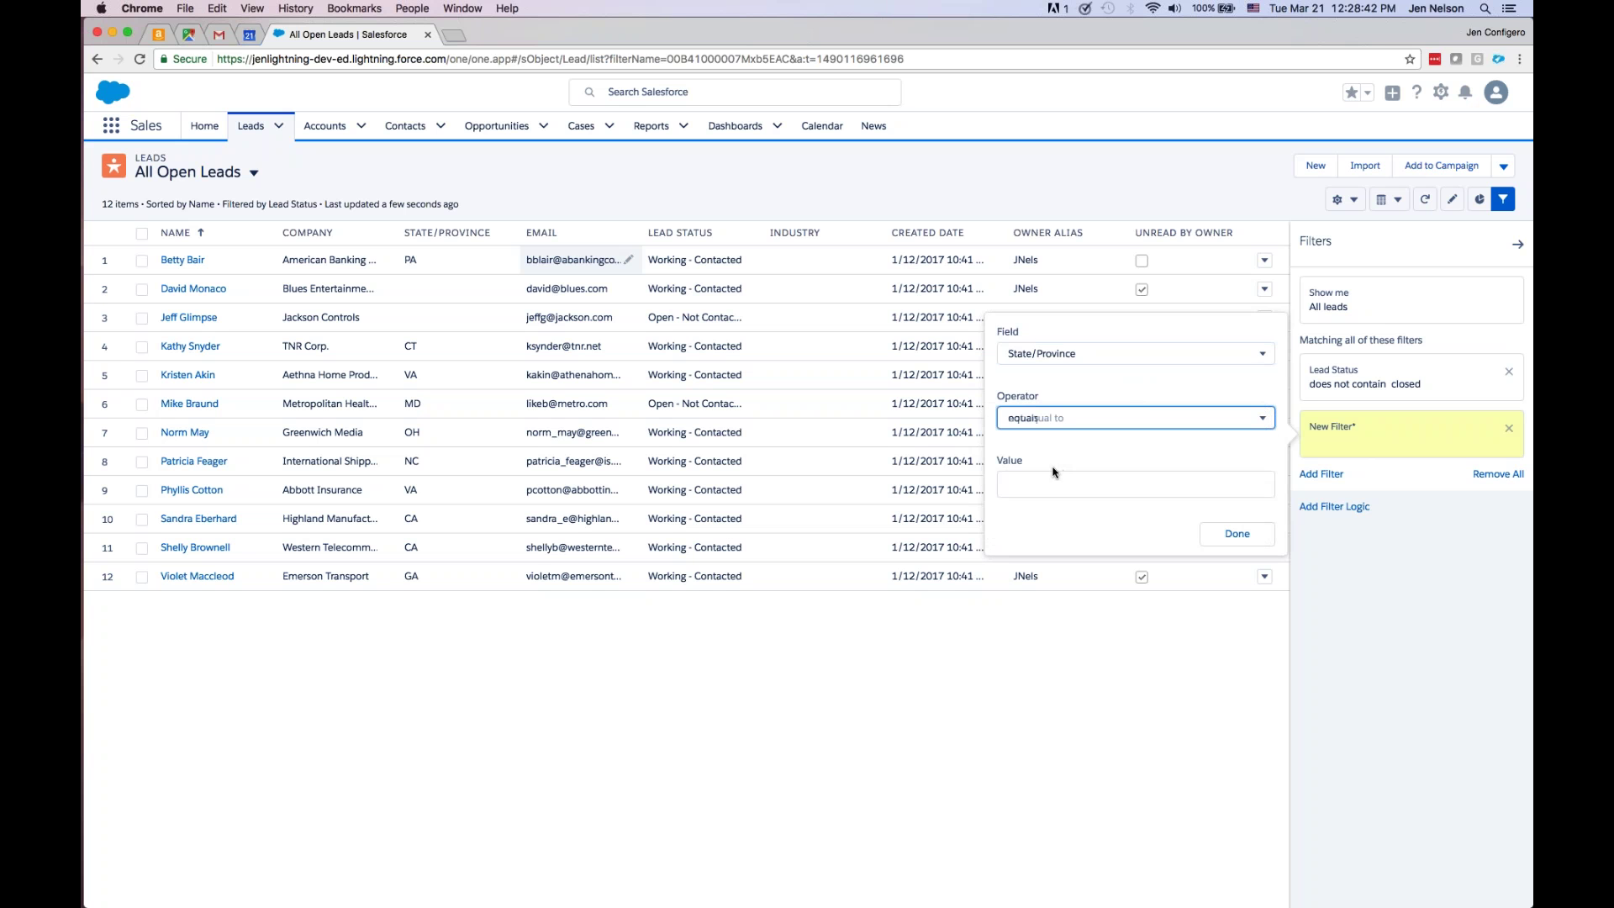
left_click(1238, 538)
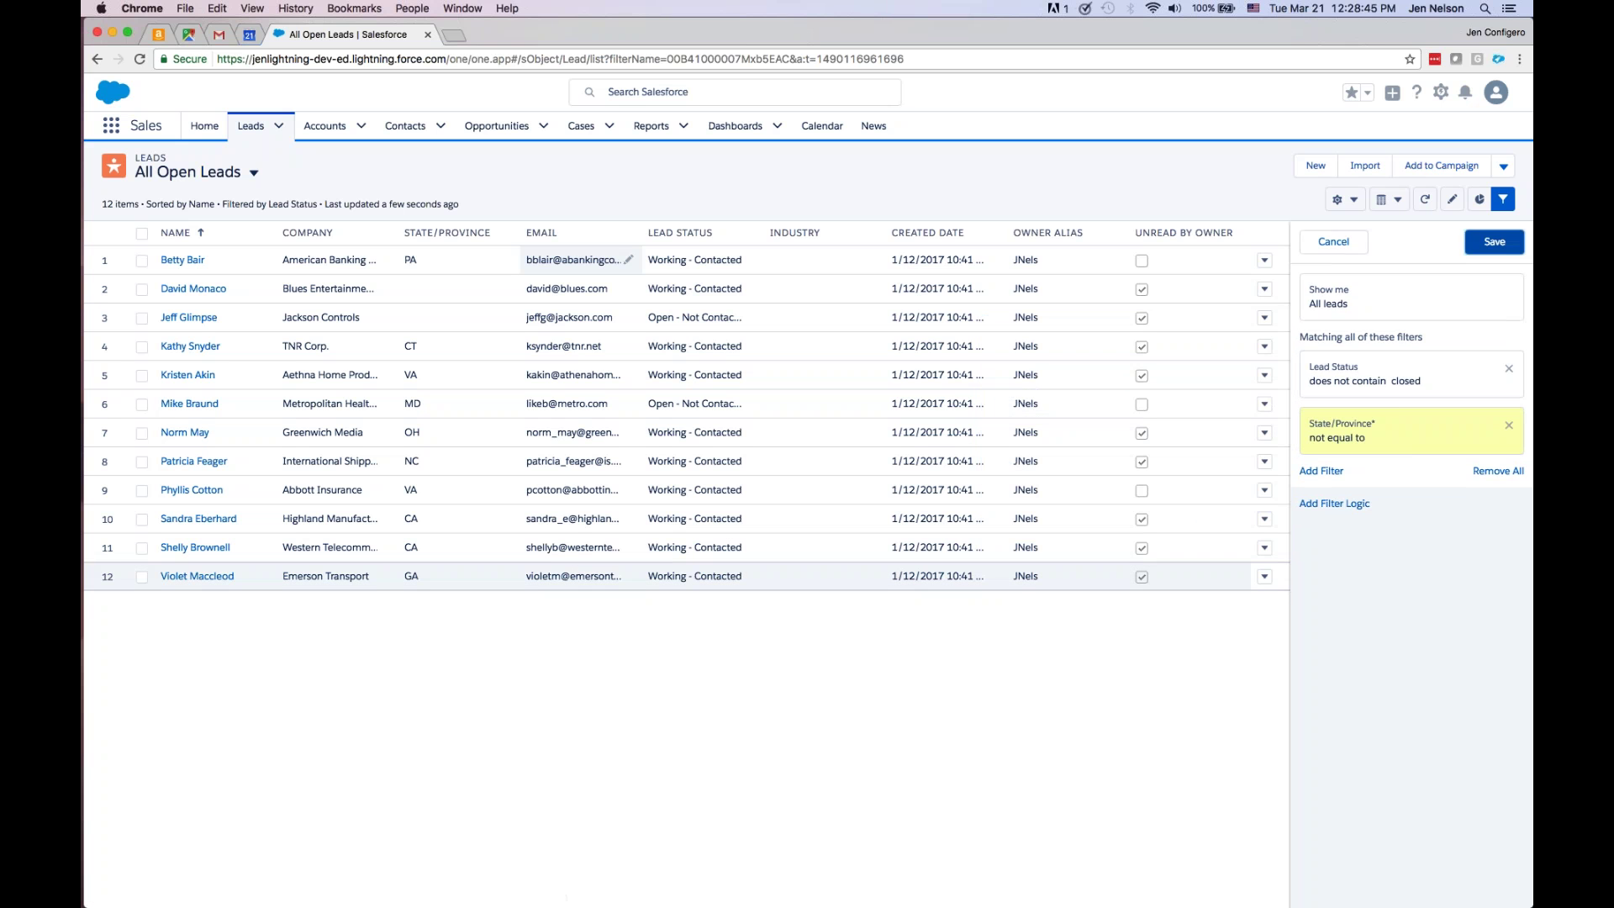
left_click(1494, 242)
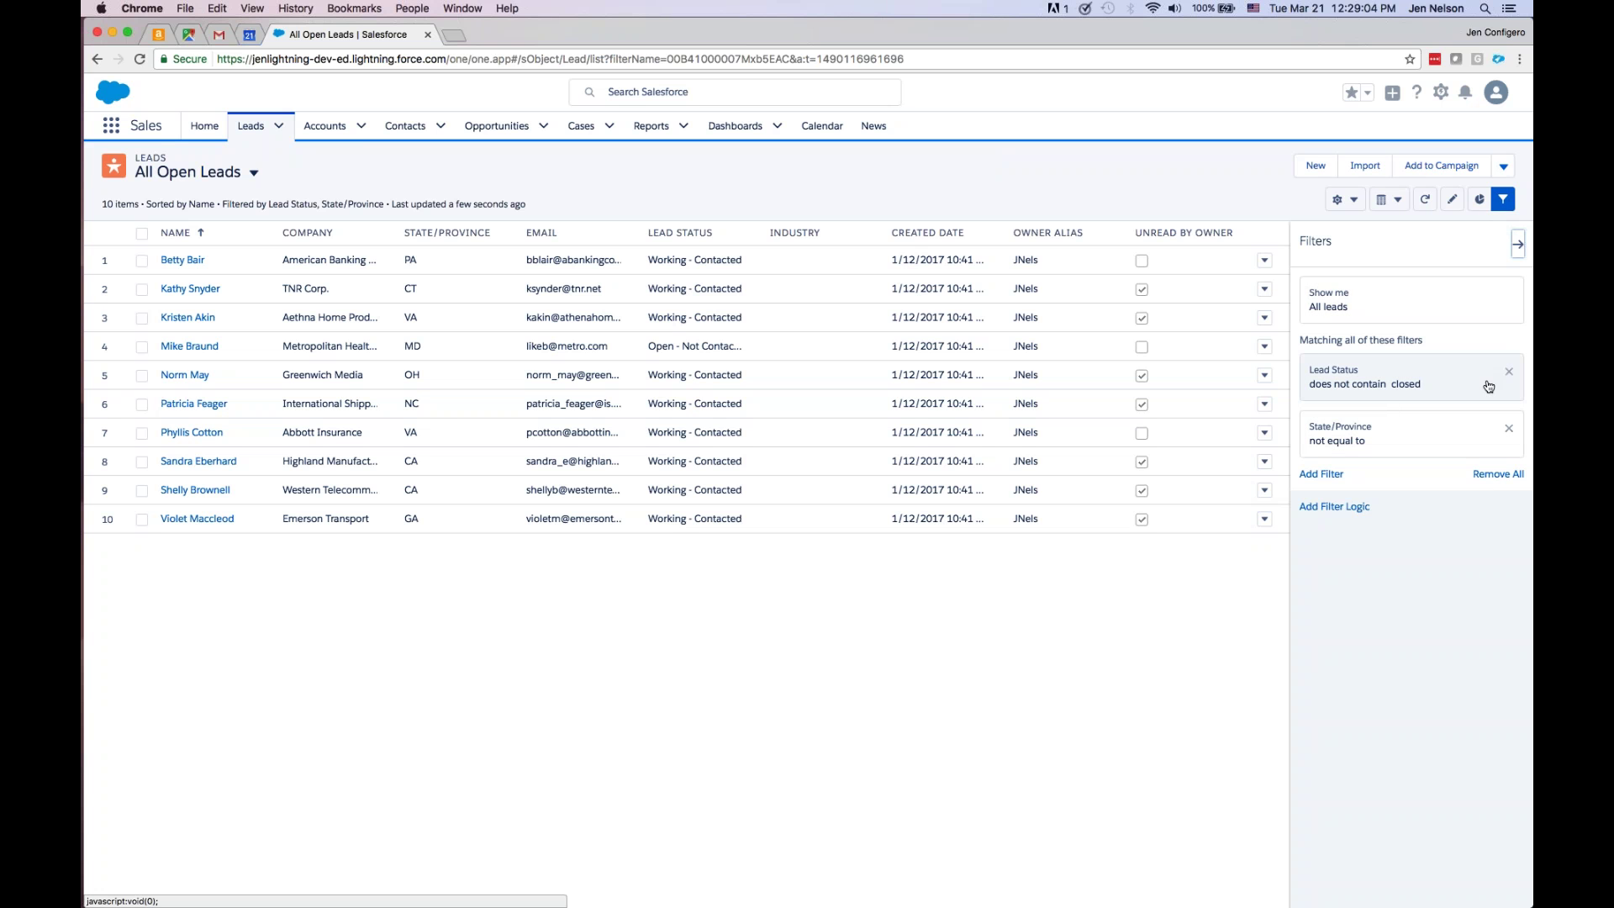
- Remove the State/Province filter from All Open Leads and save the list view
left_click(1510, 432)
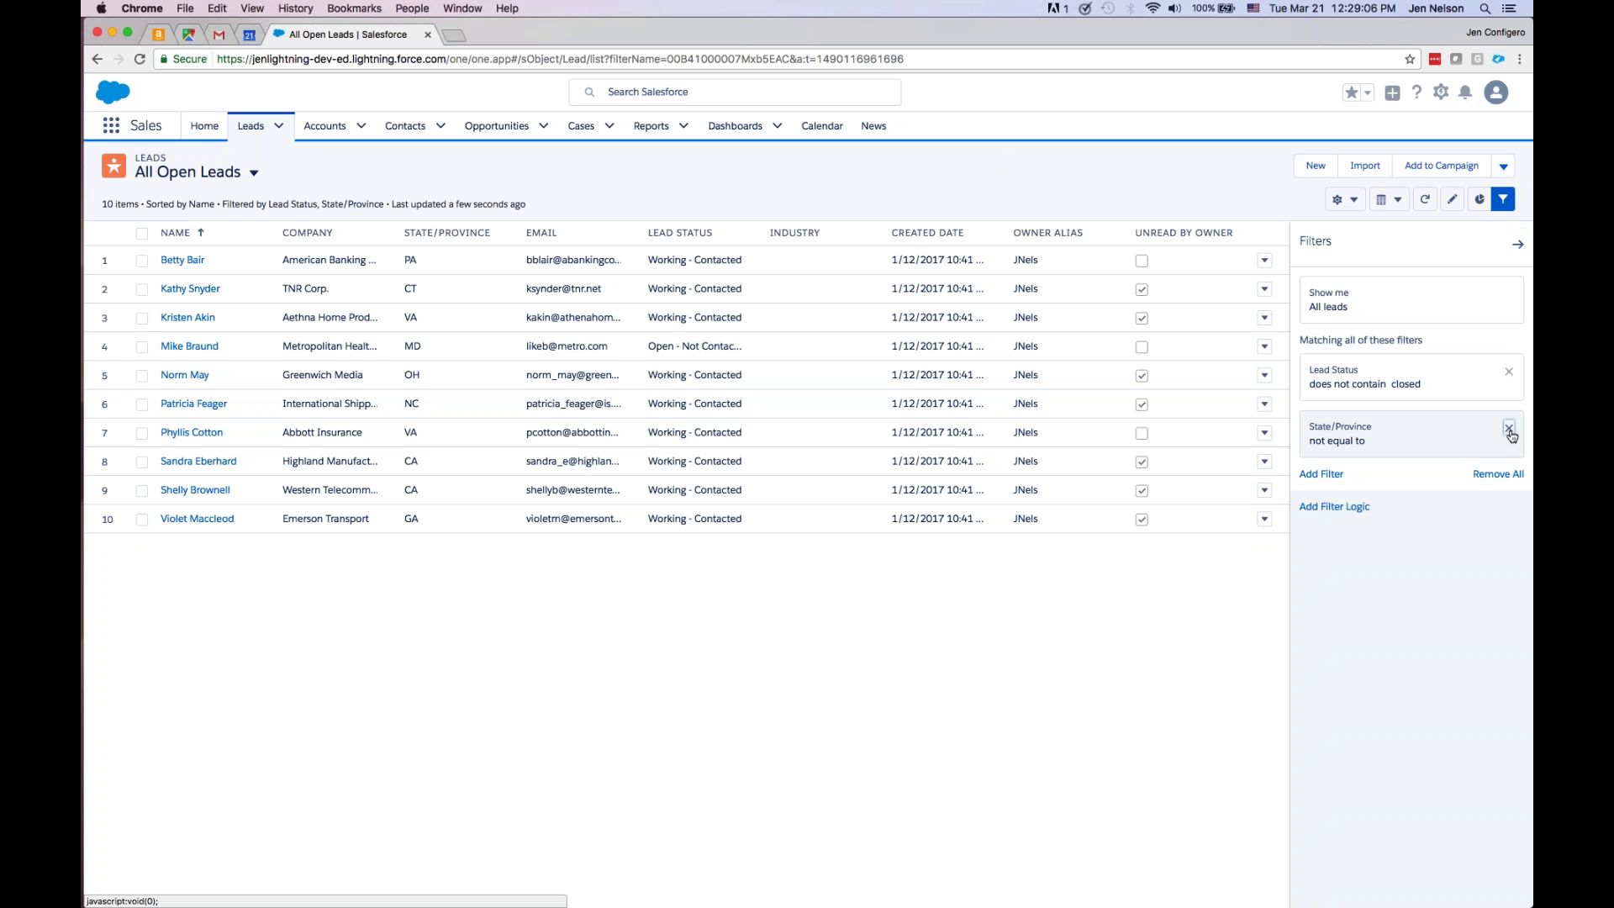
left_click(1494, 241)
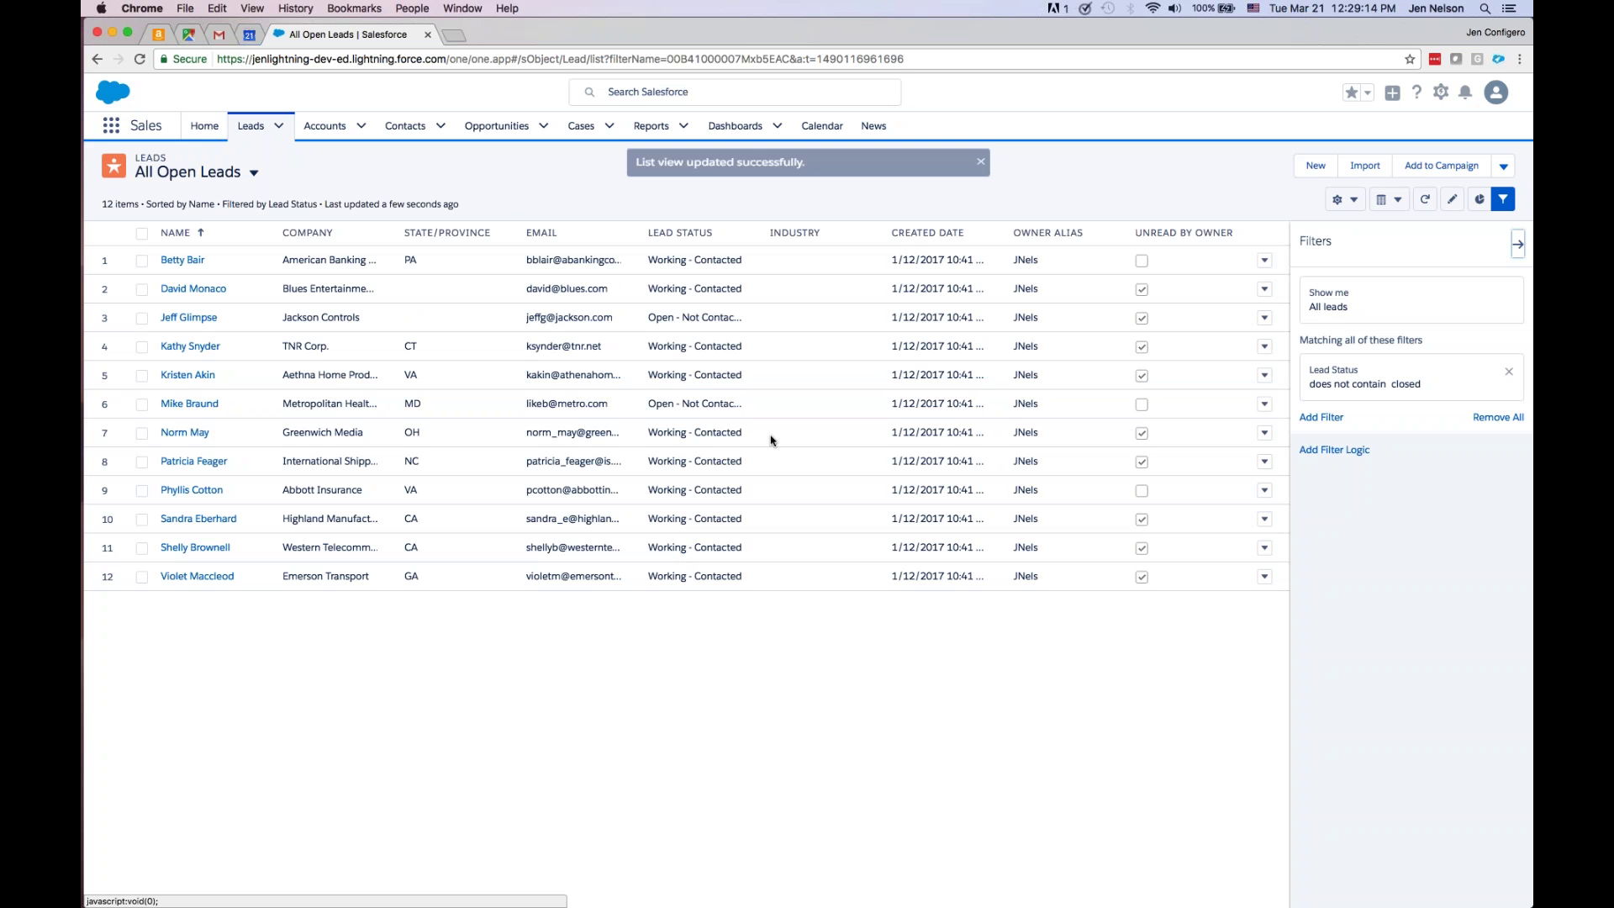
- Go to Accounts and display the All Accounts list view
left_click(325, 125)
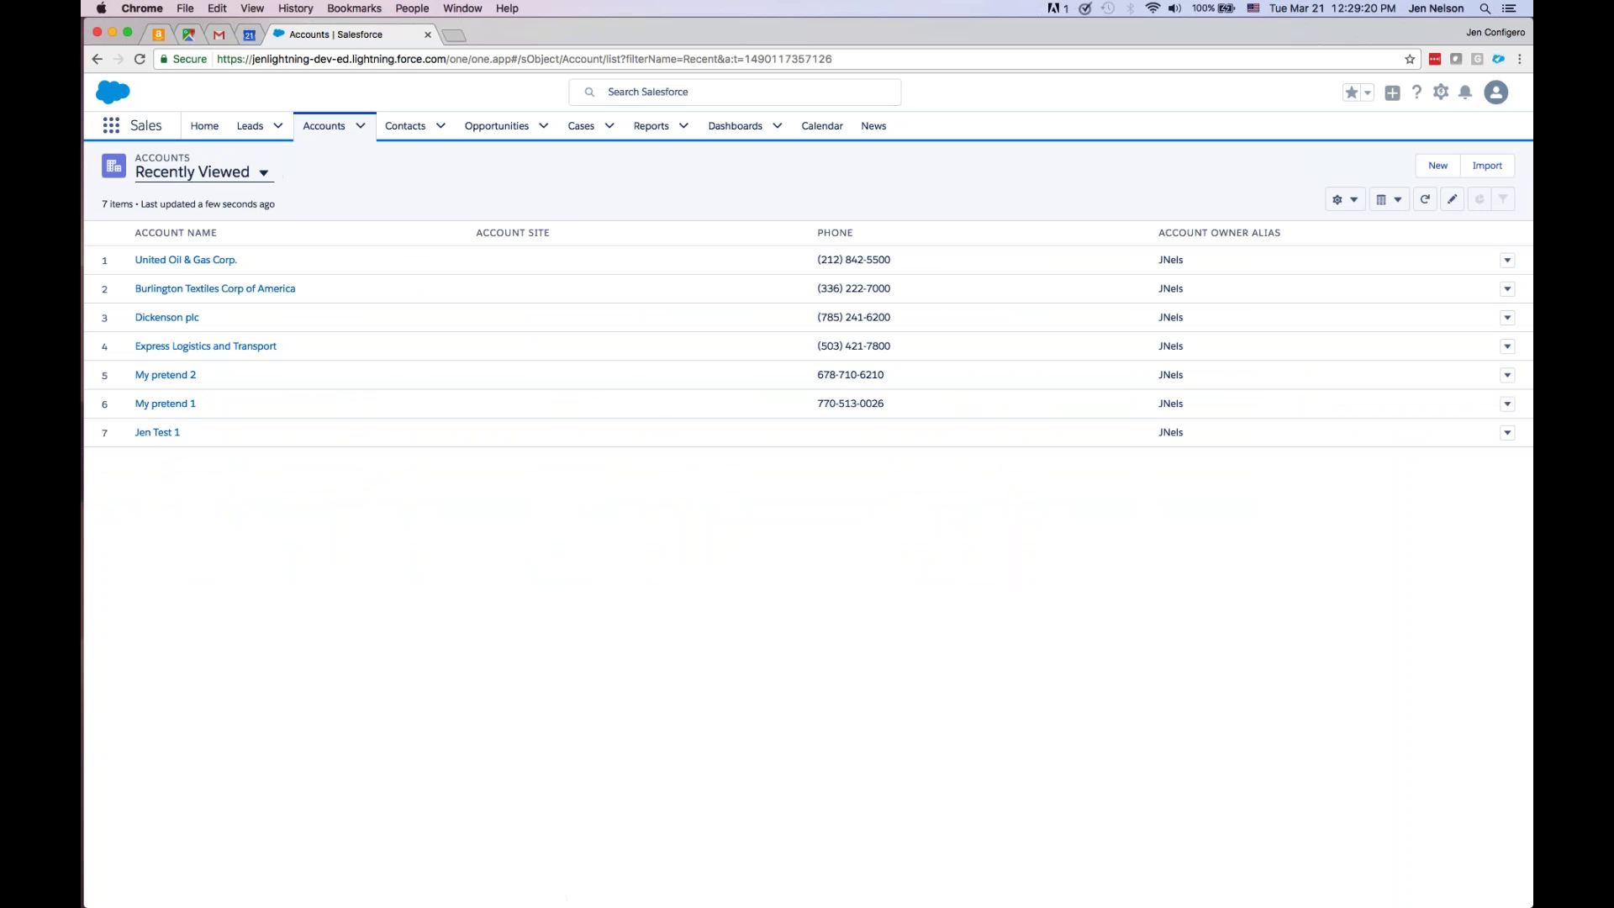
left_click(263, 172)
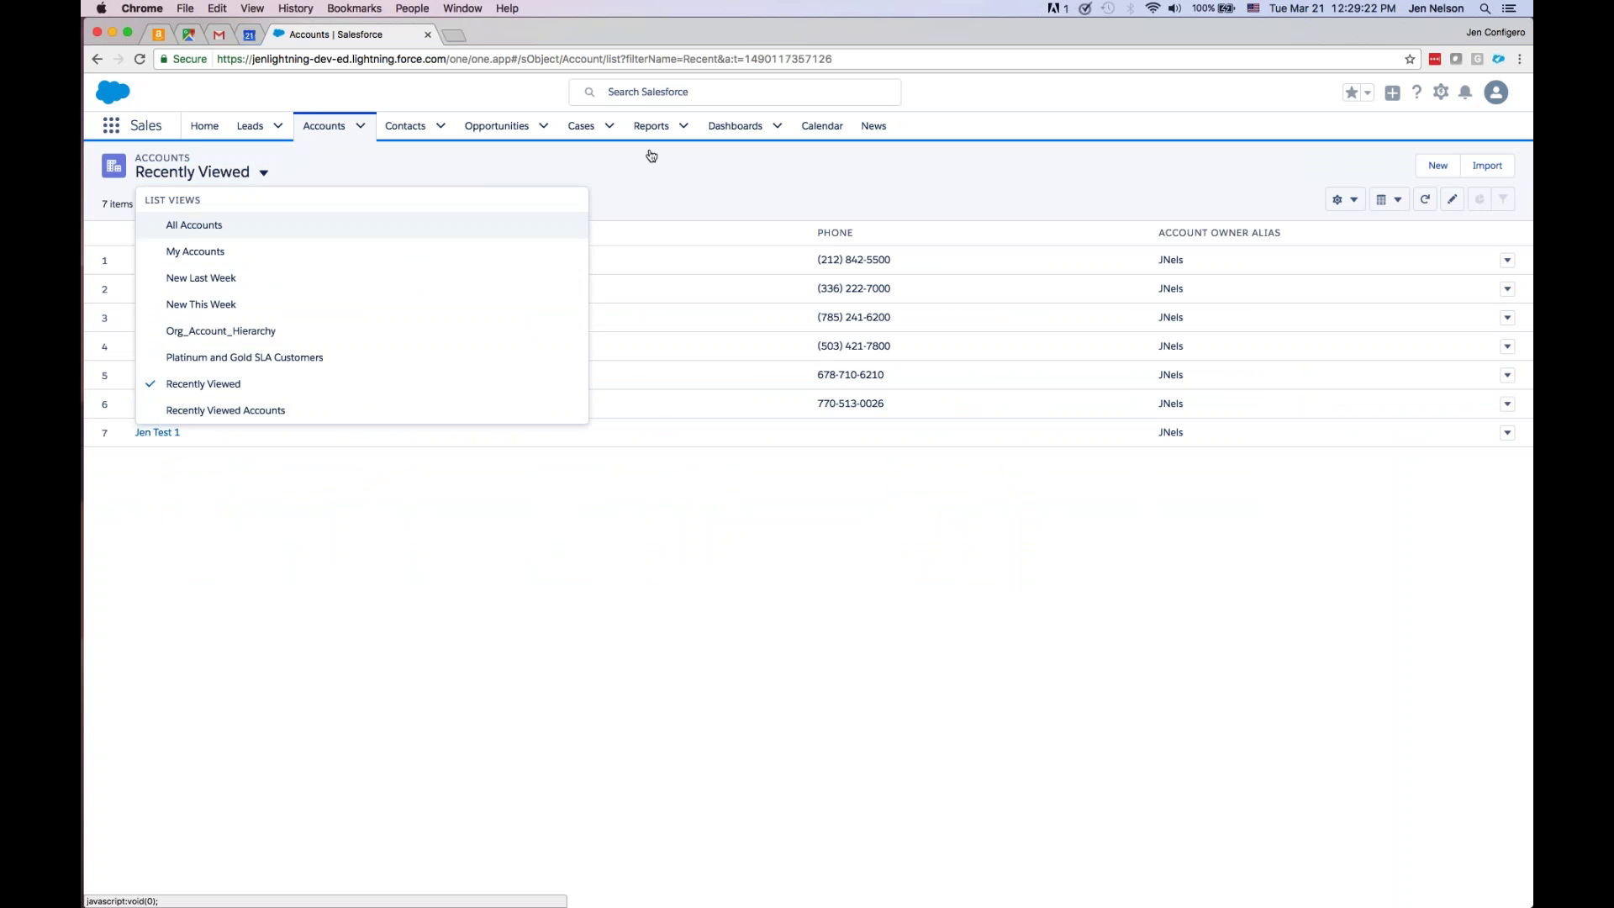
left_click(194, 225)
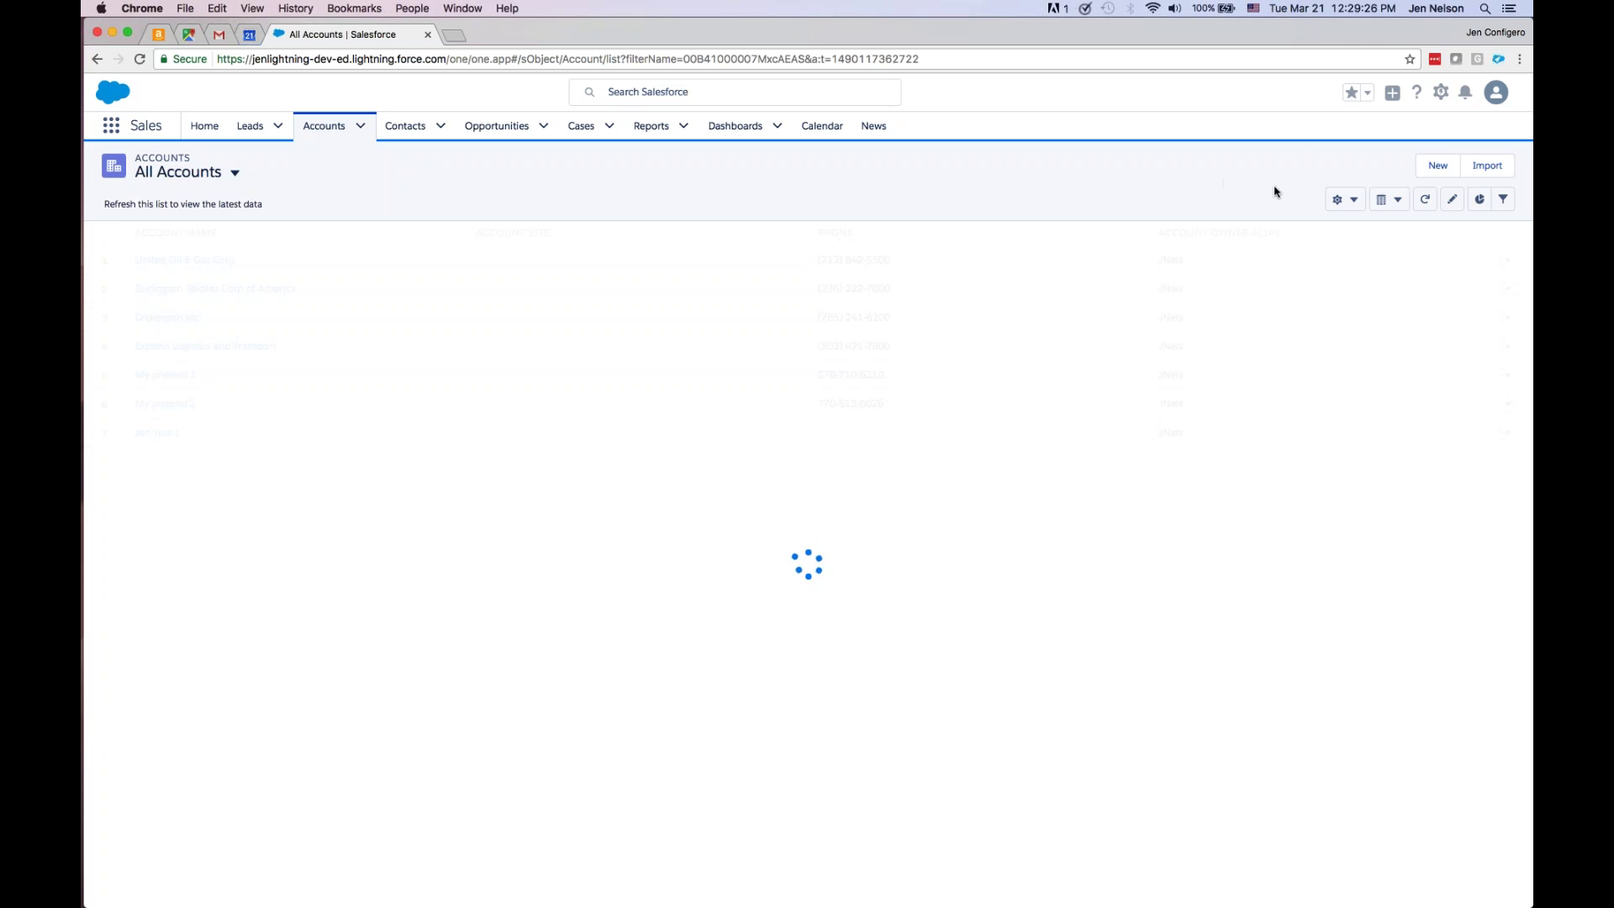
- Review the list view controls for All Accounts and display the list as a Kanban
left_click(1351, 205)
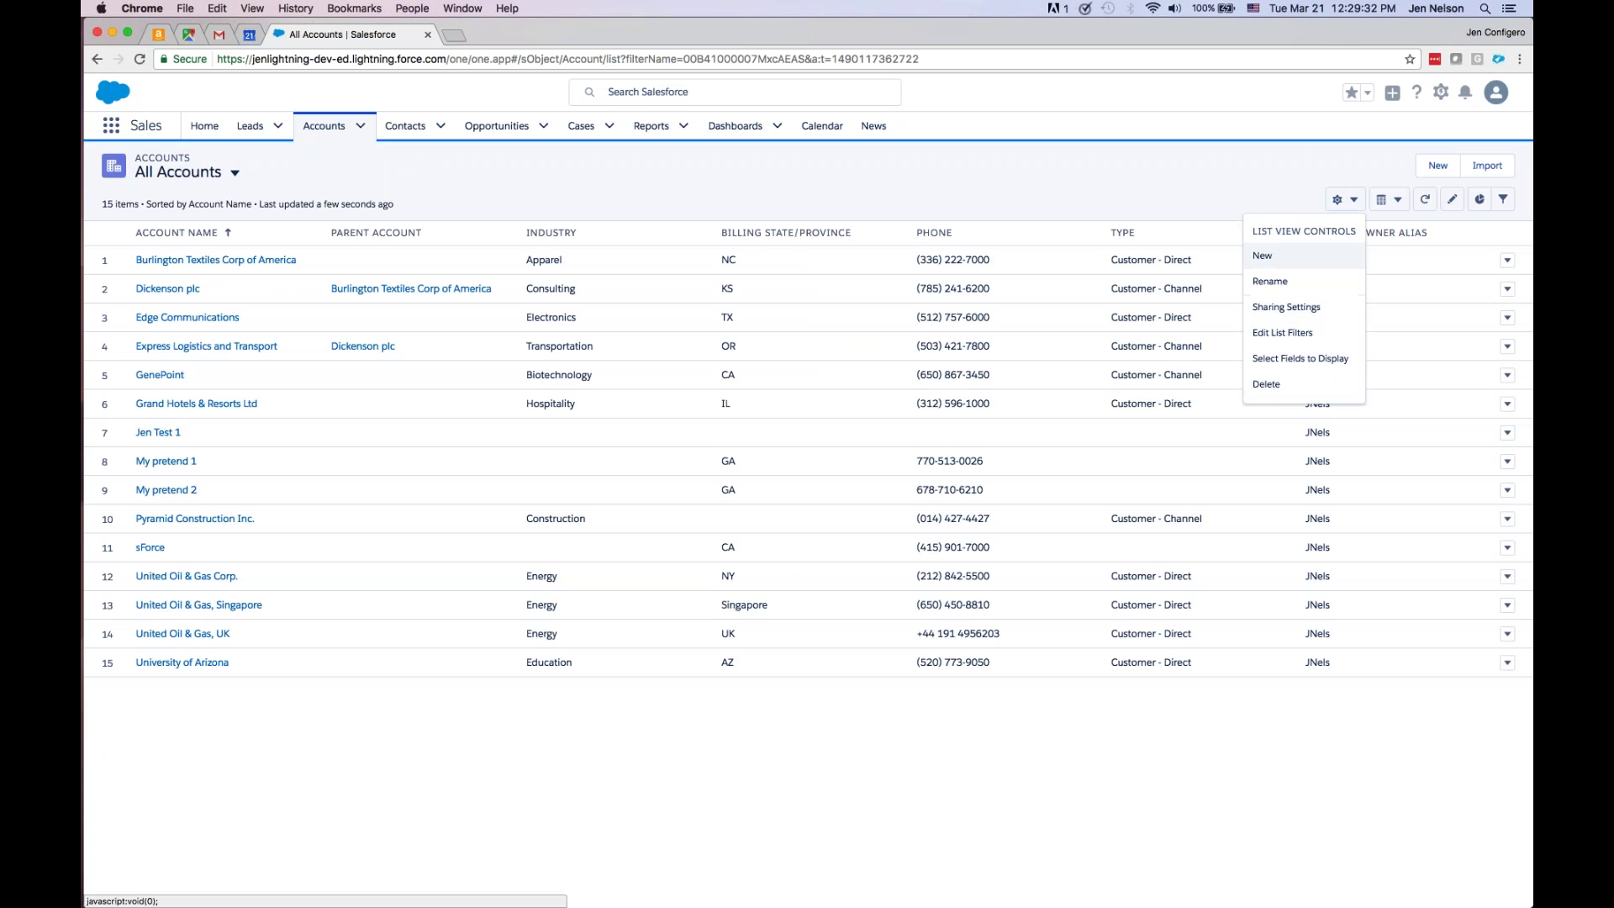
left_click(1388, 200)
left_click(1357, 283)
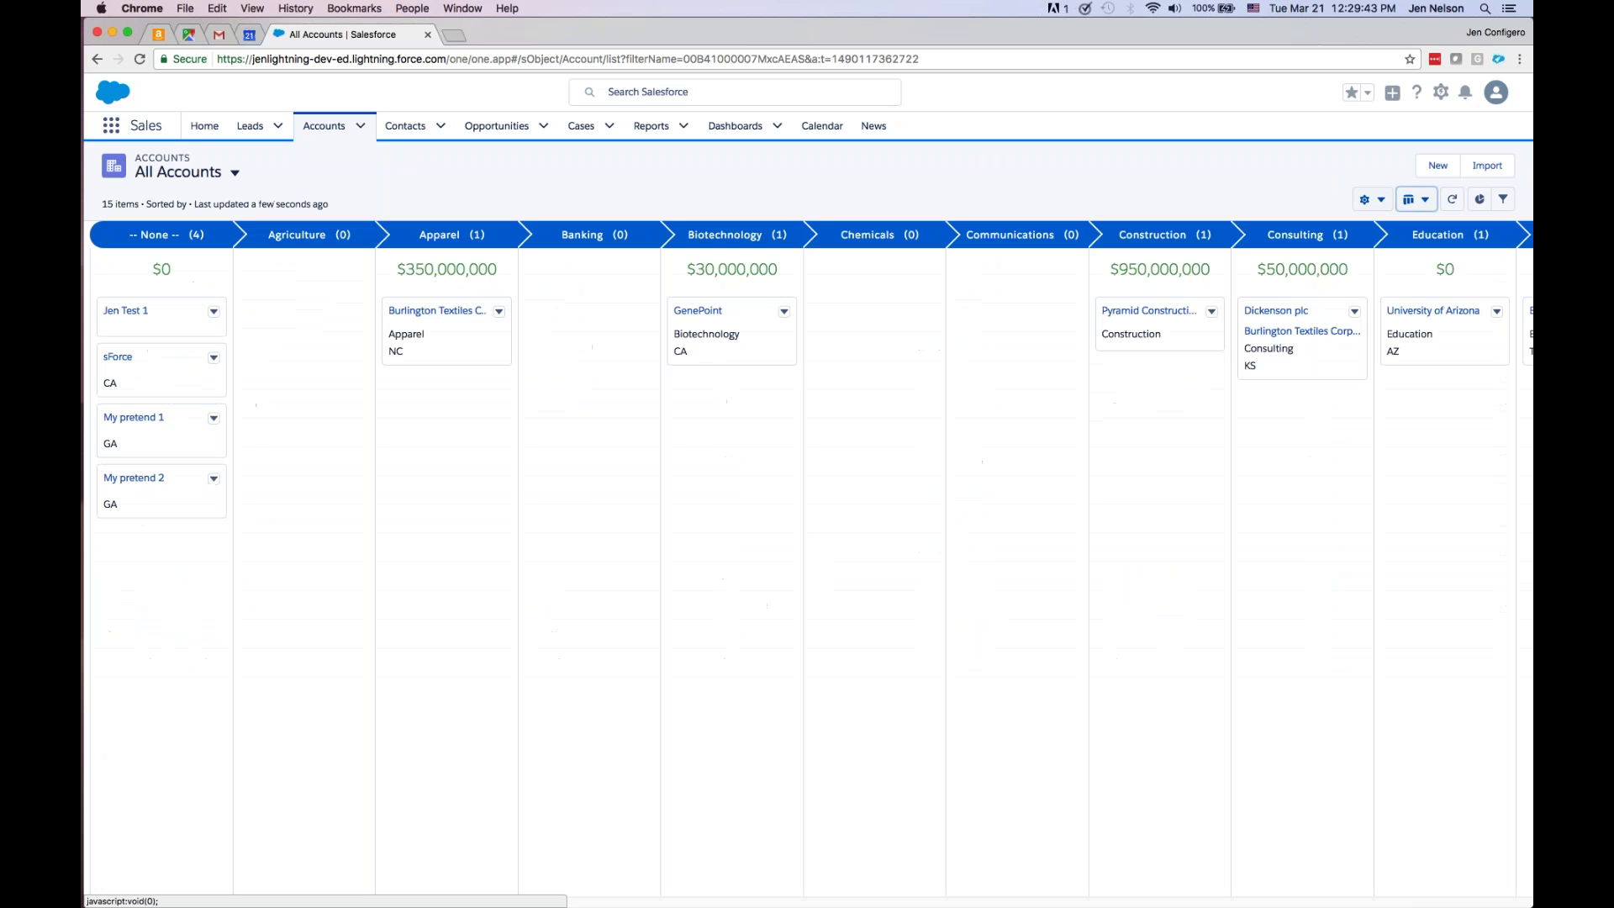
- Review the Summarize By and Group By Kanban settings, close them without saving, and examine the Biotechnology column's revenue total
left_click(1384, 201)
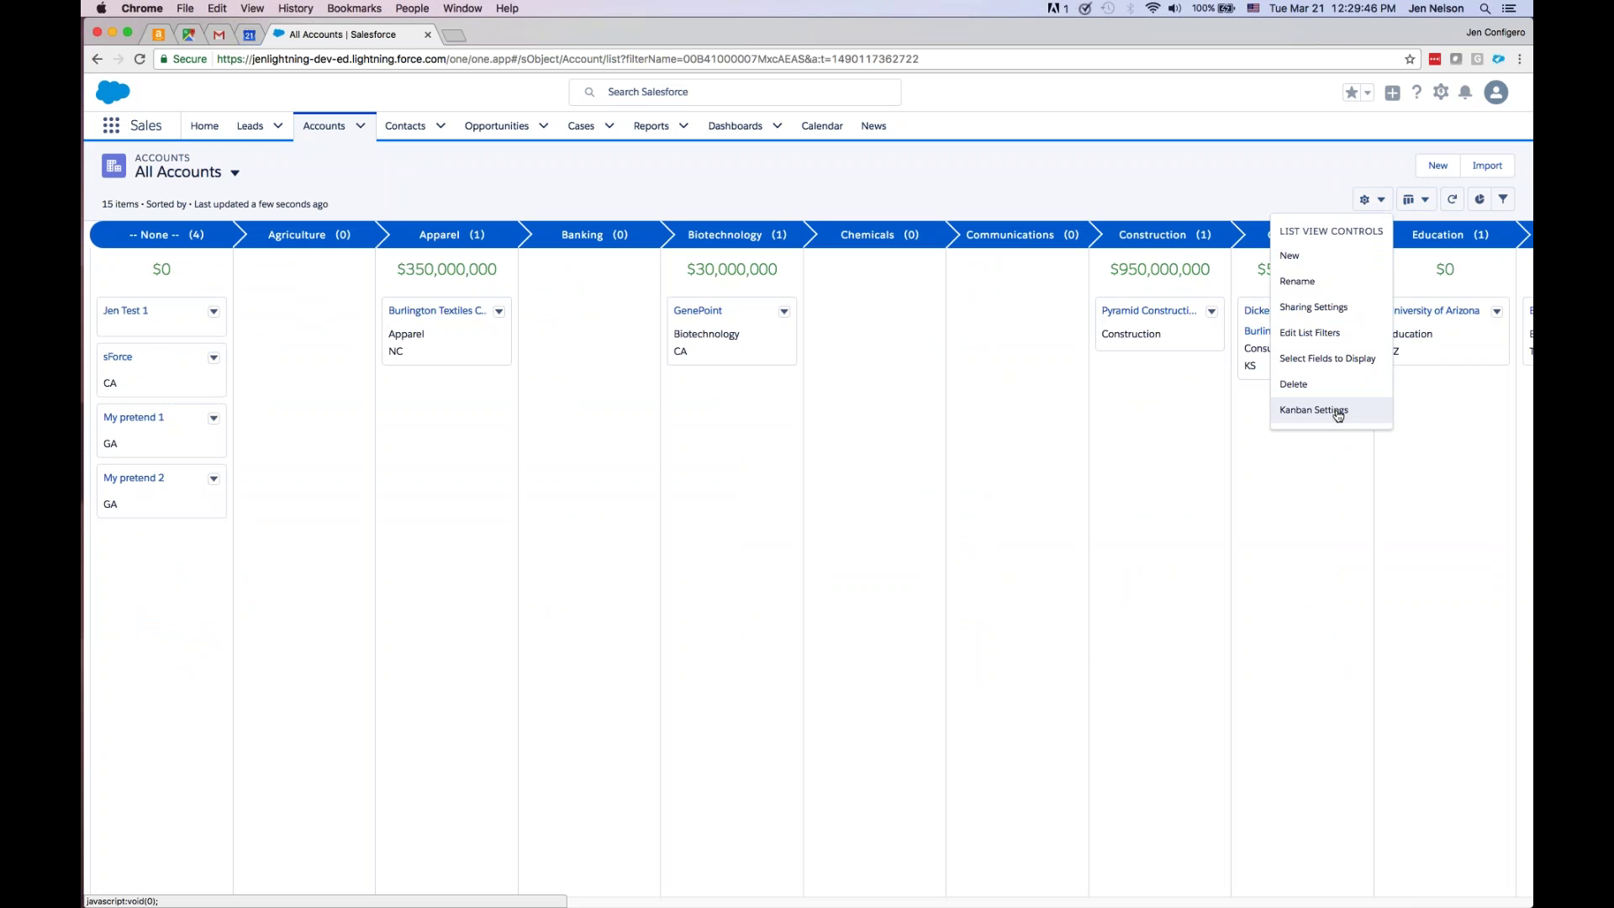
left_click(1377, 416)
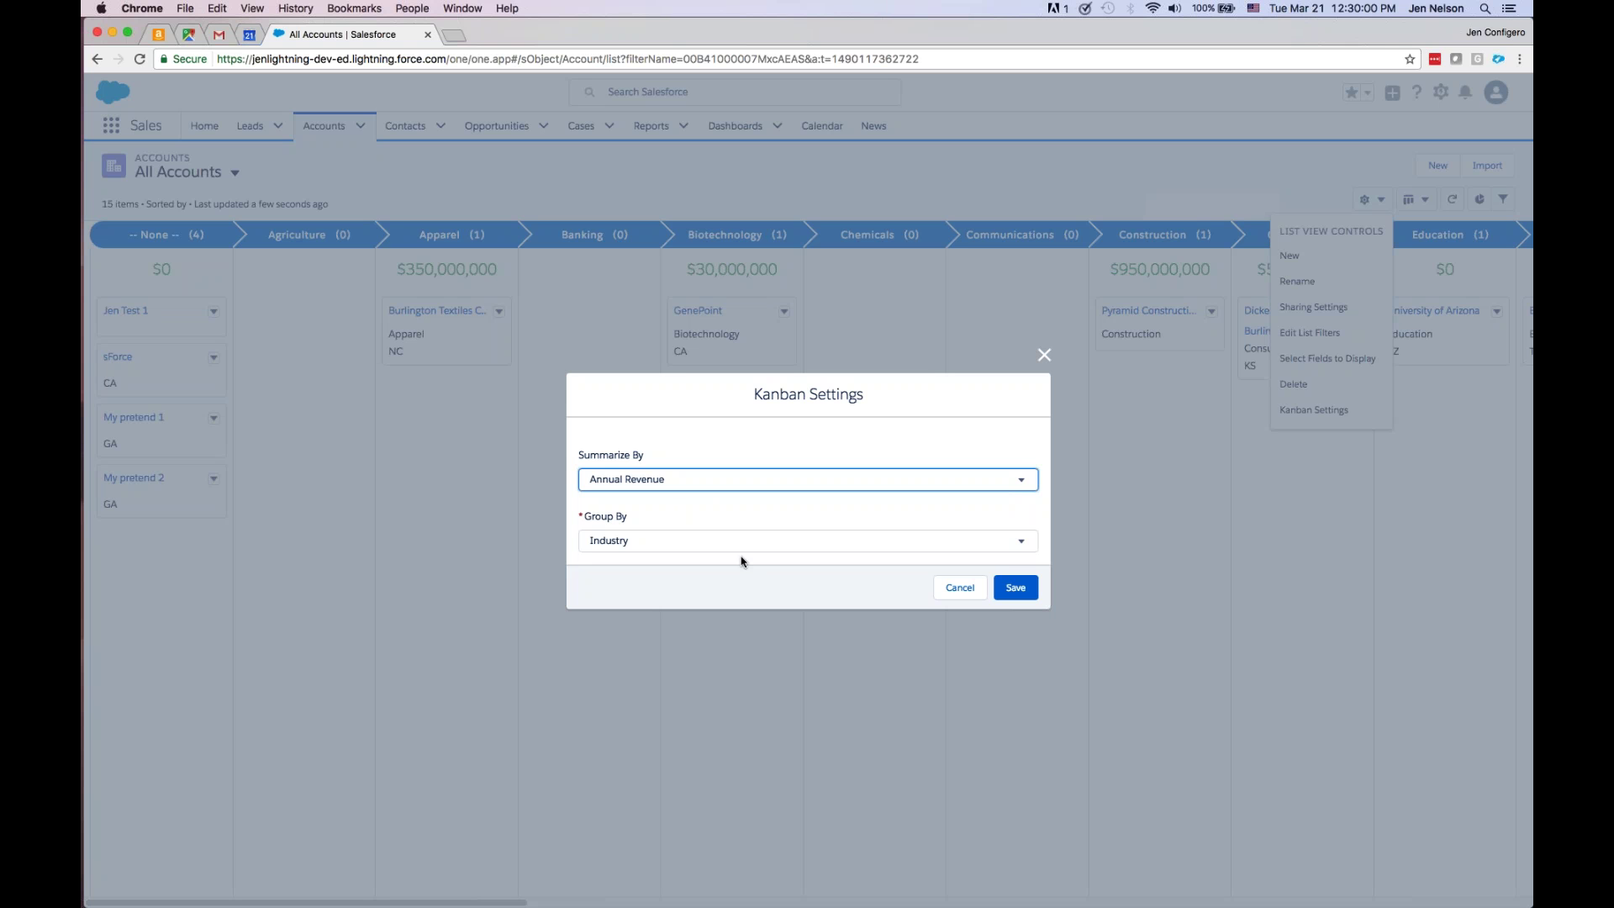
left_click(956, 588)
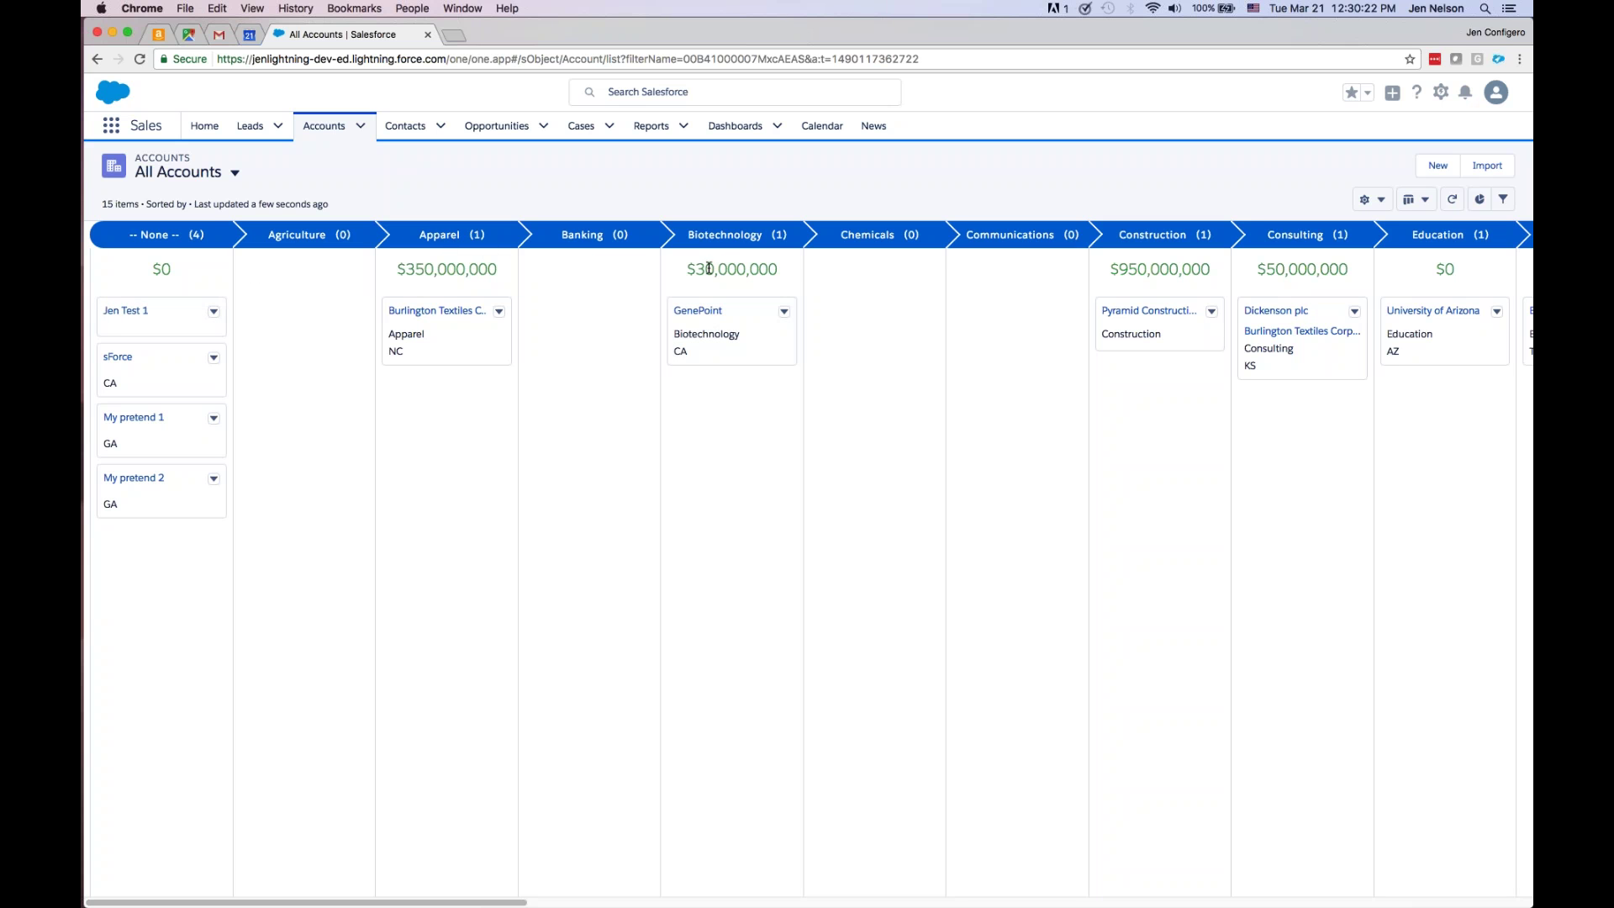
left_click_drag(692, 268, 779, 269)
left_click(834, 323)
- Go to Opportunities and display the All Opportunities list view
left_click(496, 126)
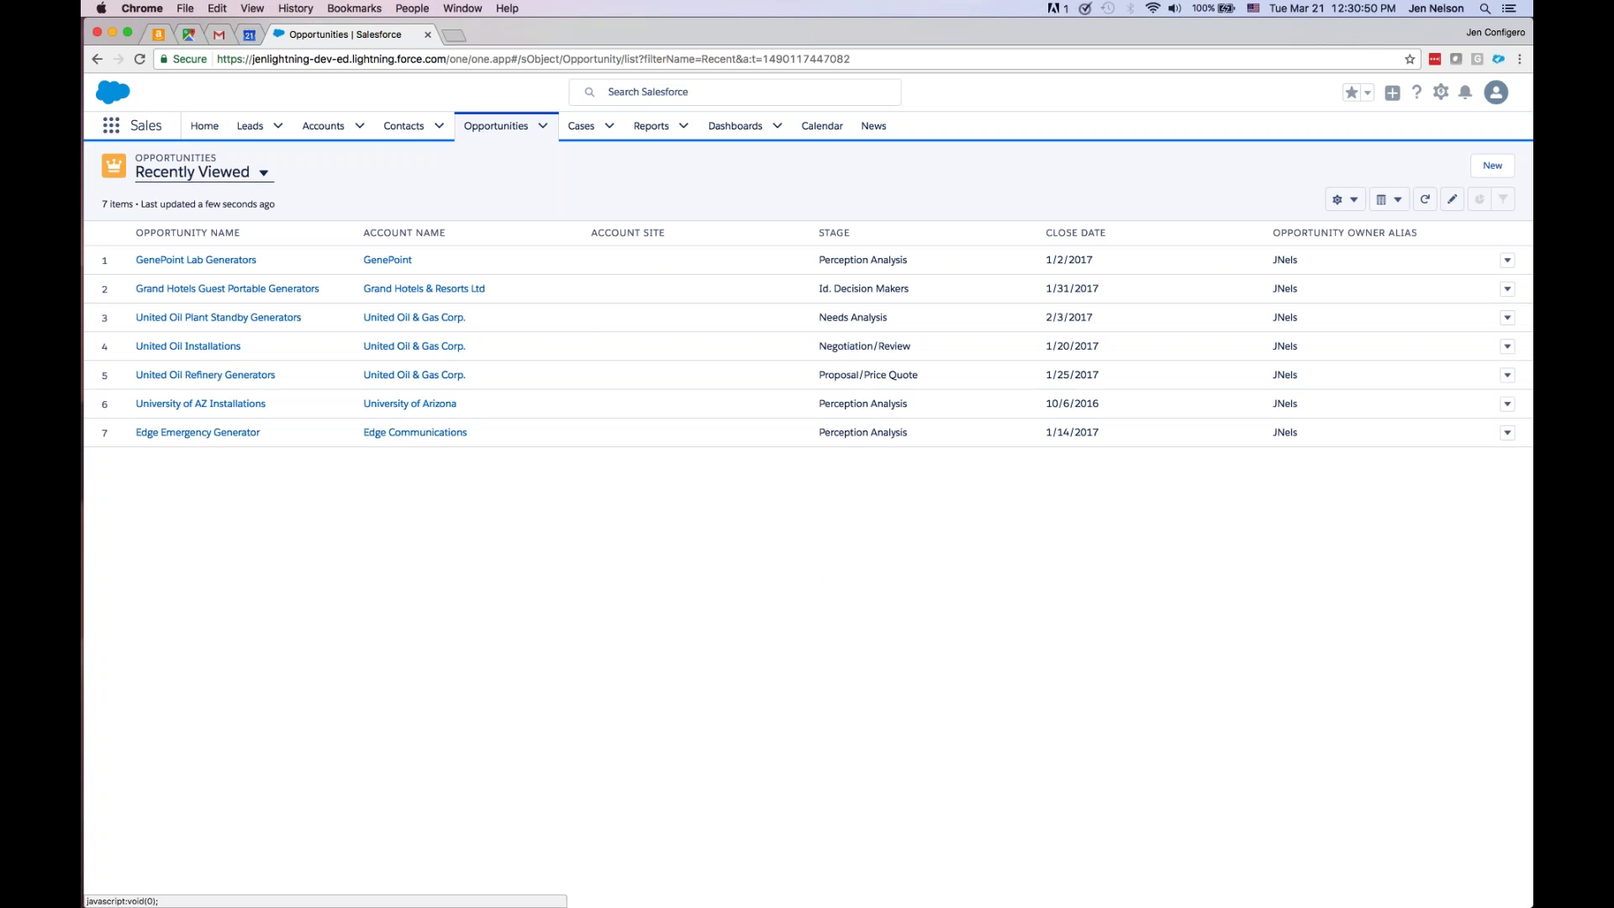
left_click(264, 174)
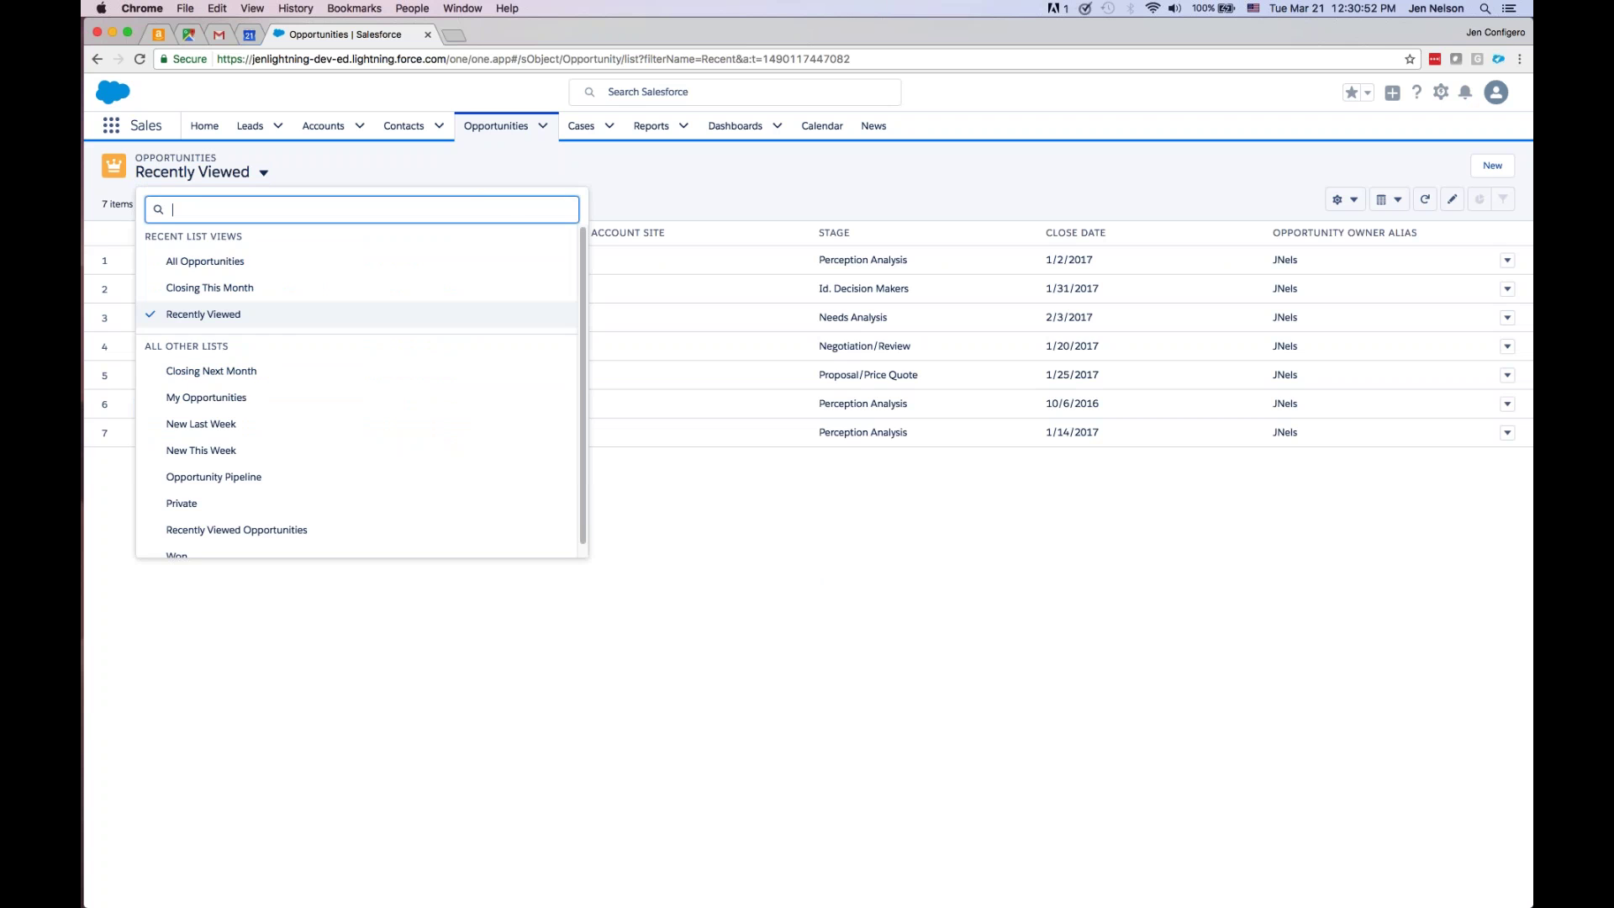
key("Return")
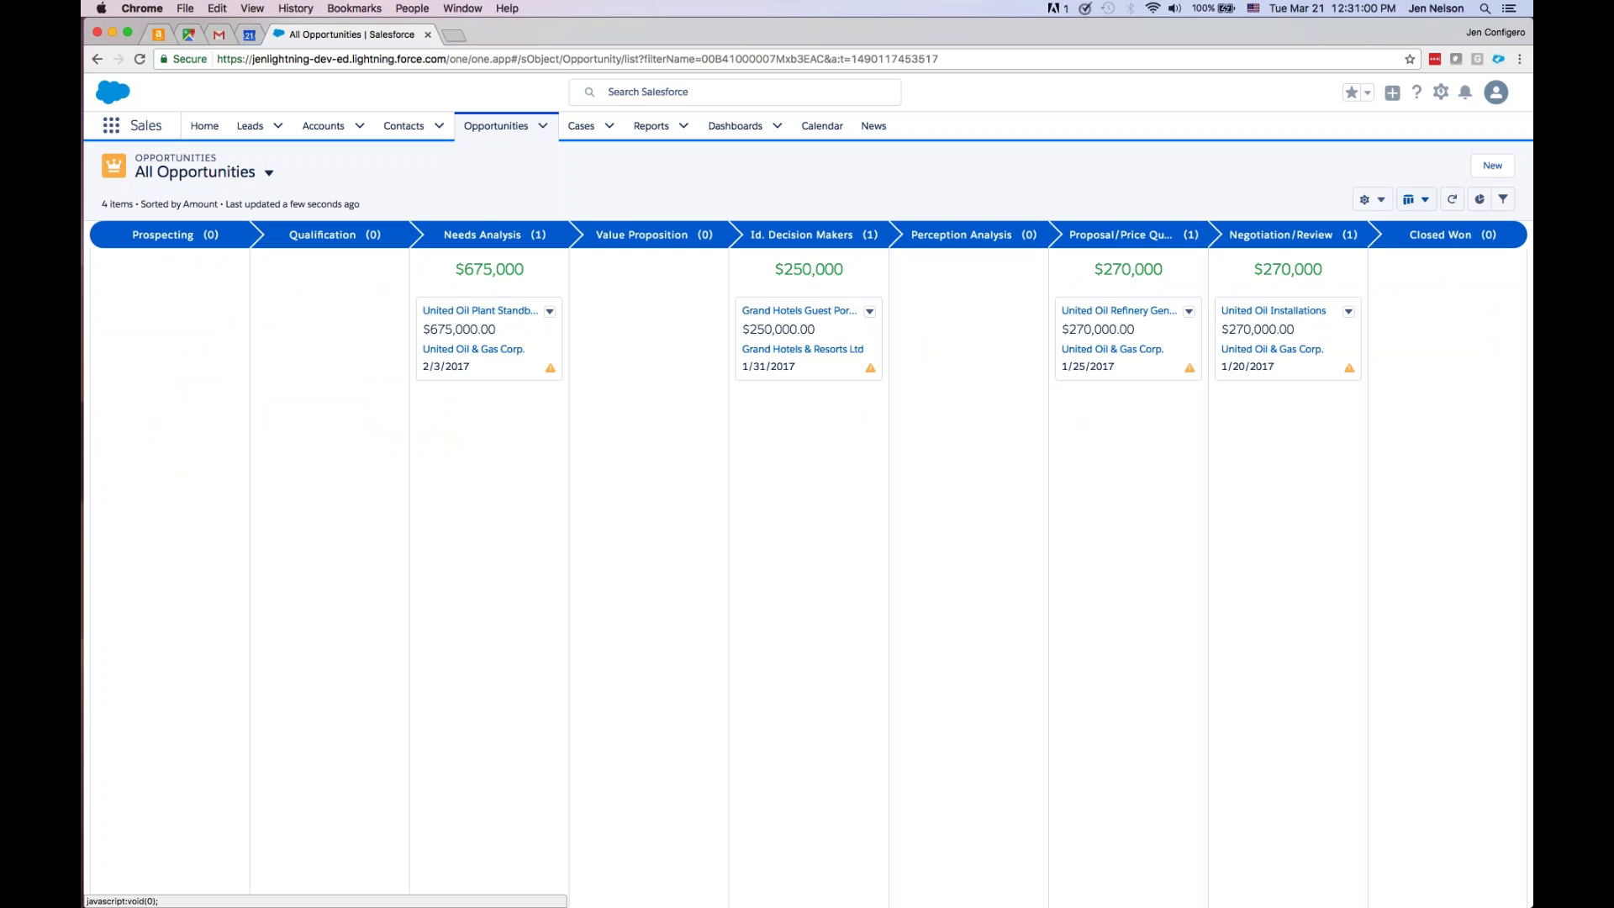
- Review the Summarize By options and Group By field in the All Opportunities Kanban settings, and close them without saving
left_click(1381, 201)
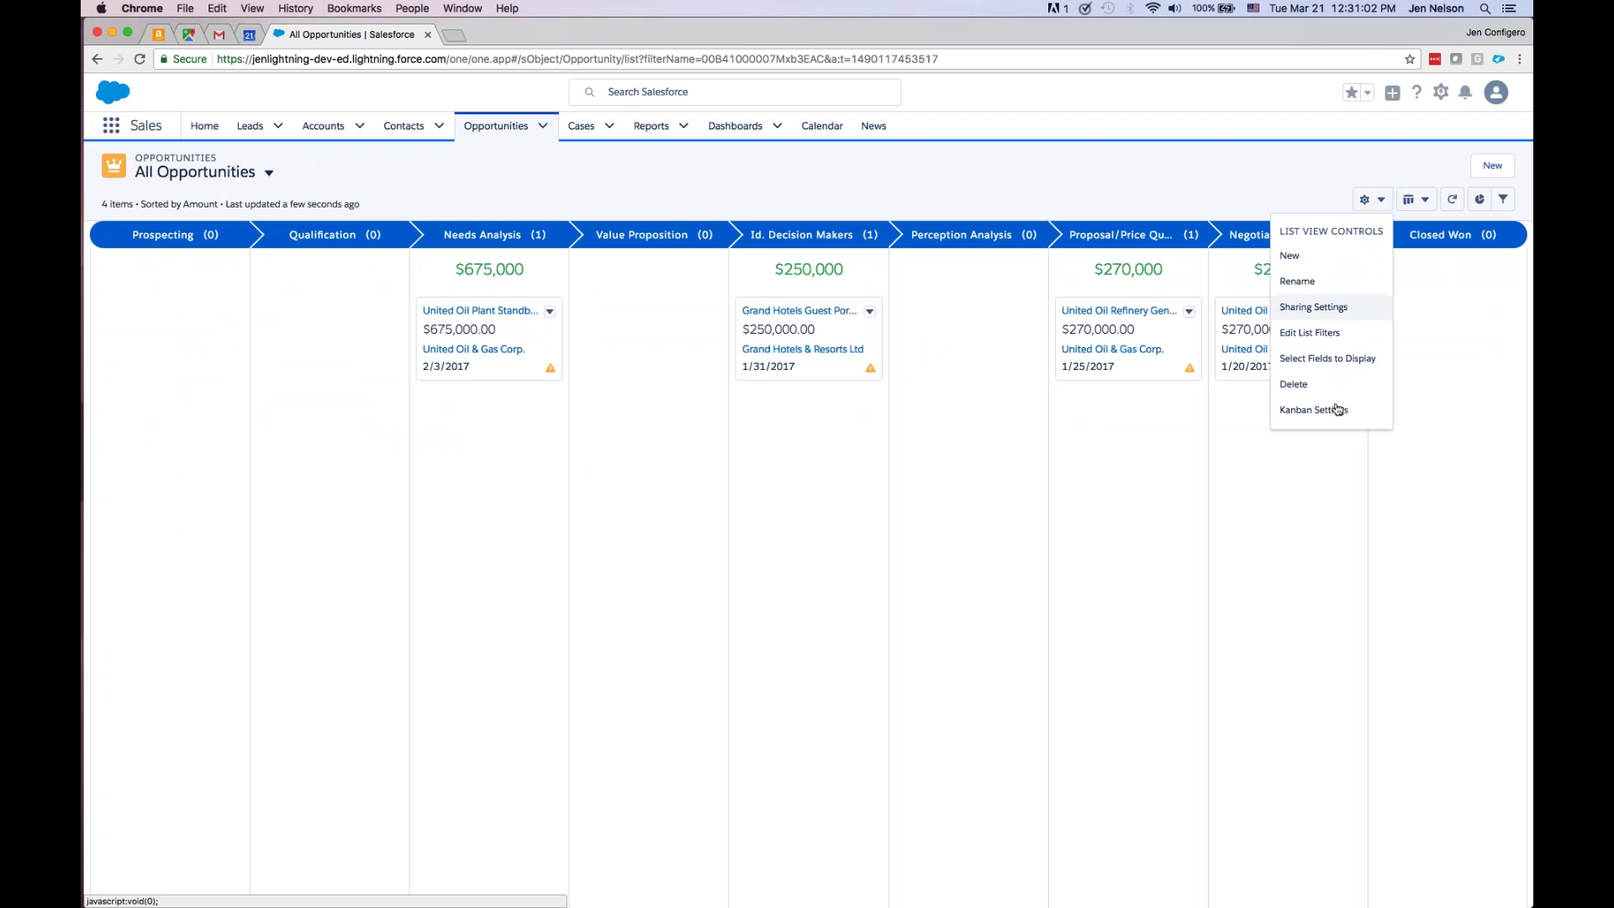
left_click(1338, 410)
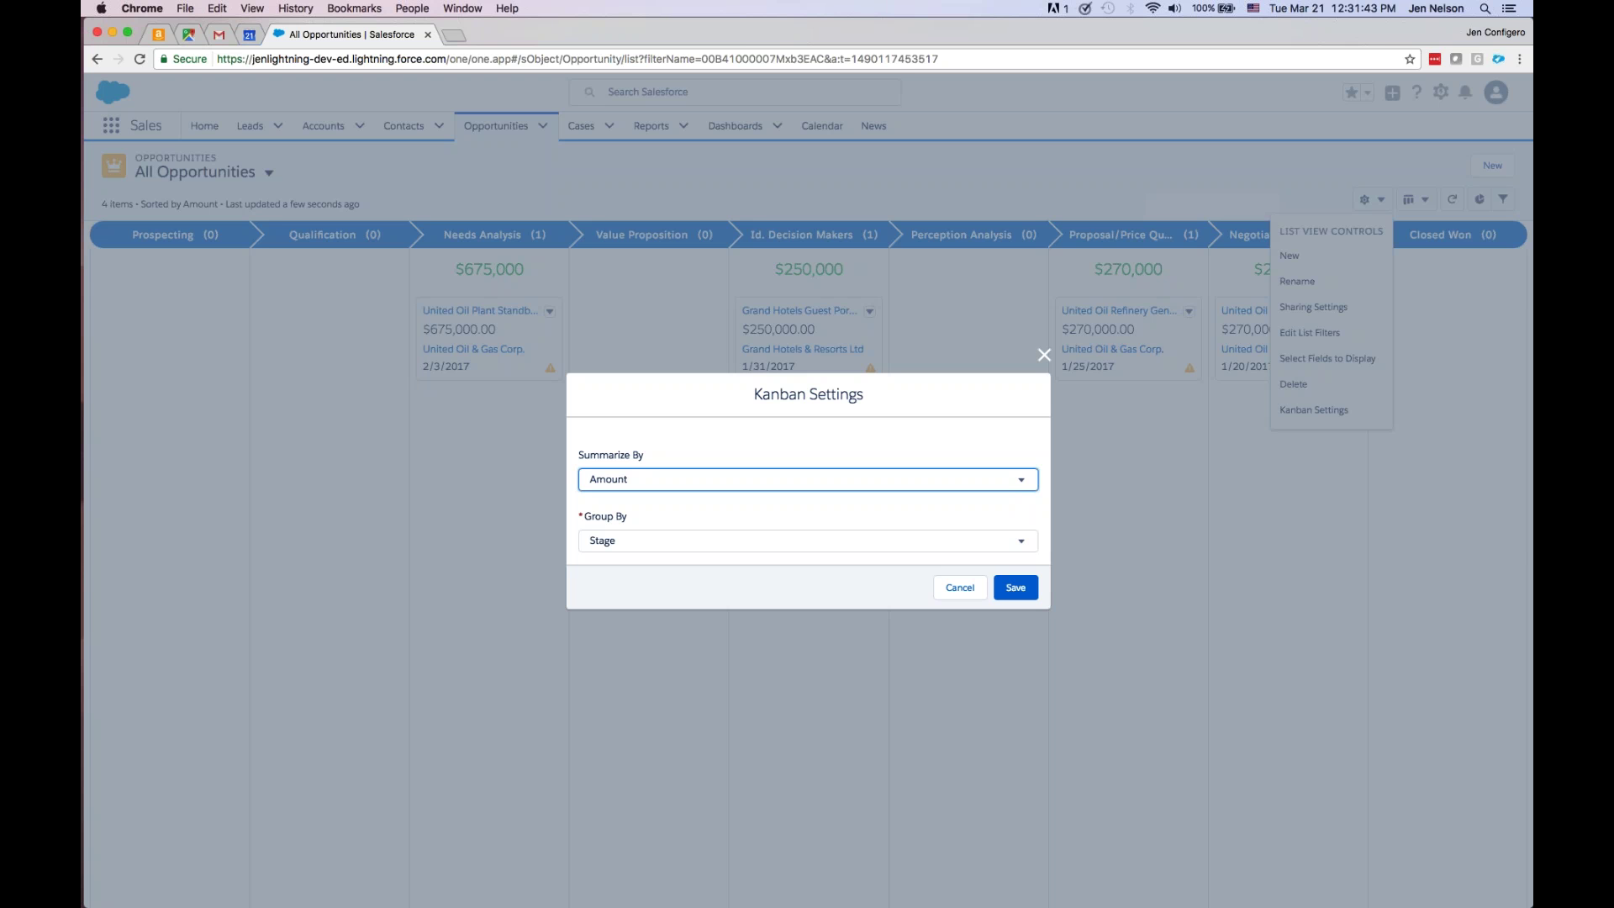
left_click(959, 480)
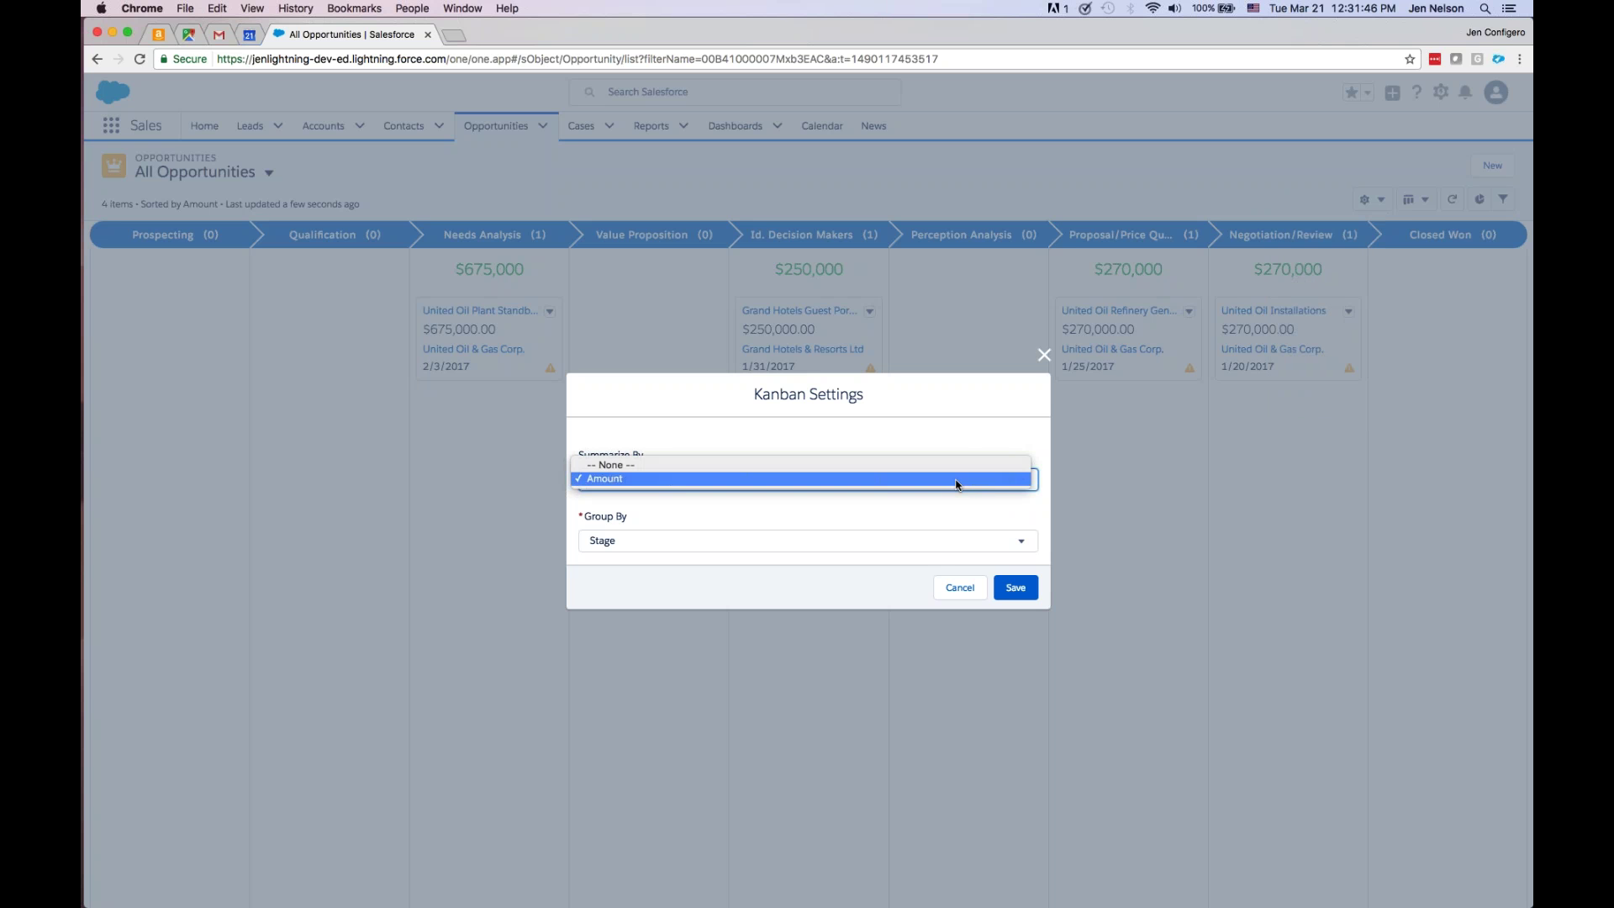
left_click(956, 479)
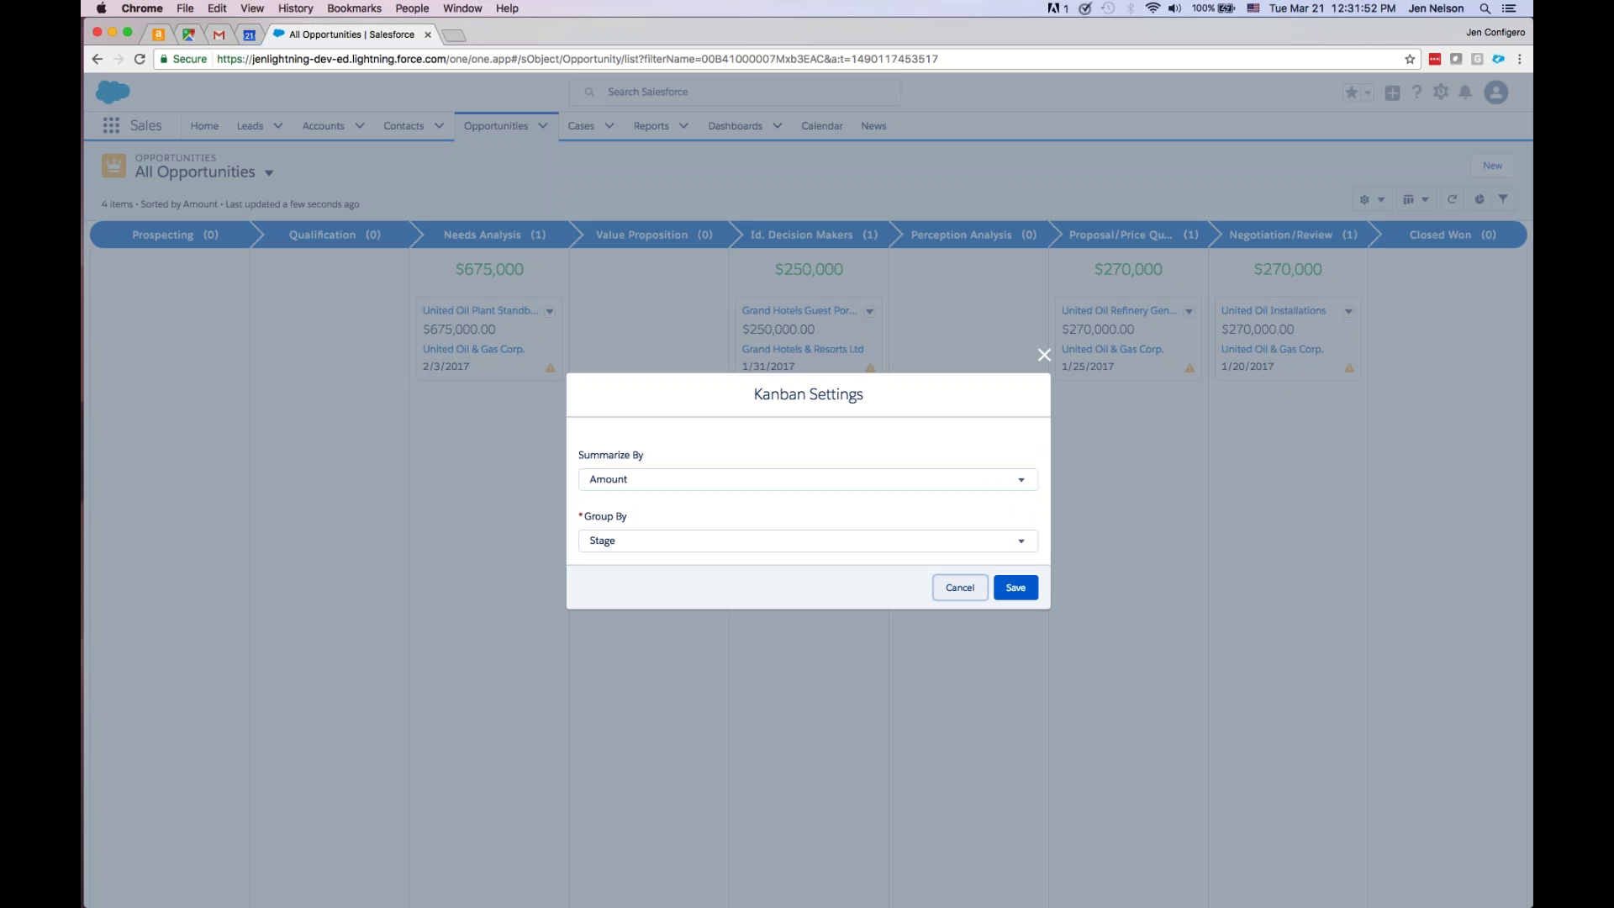
left_click(938, 587)
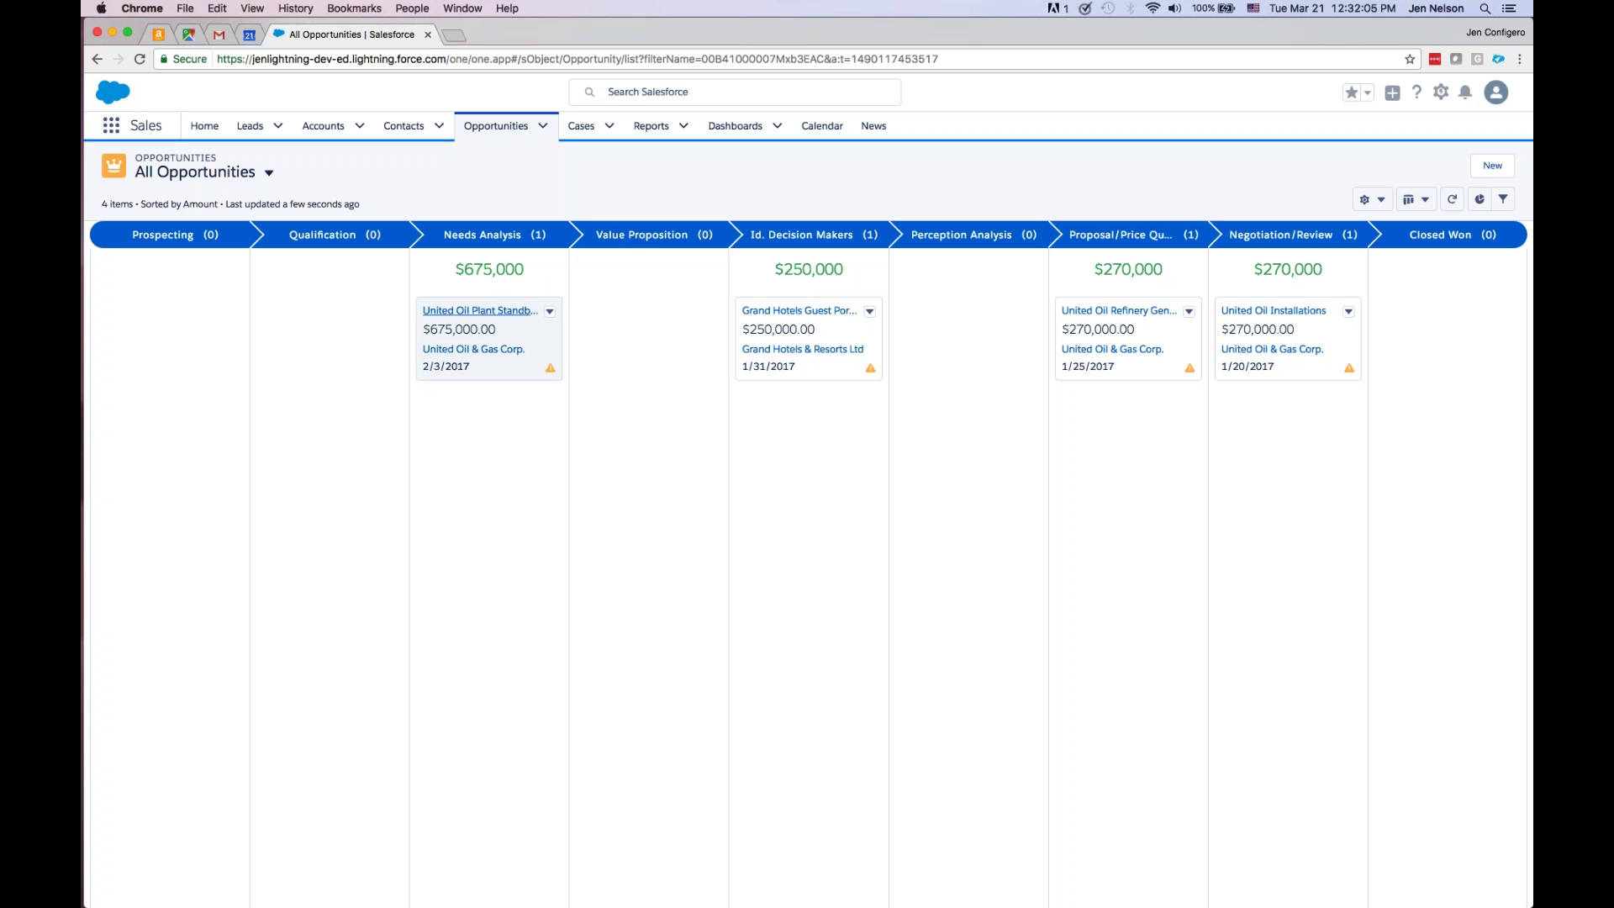
- Open the United Oil Plant Standby Generators opportunity from the Needs Analysis column, and open Setup from it
left_click(481, 310)
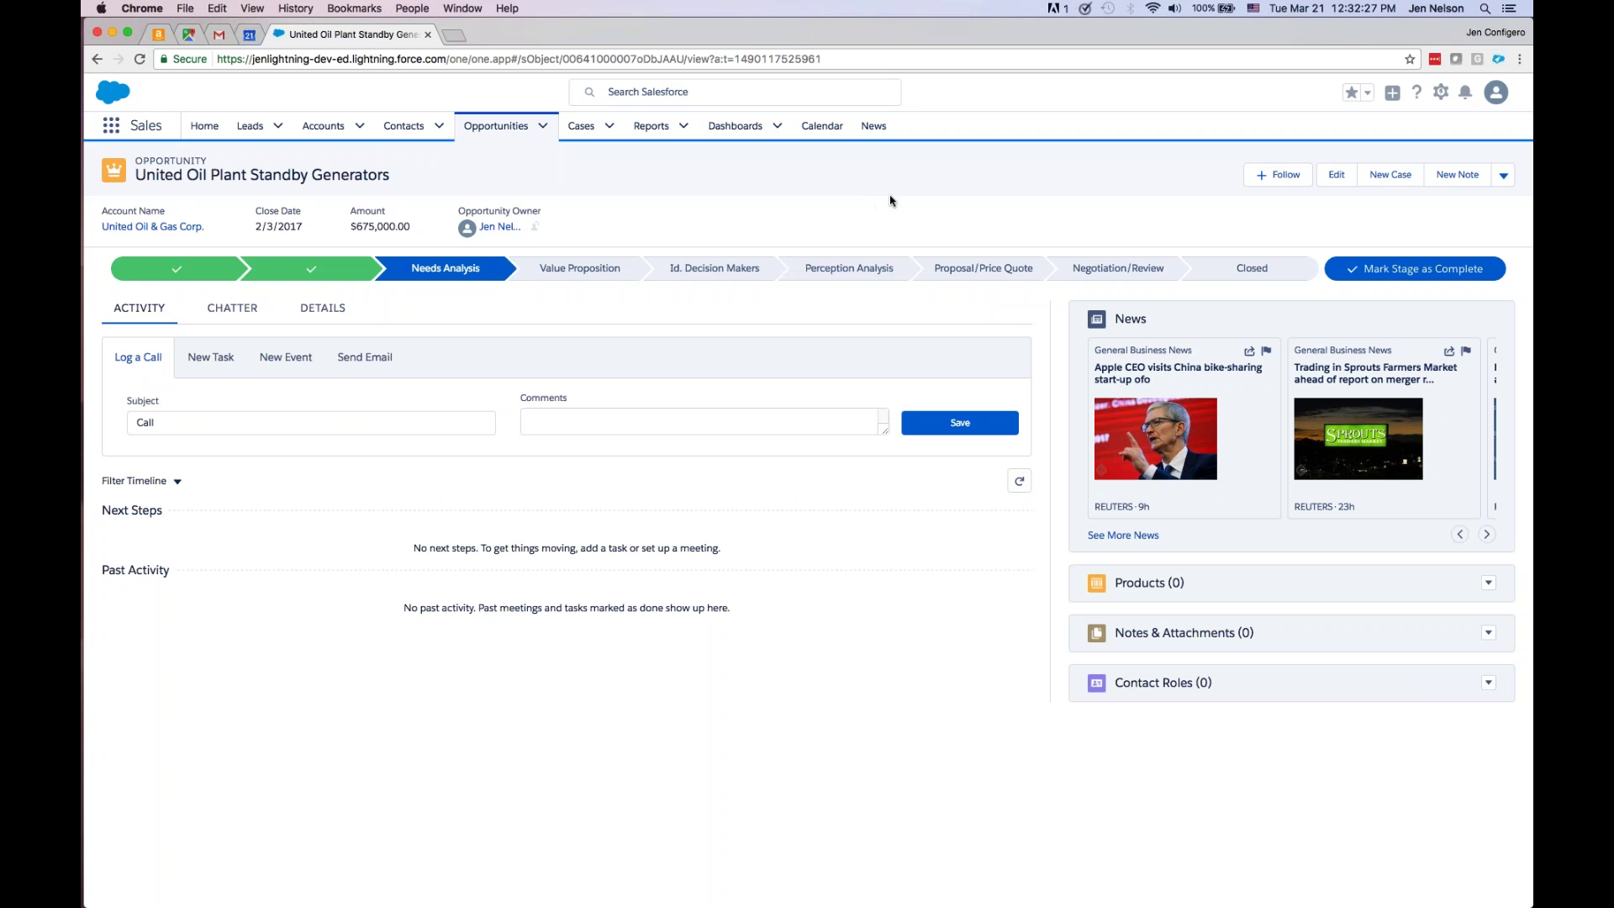
left_click(1440, 92)
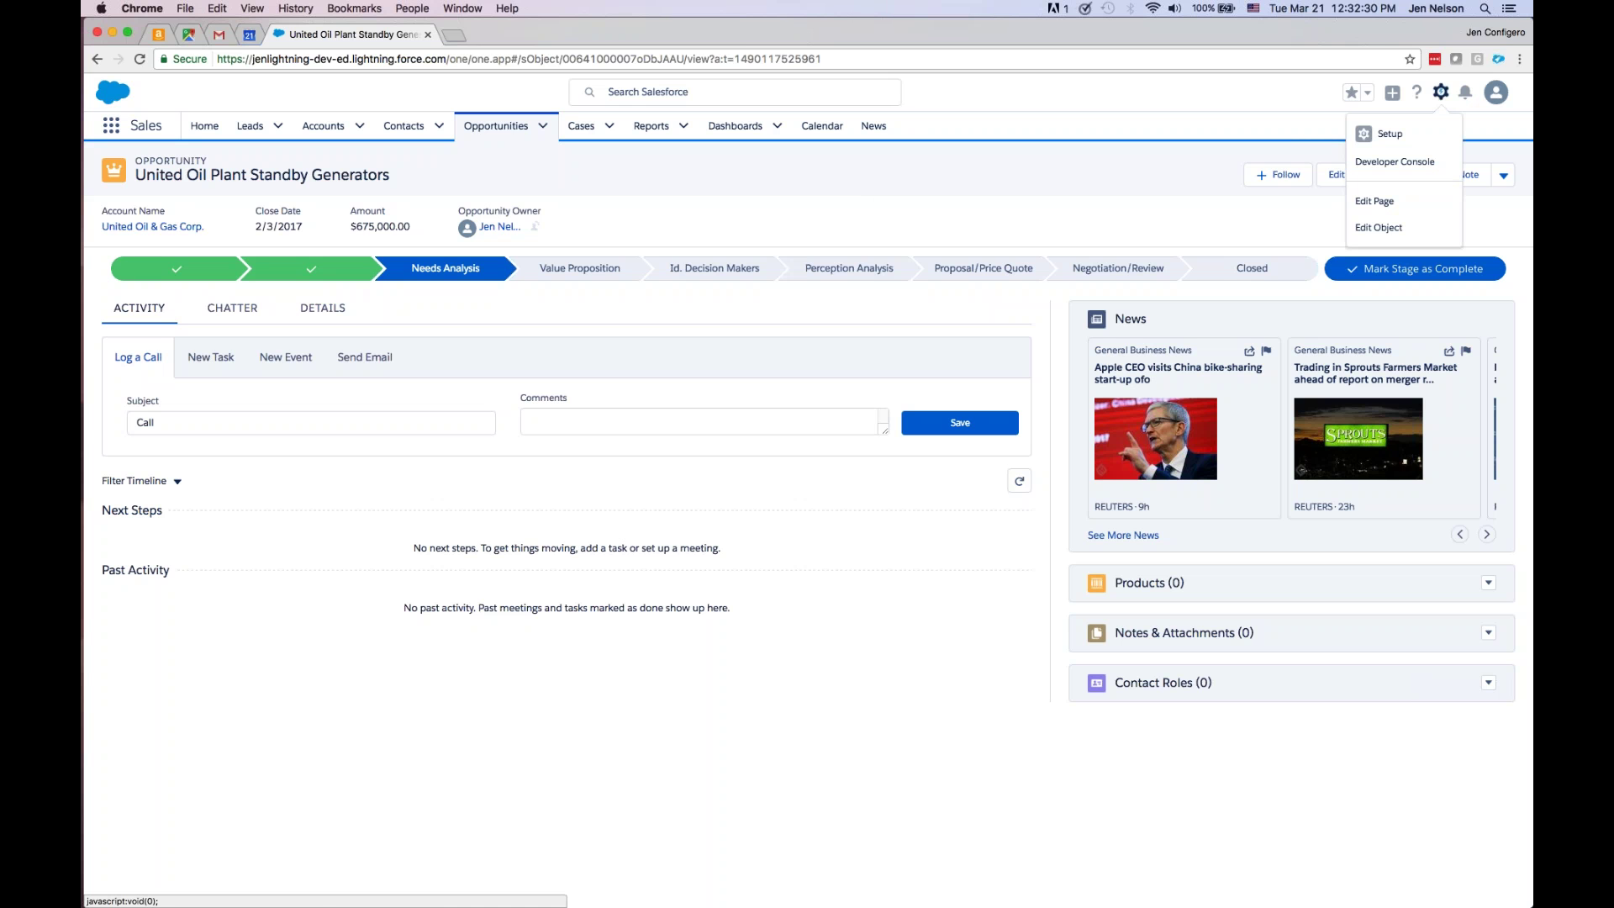
left_click(1398, 137)
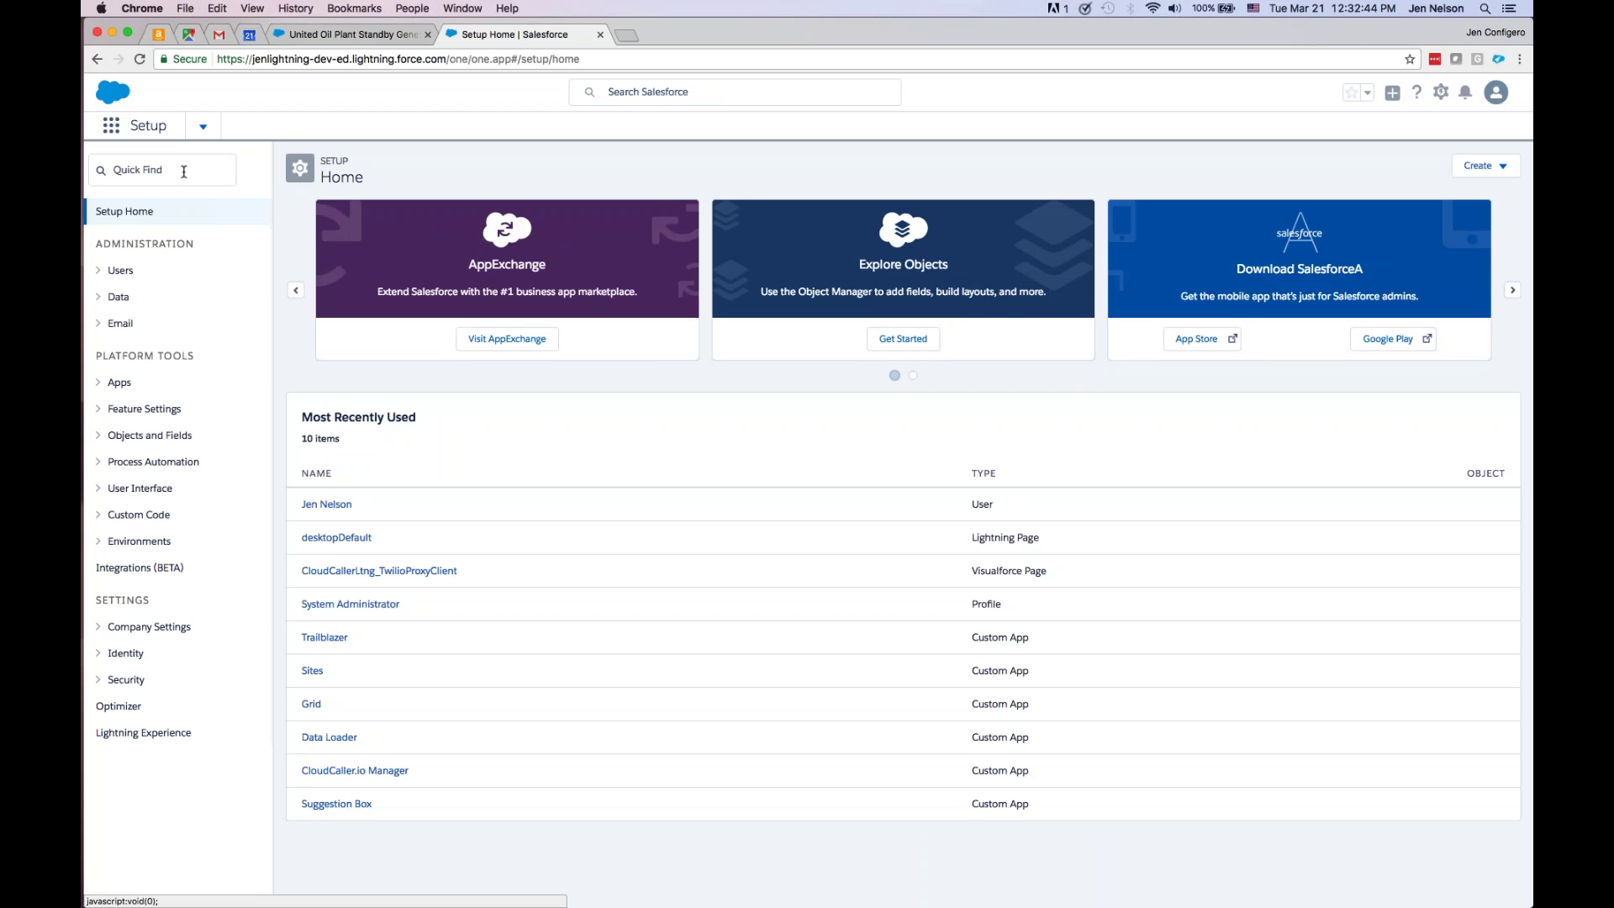
- Search Setup for "sales p" and "path", and open Path Settings
left_click(184, 172)
type("sales p")
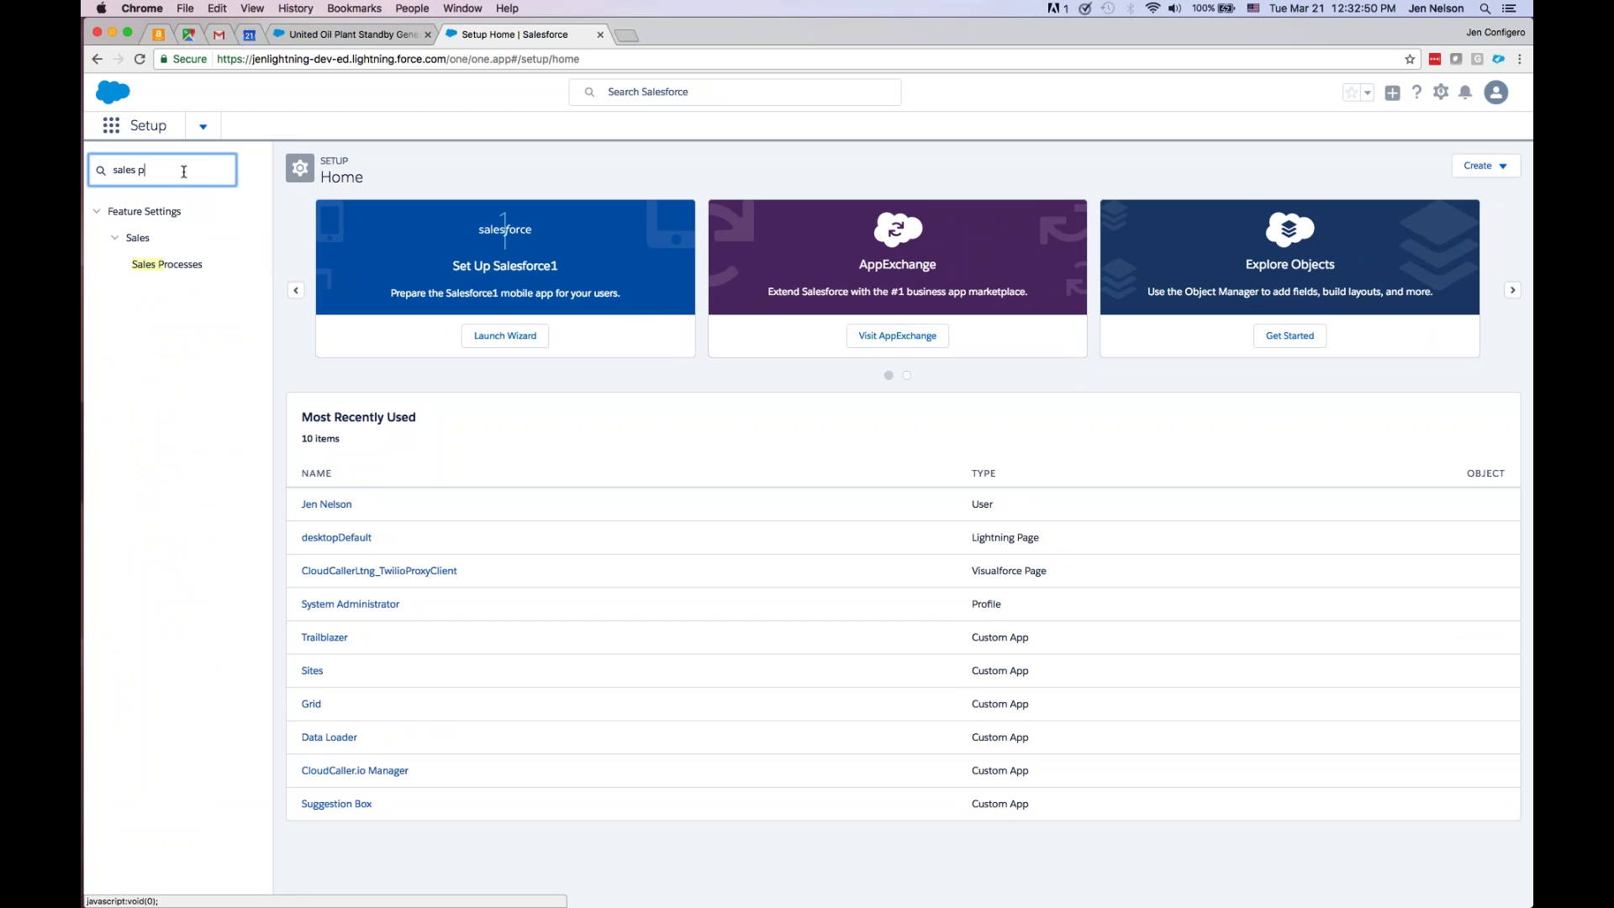
left_click_drag(148, 171, 103, 171)
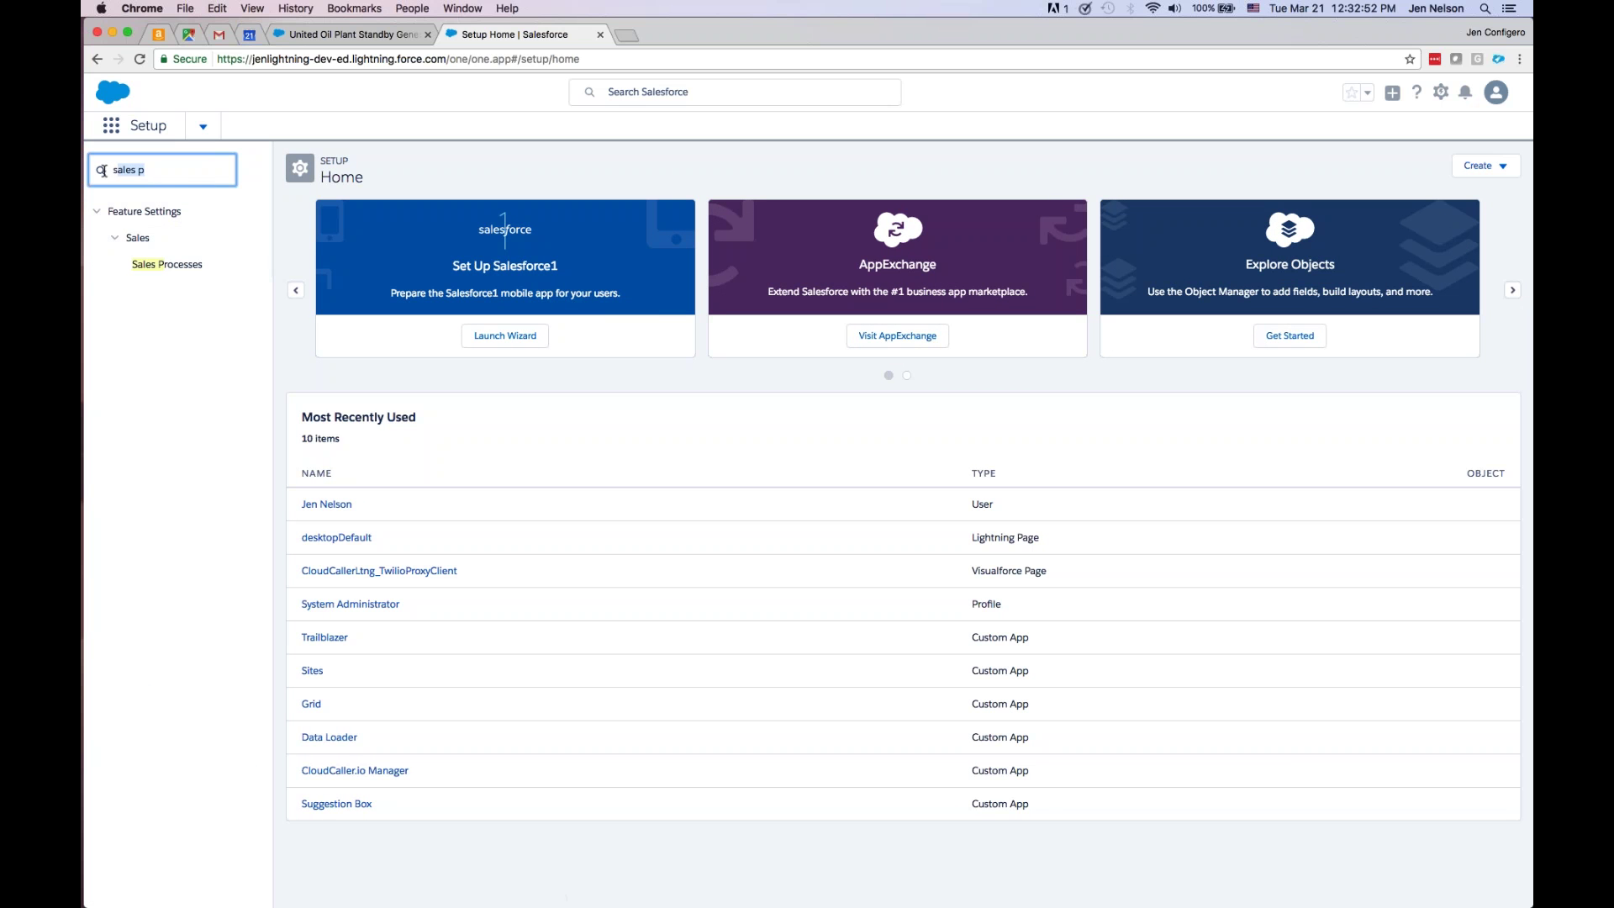
type("path")
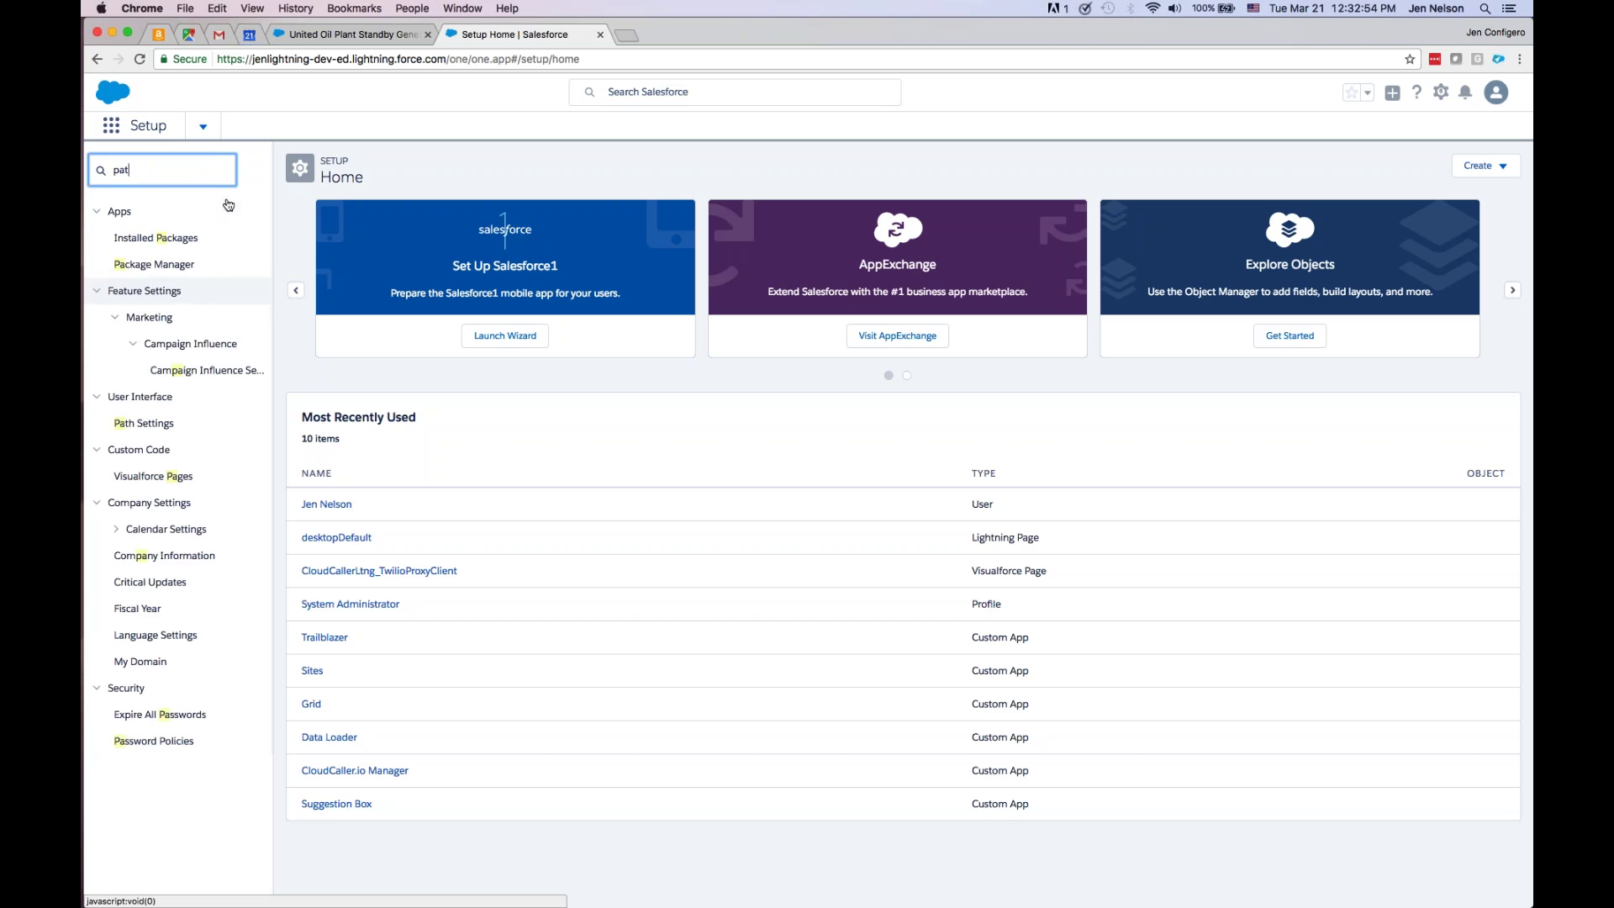
left_click(216, 235)
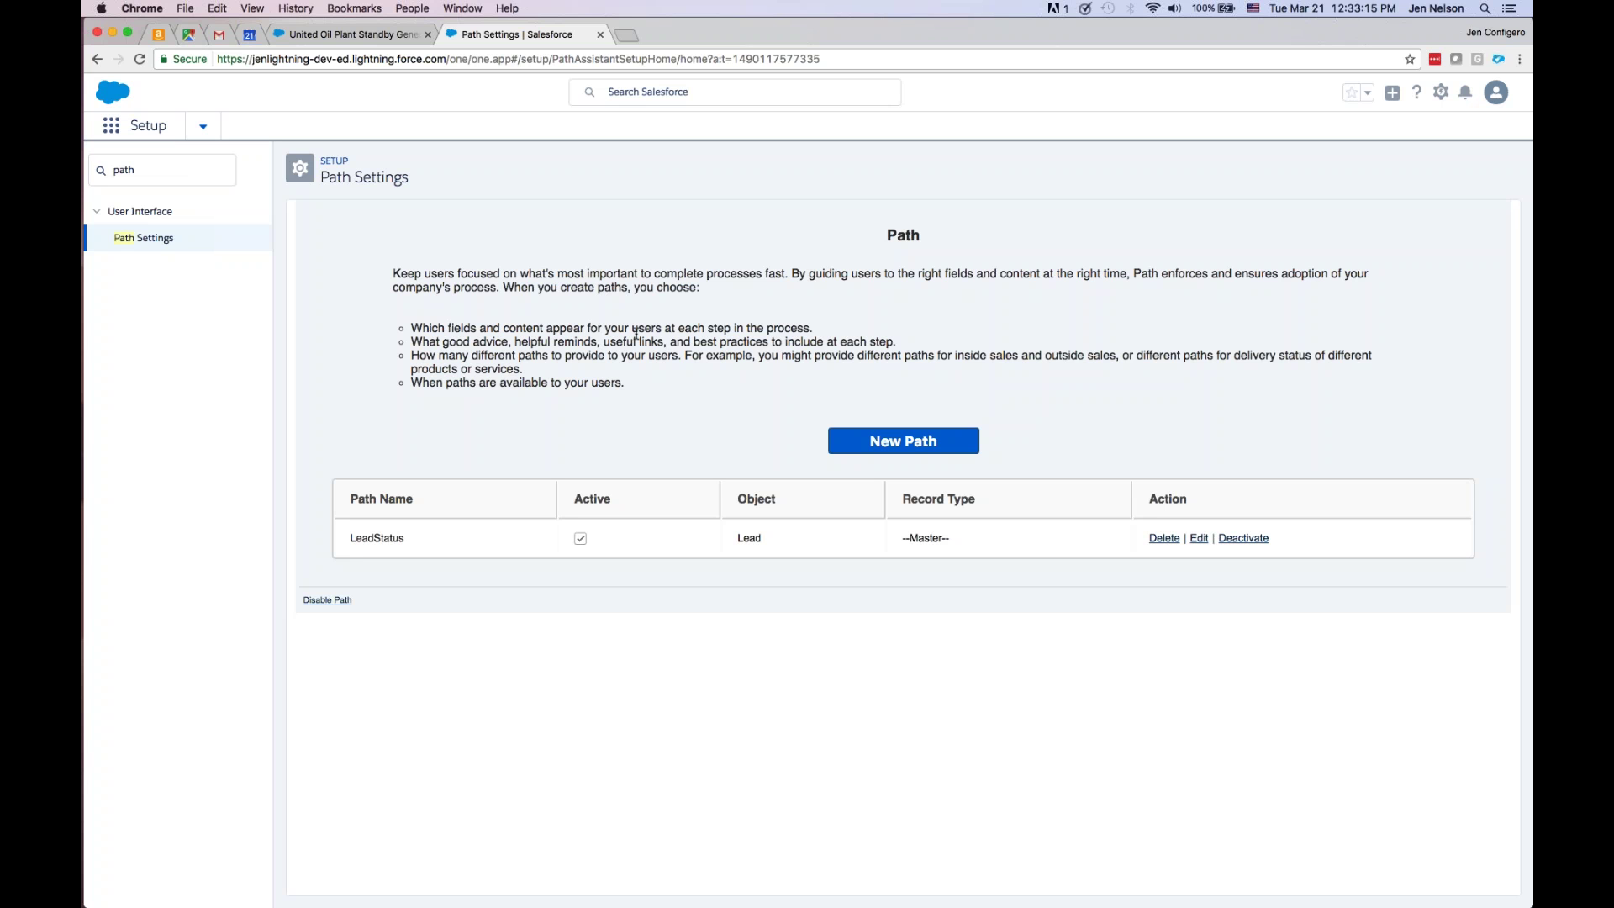
- Start a new path named Example 1 for the Opportunity object
left_click(857, 446)
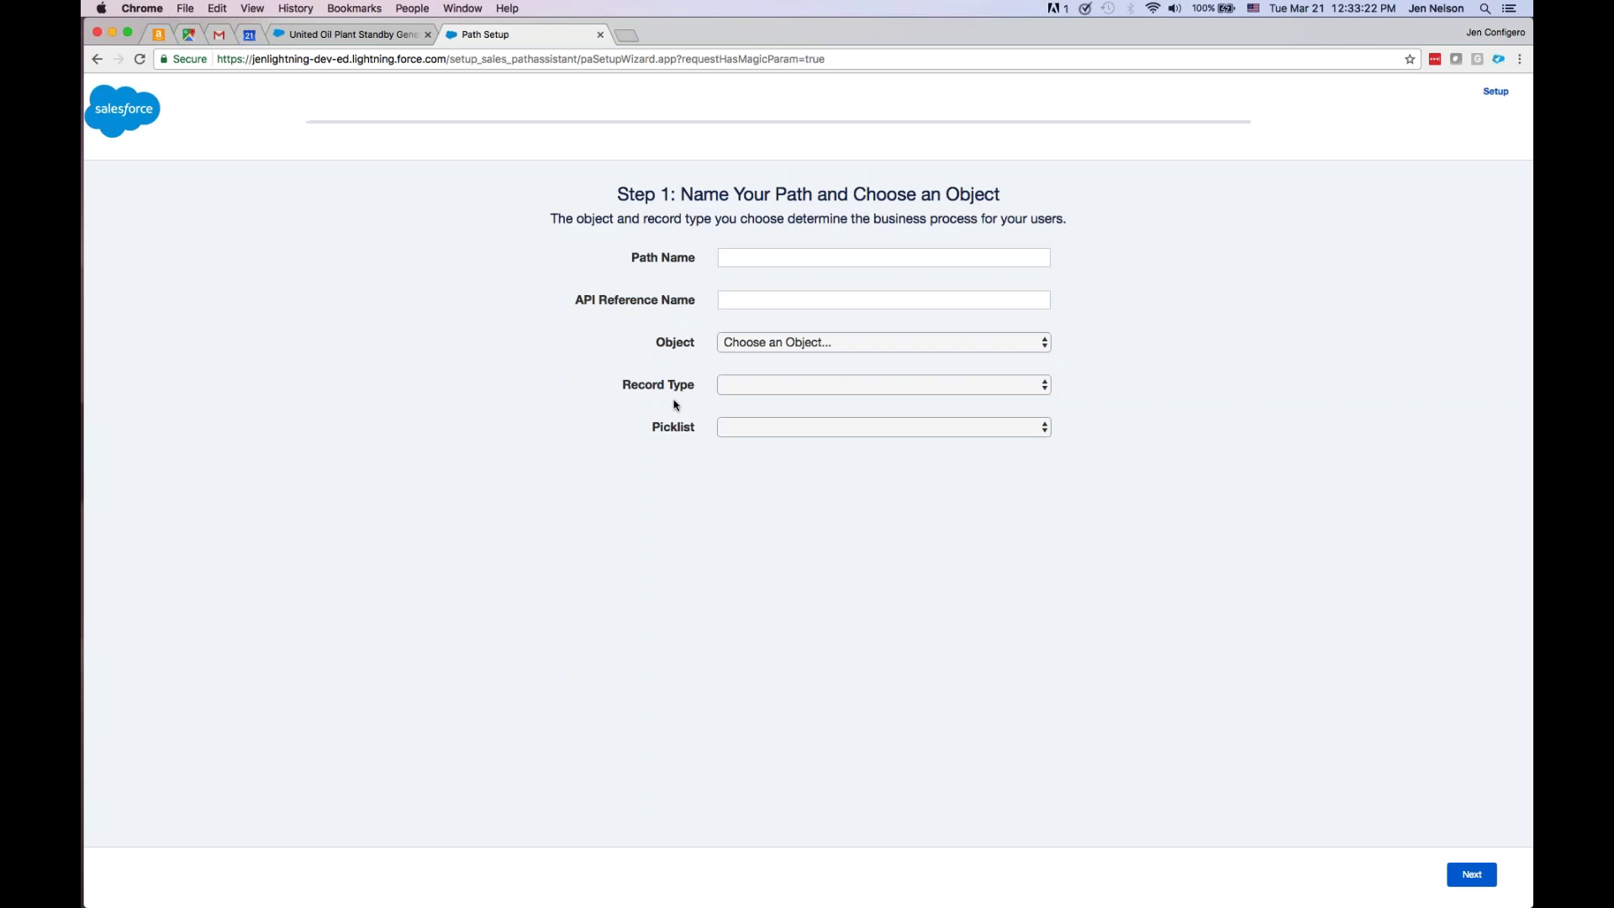
left_click(804, 257)
type("E")
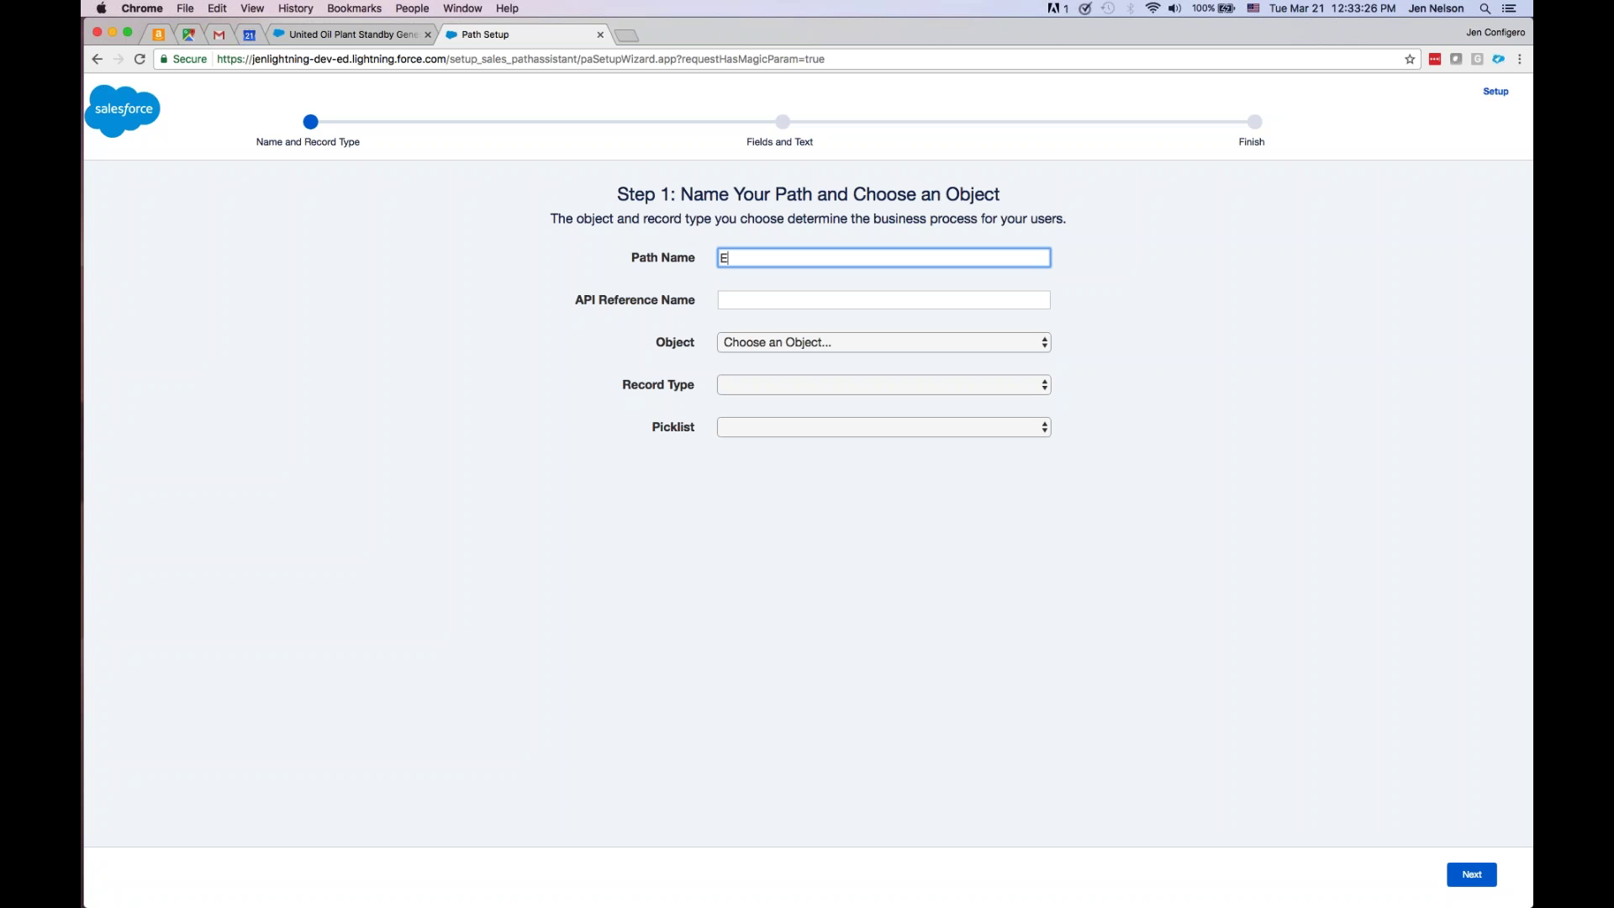
type("xample 1")
key("Tab")
left_click(850, 342)
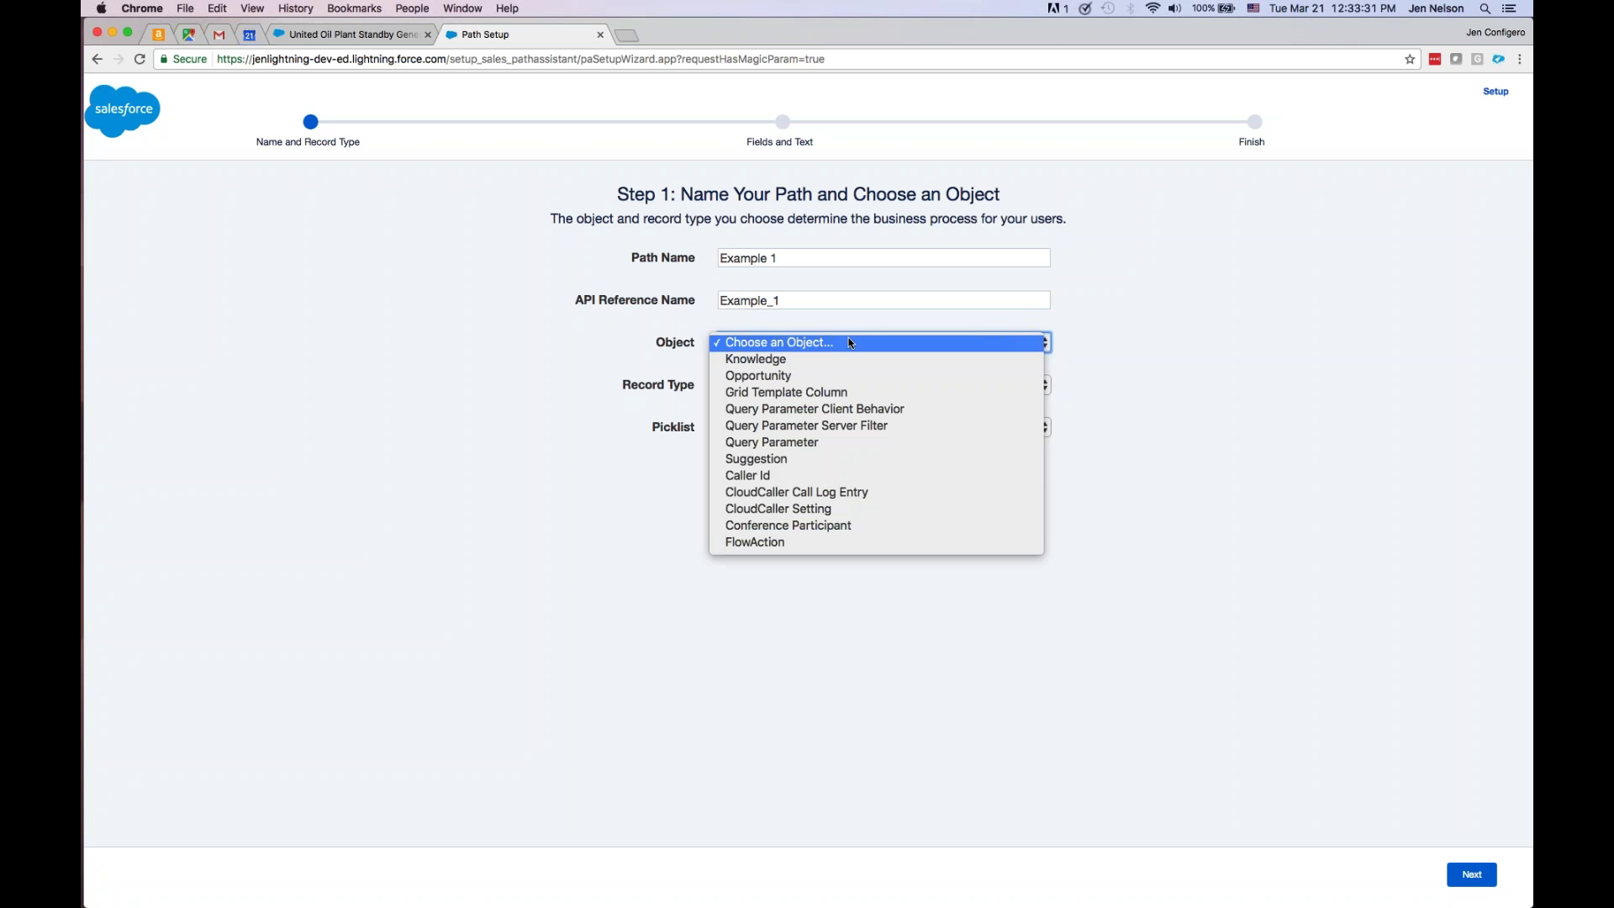
key("Return")
- Keep the Master record type and Stage picklist, proceed to Fields and Text, and display the Needs Analysis stage's guidance
left_click(822, 386)
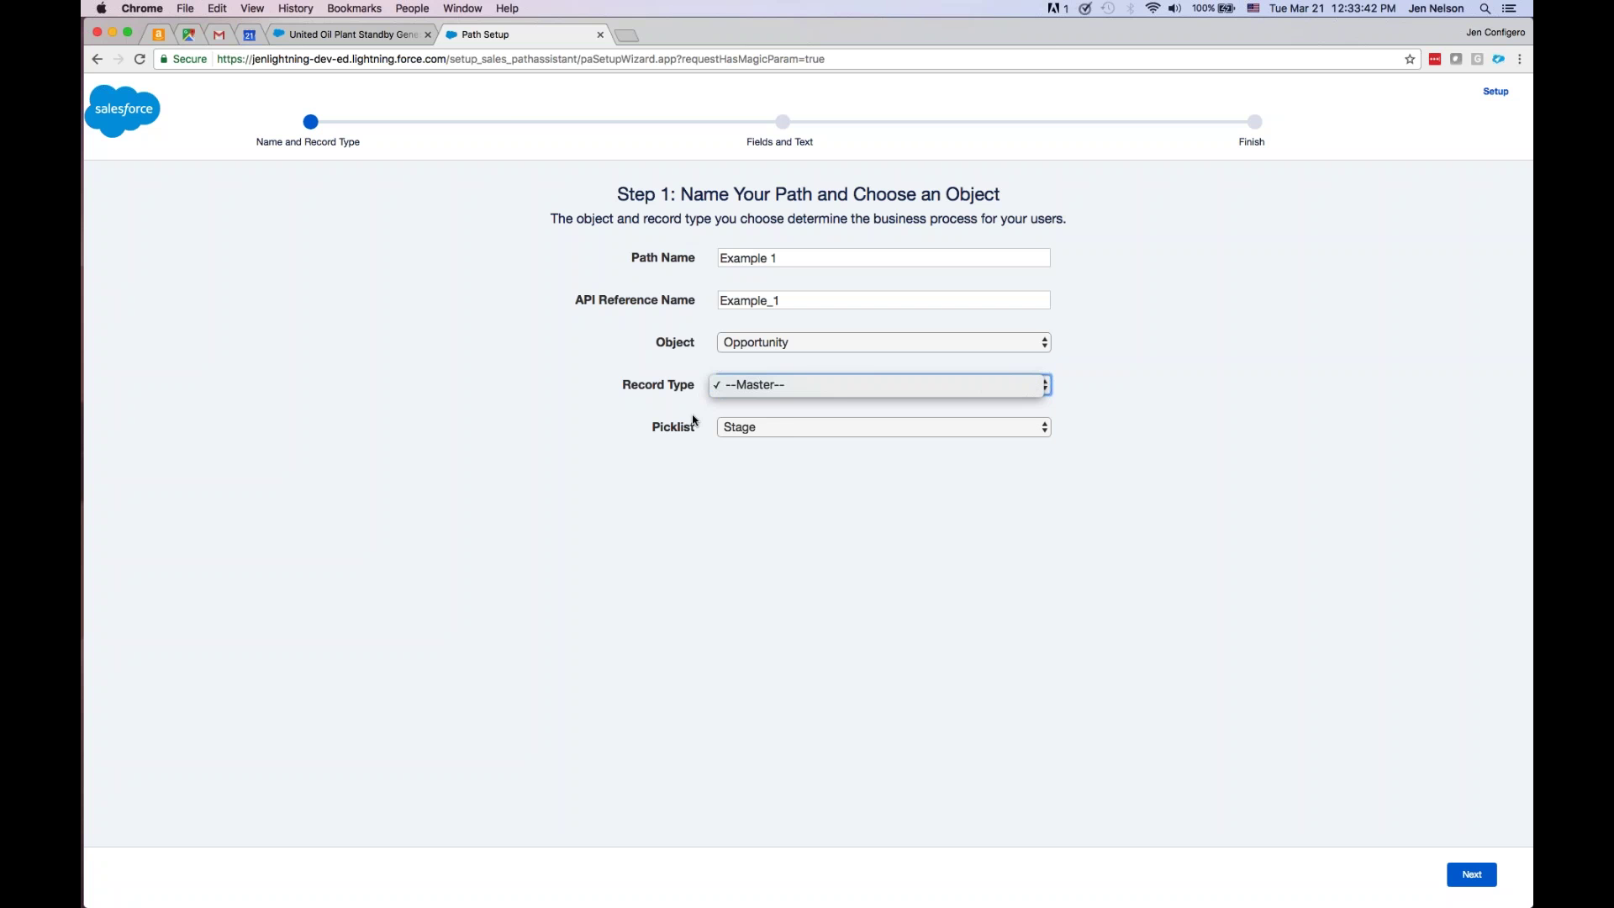
left_click(777, 428)
left_click(779, 427)
left_click(779, 427)
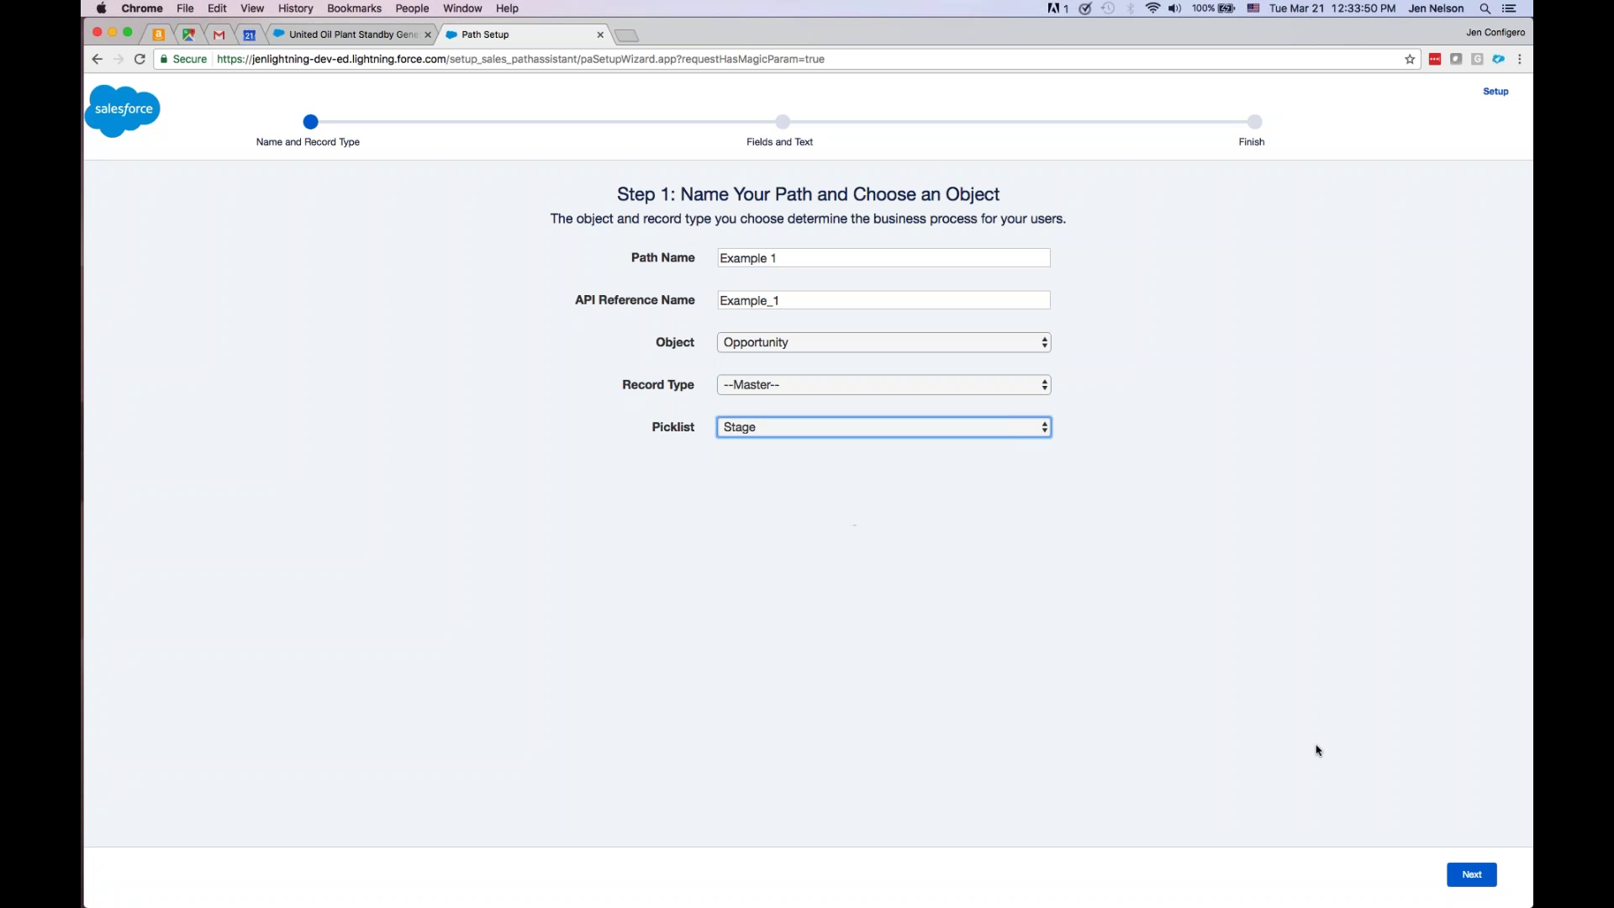
left_click(1470, 875)
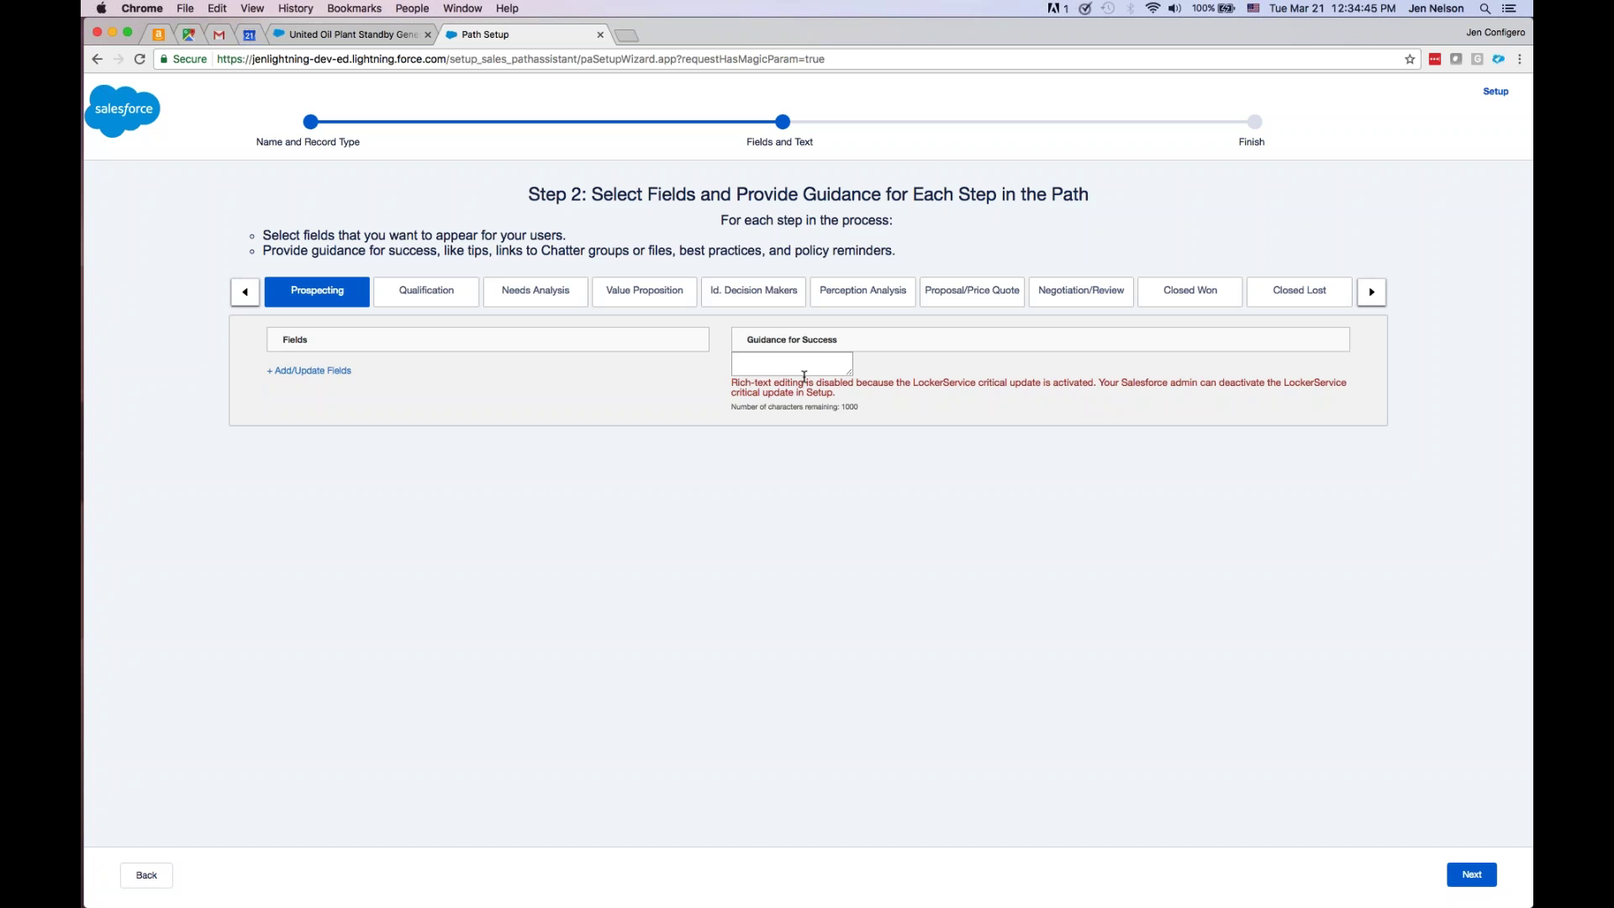
left_click(535, 295)
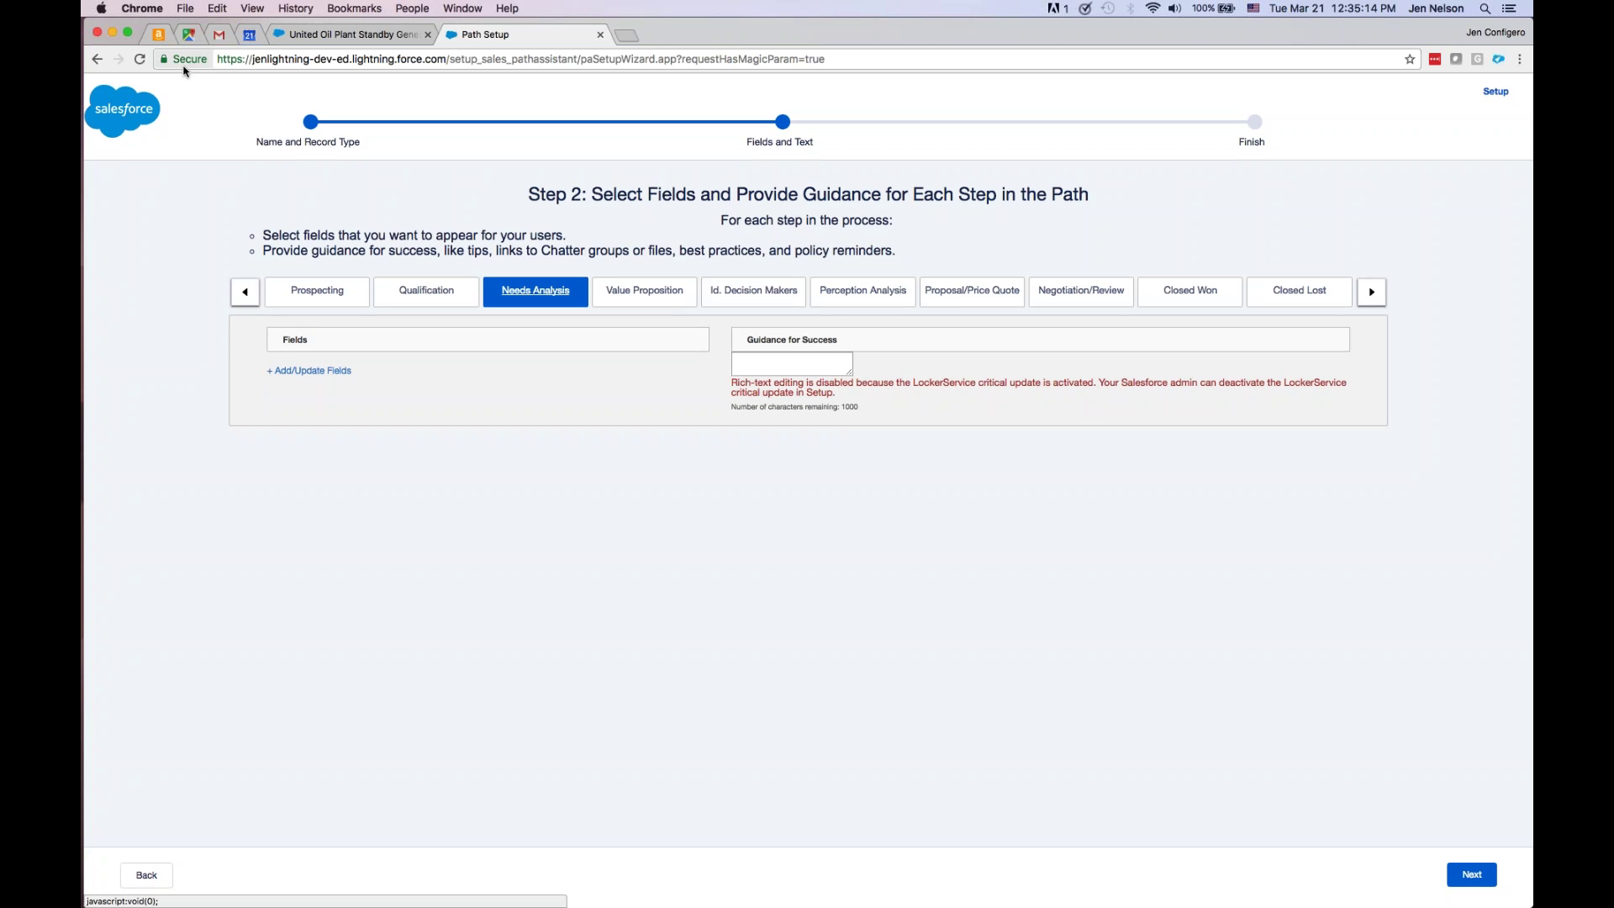
- Leave the path wizard without saving, return to the opportunity record, and check the time spent in its Needs Analysis stage
left_click(97, 59)
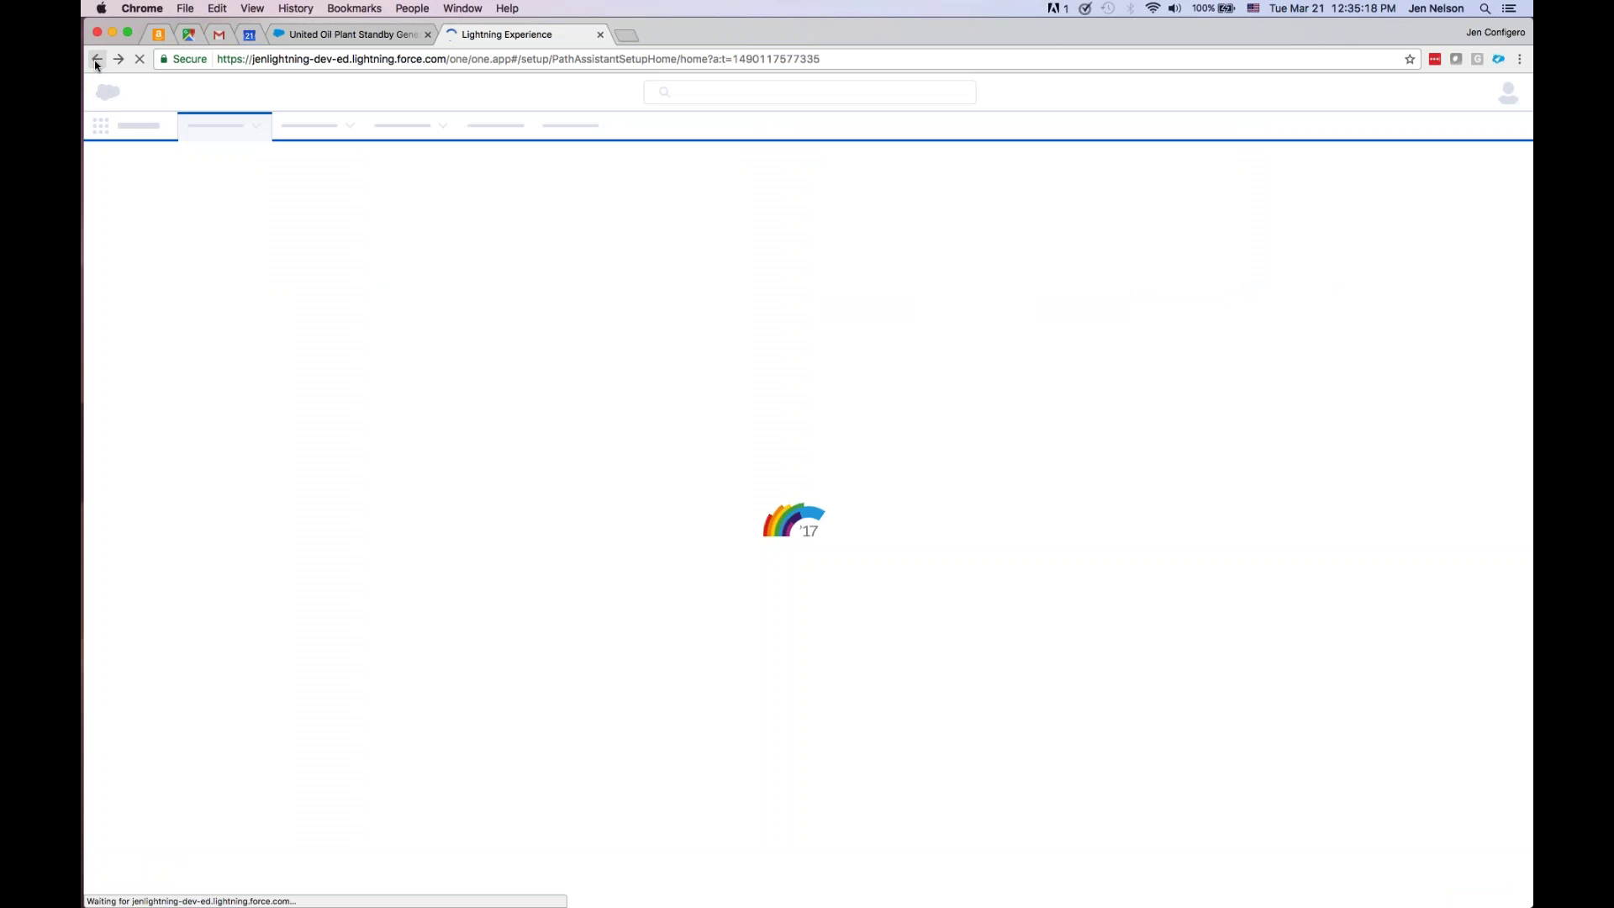
right_click(96, 61)
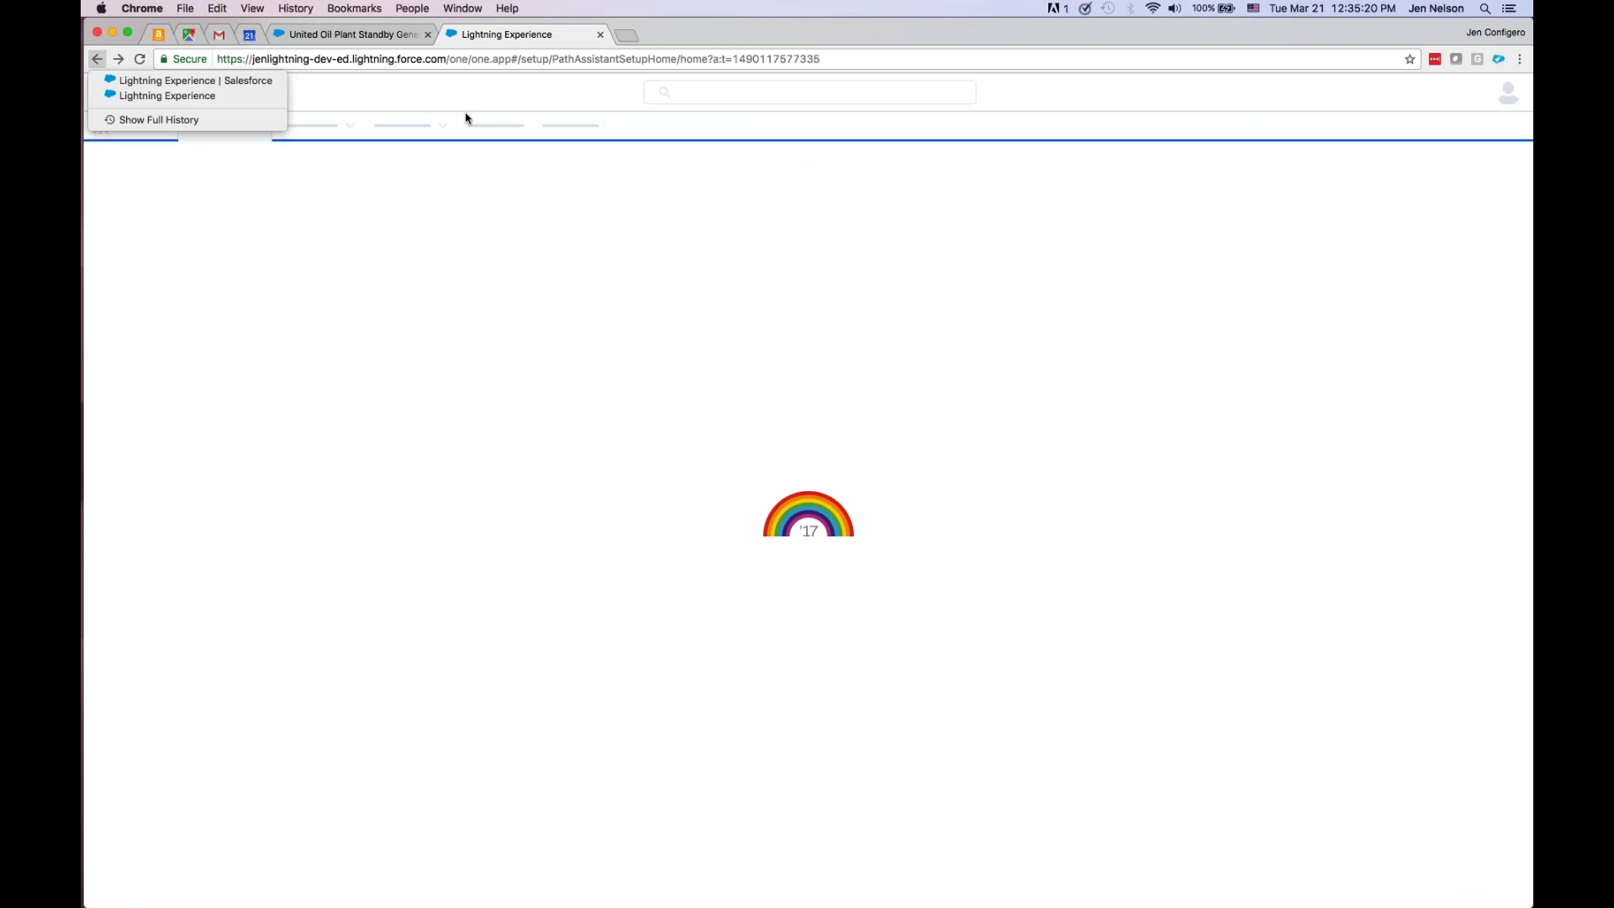
left_click(602, 40)
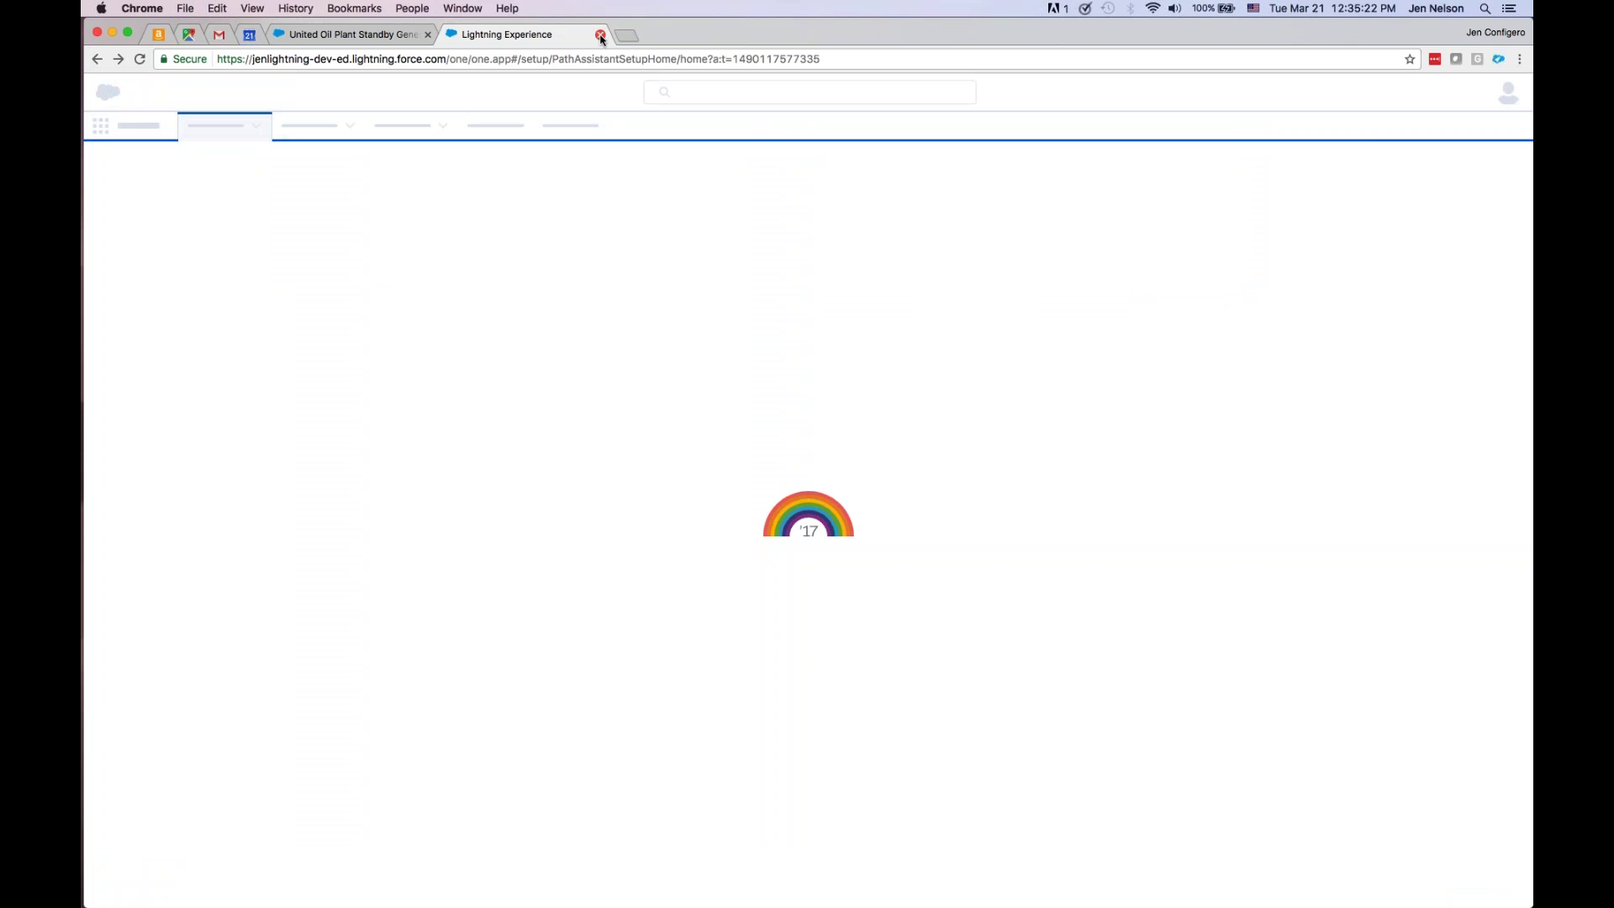
left_click(602, 40)
mouse_move(461, 274)
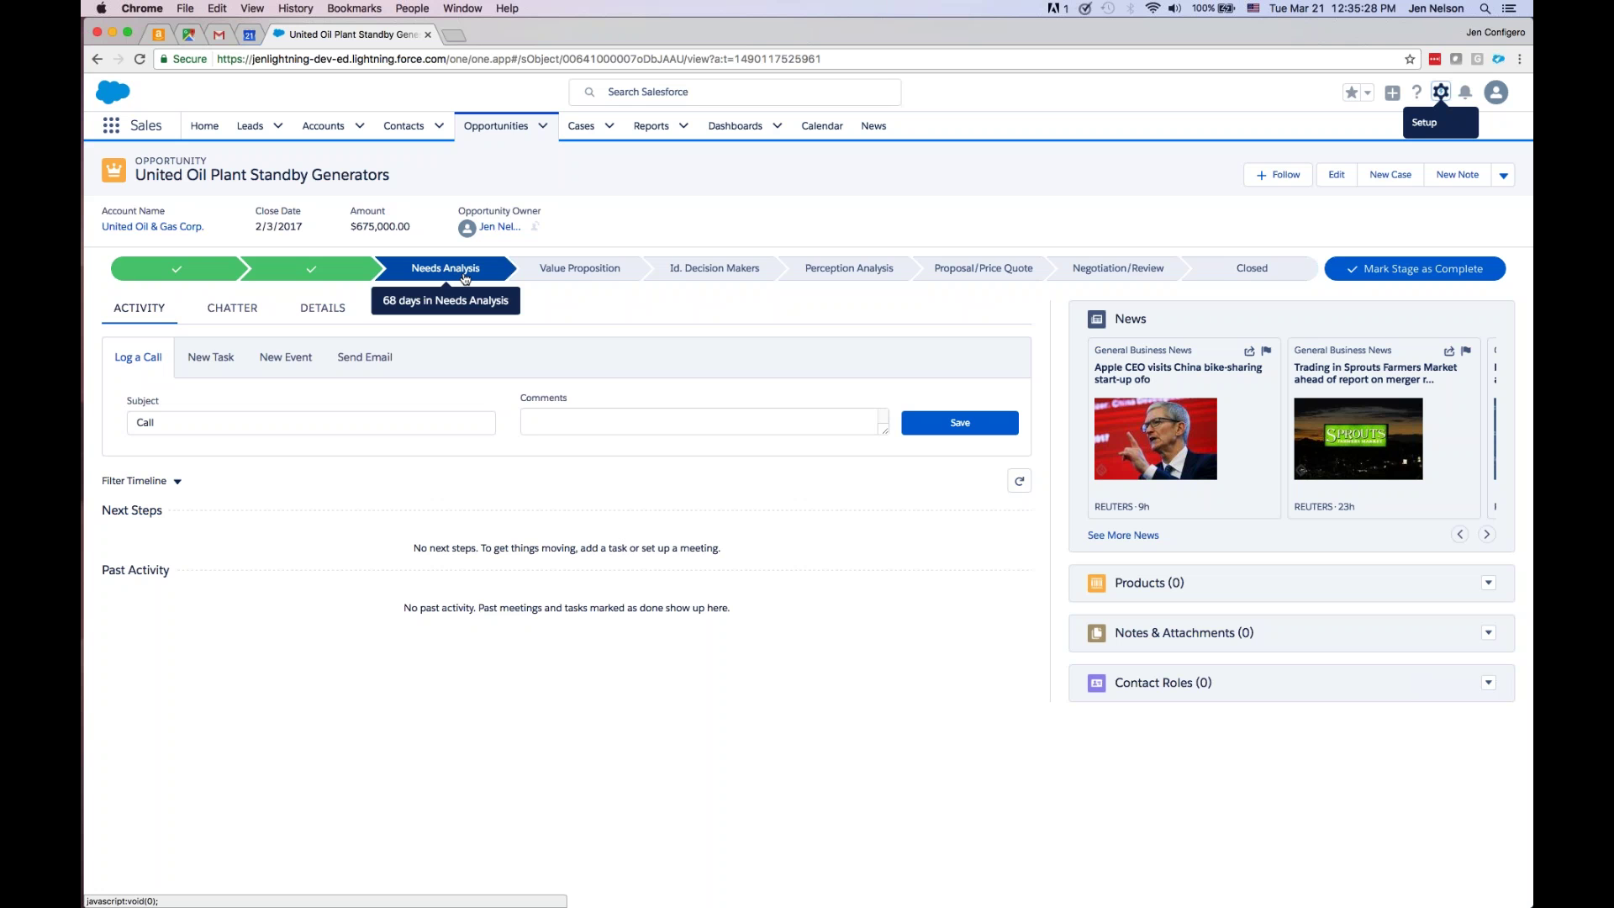
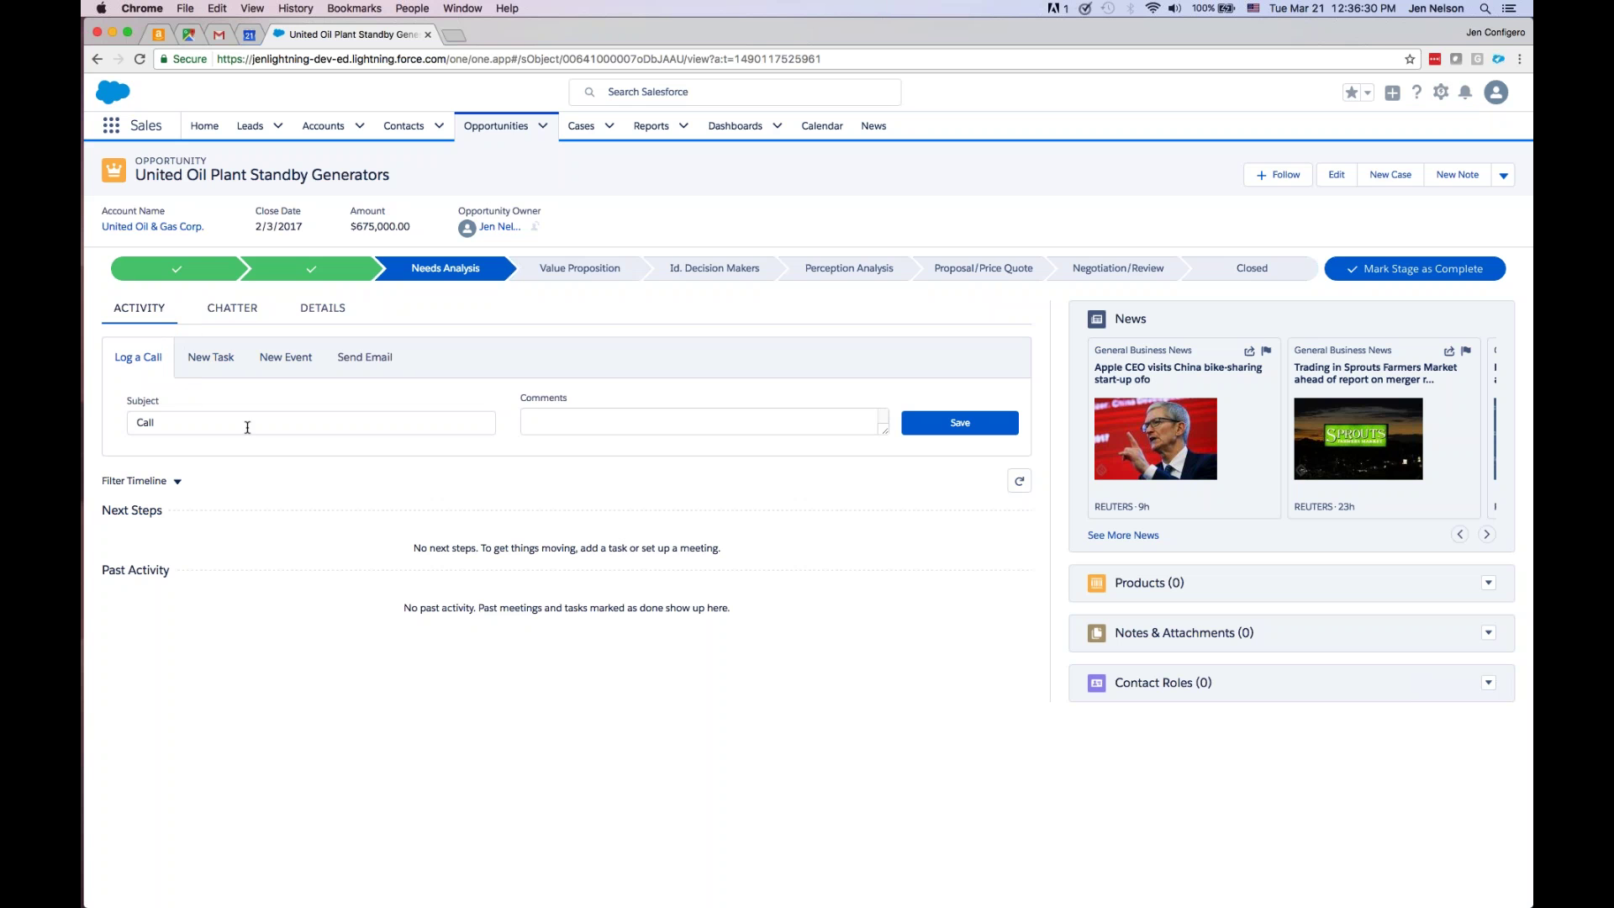
- Review the opportunity's Log a Call, New Task, New Event and Send Email forms without creating any activity
left_click(156, 368)
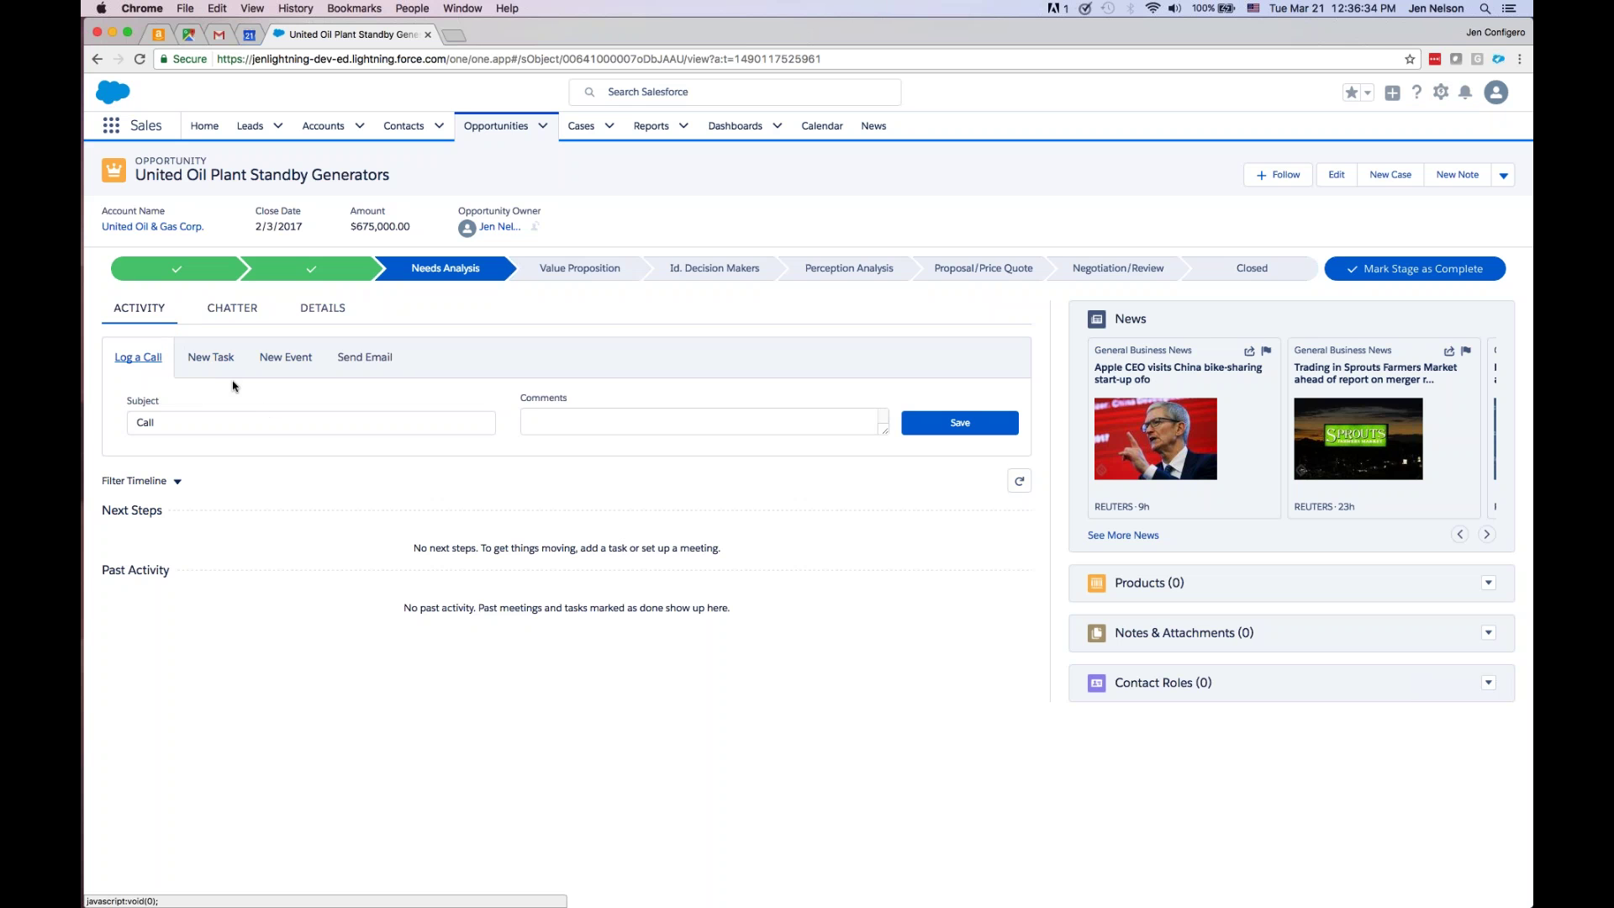
left_click(211, 358)
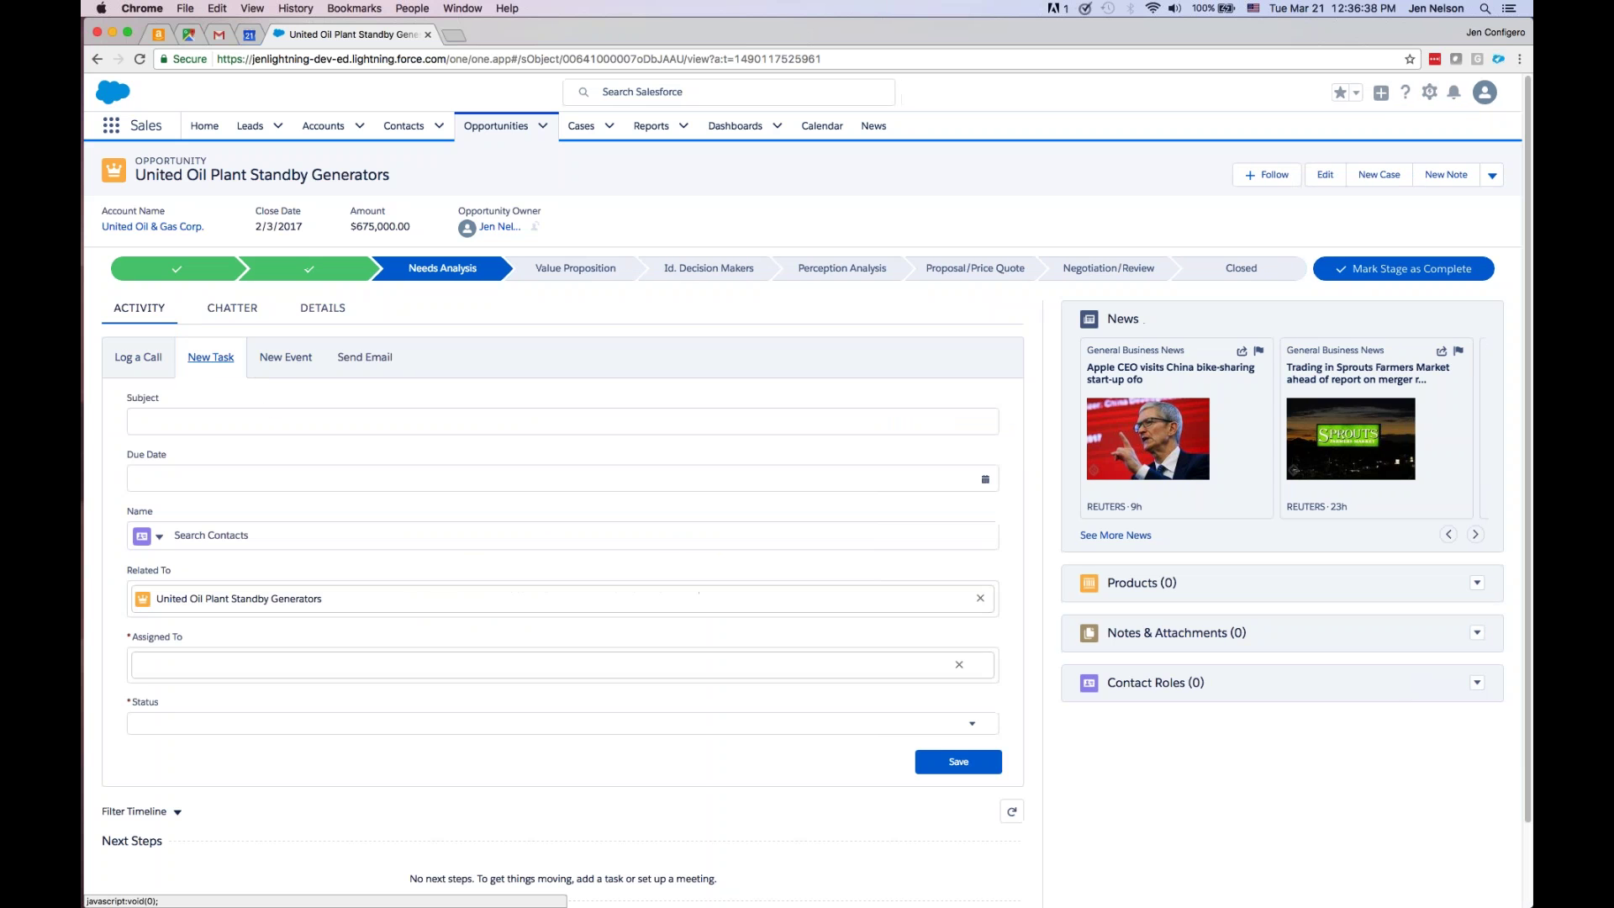
left_click(286, 359)
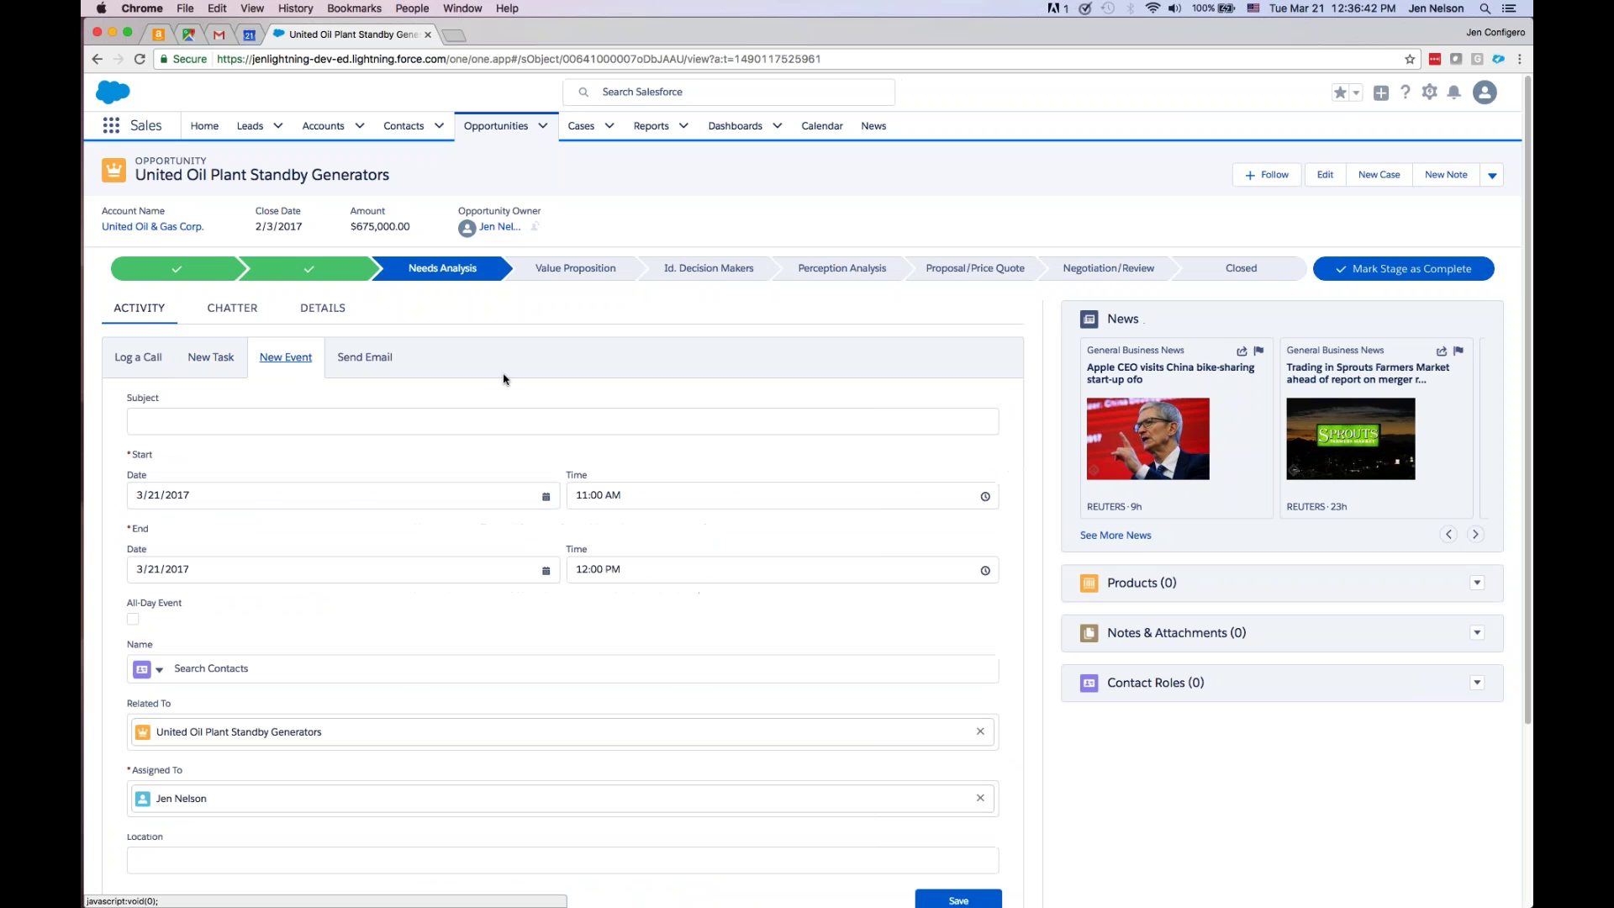
left_click(368, 358)
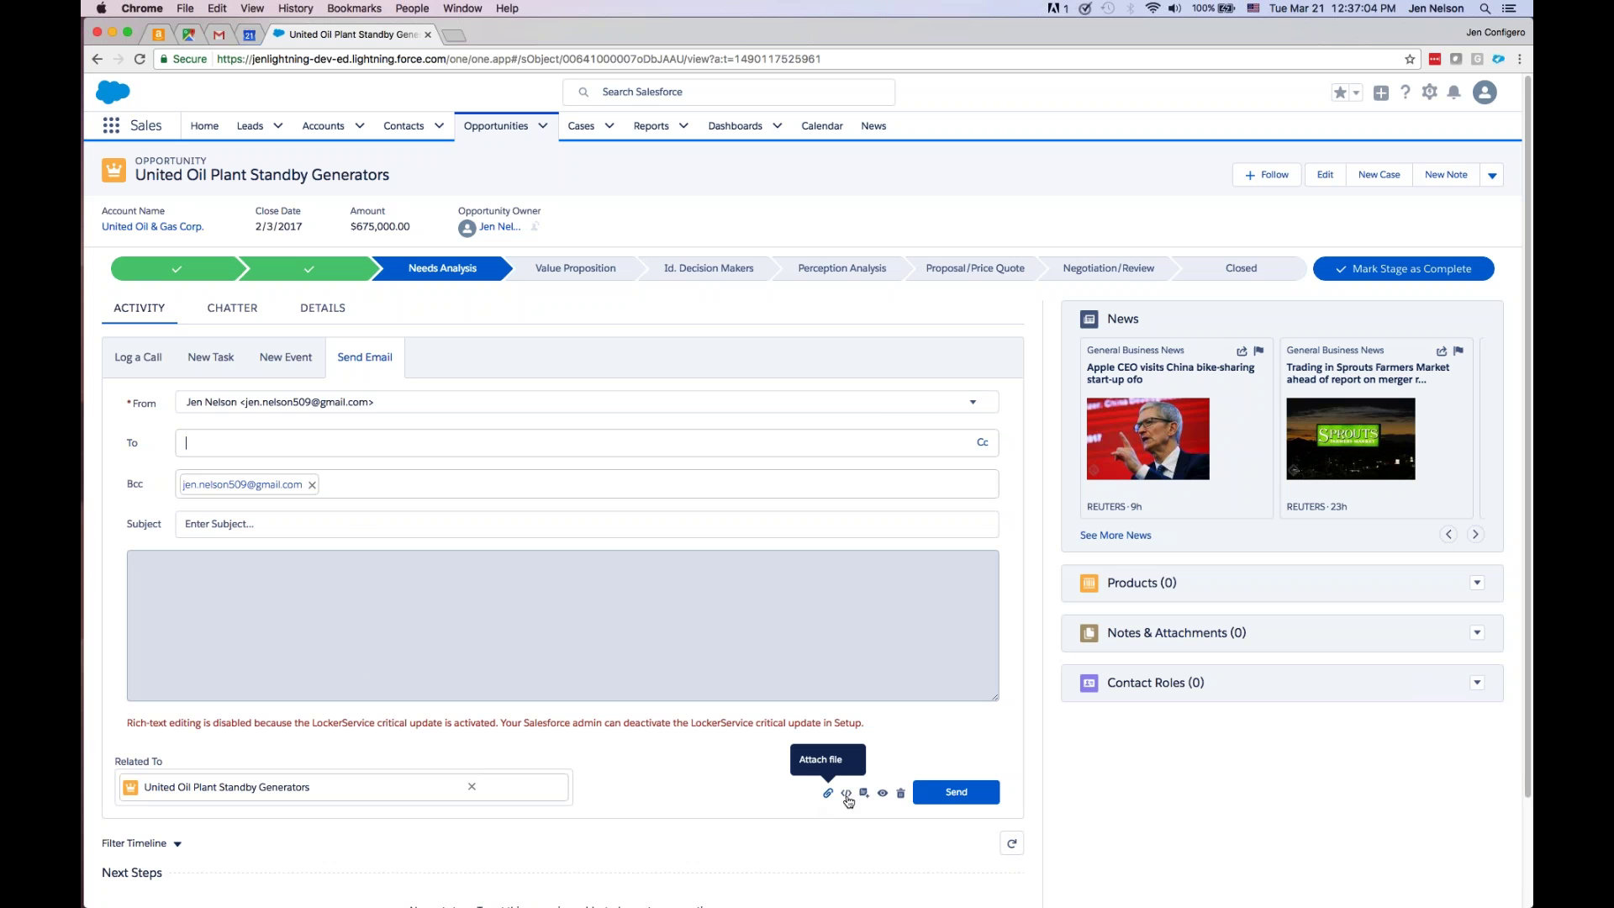
left_click(900, 794)
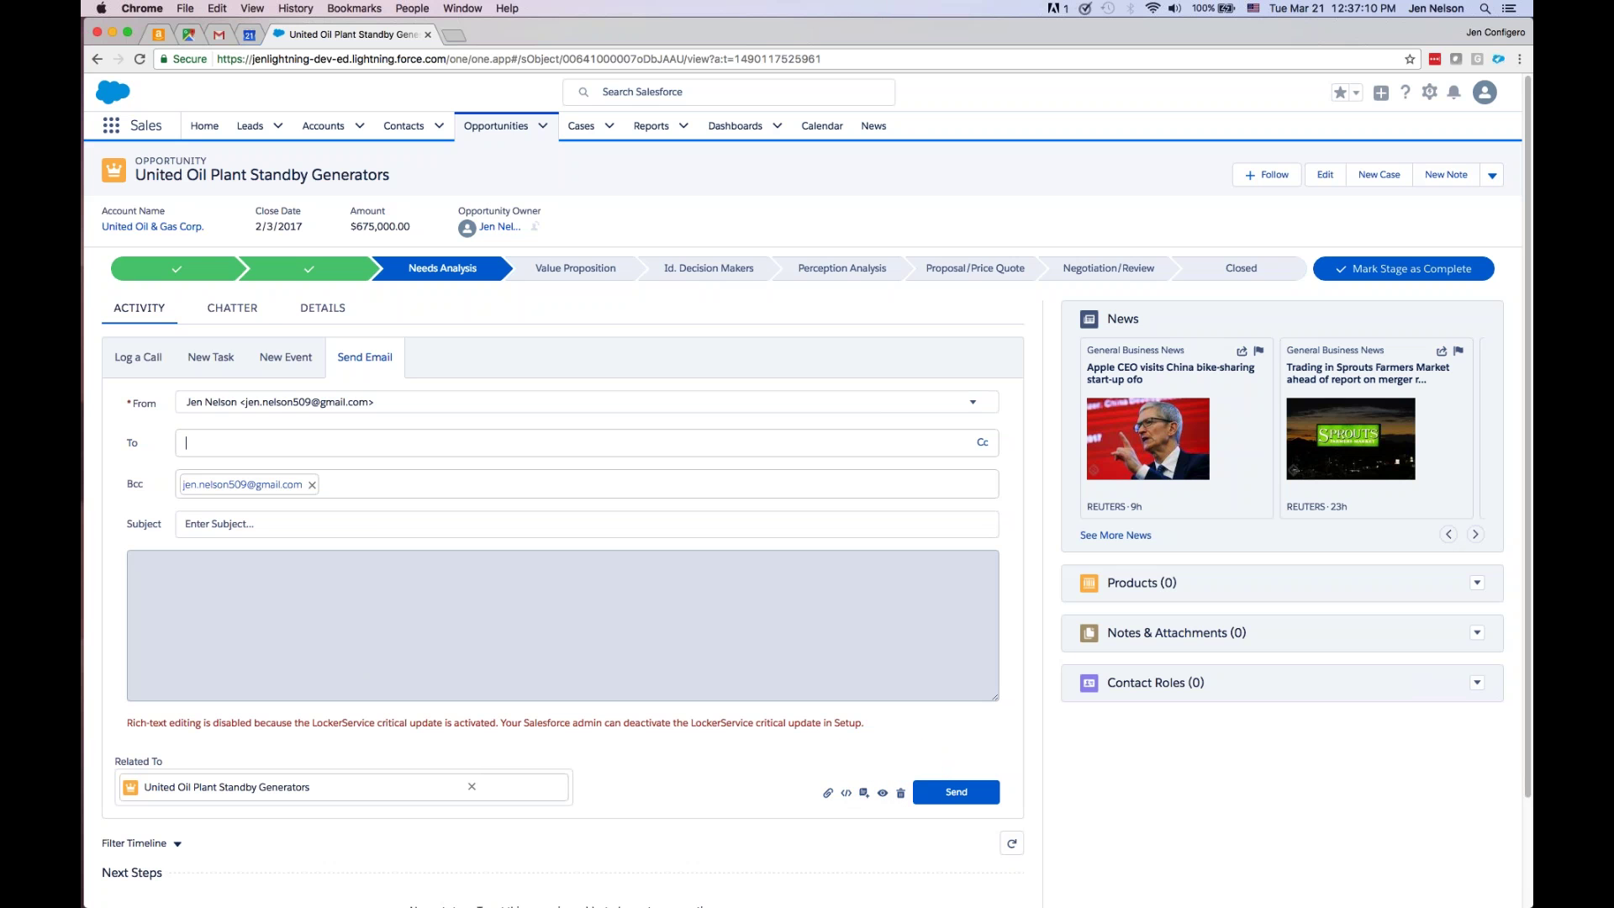
- Review the opportunity's Chatter feed and its record details
left_click(232, 310)
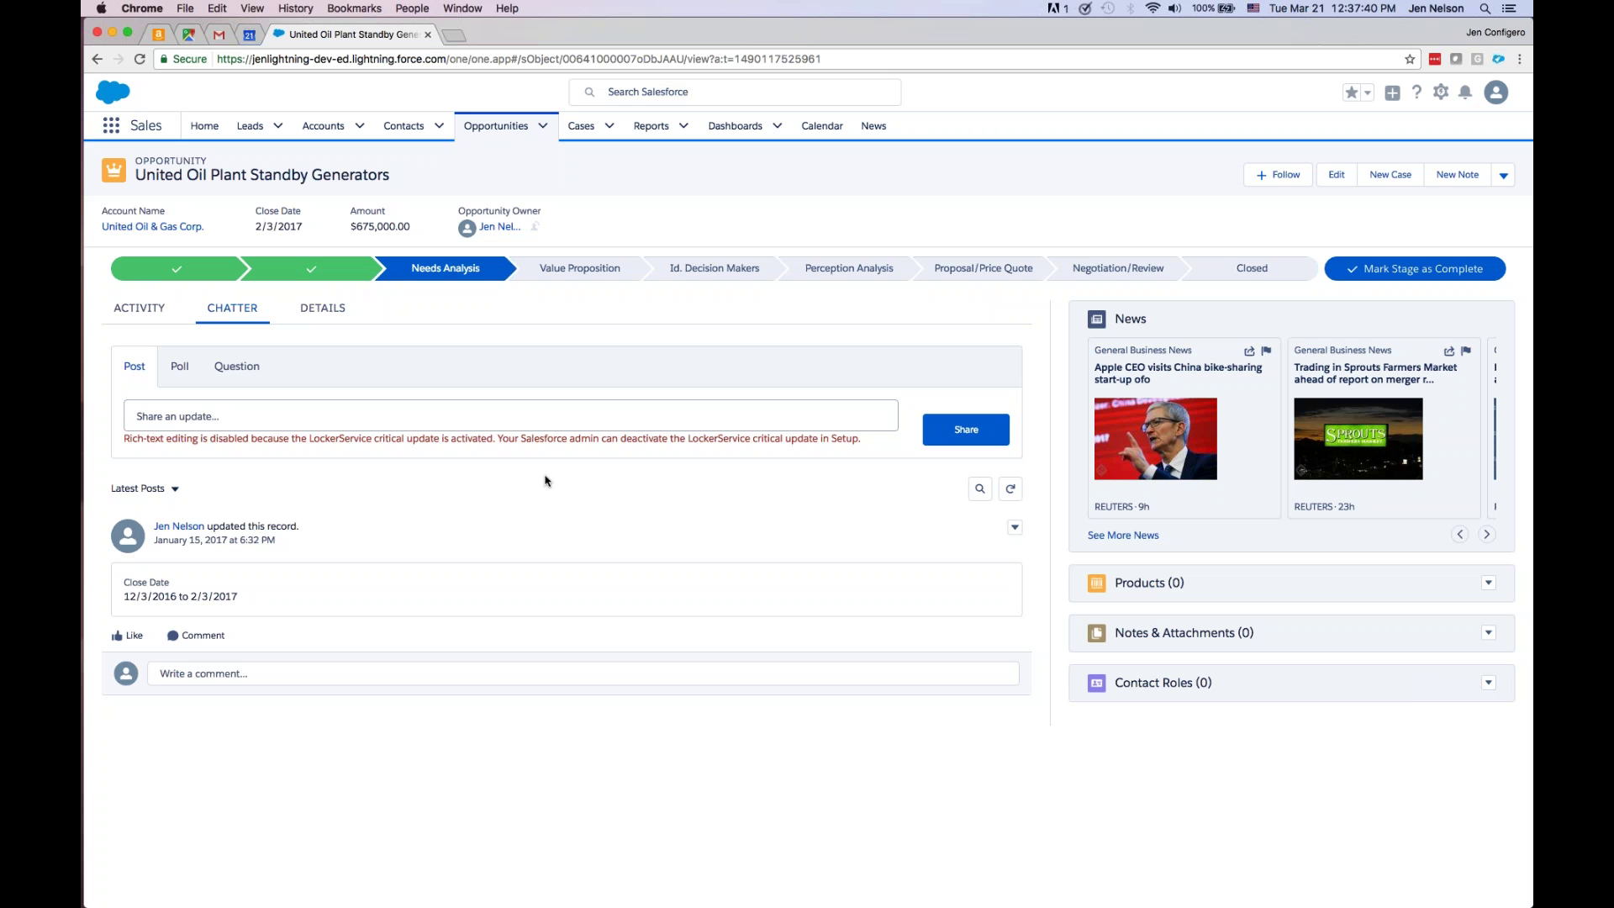
left_click(335, 310)
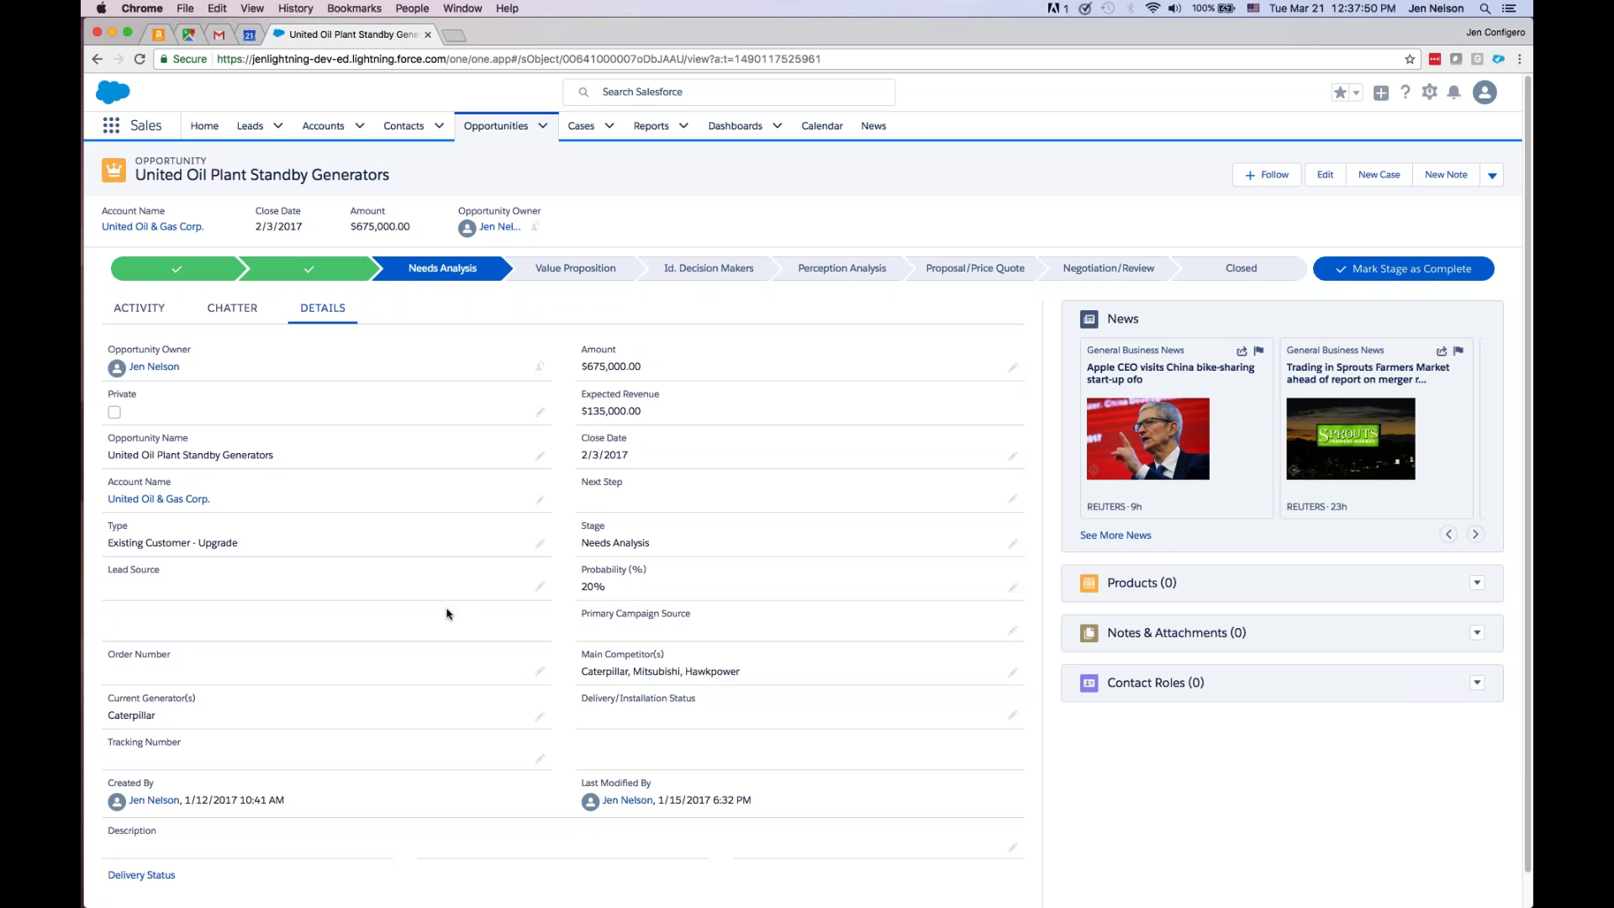
scroll(447, 613, "down", 1)
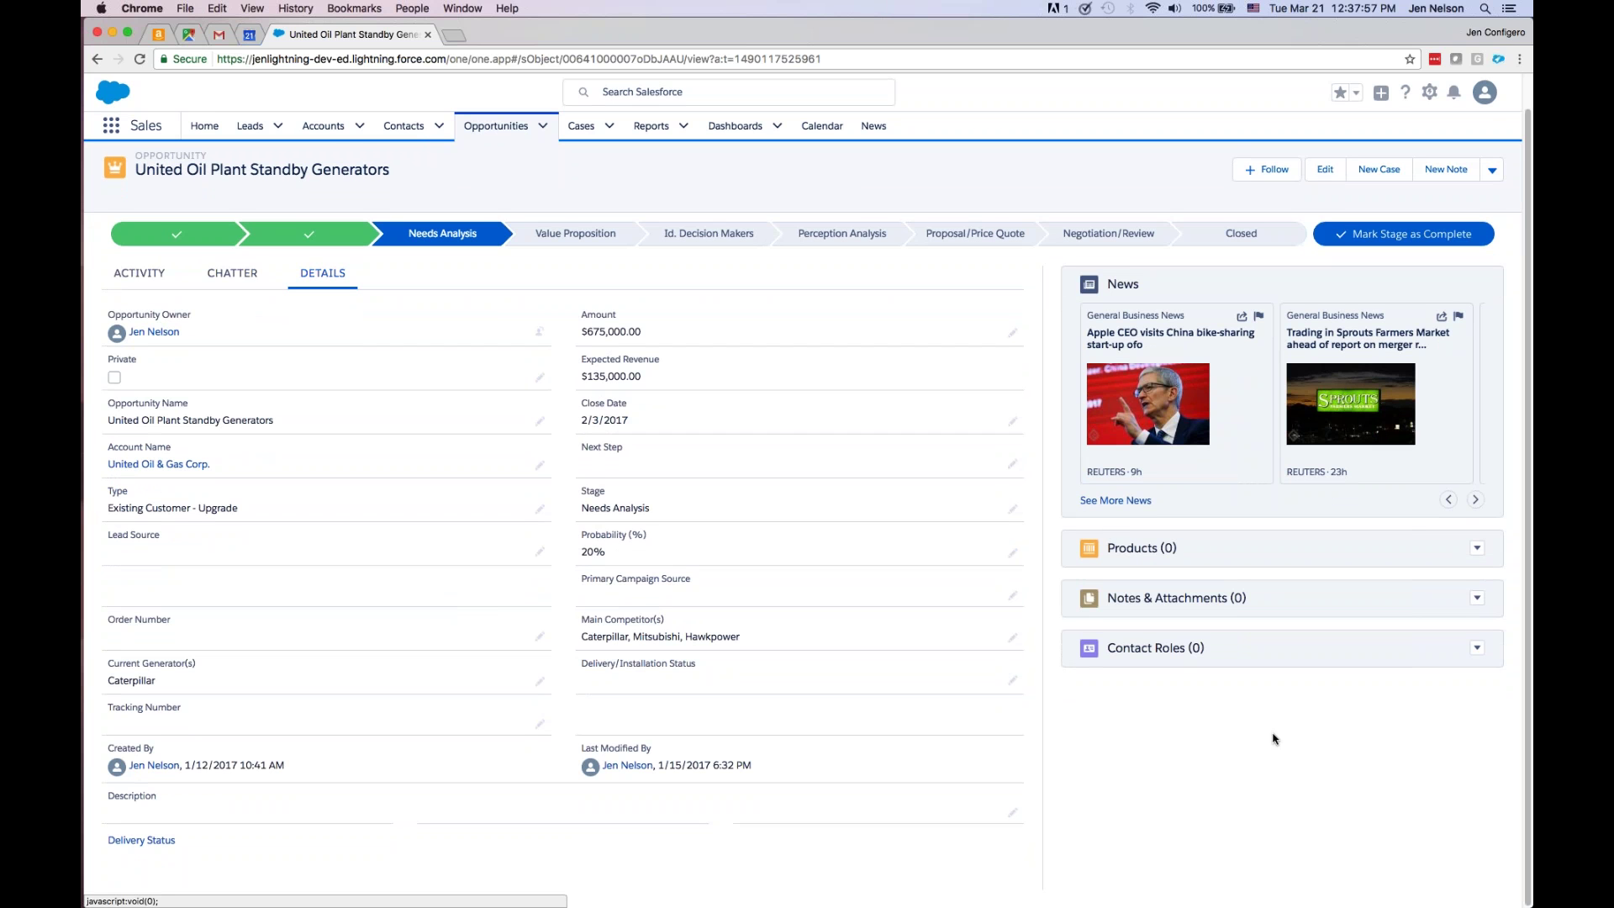
- Review the opportunity's New Case form without creating a case, and check the record's additional actions
scroll(1274, 740, "up", 1)
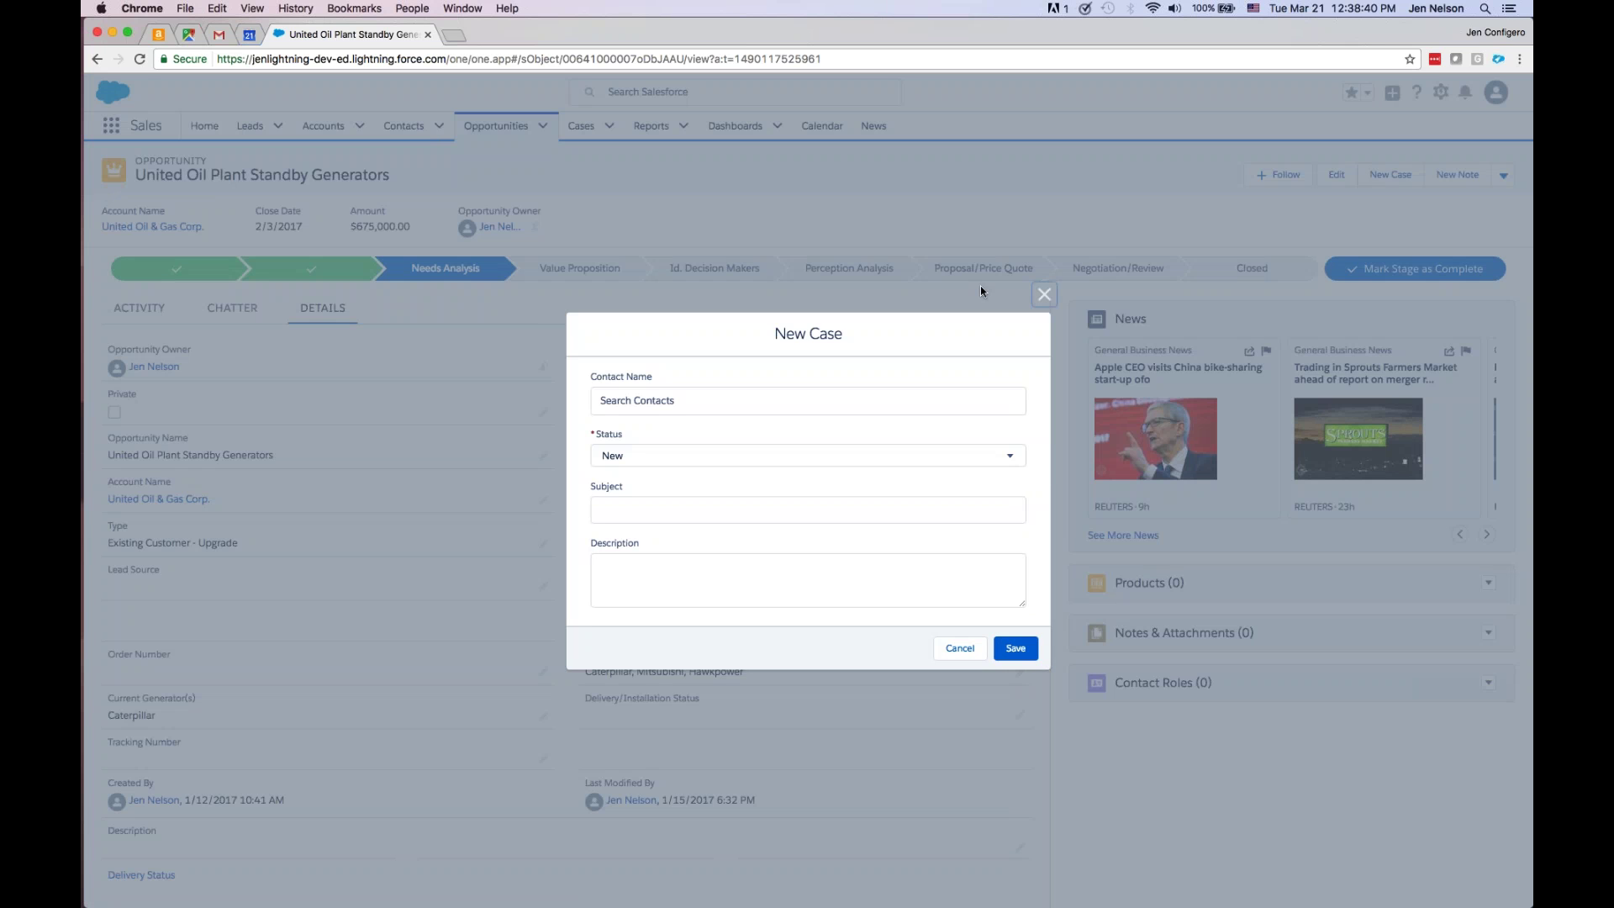
left_click(1044, 294)
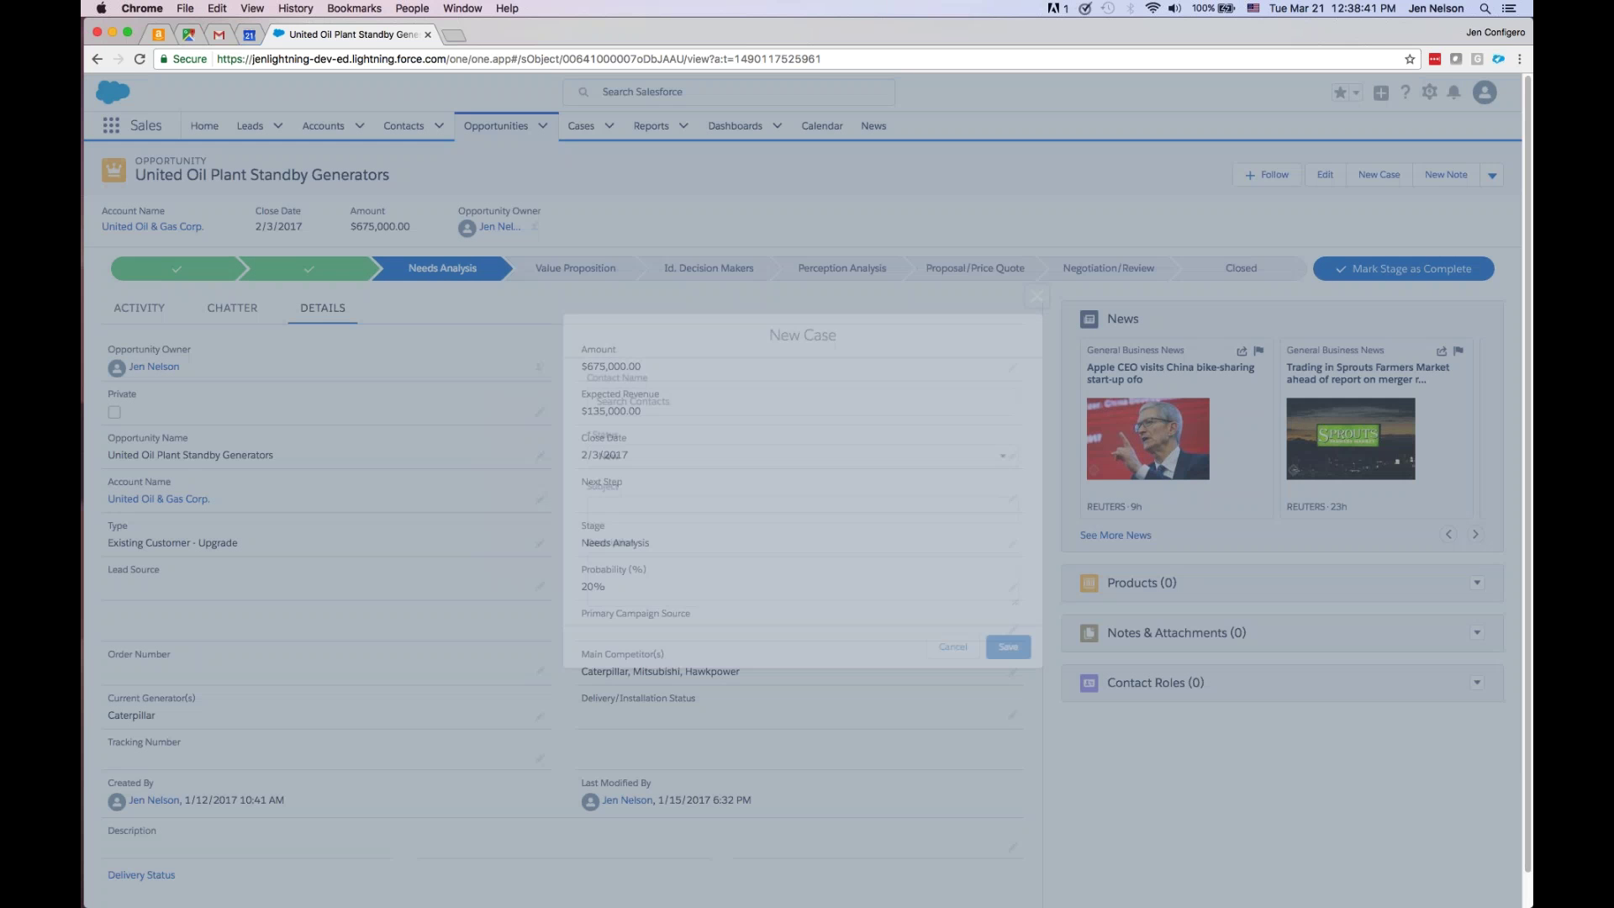
left_click(1492, 179)
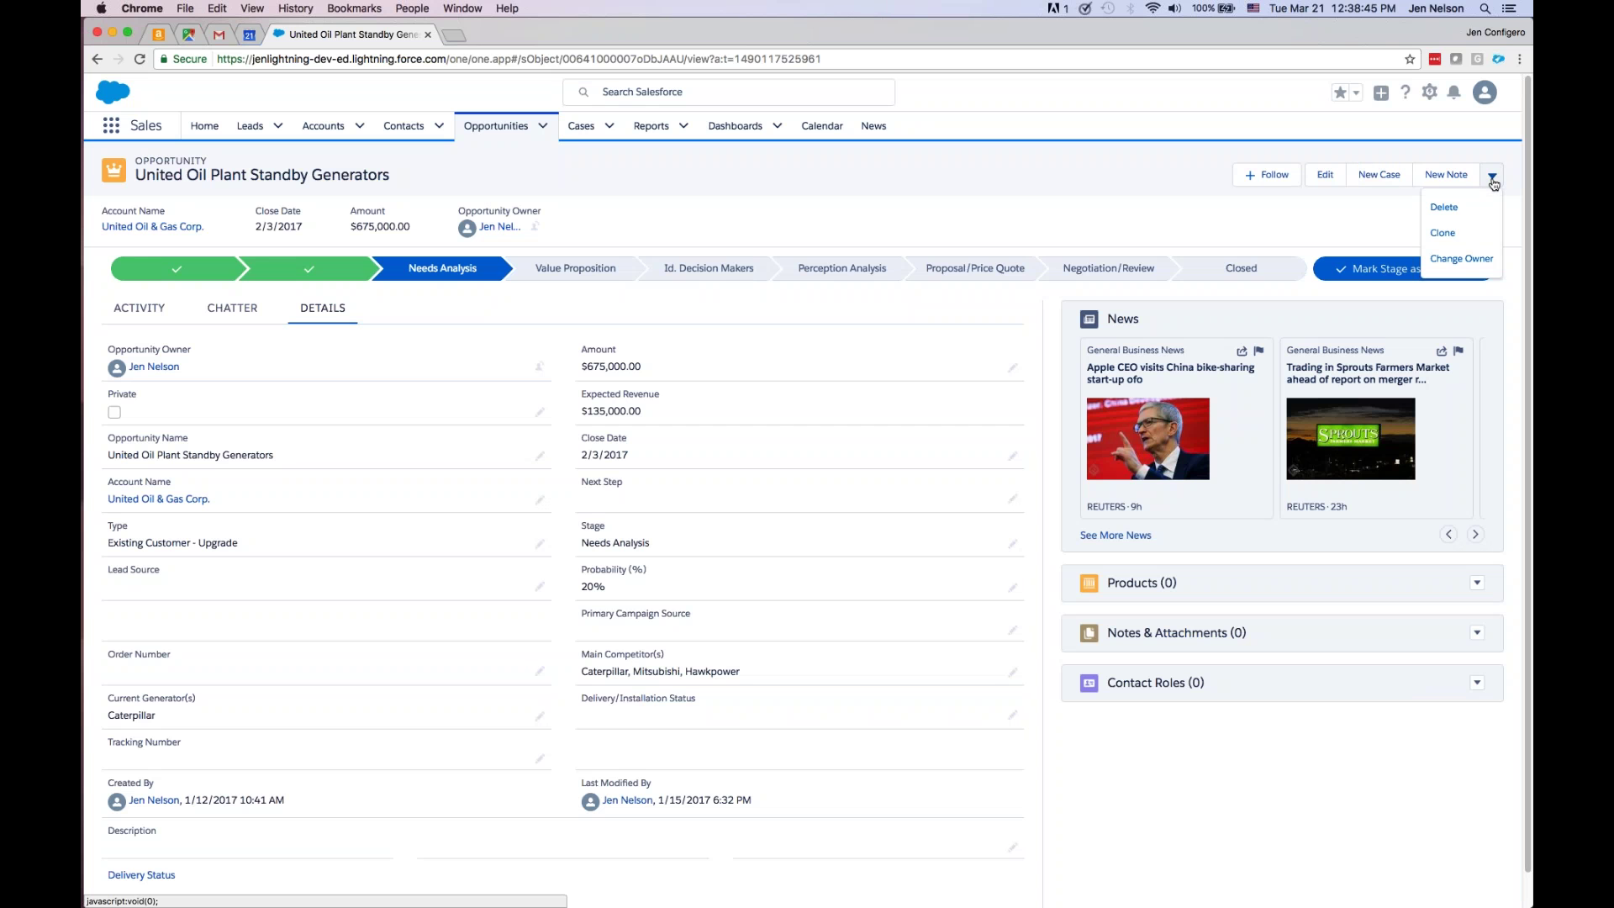
left_click(1493, 180)
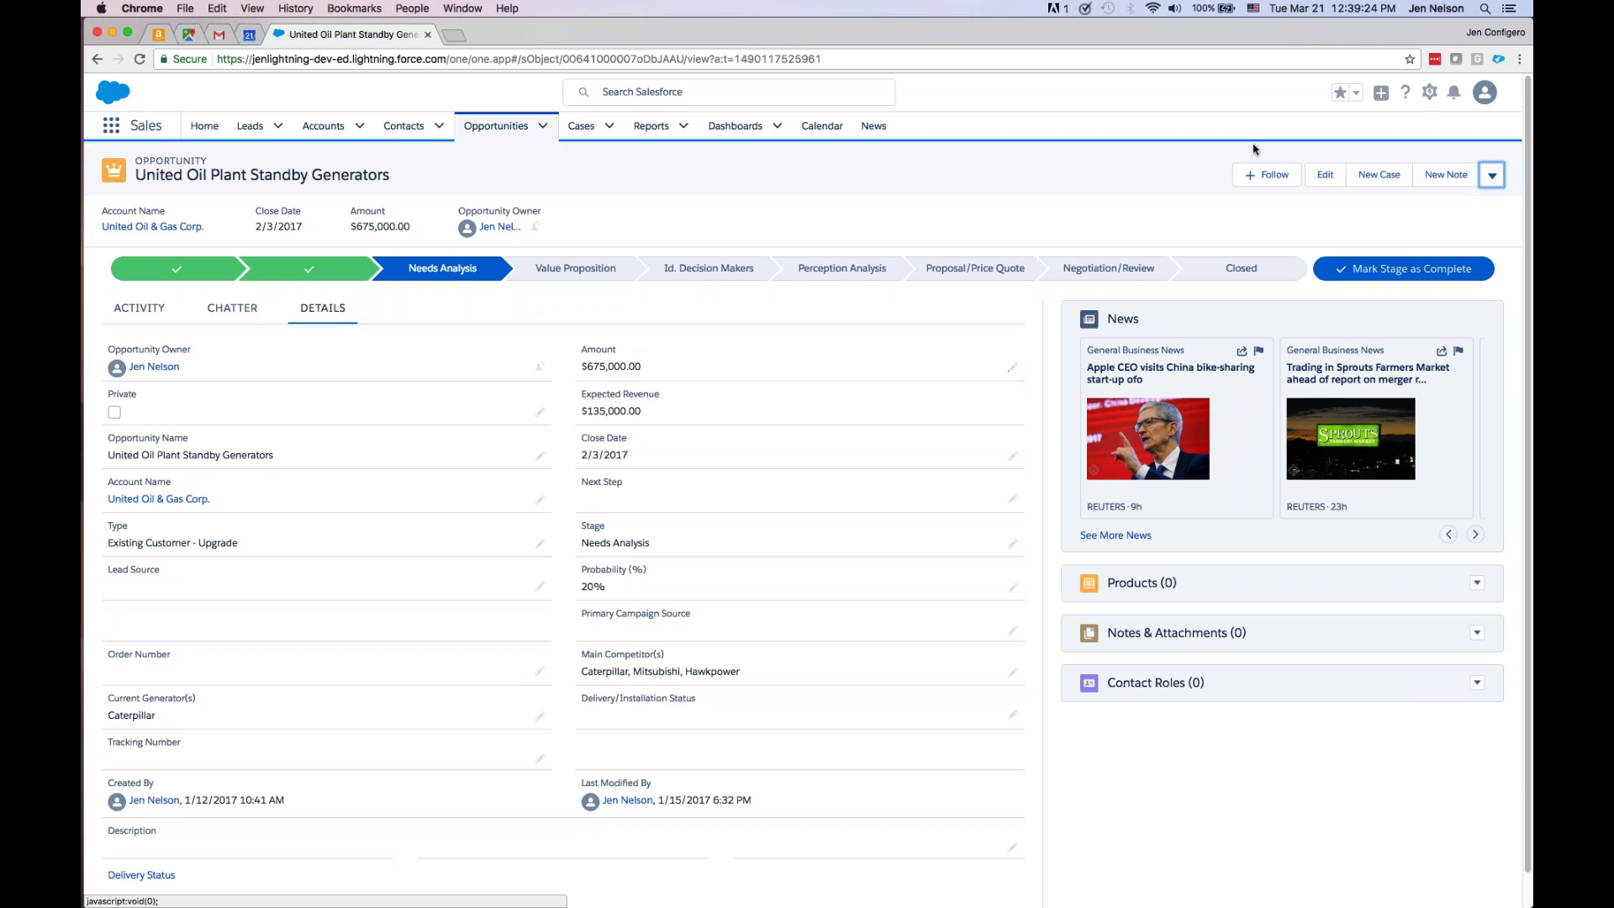
- Go to the Opportunity object's setup and open the page layout named Opportunity Layout for editing
left_click(1430, 98)
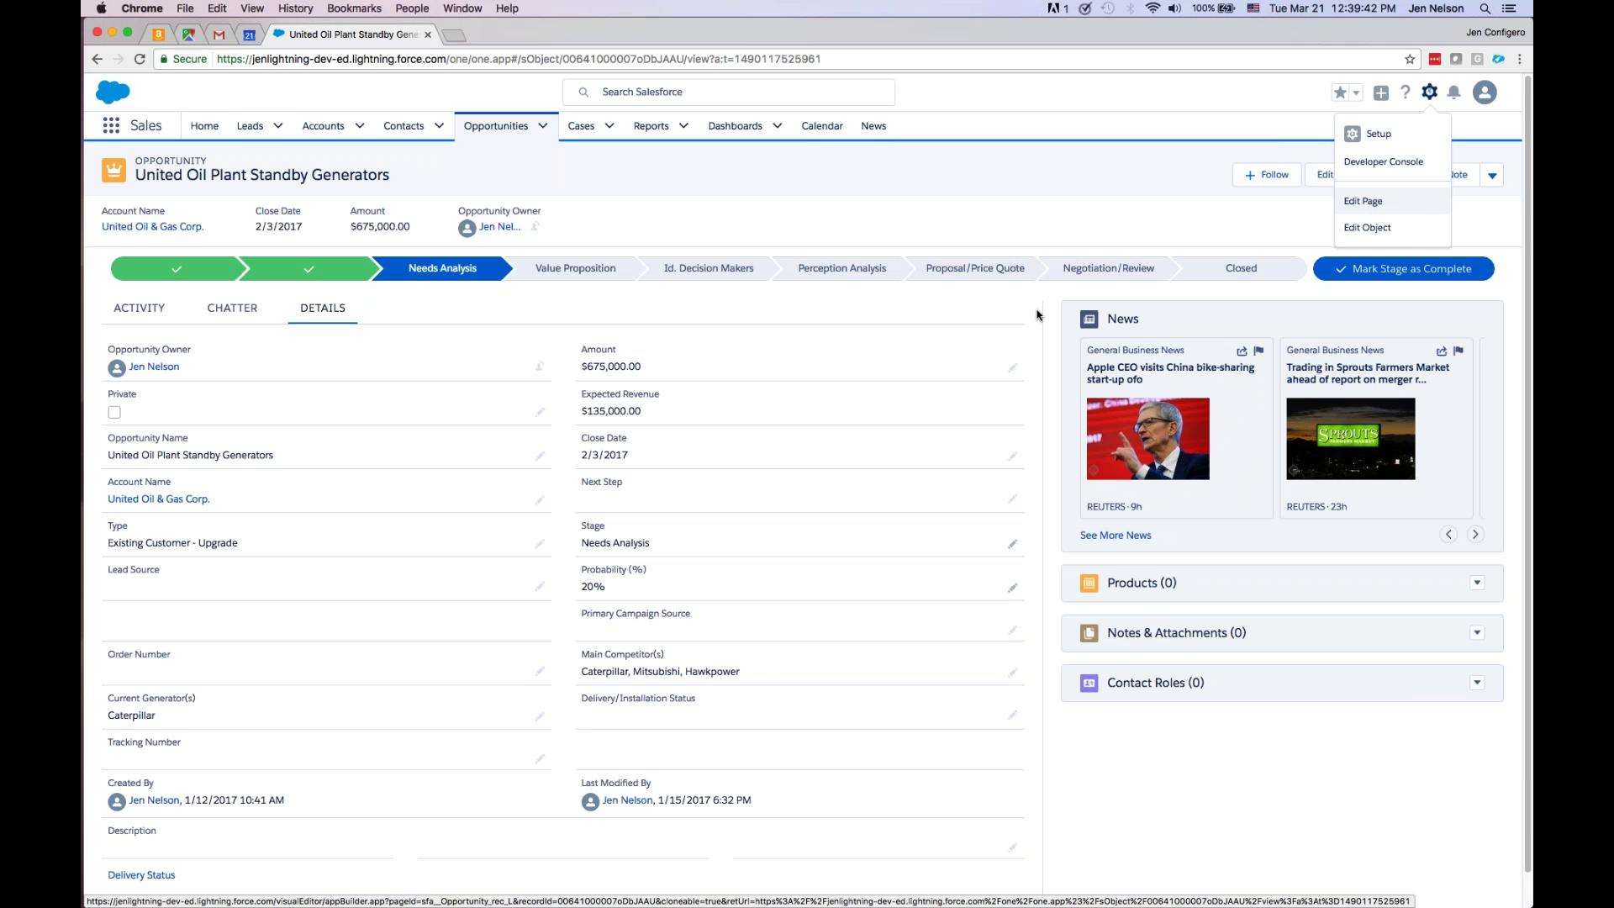
left_click(1376, 232)
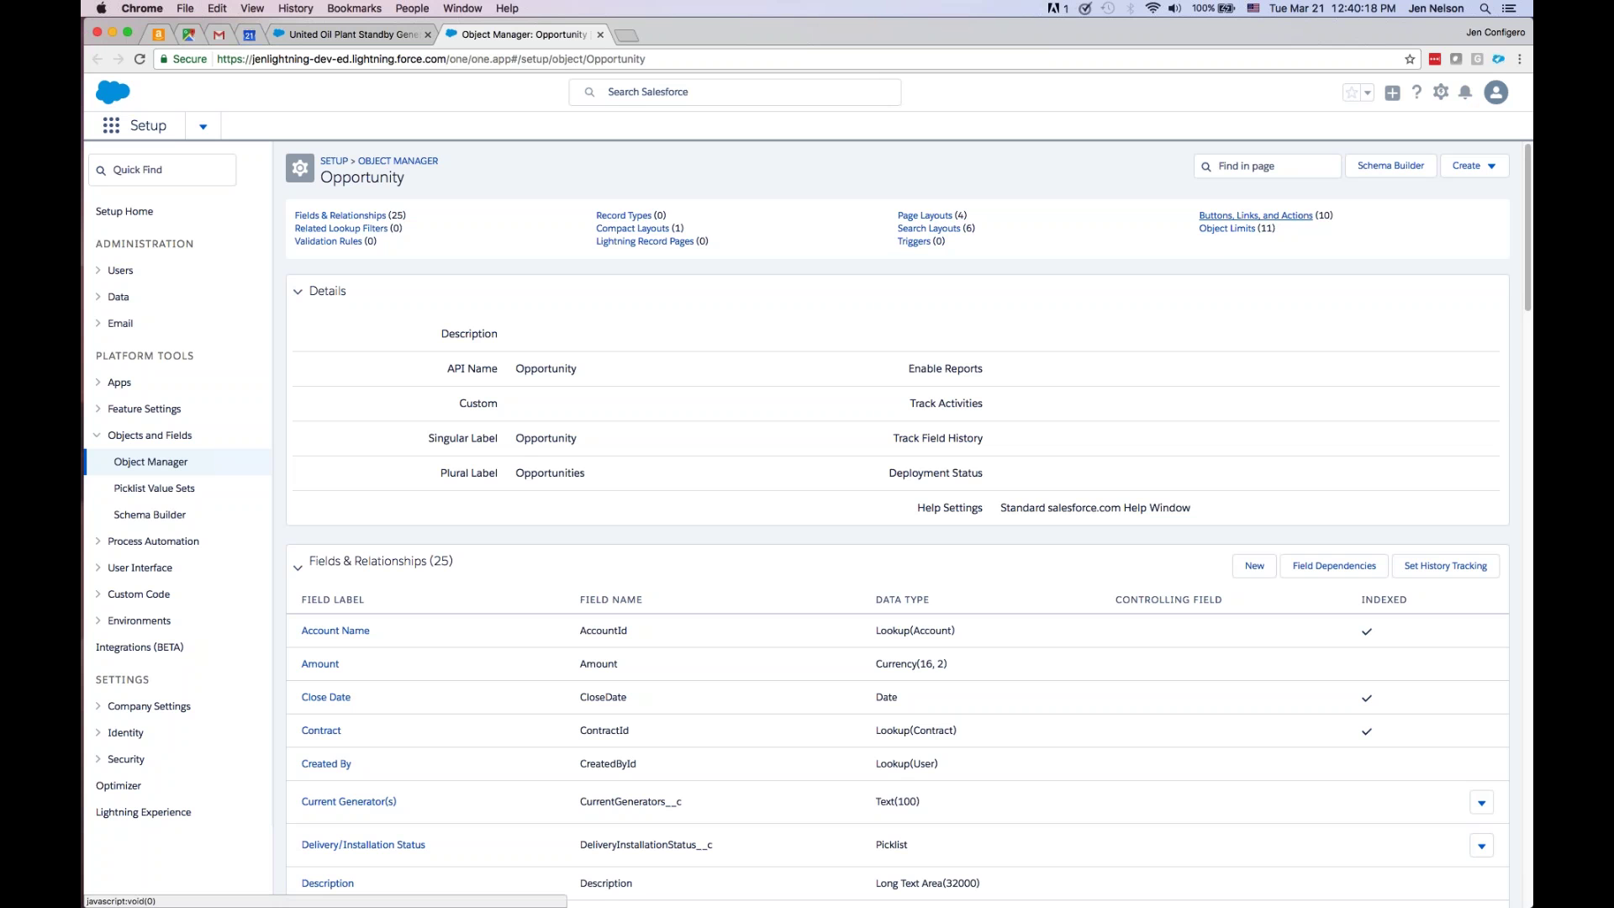
left_click(921, 216)
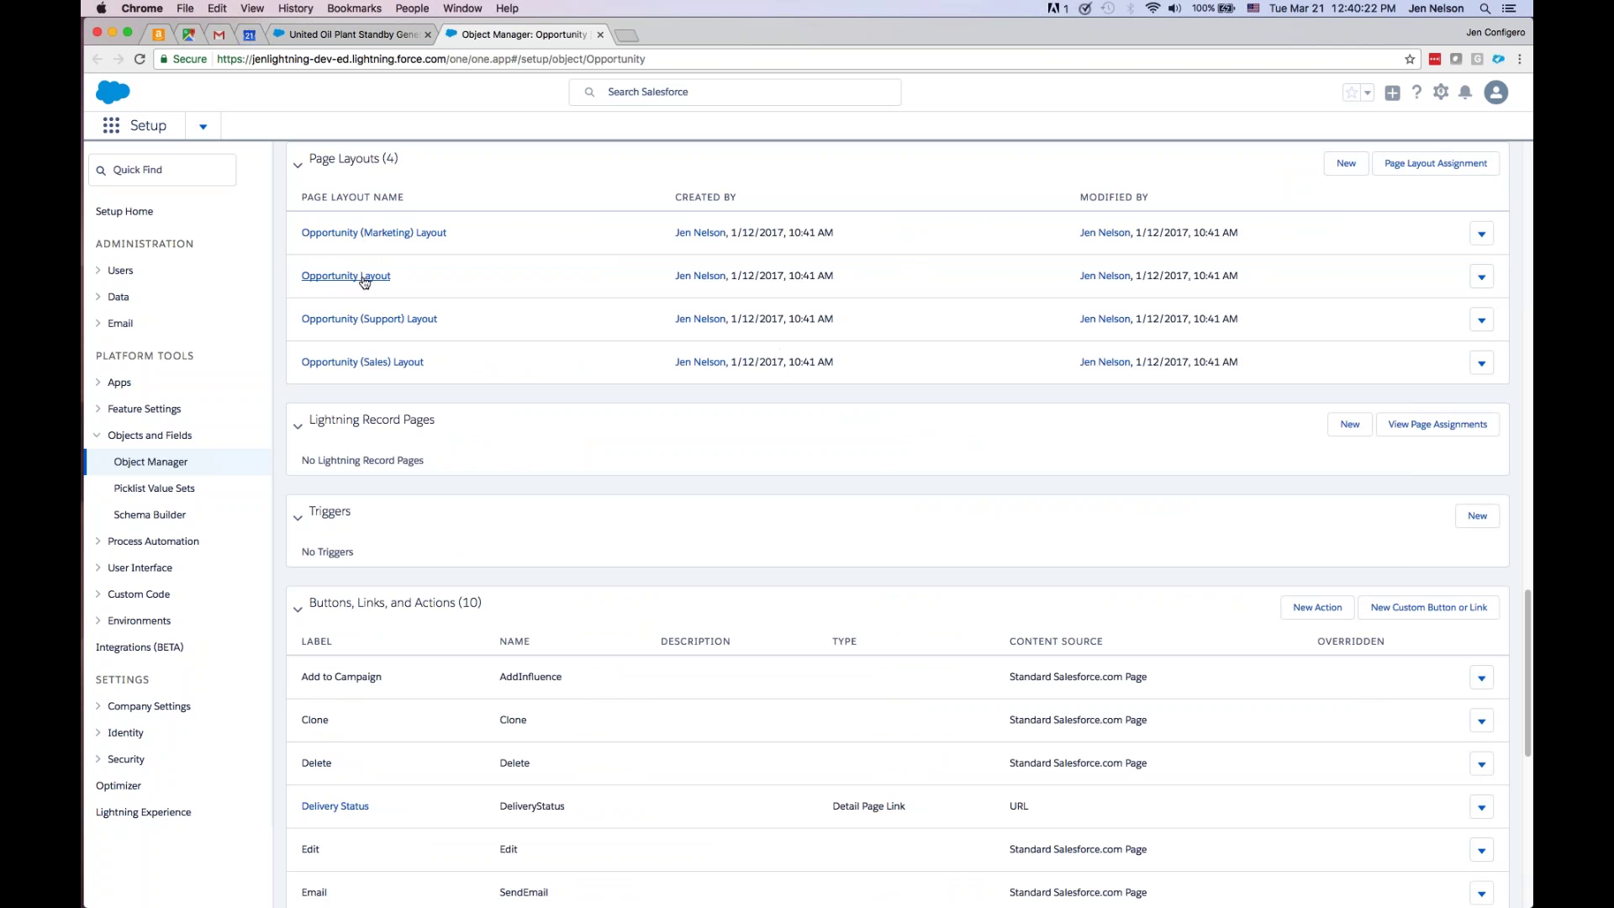
left_click(364, 280)
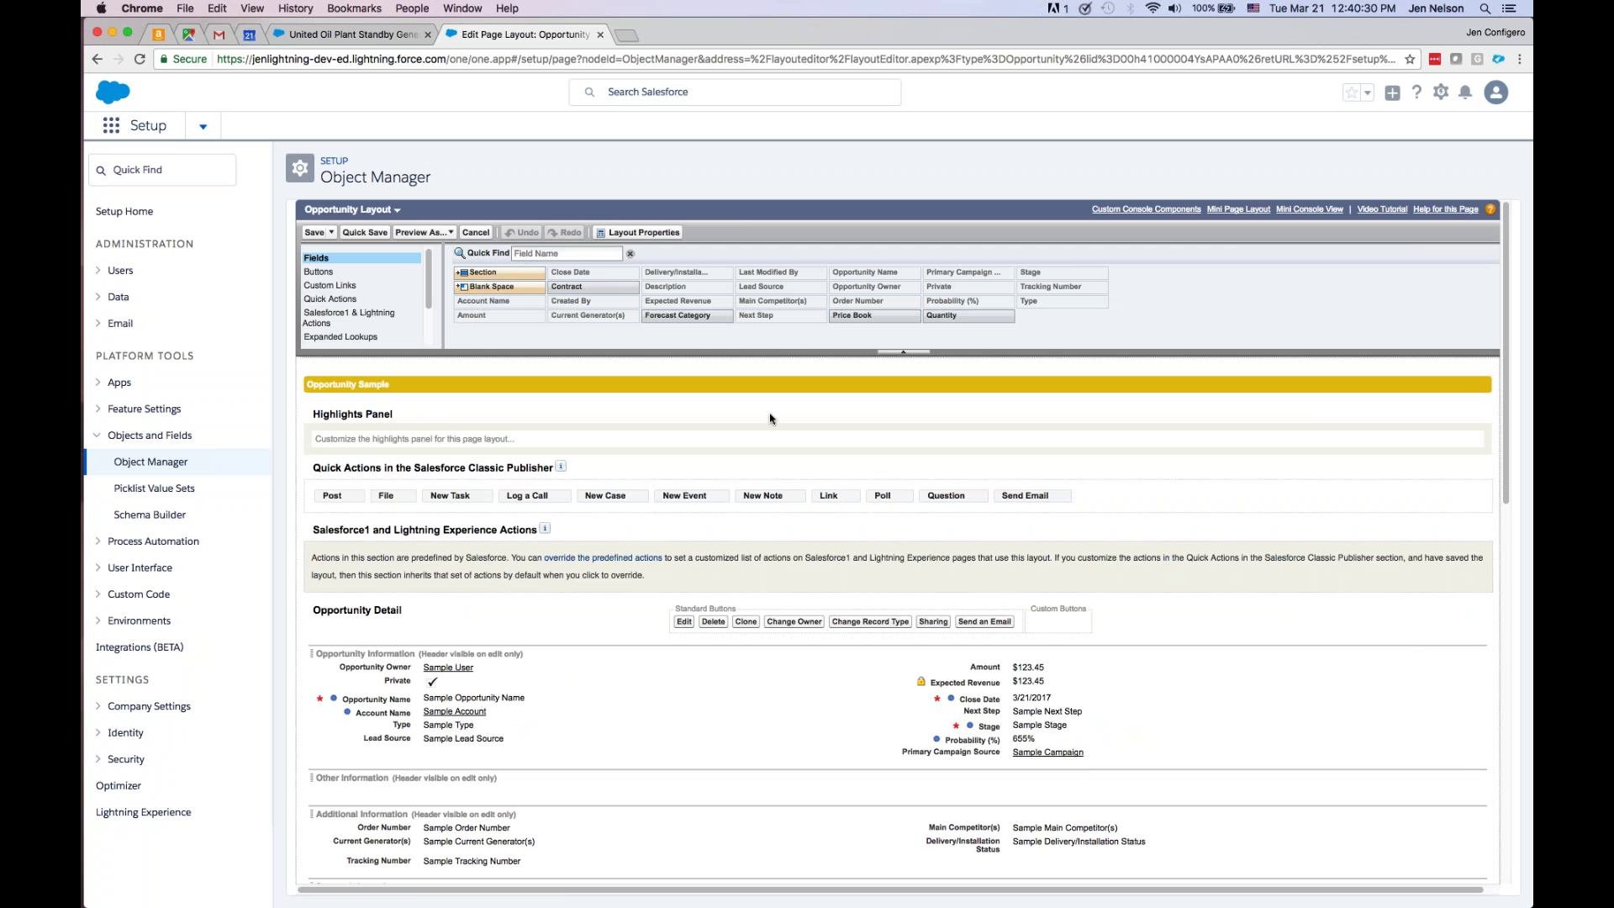
- Remove the Expected Revenue field from the Opportunity Information section and save the layout
scroll(770, 418, "down", 4)
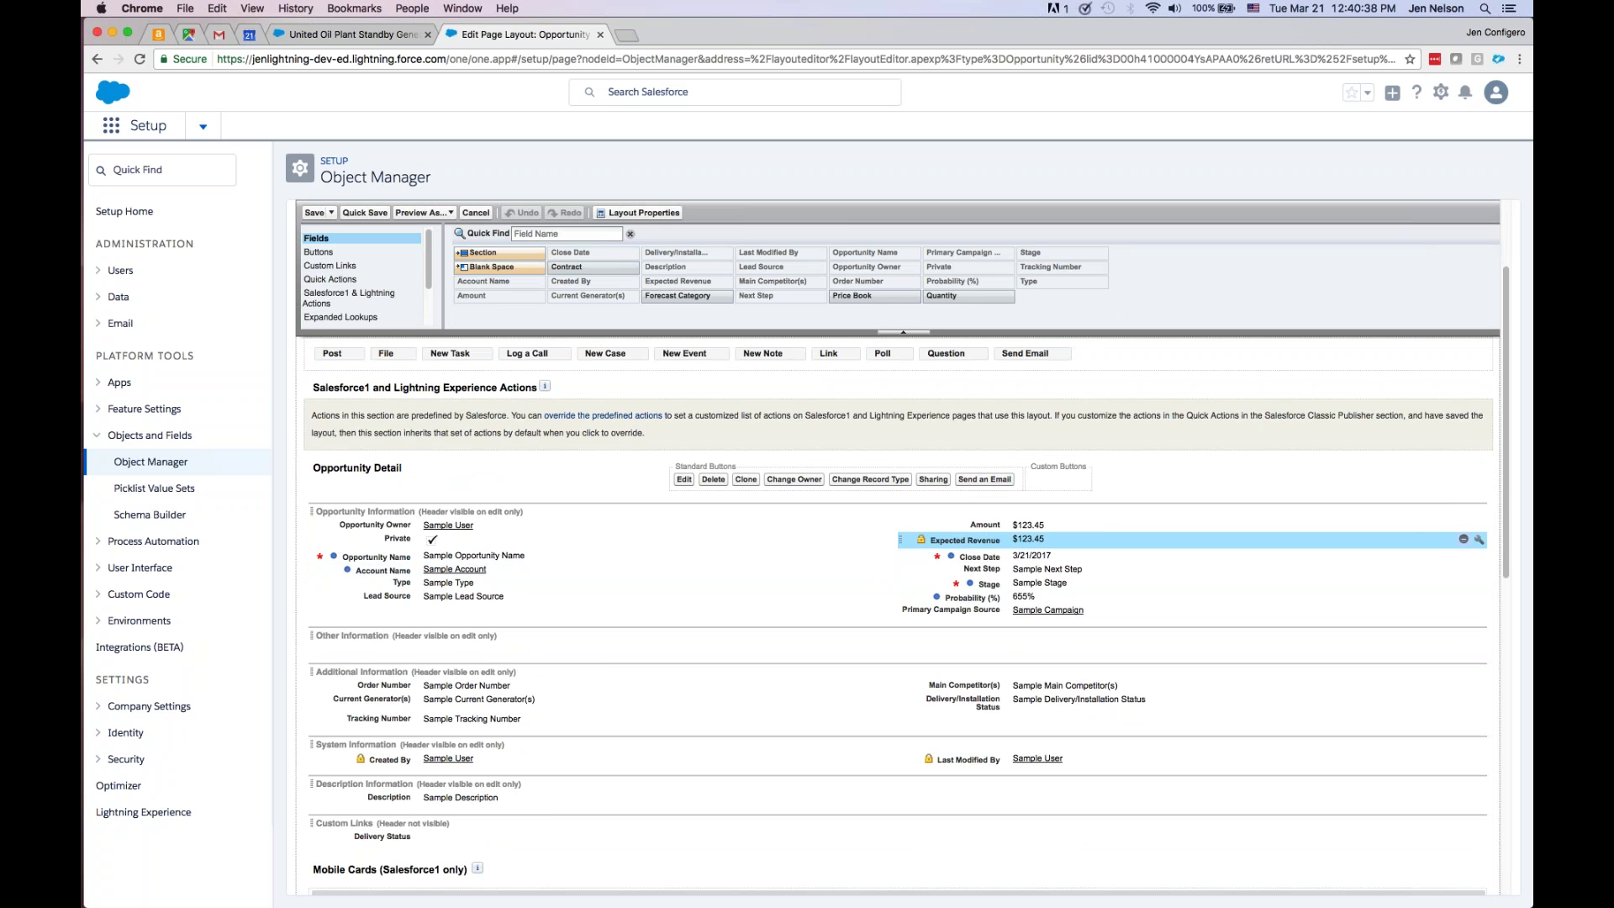
left_click(1463, 539)
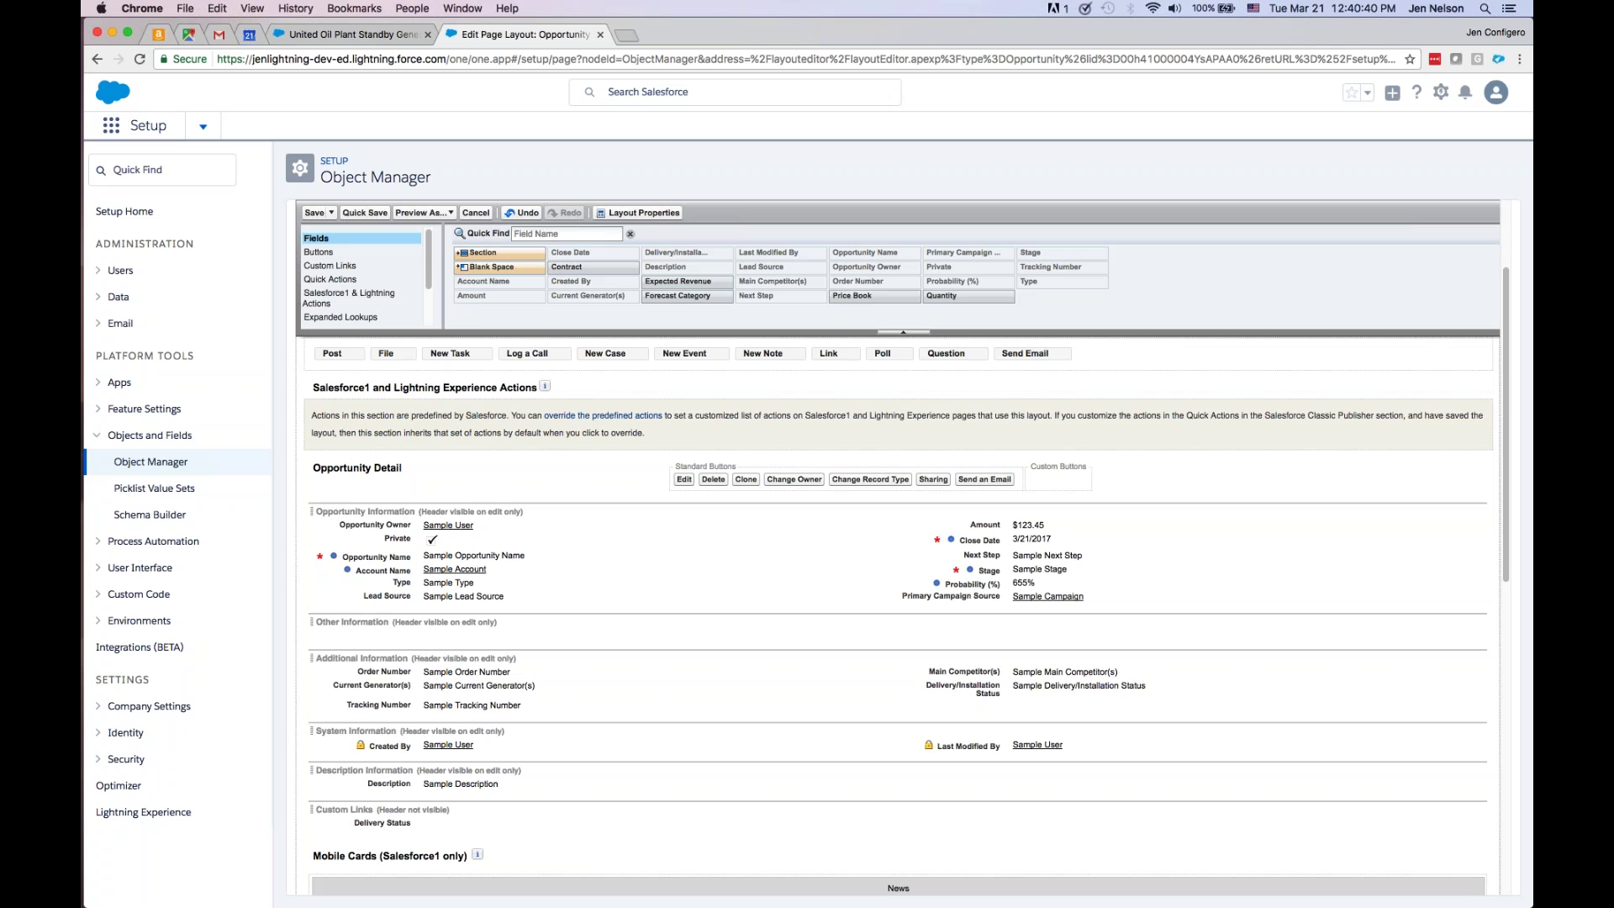
left_click(311, 213)
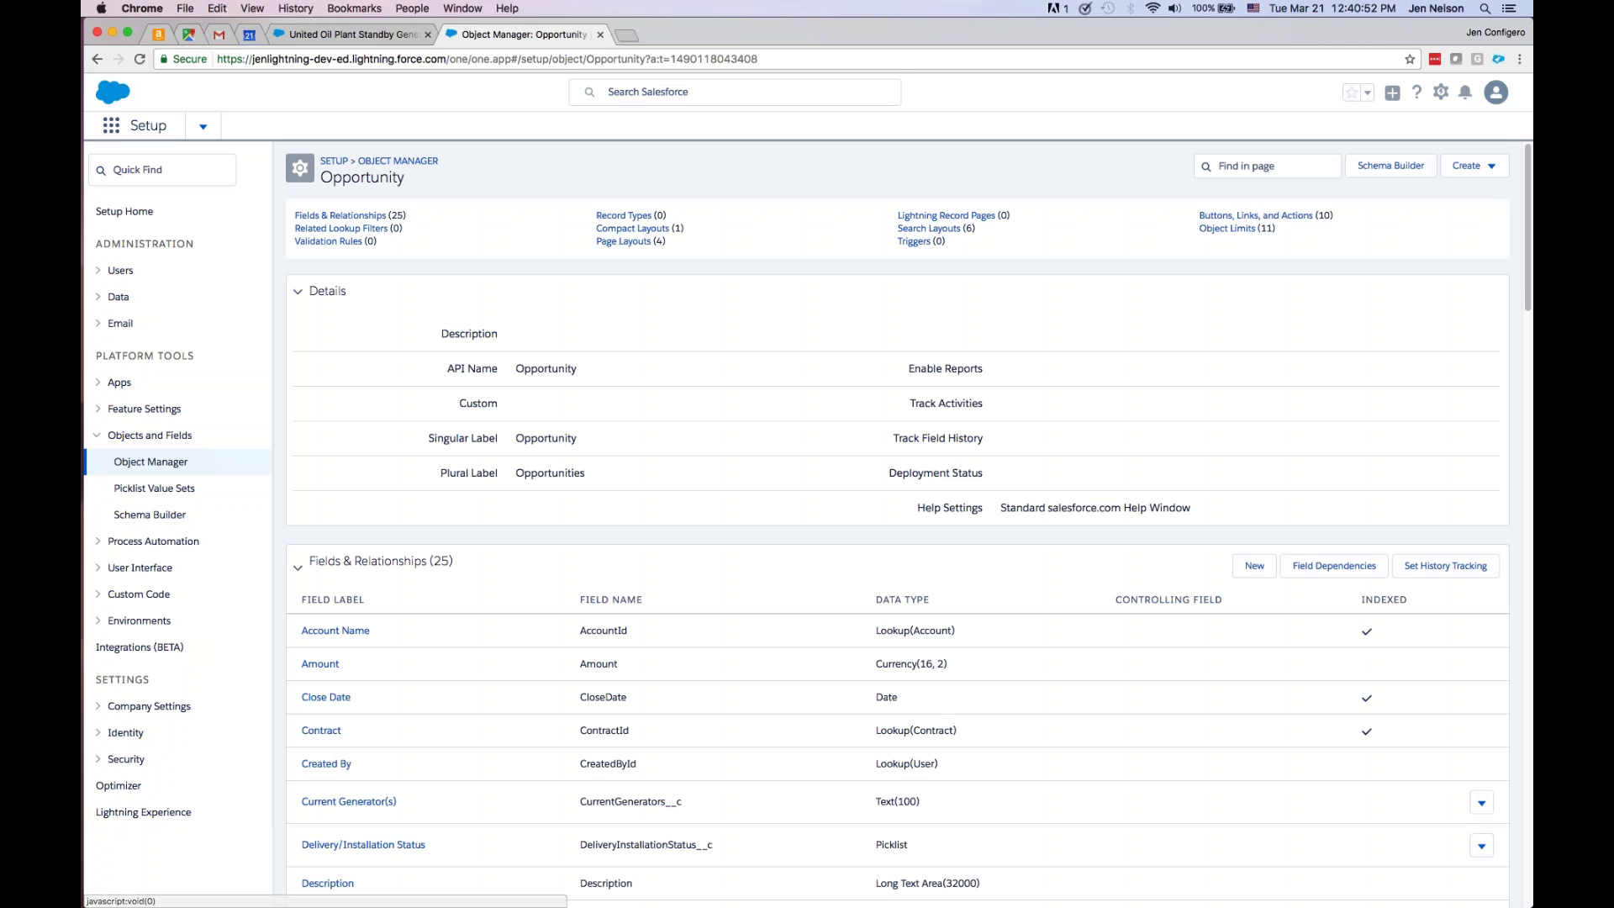
- Assign Opportunity Layout to every profile in the Opportunity page layout assignments and save
left_click(629, 241)
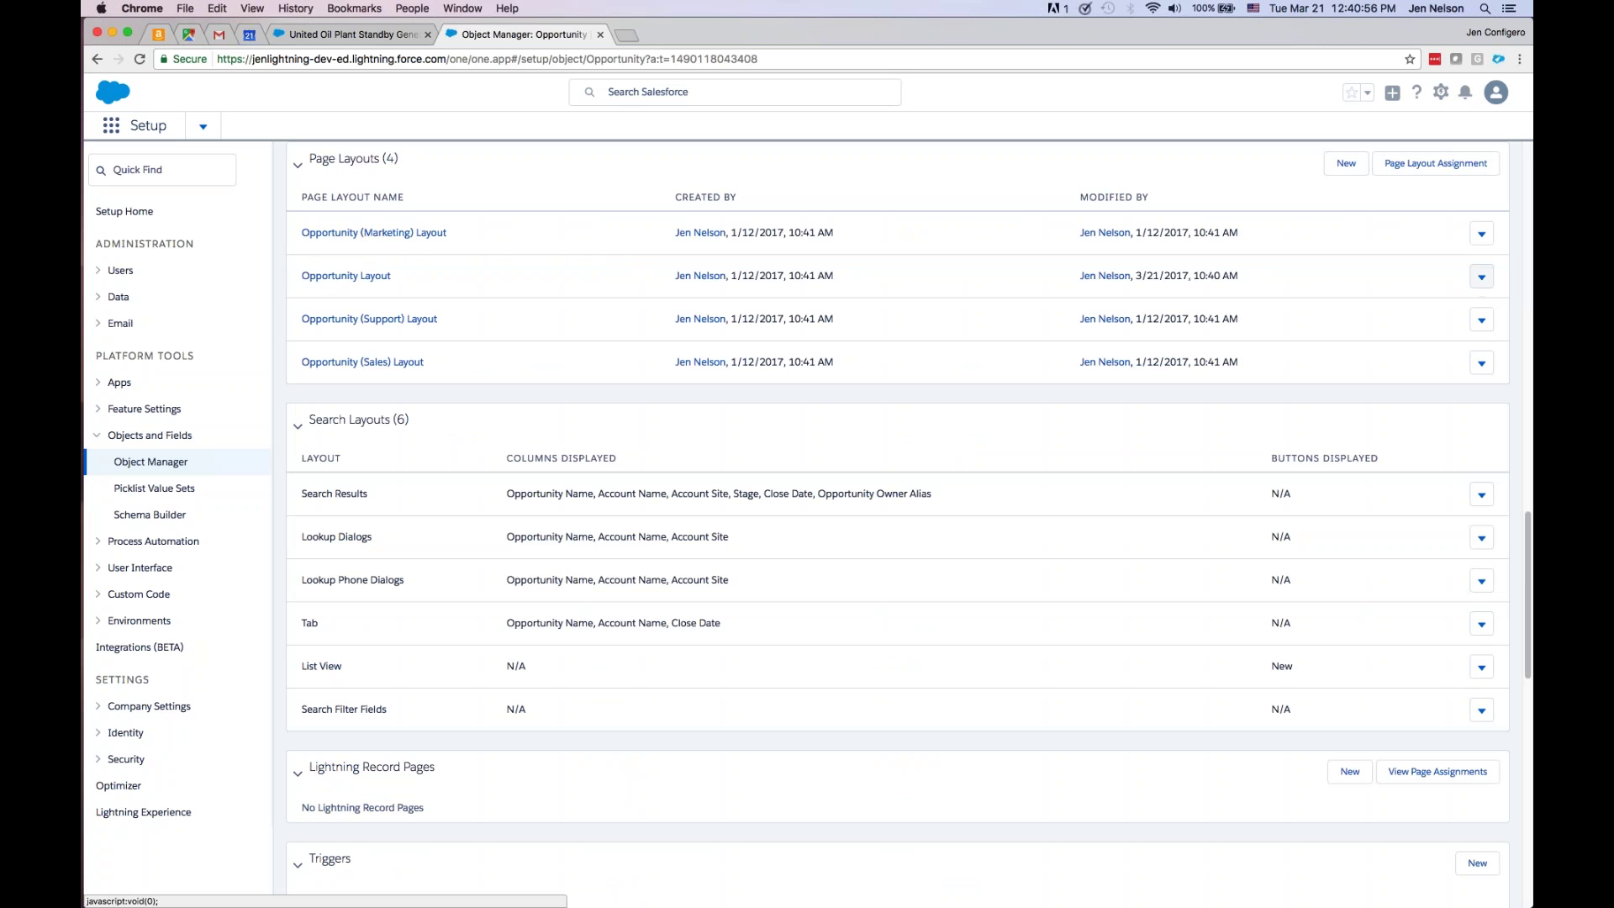
left_click(1436, 164)
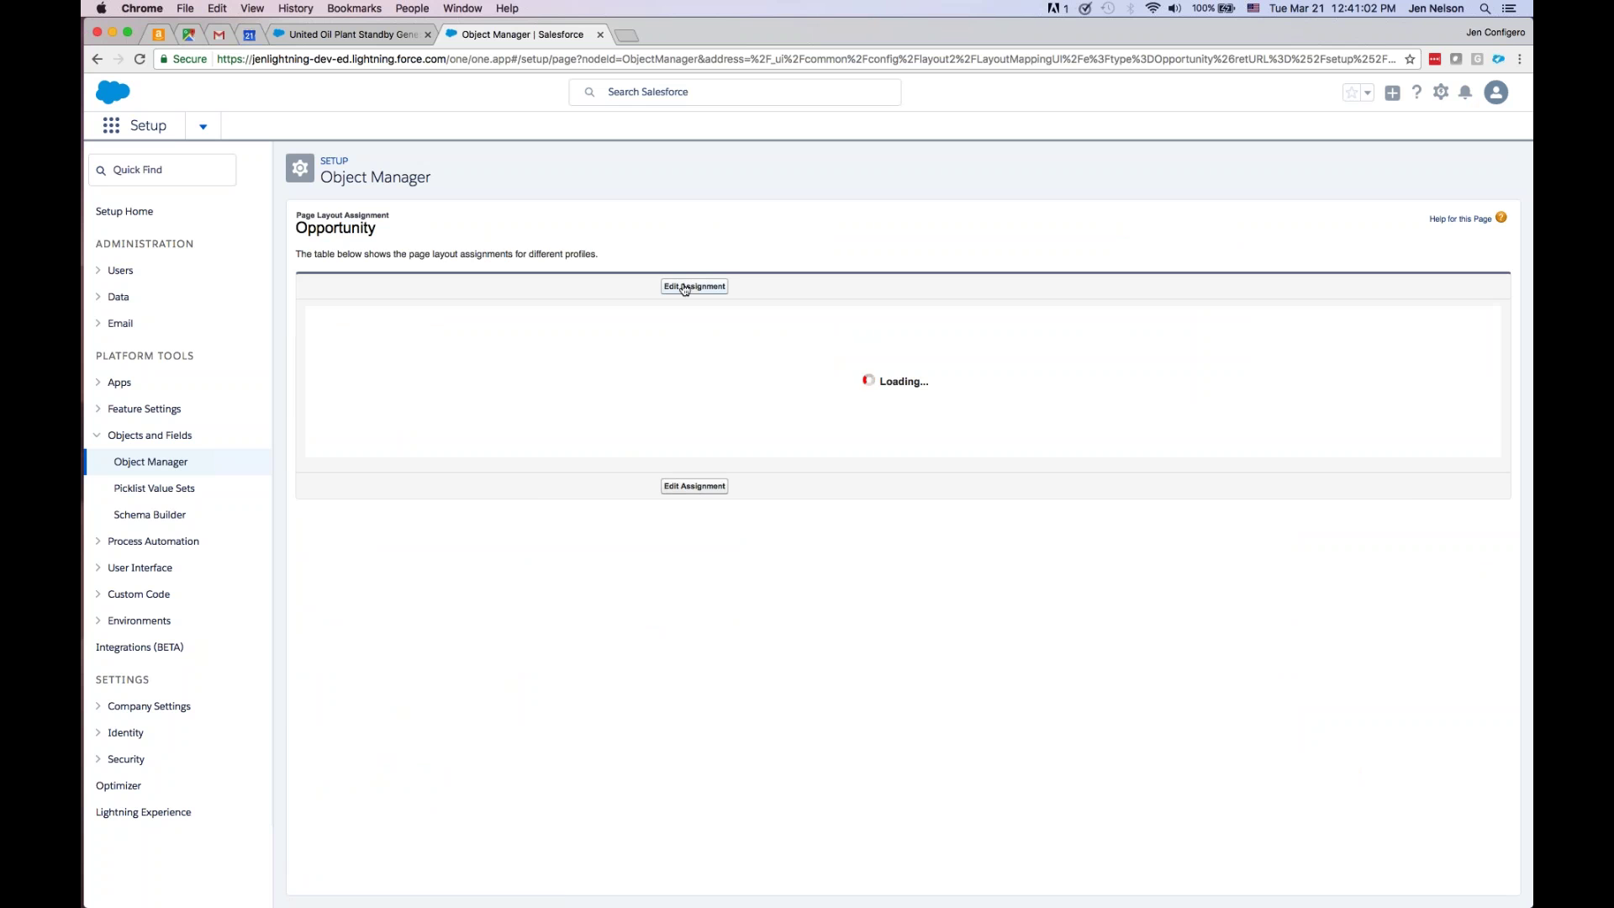
left_click(683, 286)
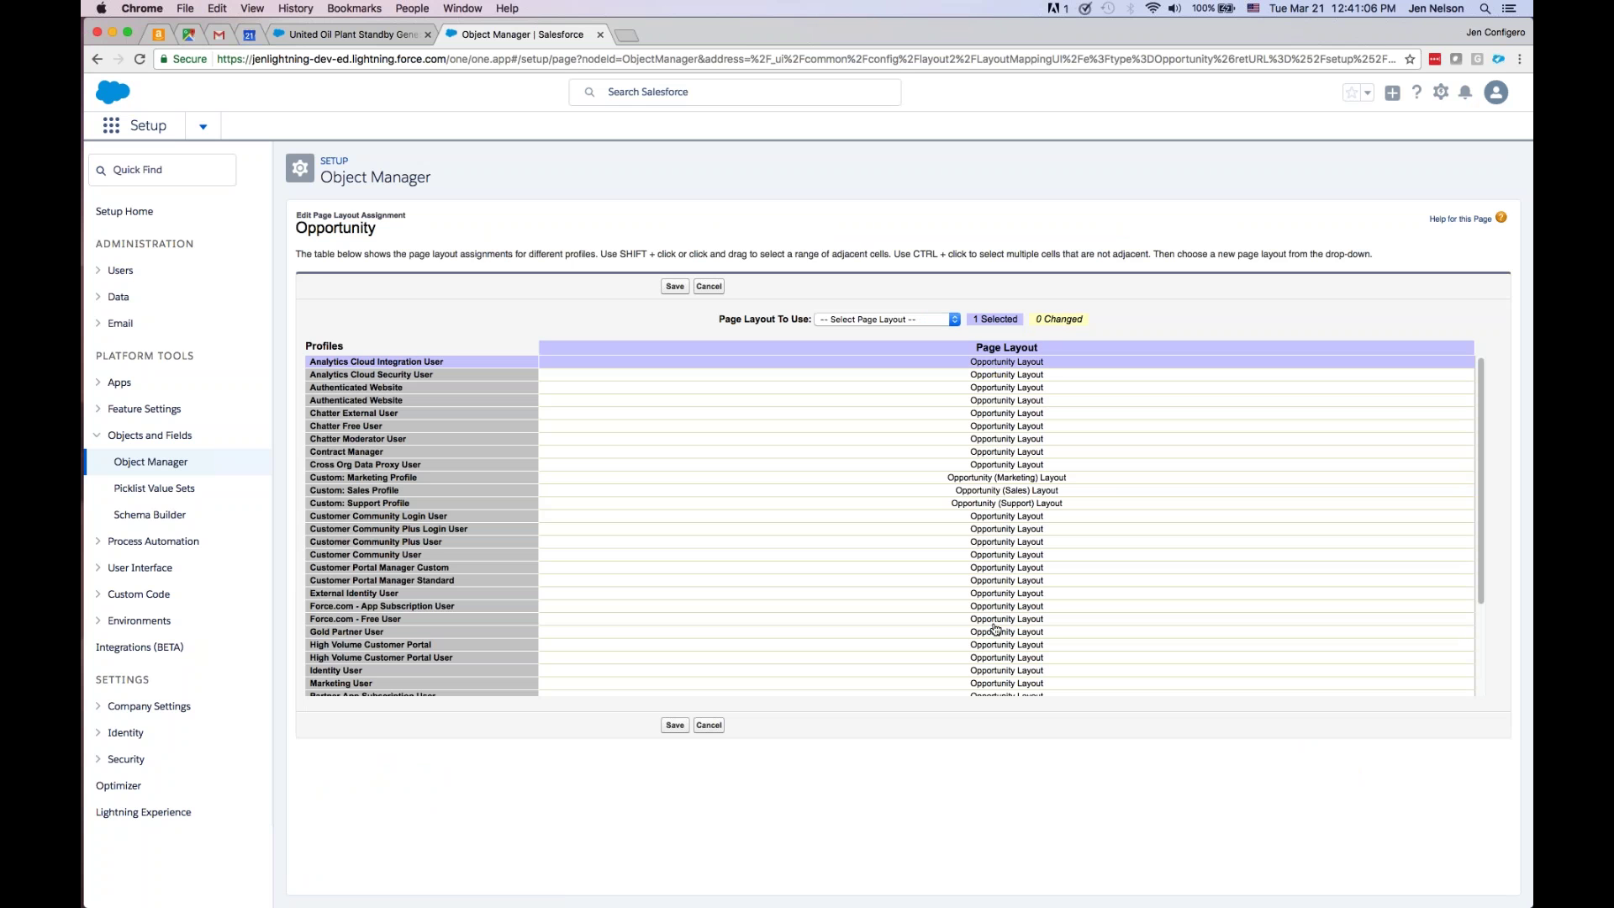
scroll(1020, 627, "down", 1)
scroll(1021, 627, "down", 3)
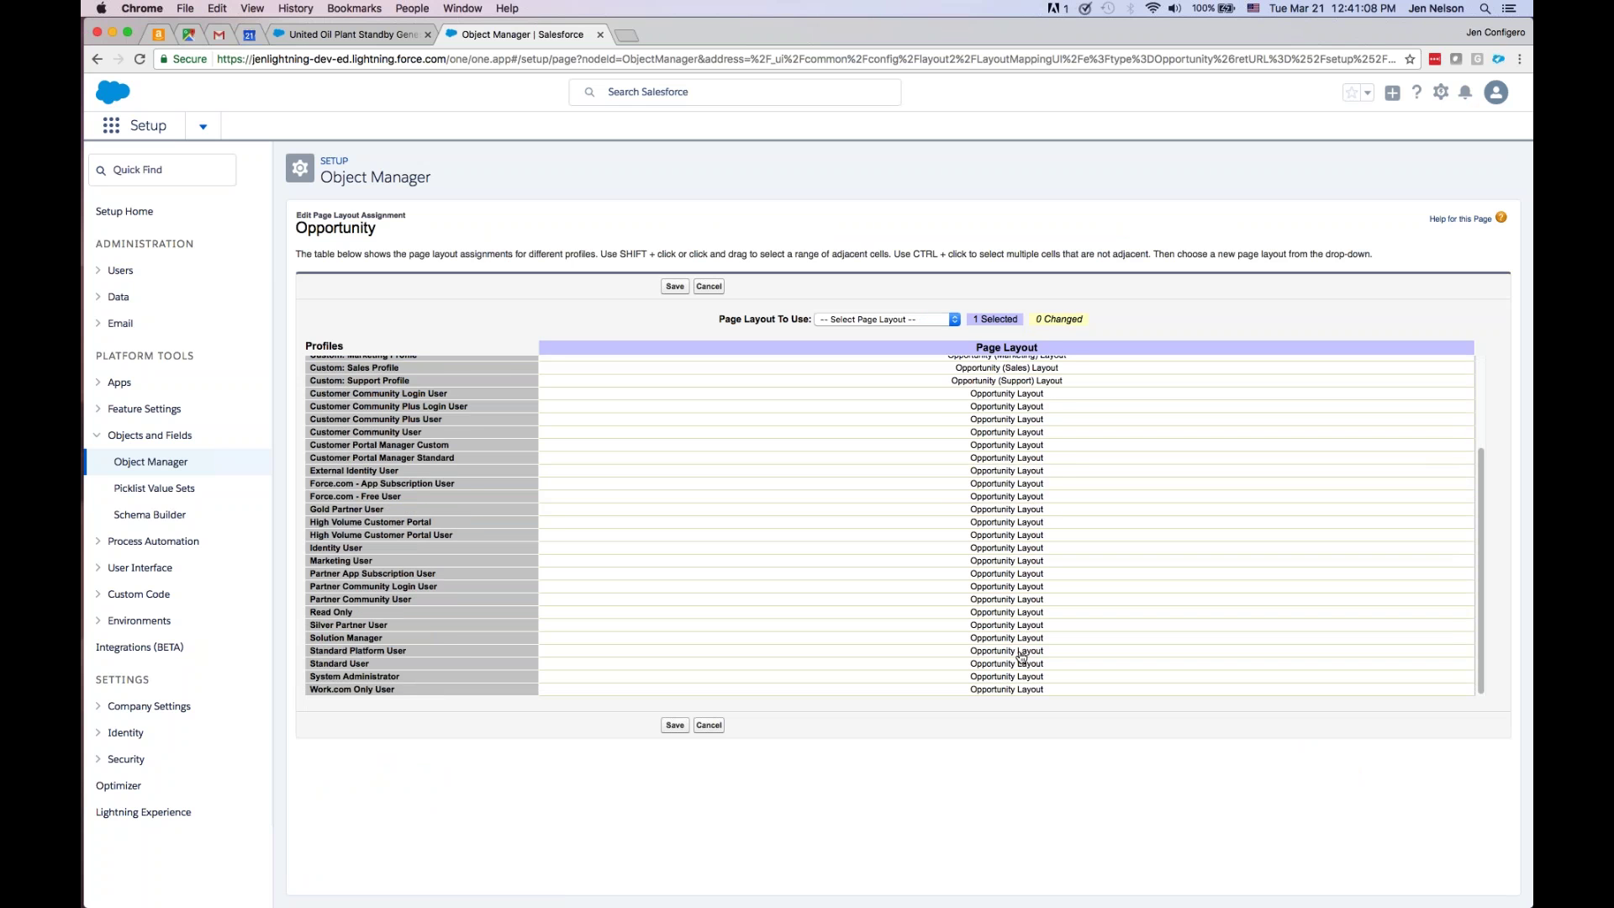
left_click(1020, 690, "shift")
left_click(893, 319)
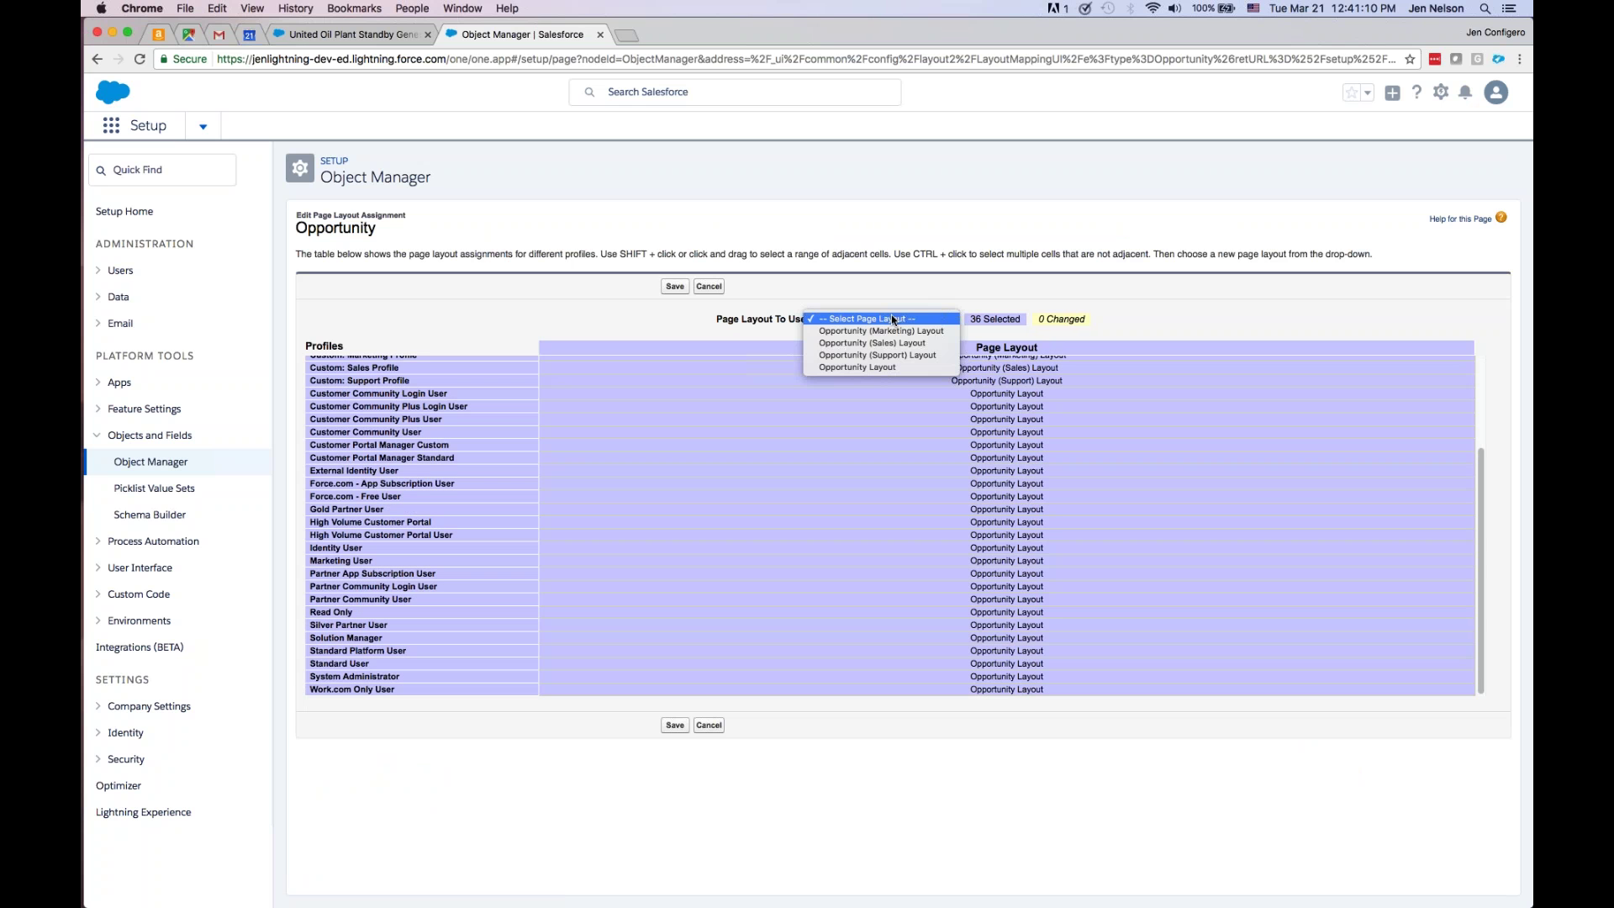
left_click(851, 368)
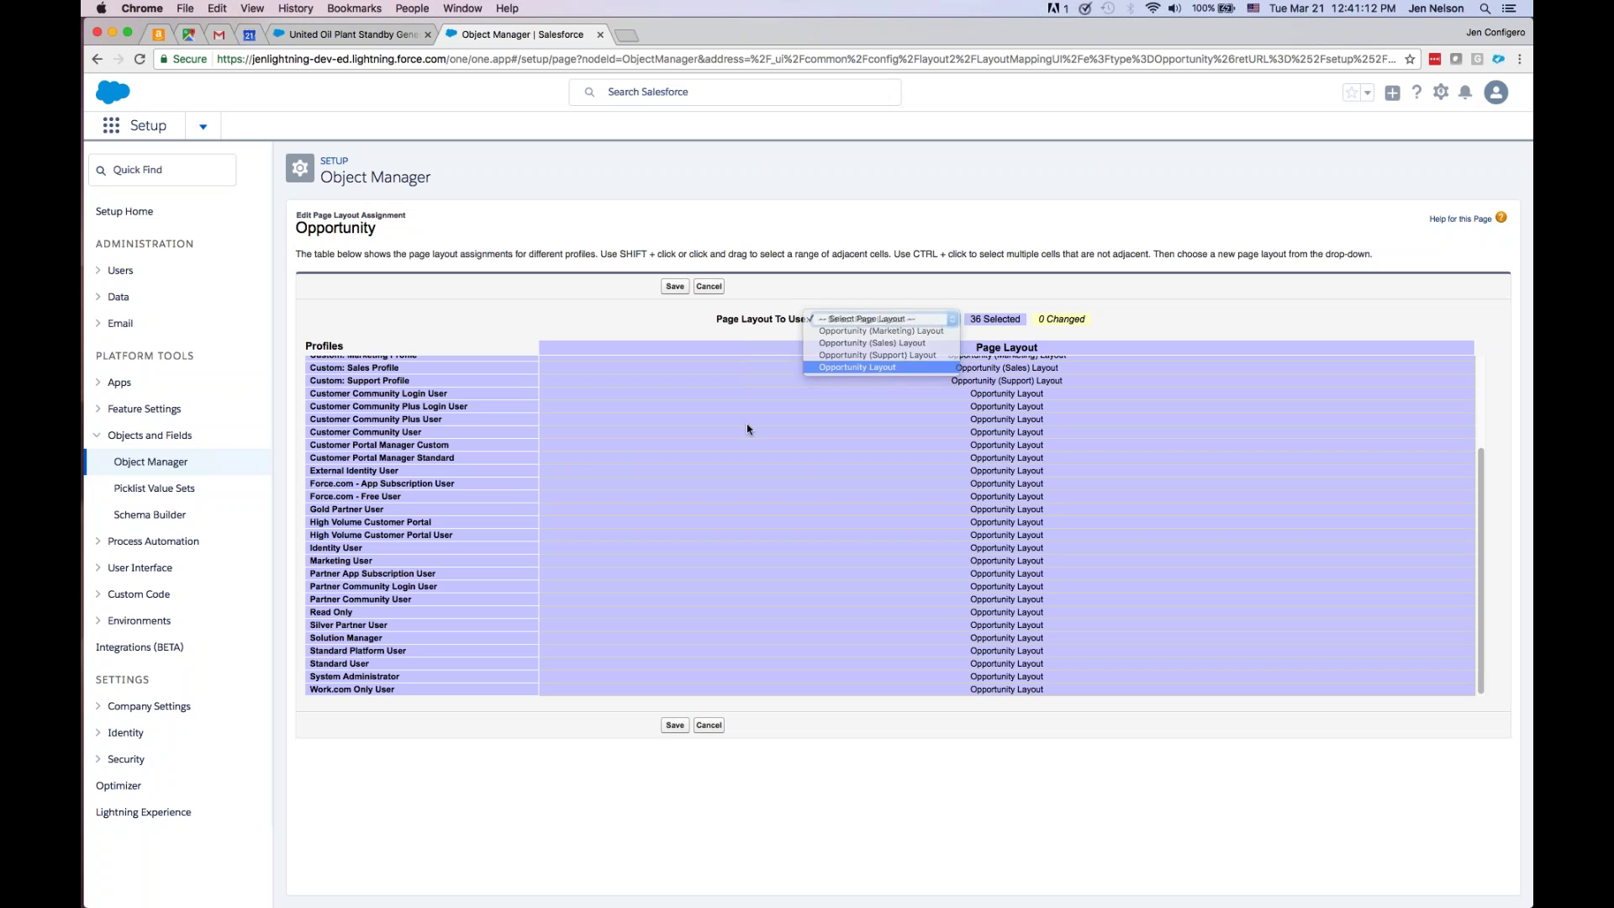
left_click(675, 286)
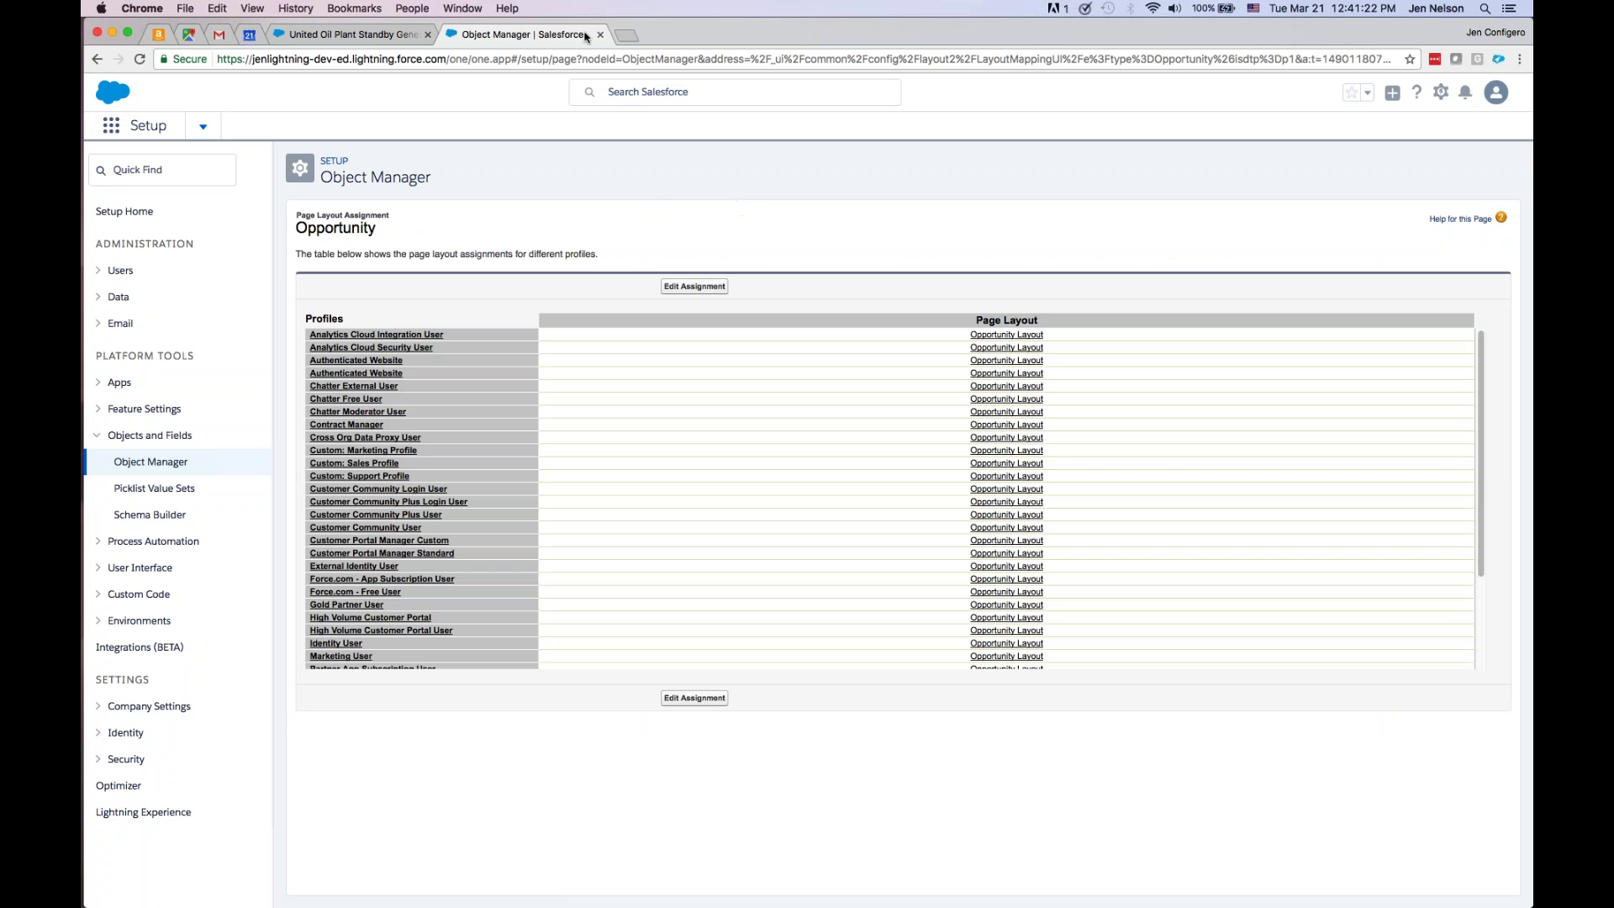
- Close the setup page, reload and reopen the United Oil Plant Standby Generators opportunity, and check its details for the layout change
left_click(600, 34)
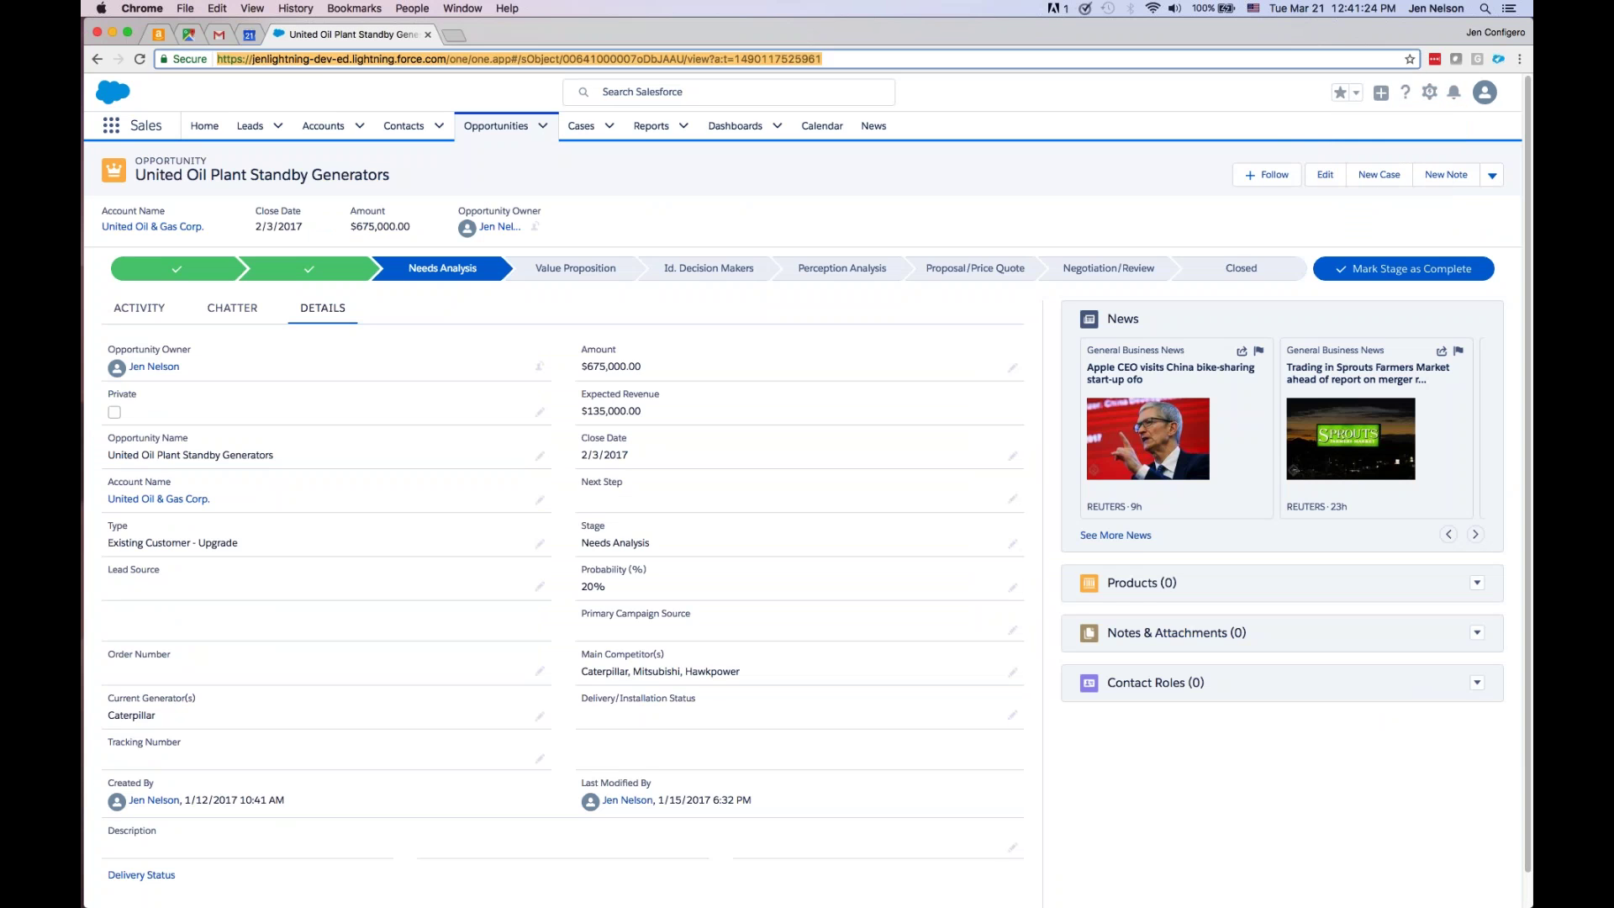
key("super+r")
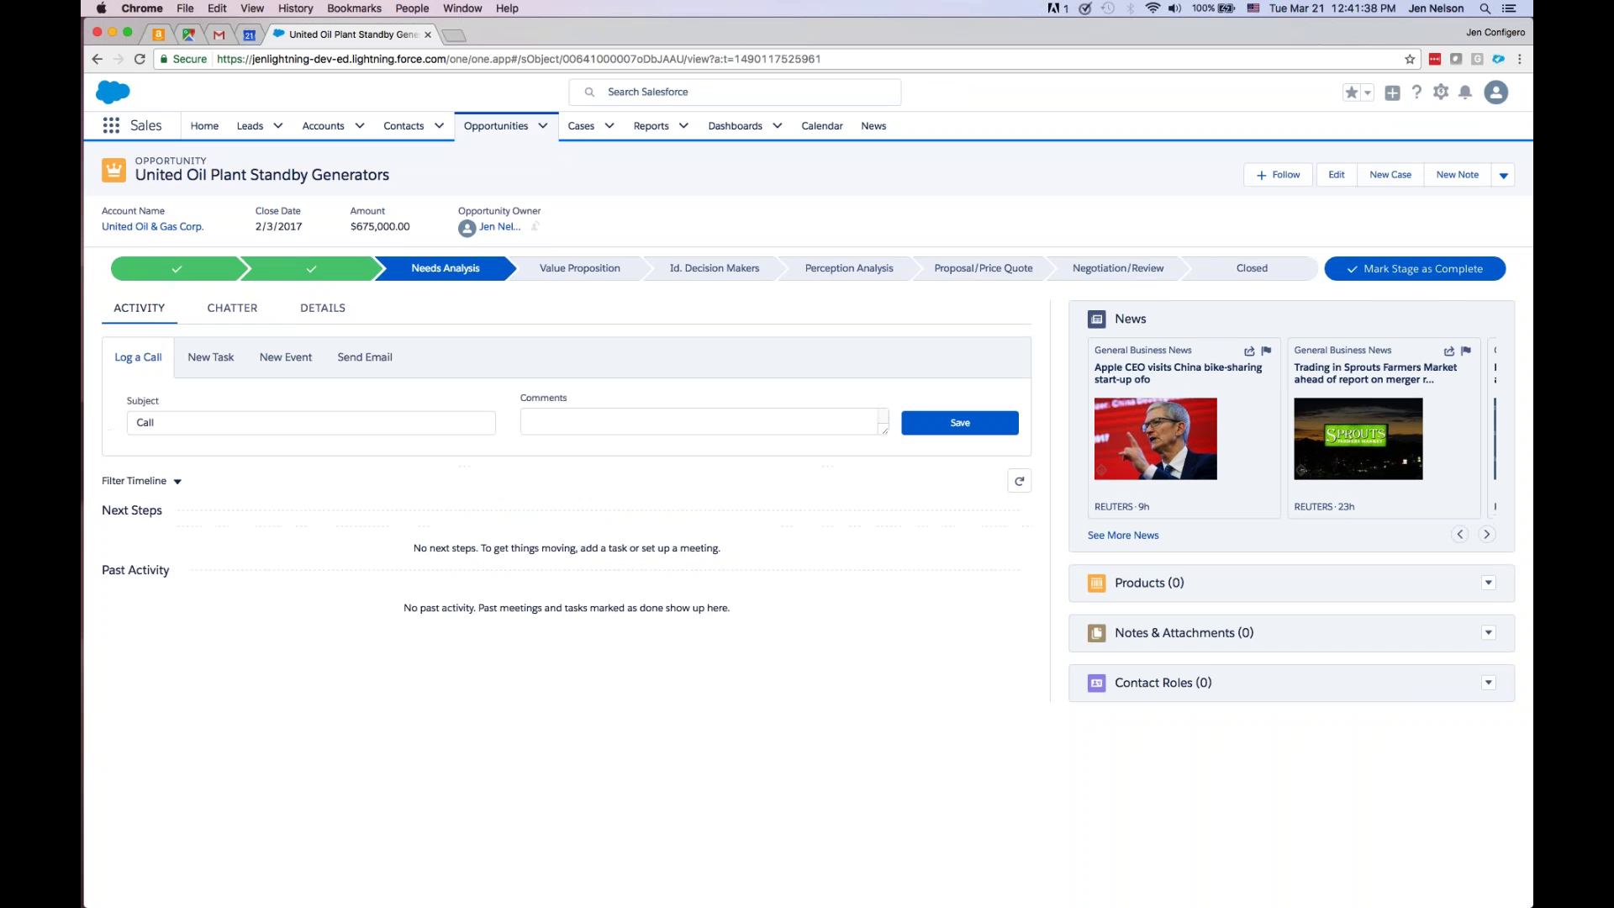
left_click(323, 308)
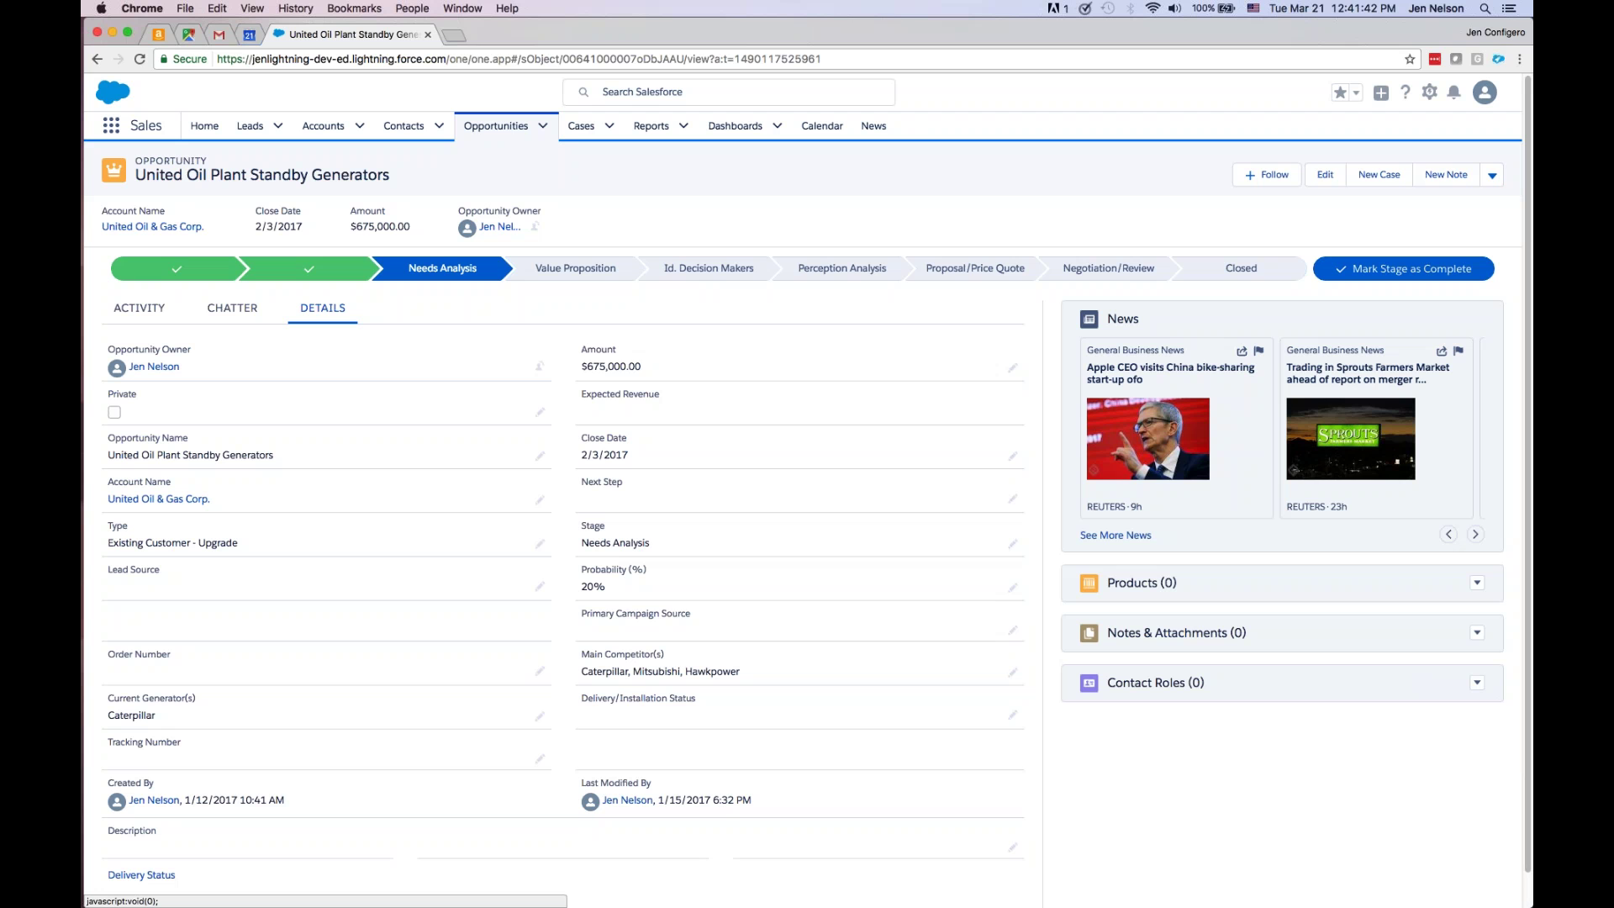
left_click(486, 133)
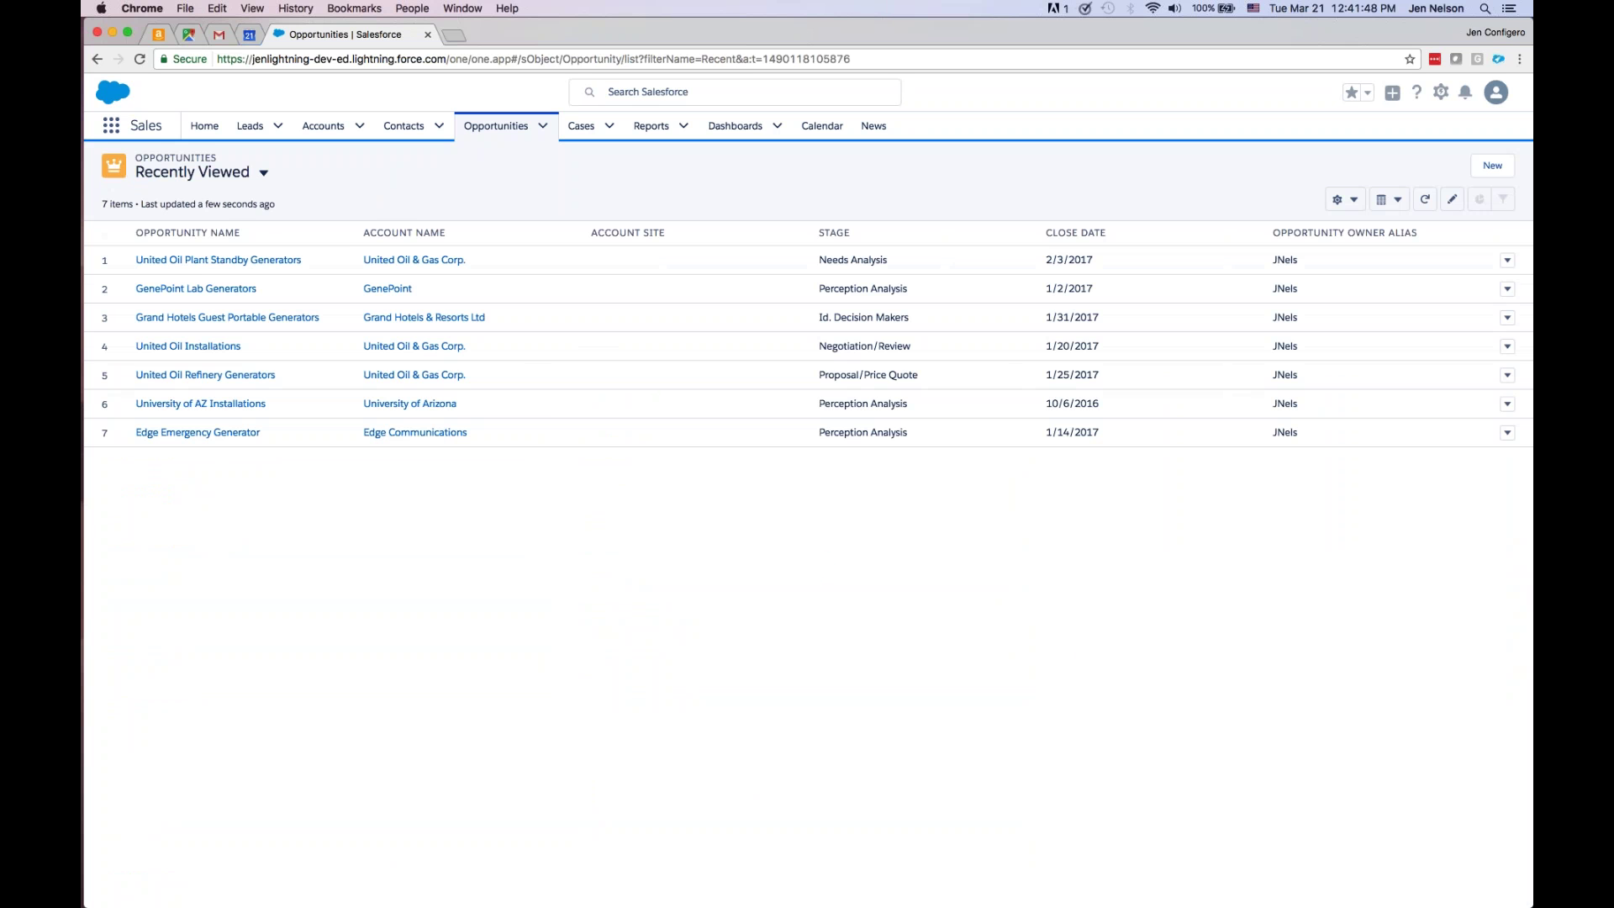
left_click(194, 261)
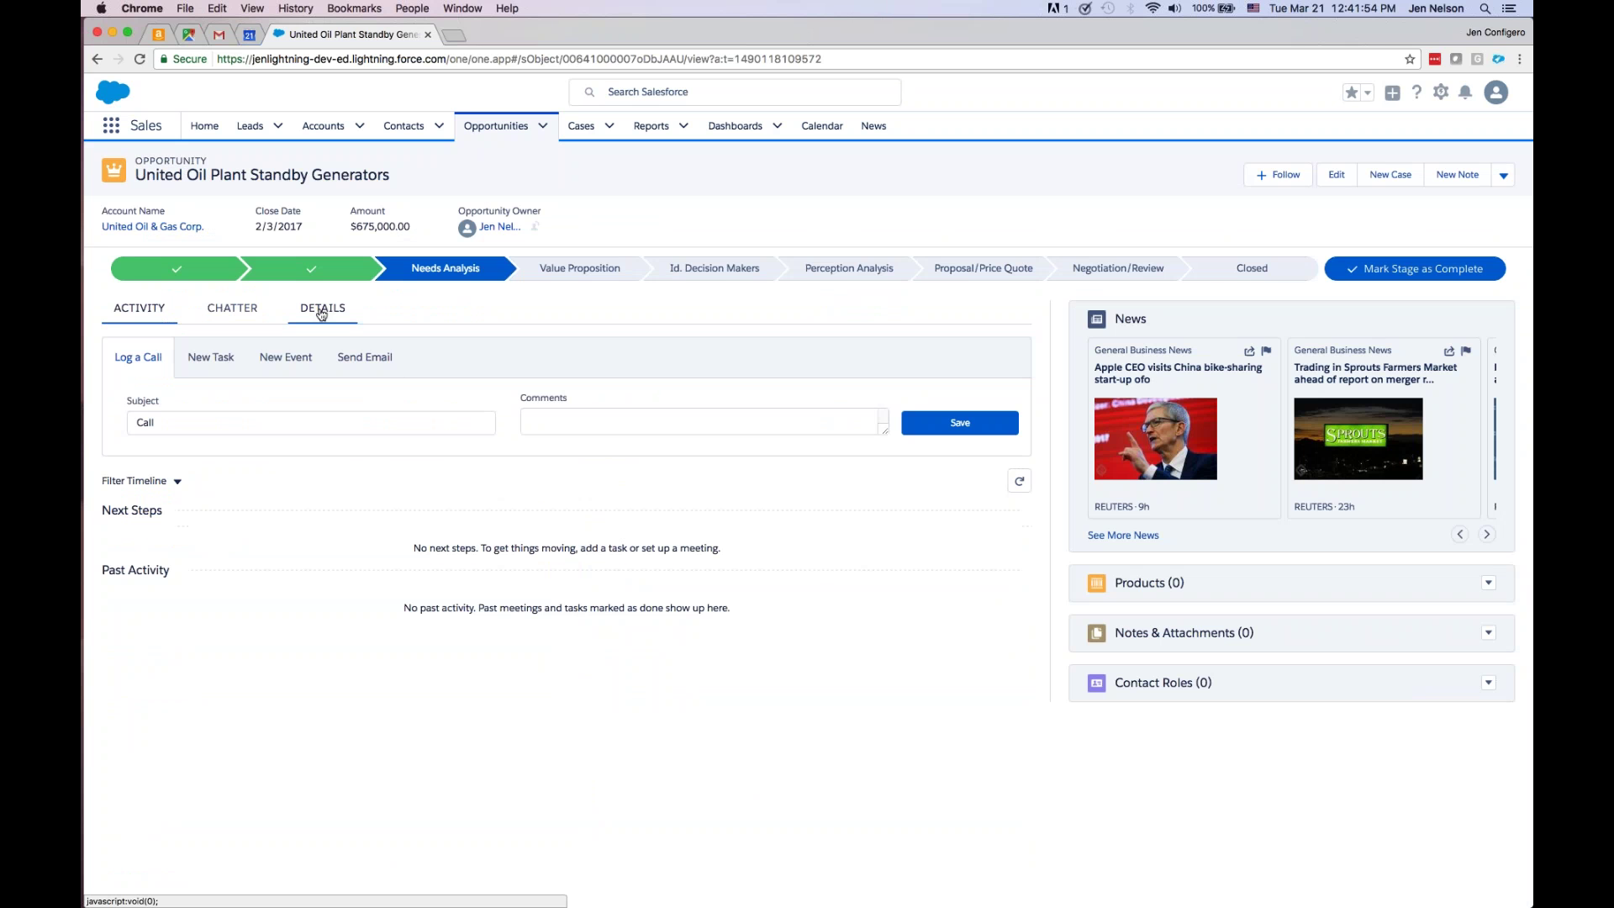
left_click(322, 312)
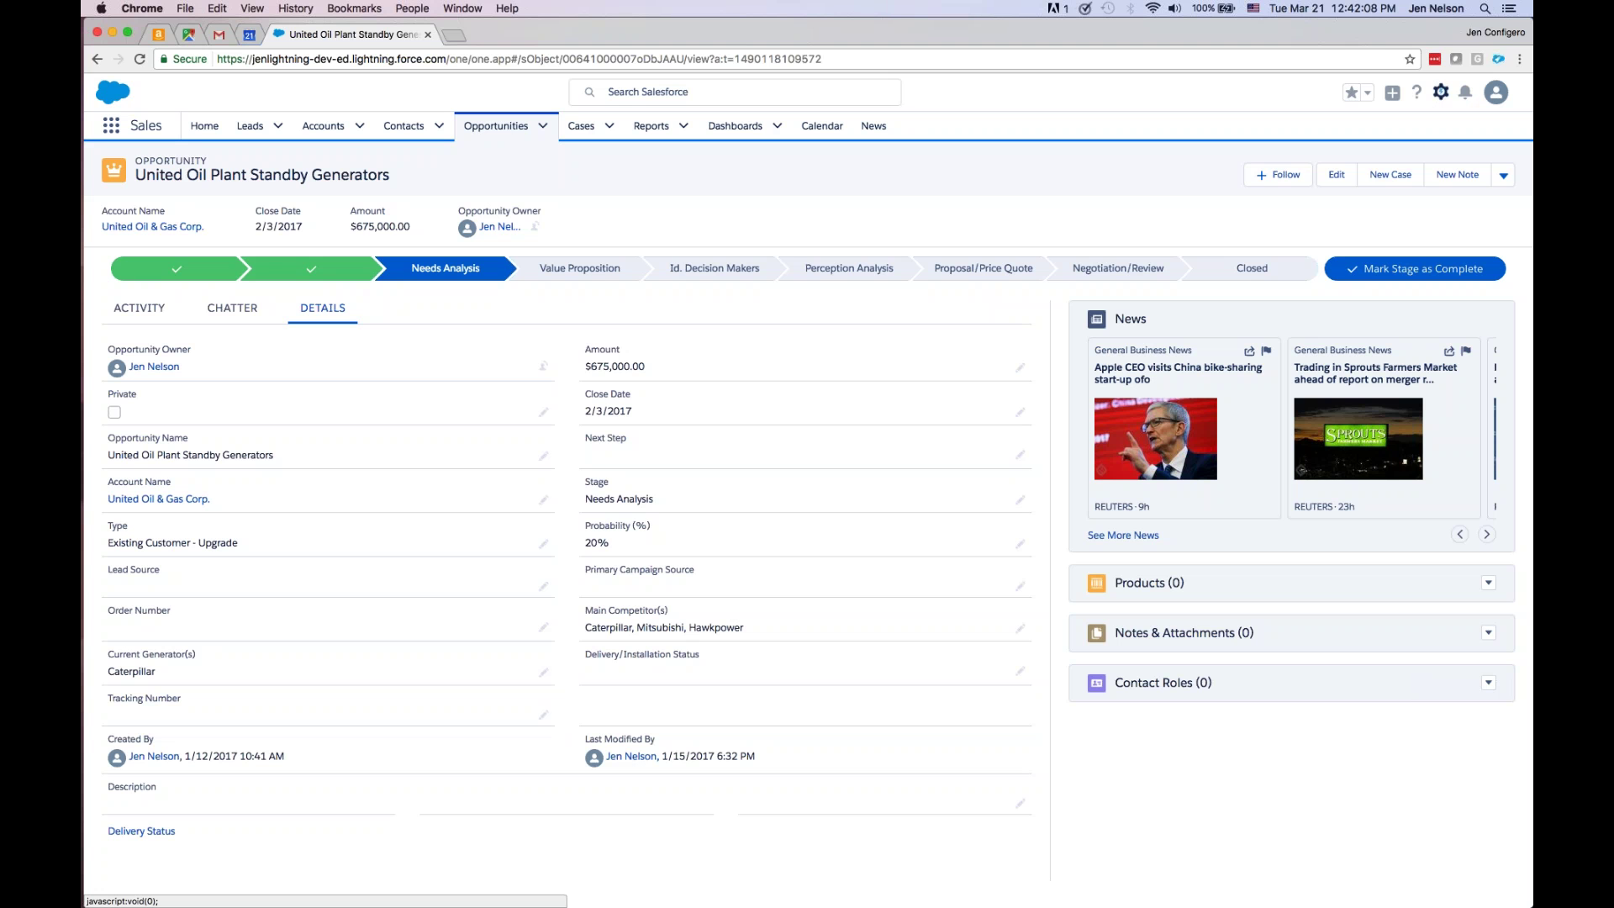
- Open the opportunity's record page for editing and review how the Highlights Panel works and the Path component's properties
left_click(1441, 91)
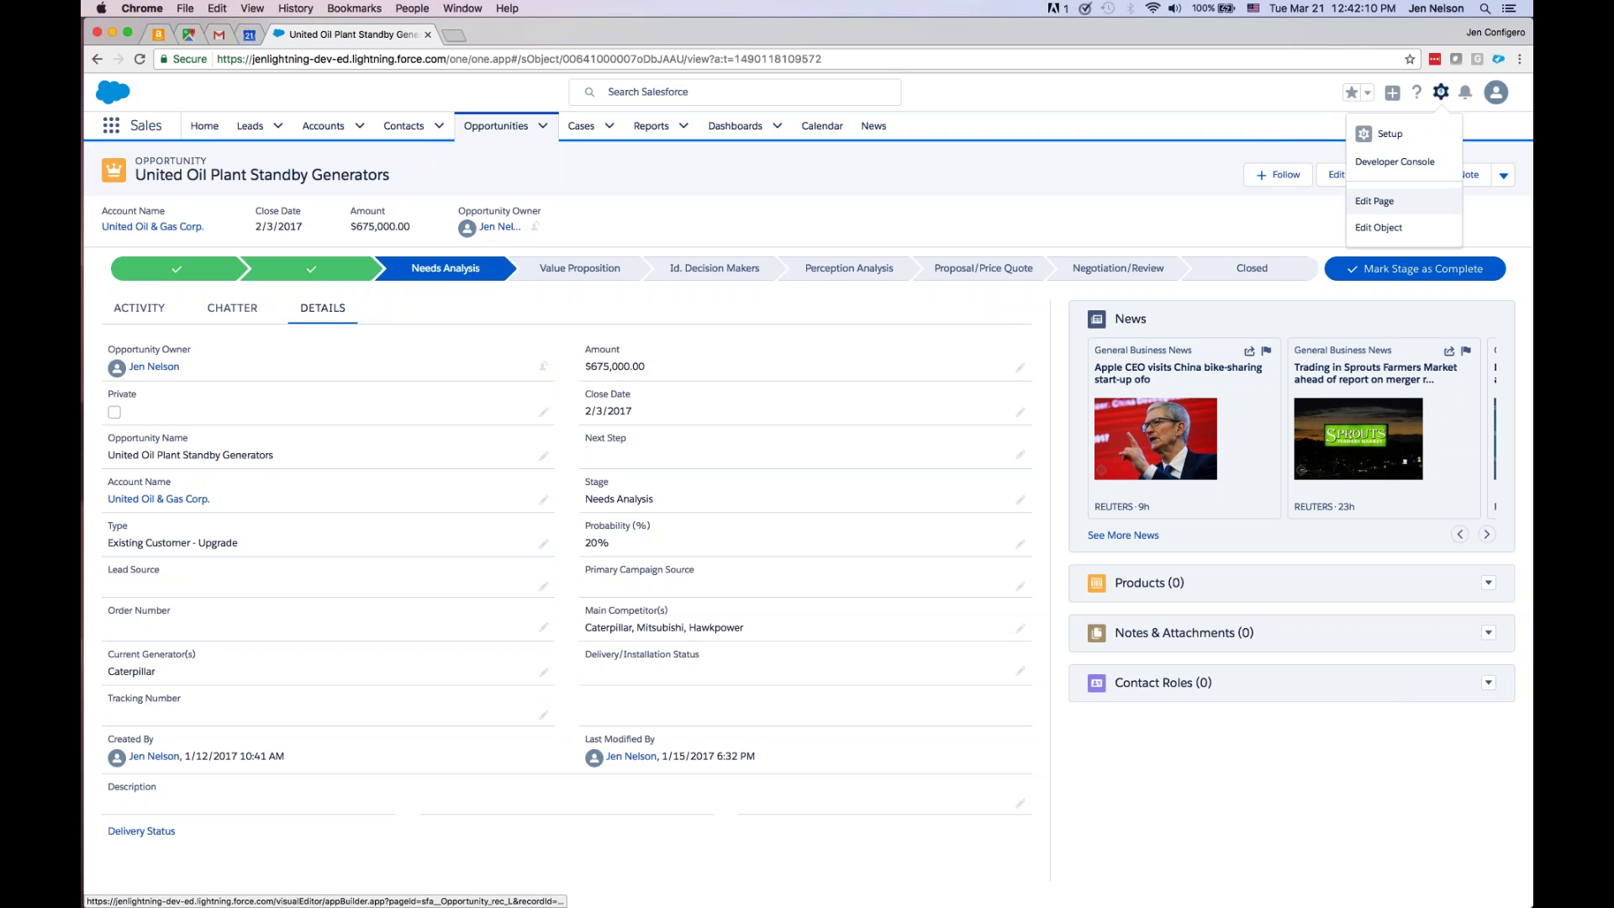
left_click(1376, 201)
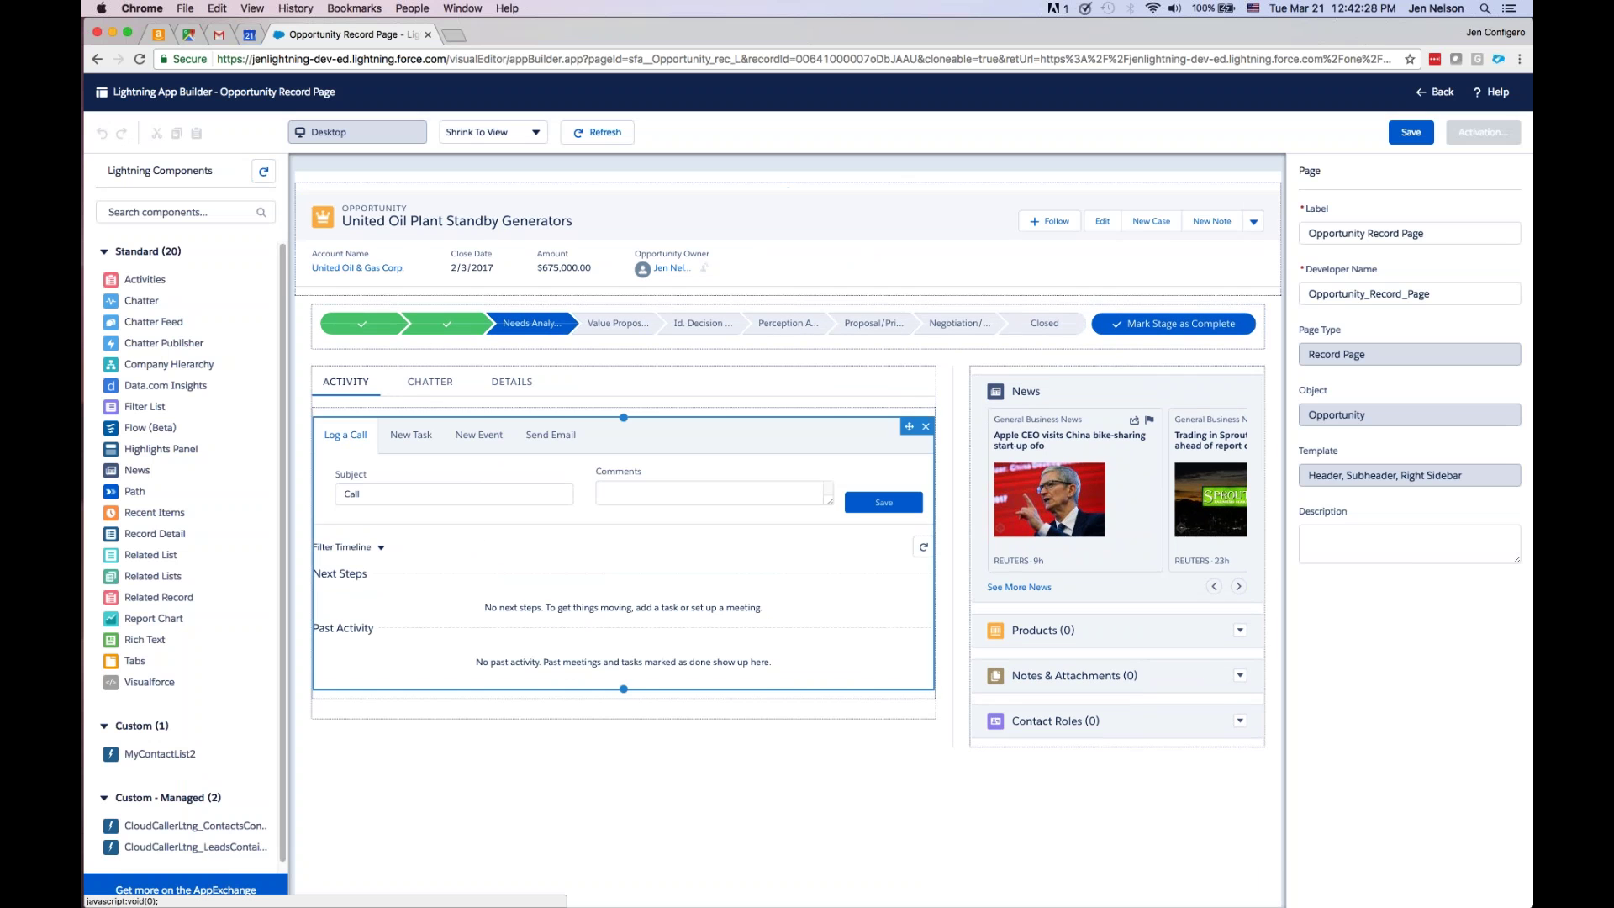
left_click(767, 216)
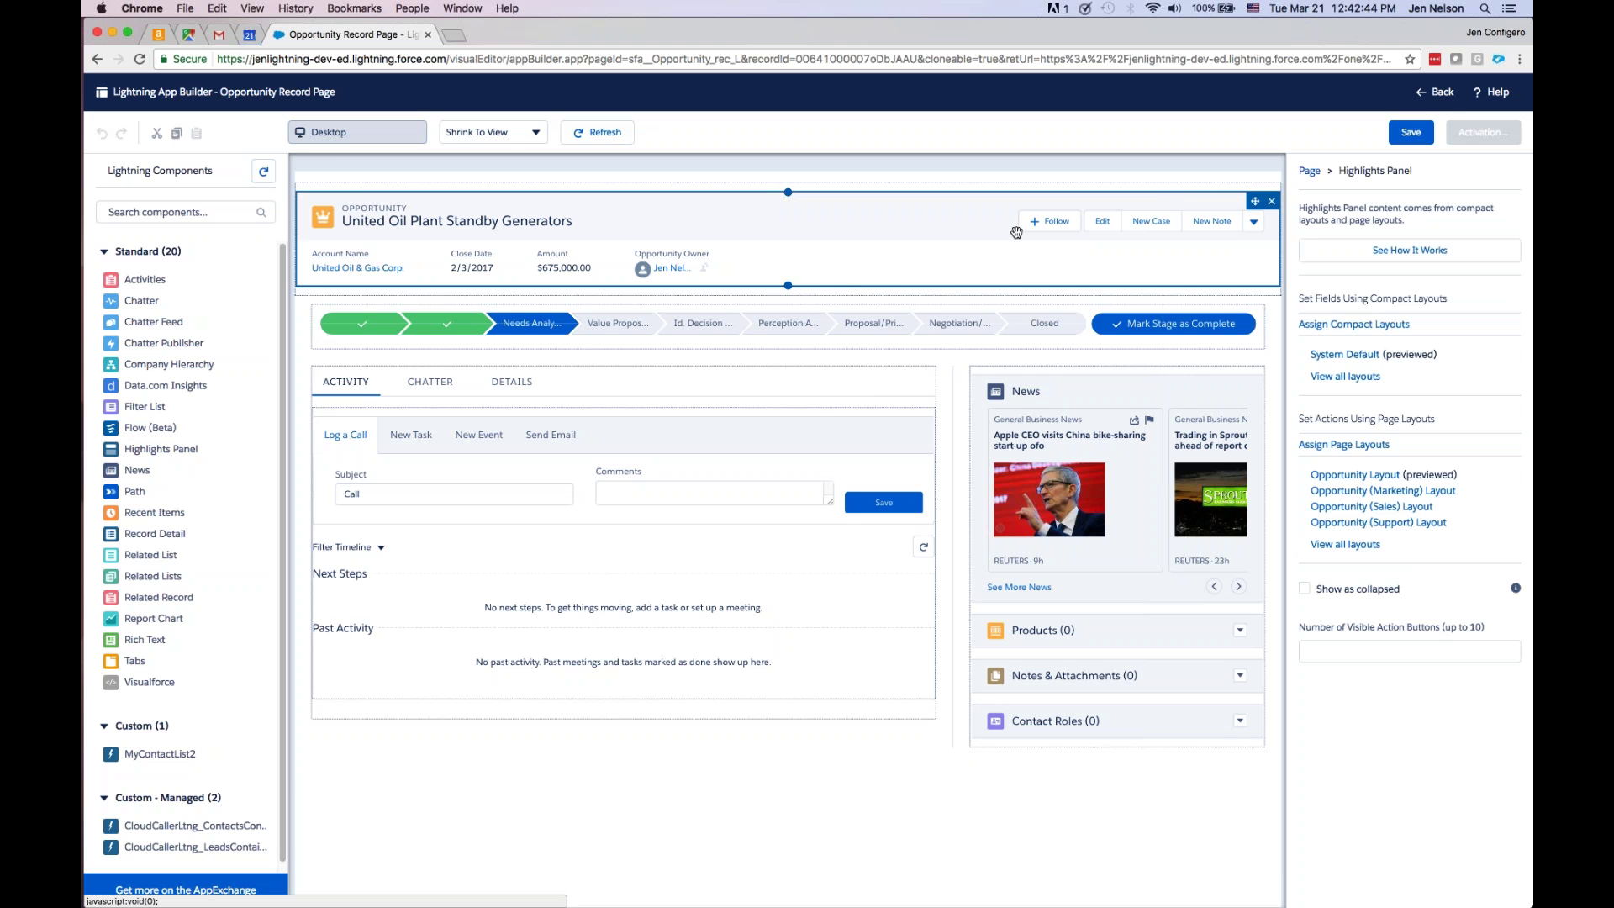
left_click(1394, 257)
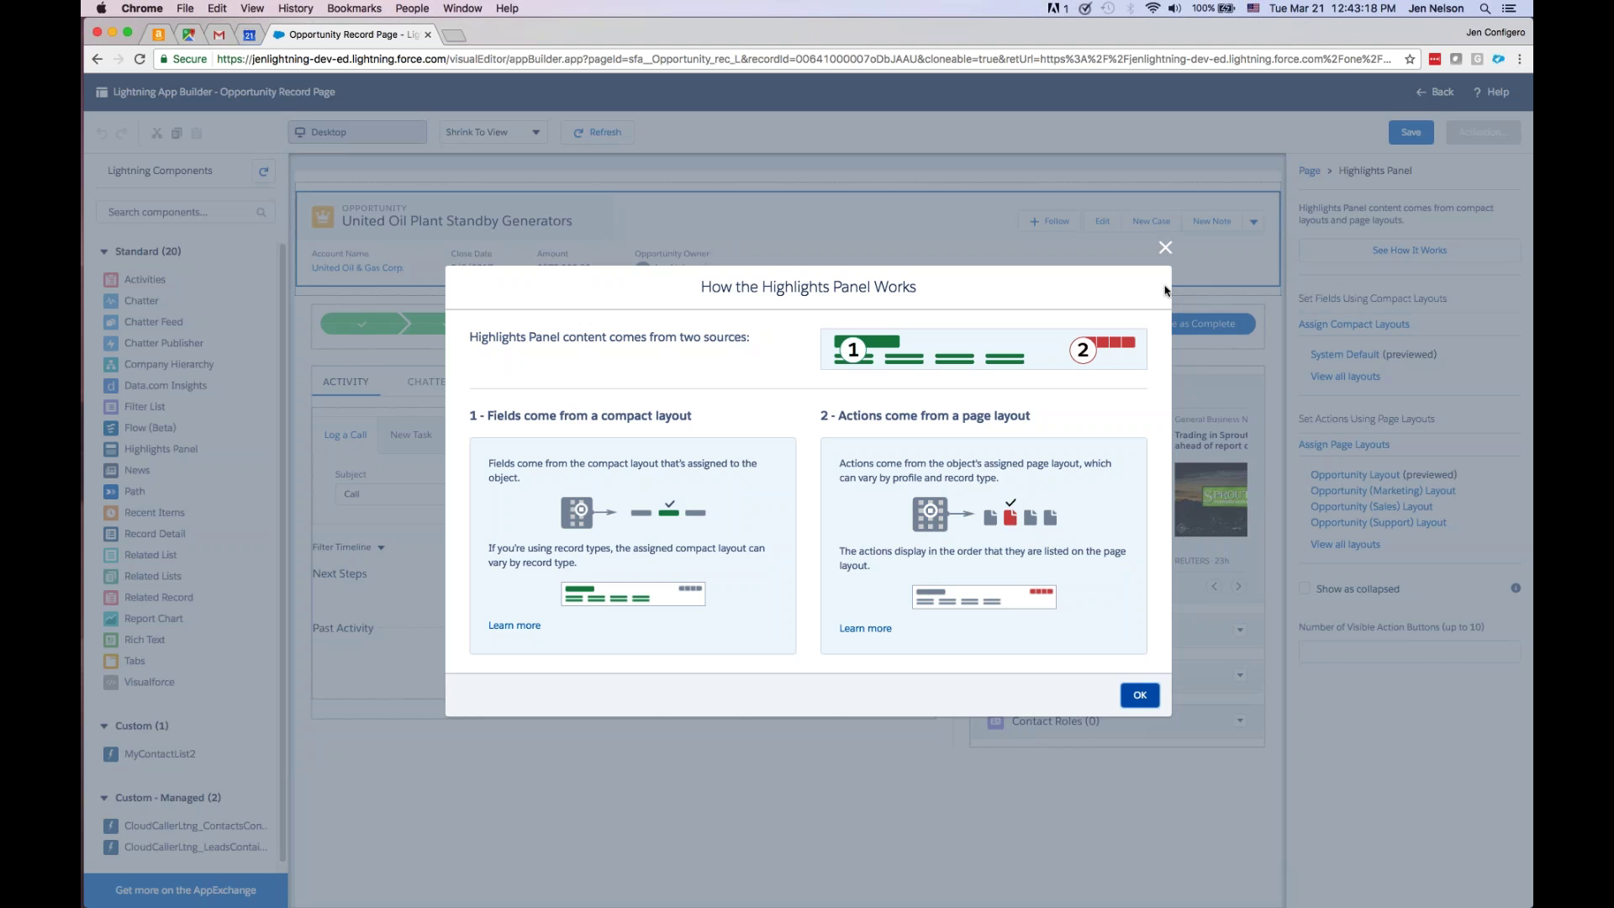
left_click(1165, 247)
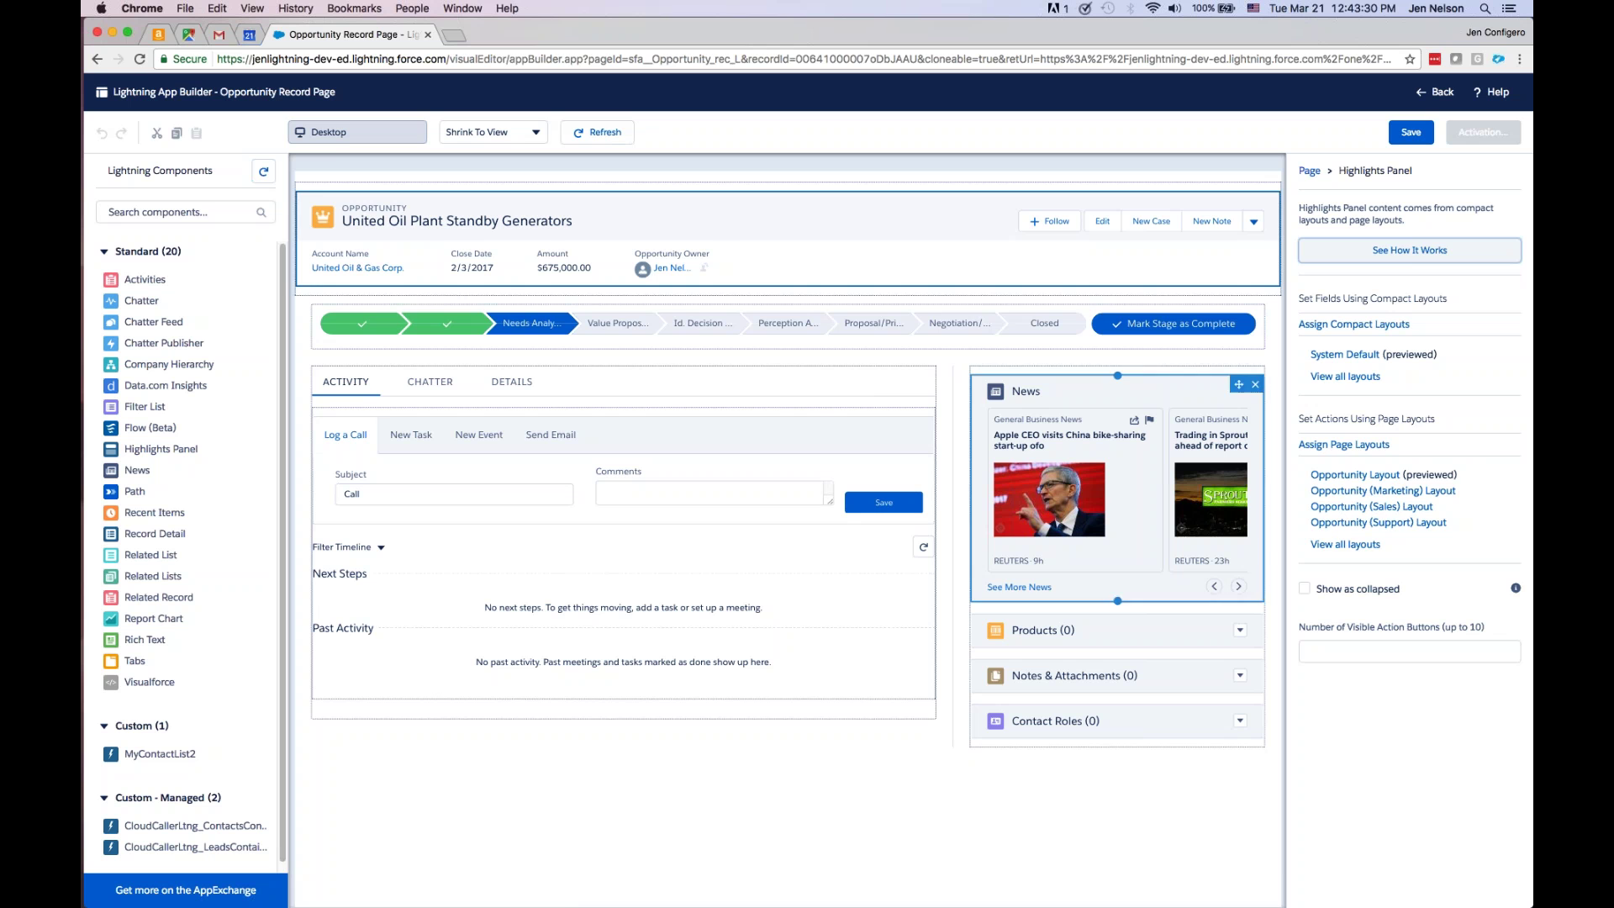
left_click(674, 330)
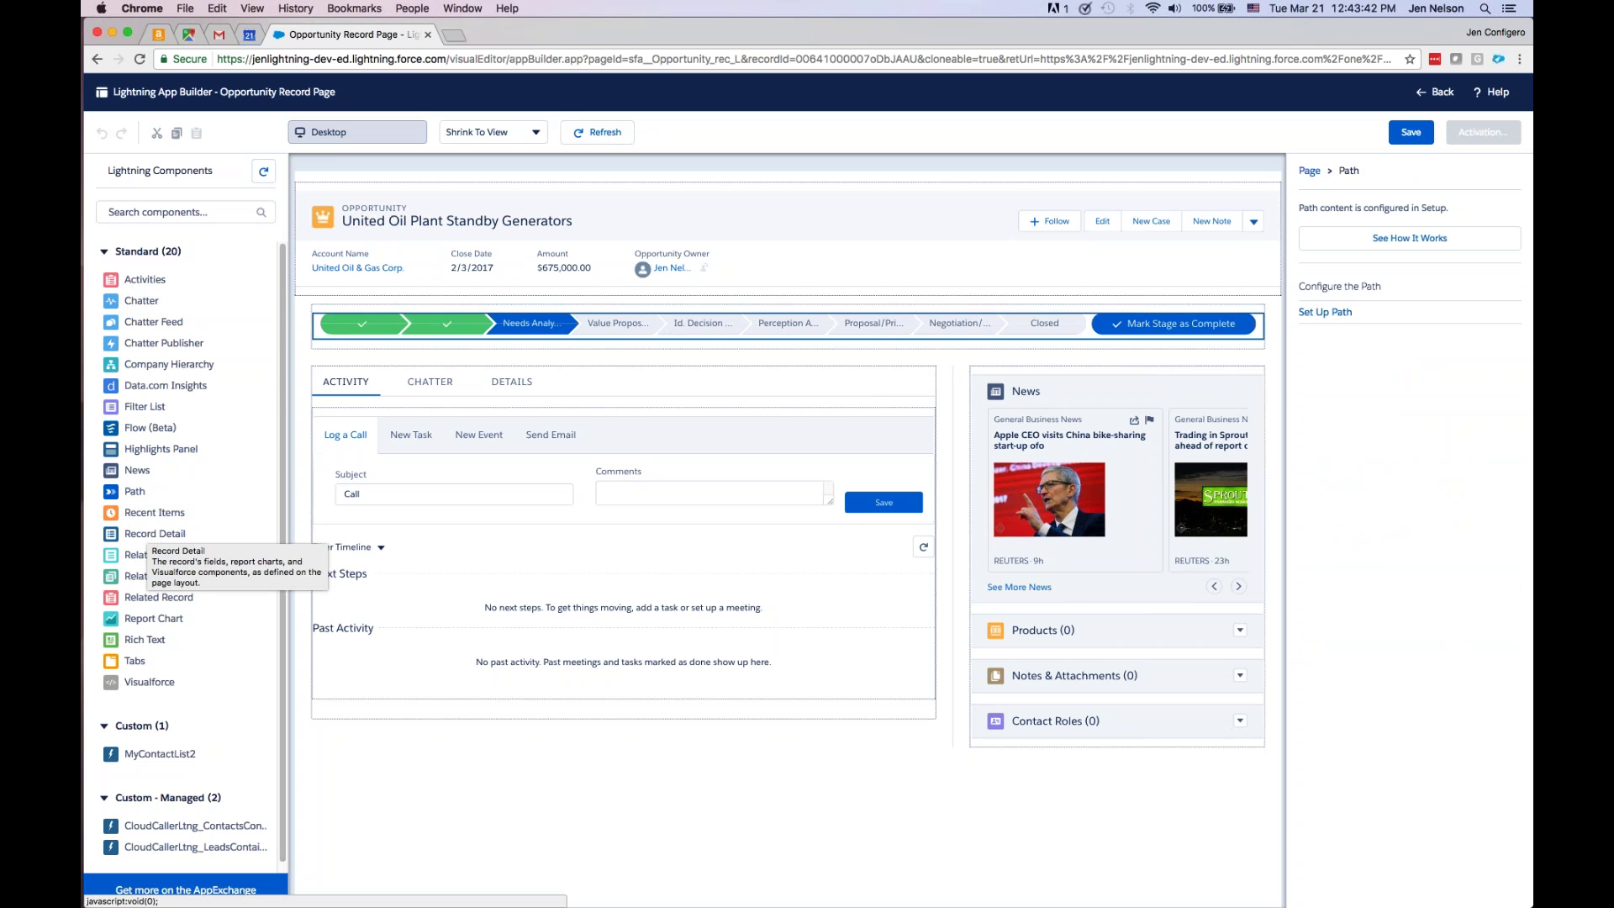
- Try the Tile display for the Related Lists component, and settle on List
left_click(1104, 658)
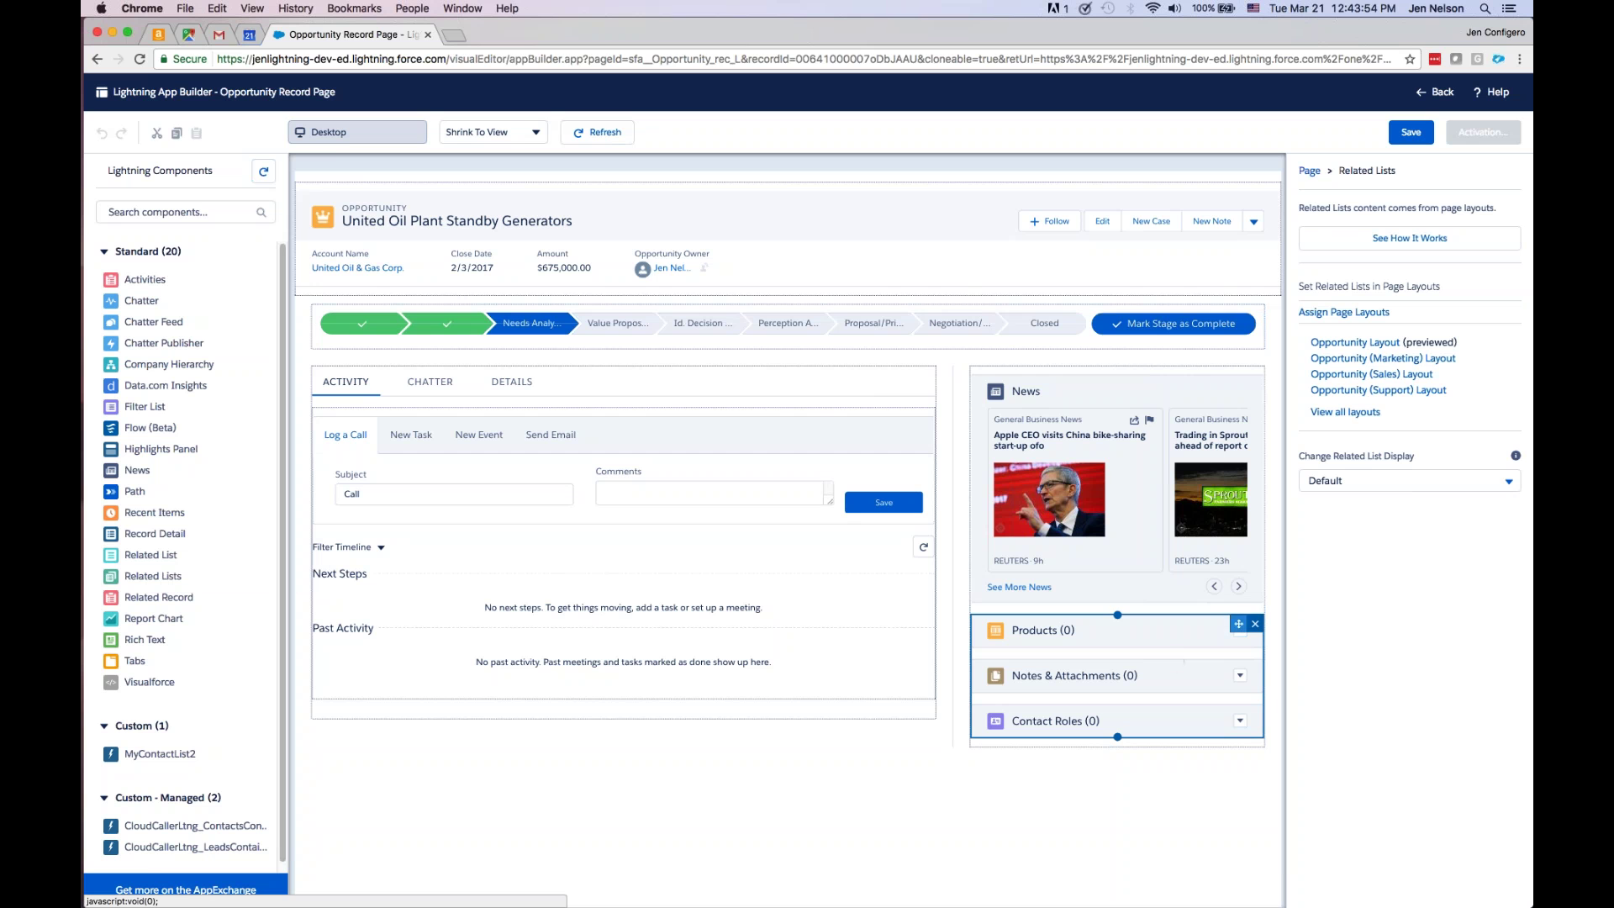
left_click(1343, 481)
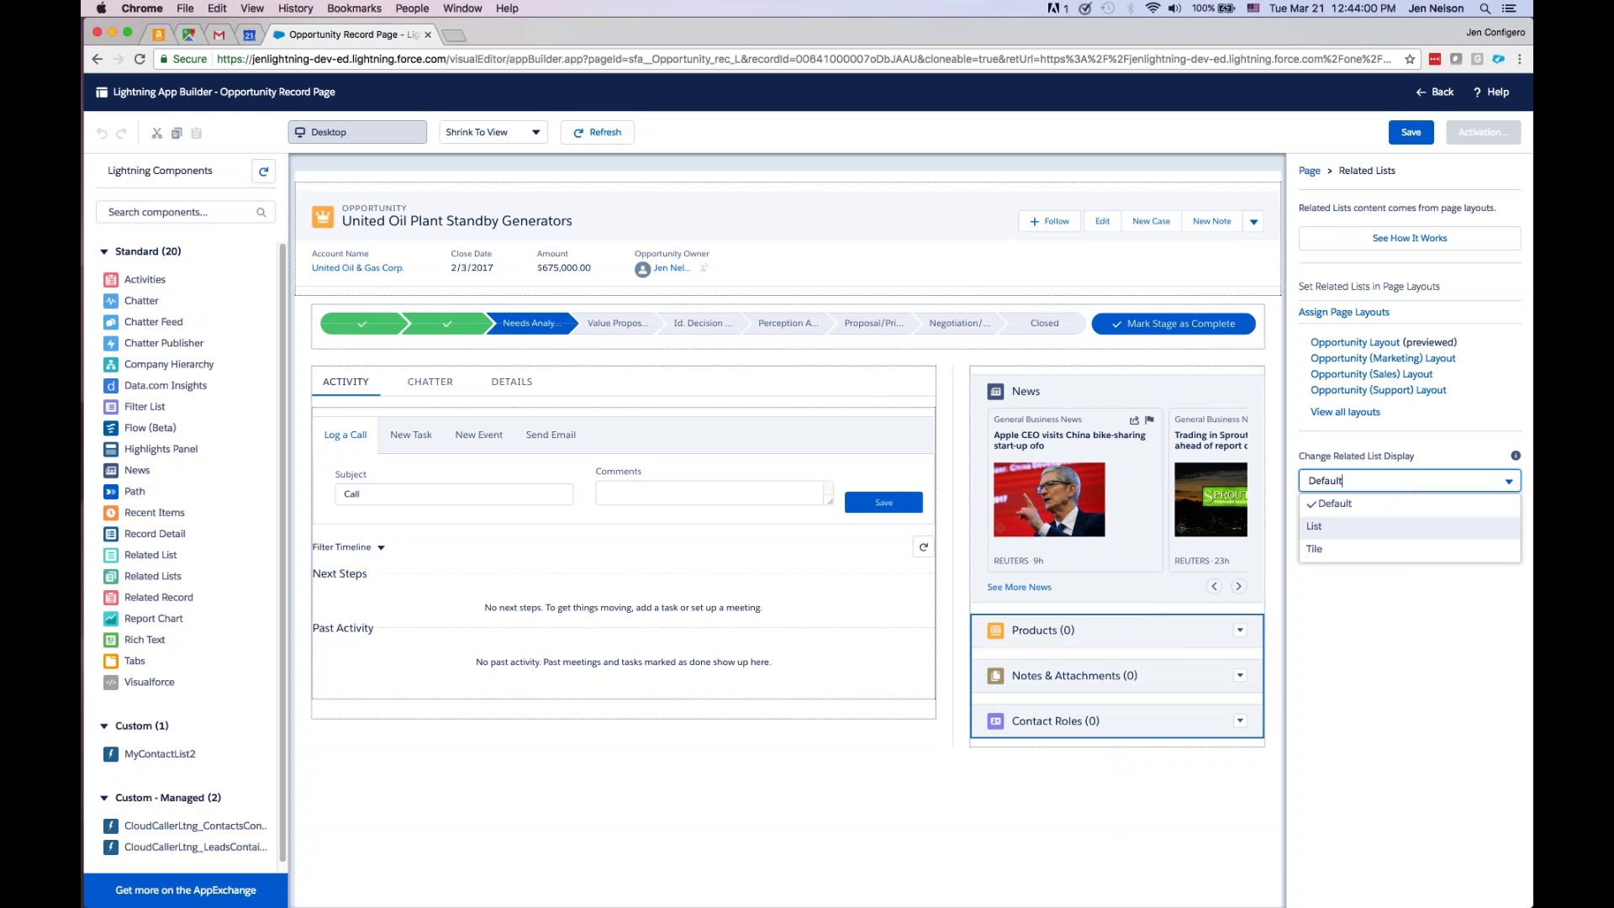
left_click(1332, 551)
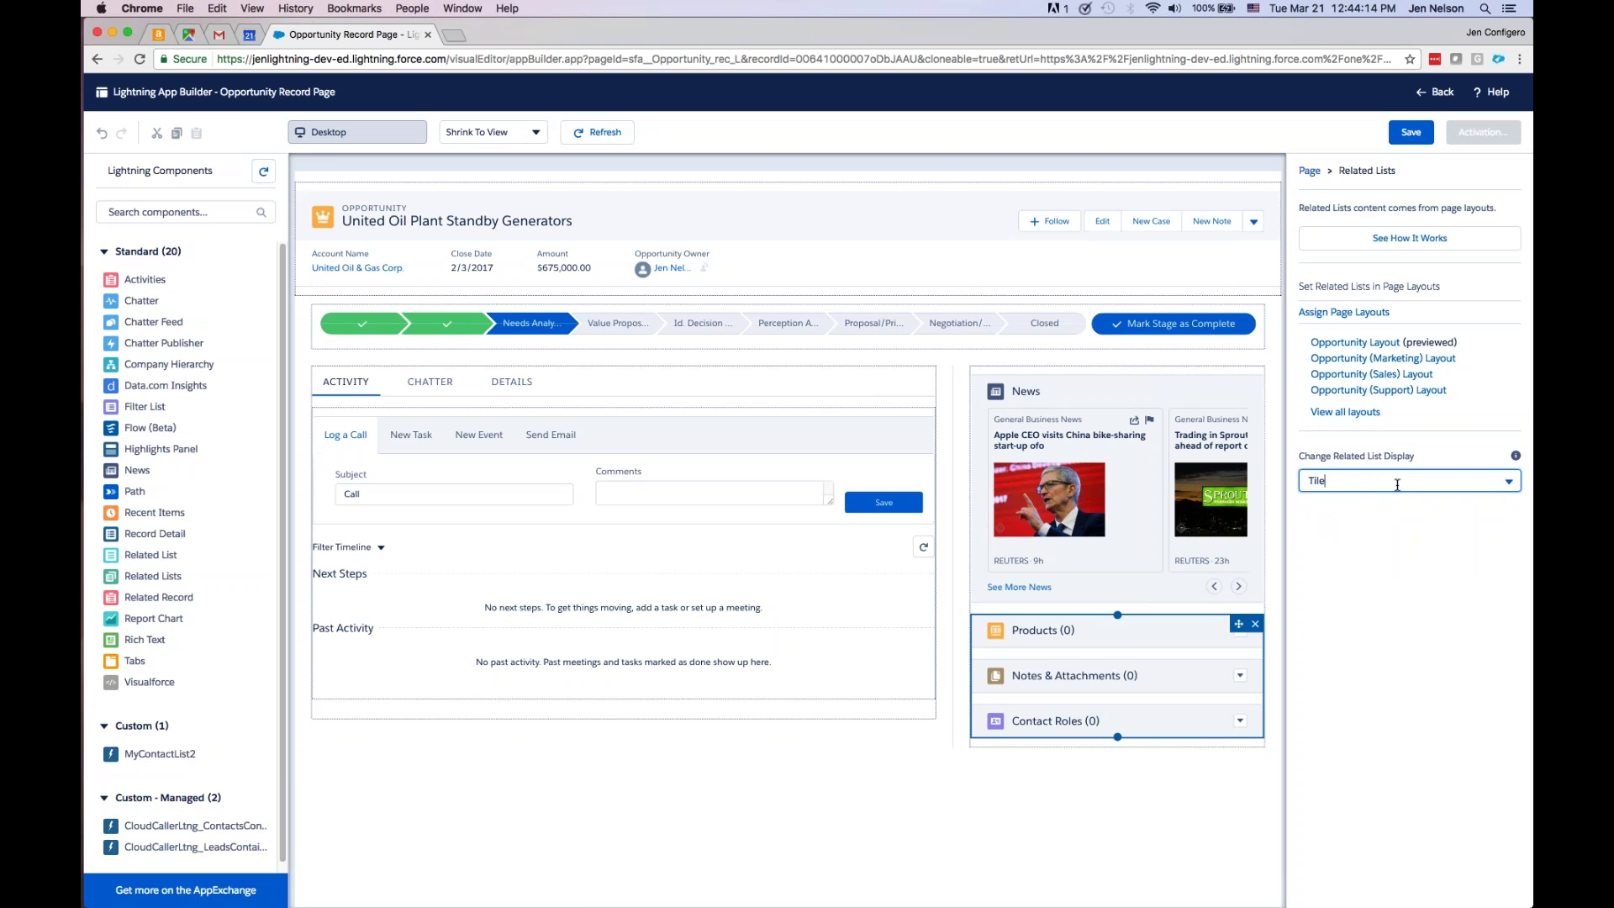
left_click(1345, 481)
left_click(1338, 526)
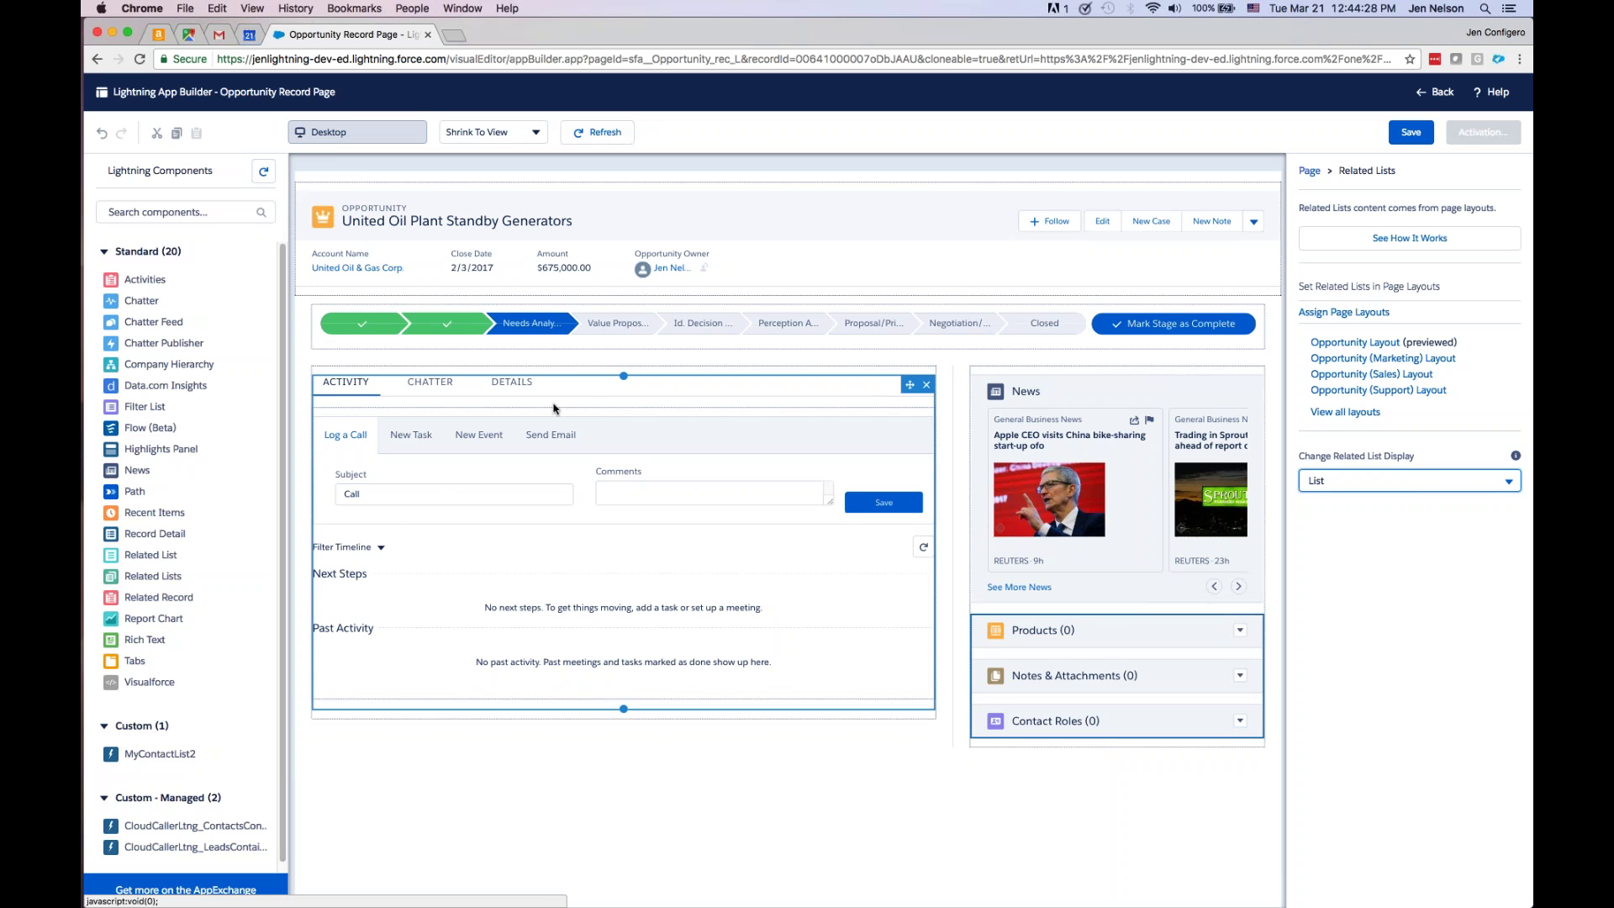
- Add a fourth tab to the opportunity page's Tabs component and label it Related
left_click(591, 398)
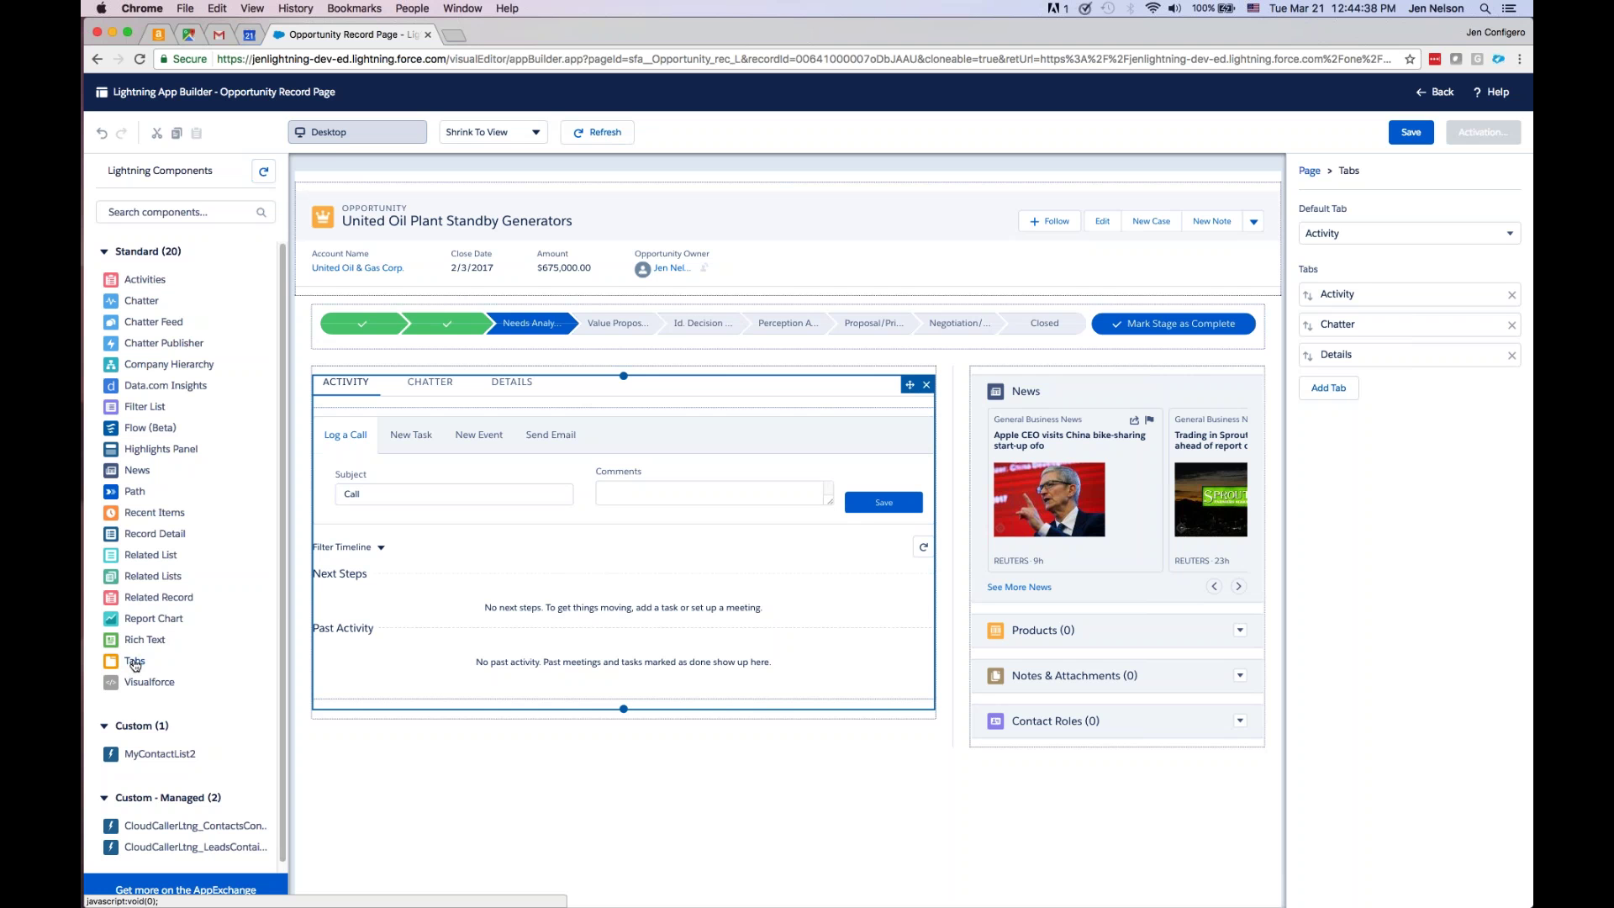
left_click_drag(137, 666, 593, 523)
left_click(1330, 389)
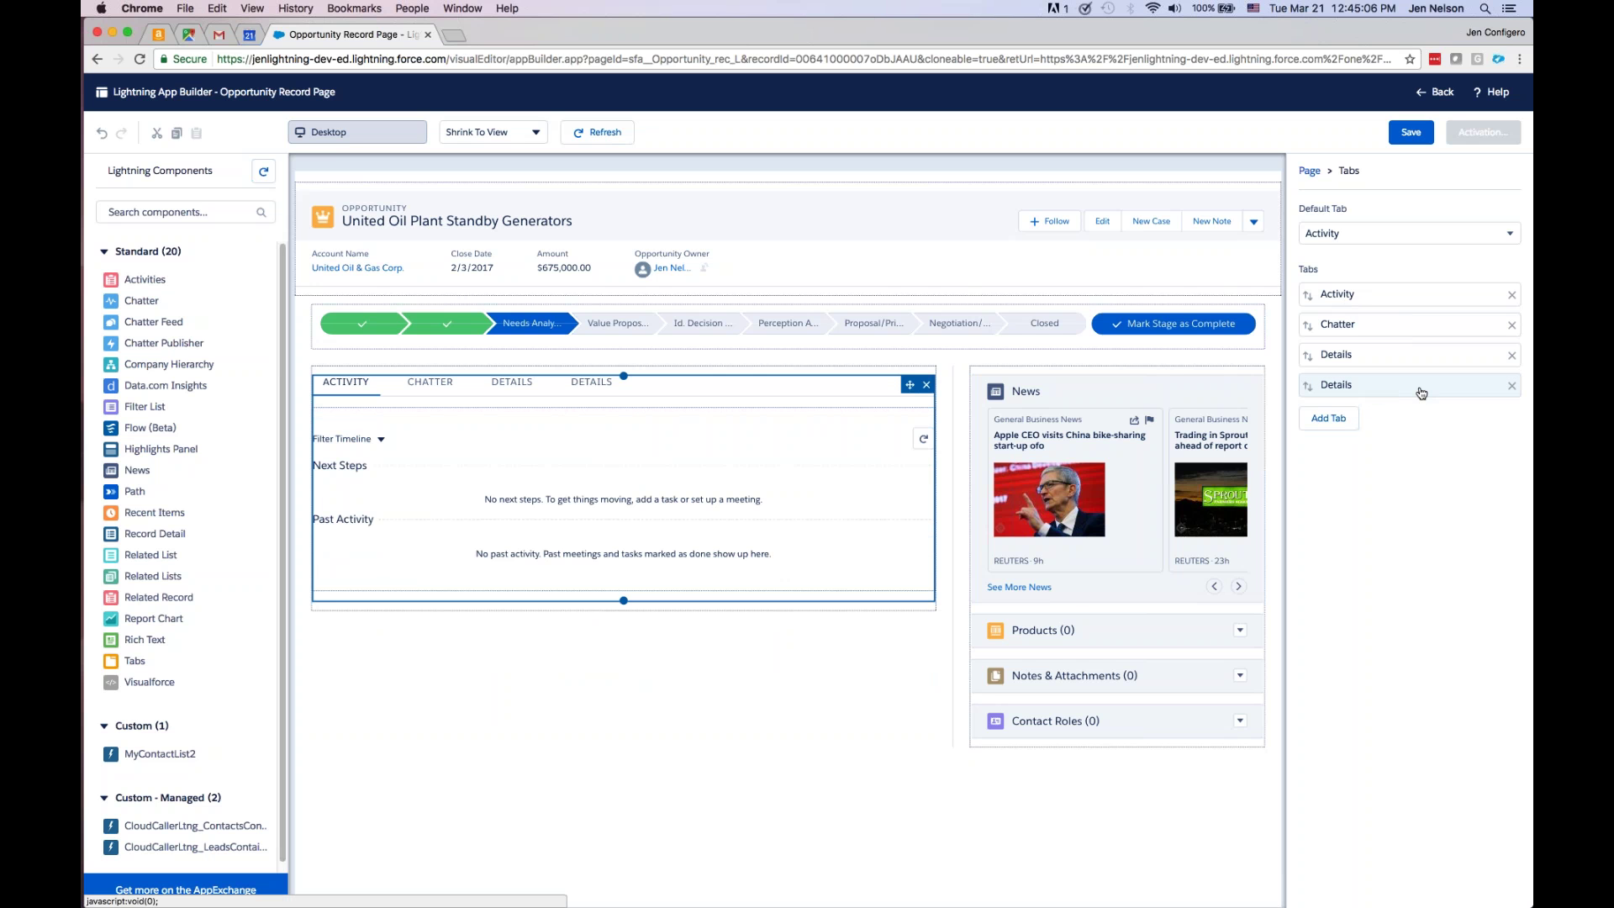
left_click(1397, 388)
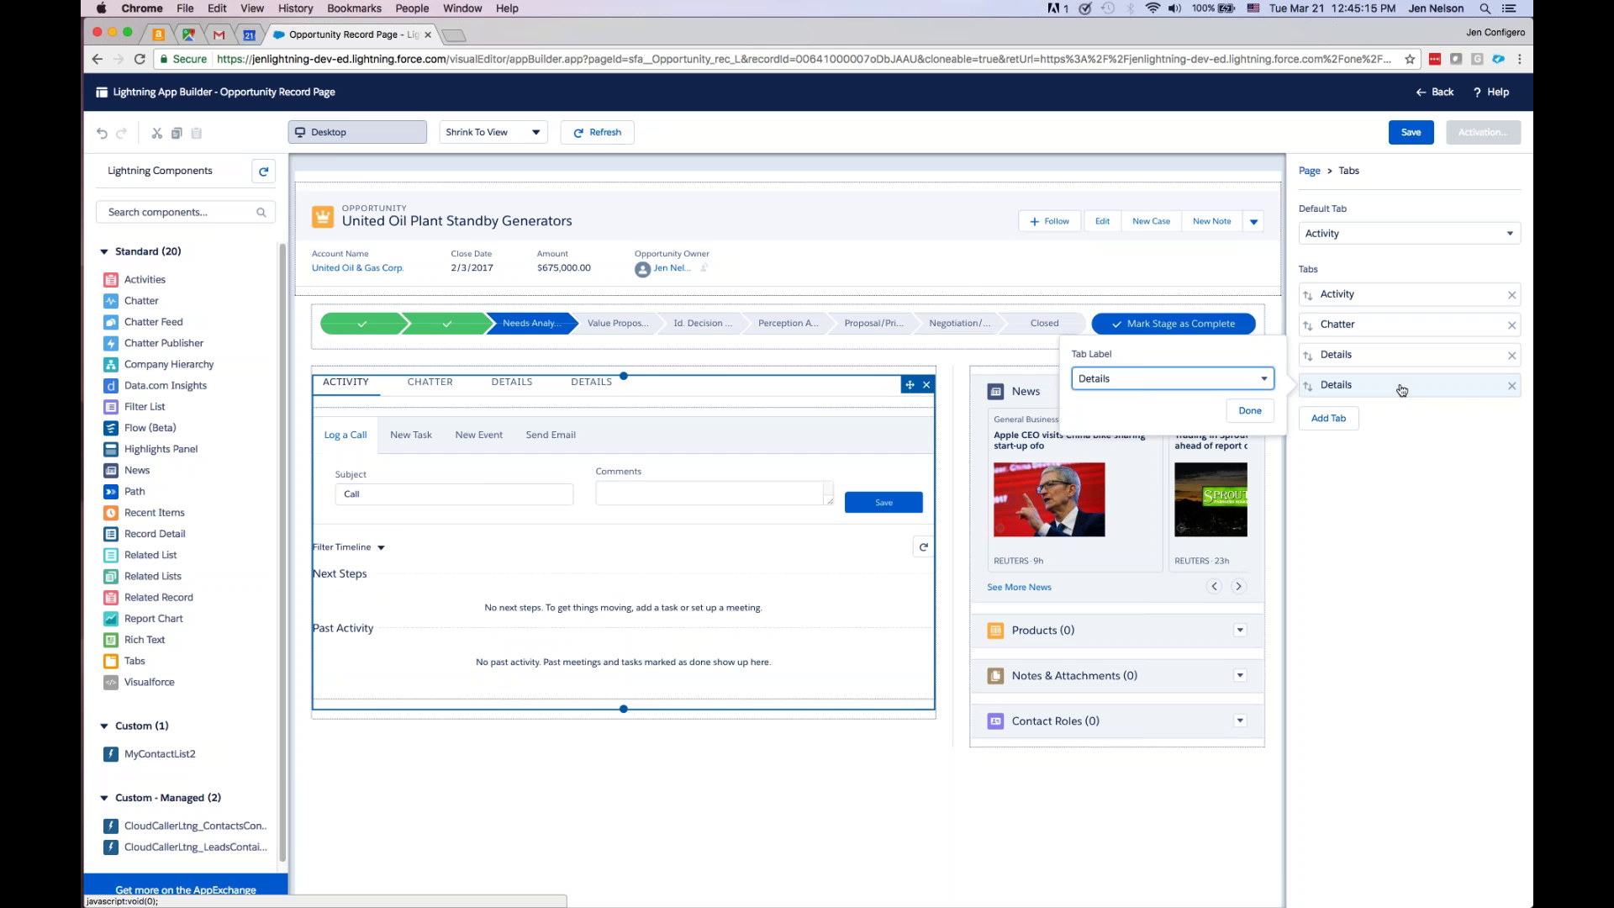
left_click(1250, 387)
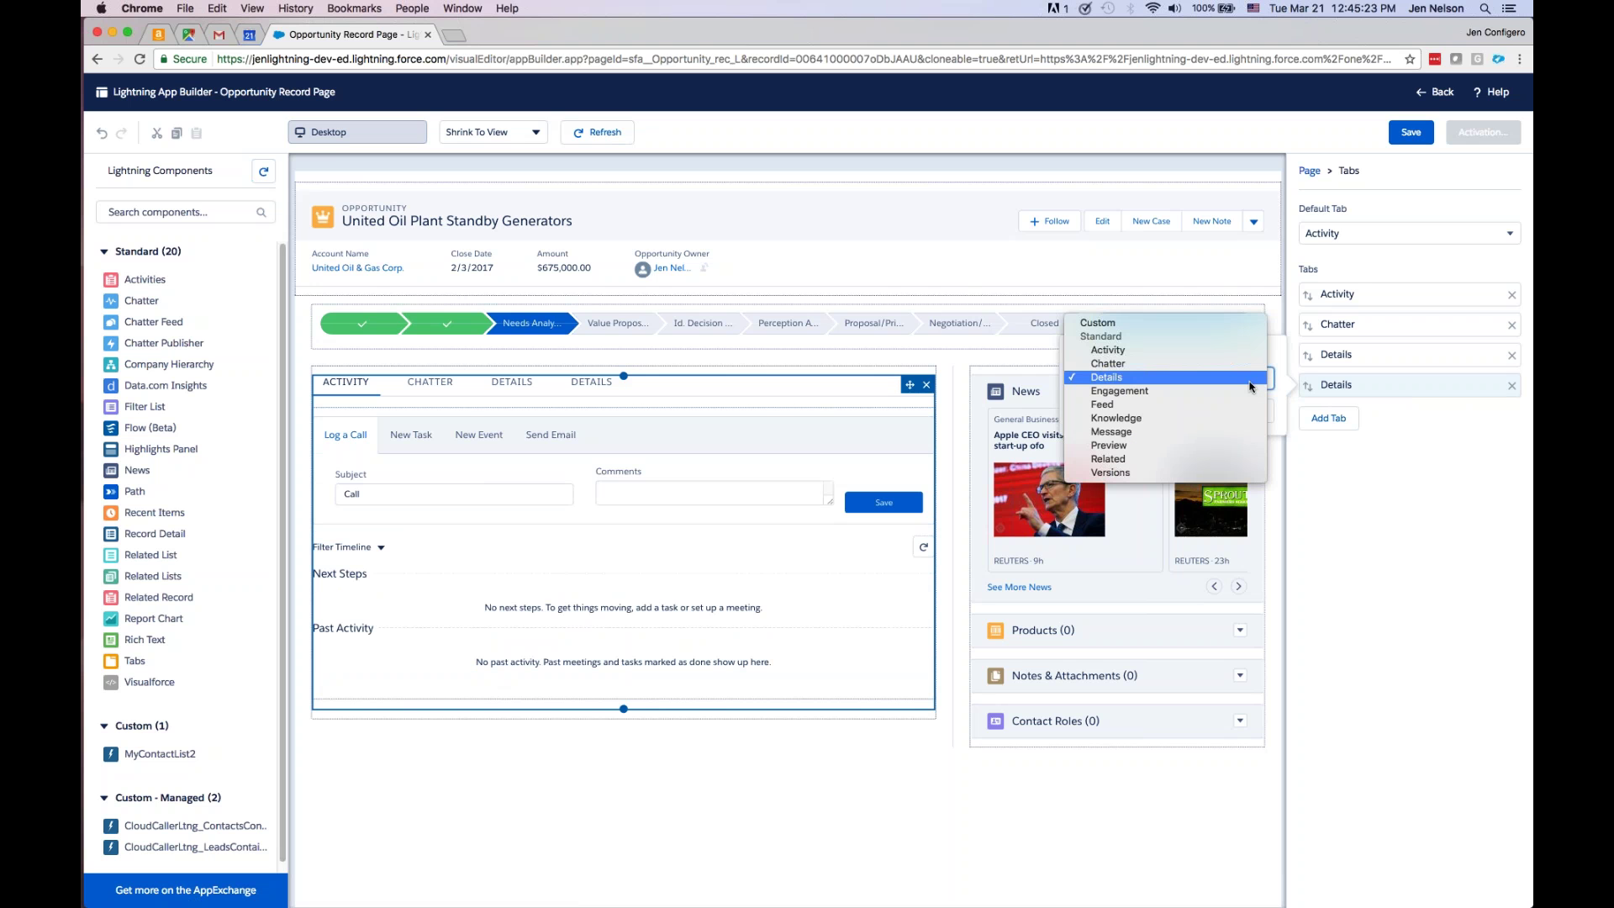
left_click(1216, 459)
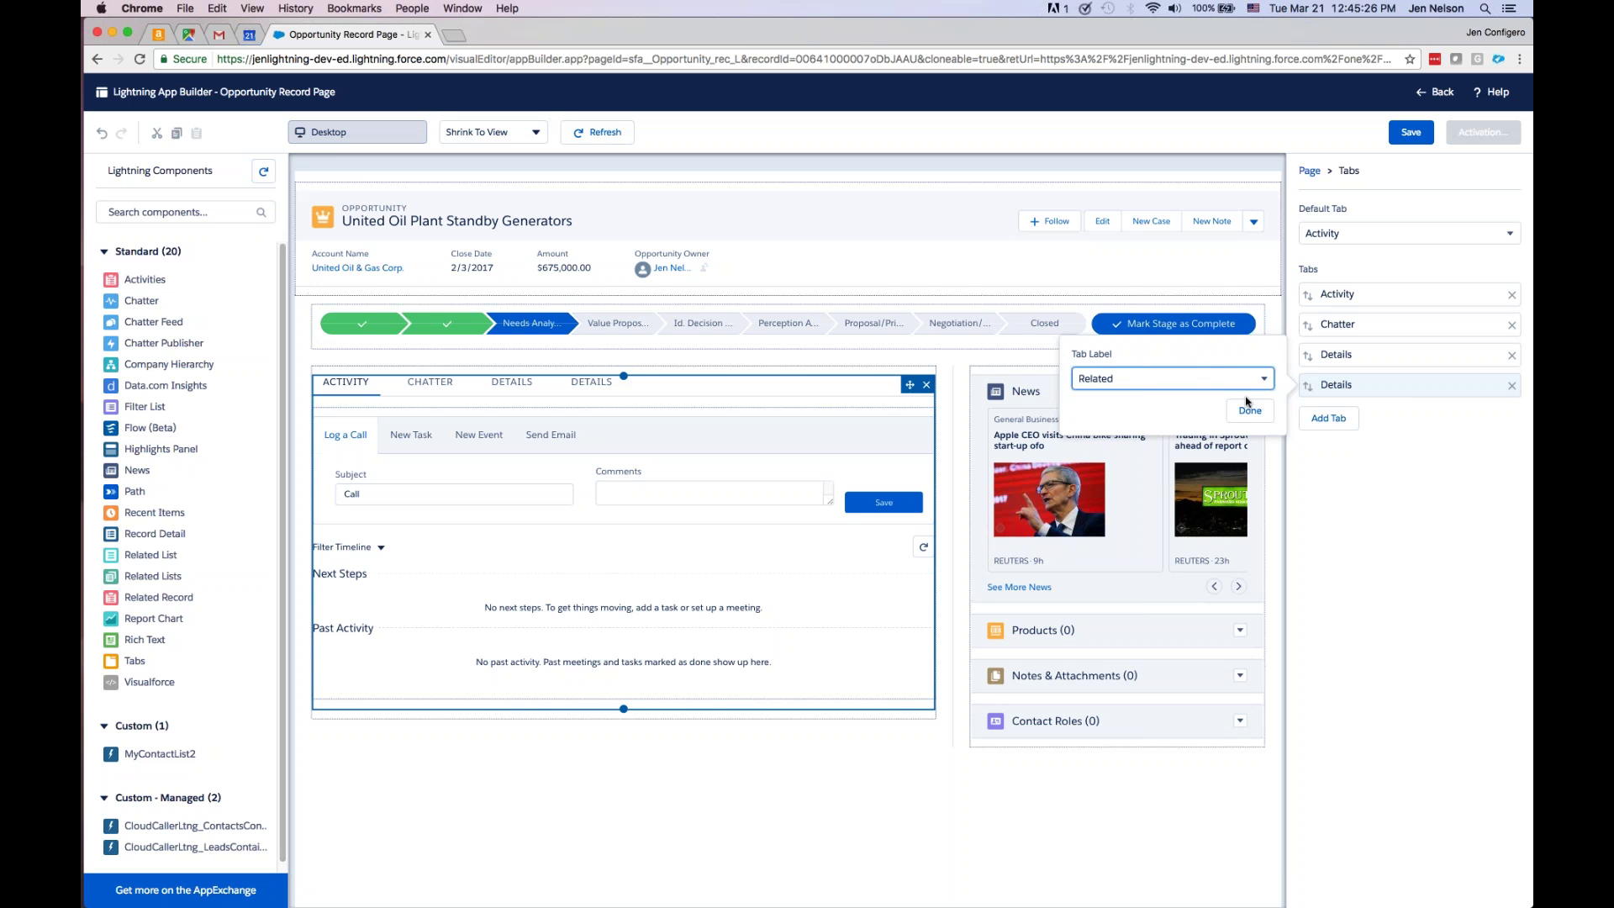
left_click(1274, 420)
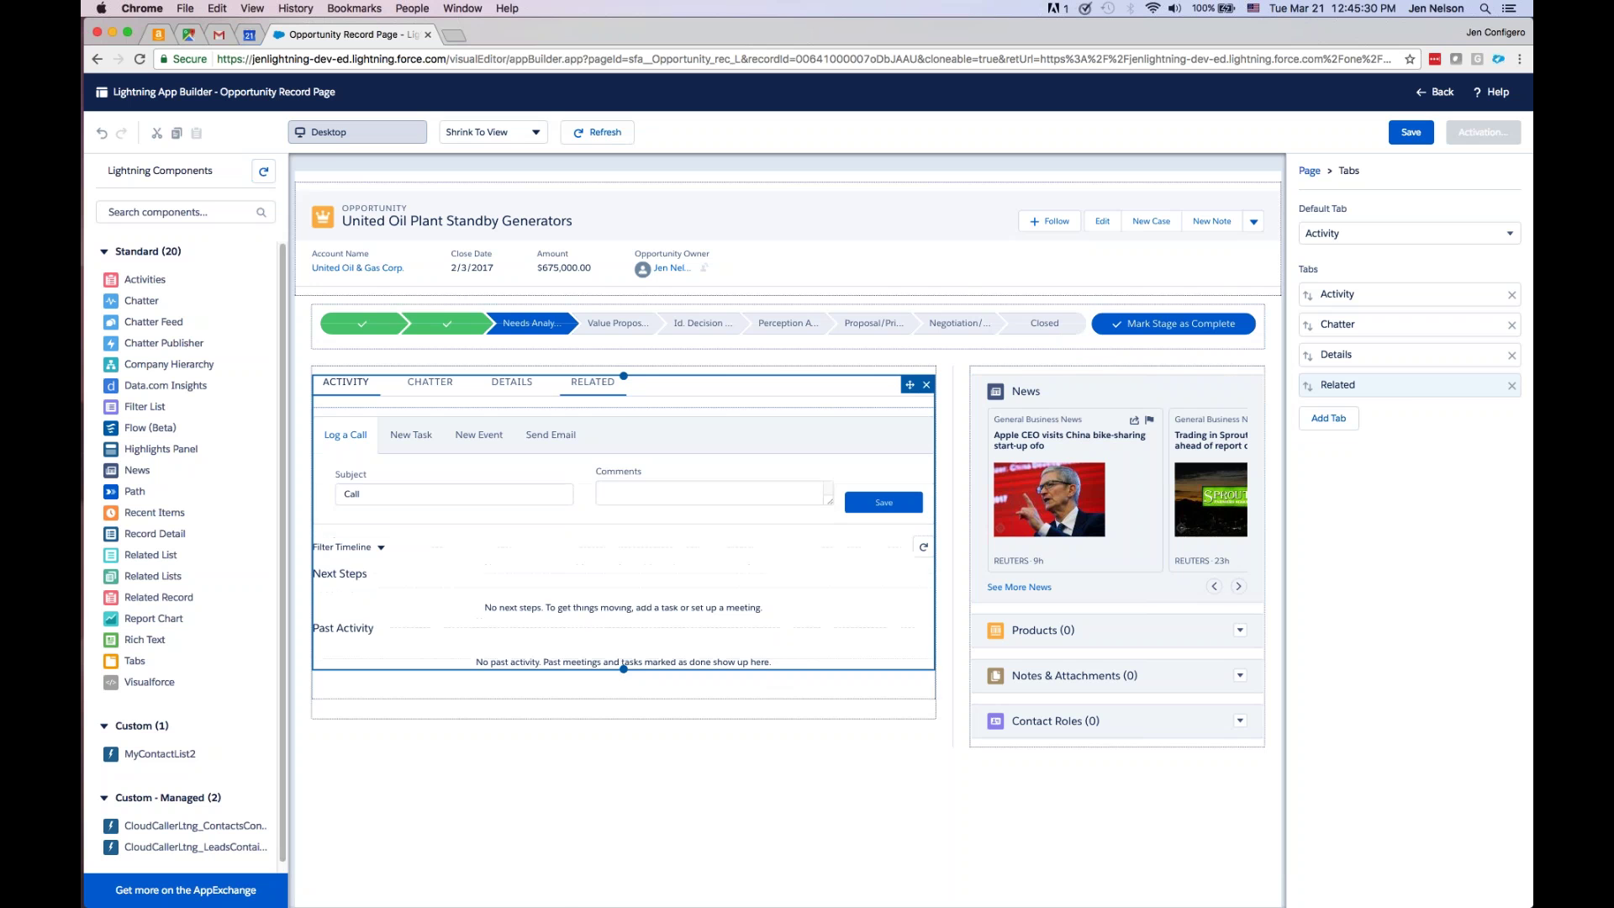
- Move the Related Lists component from below News into the empty Related tab, and look through the Details, Chatter and Activity tabs
left_click(1013, 625)
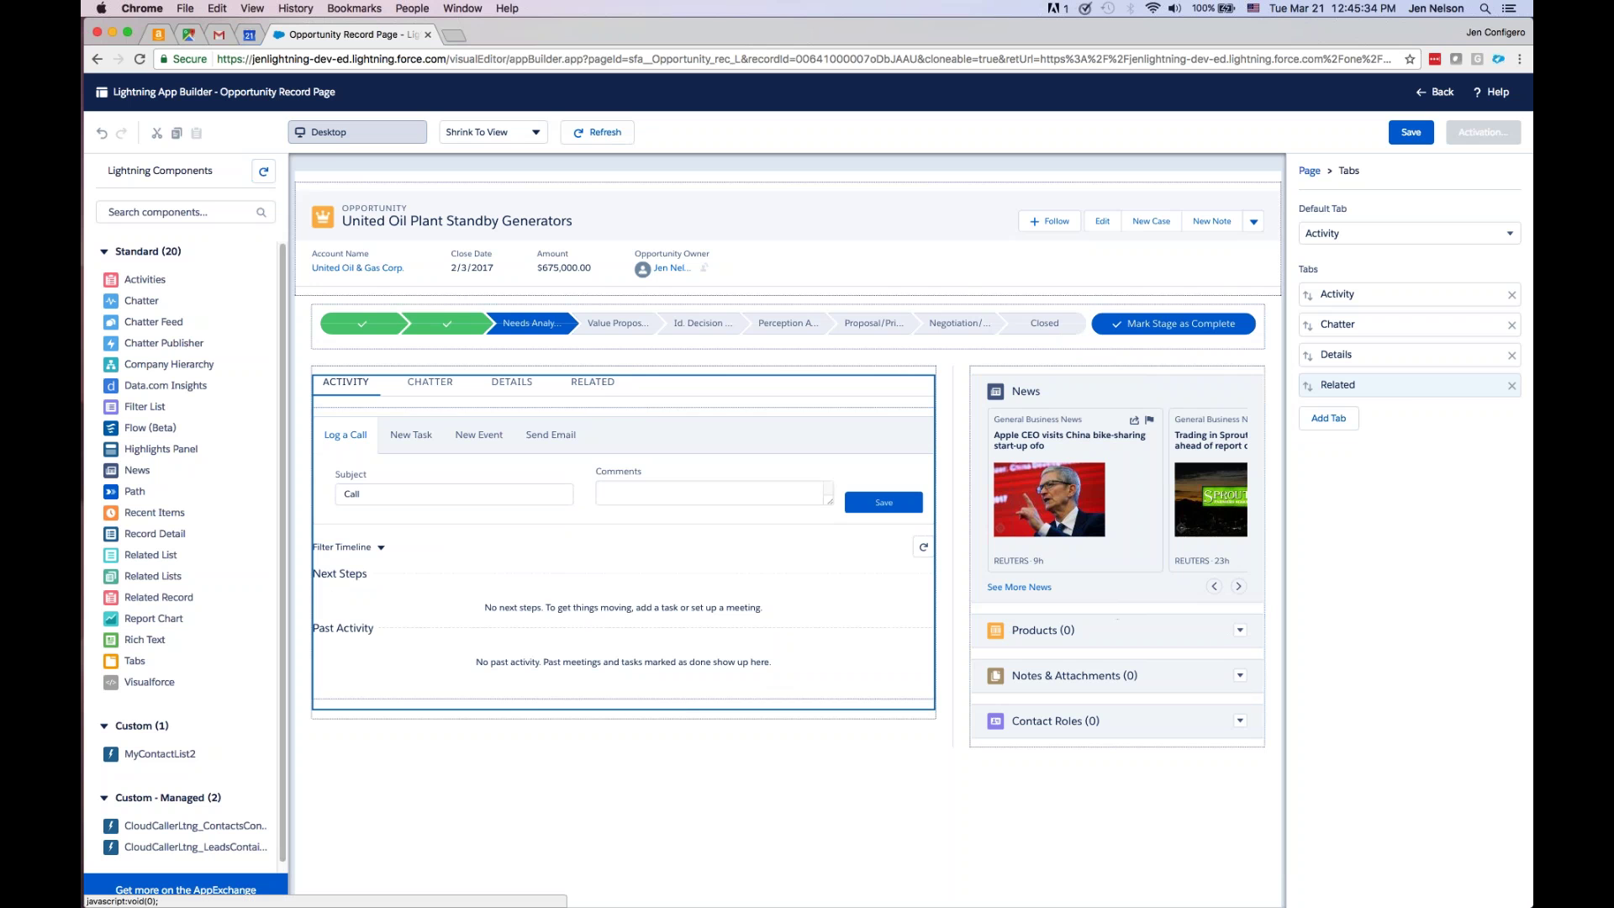
left_click(595, 394)
left_click(598, 388)
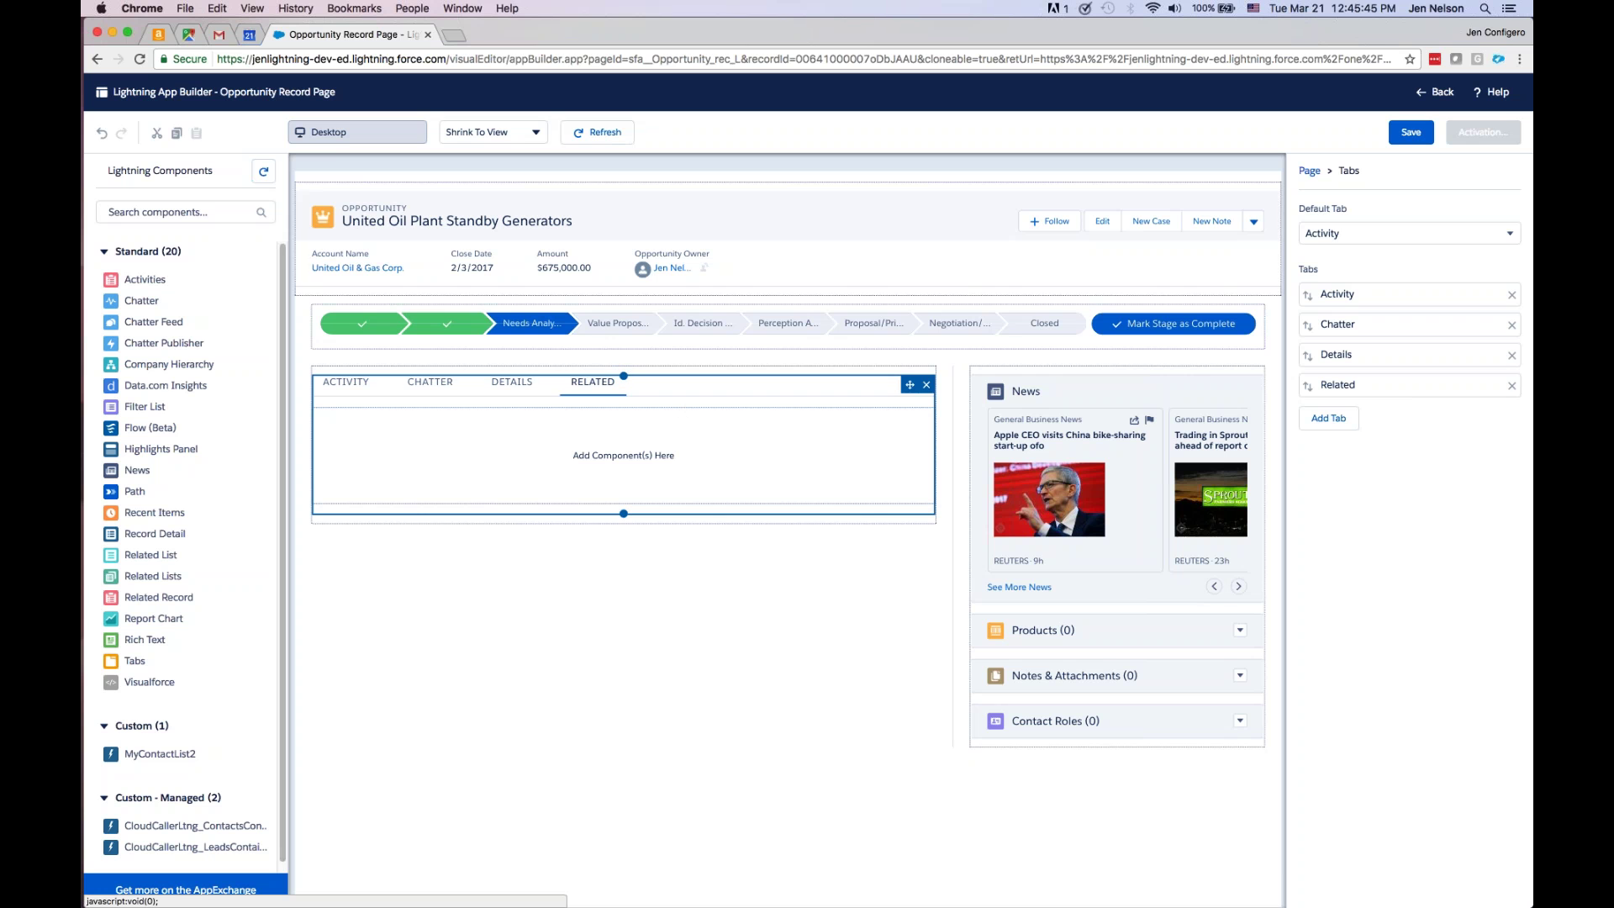
left_click_drag(1049, 635, 704, 464)
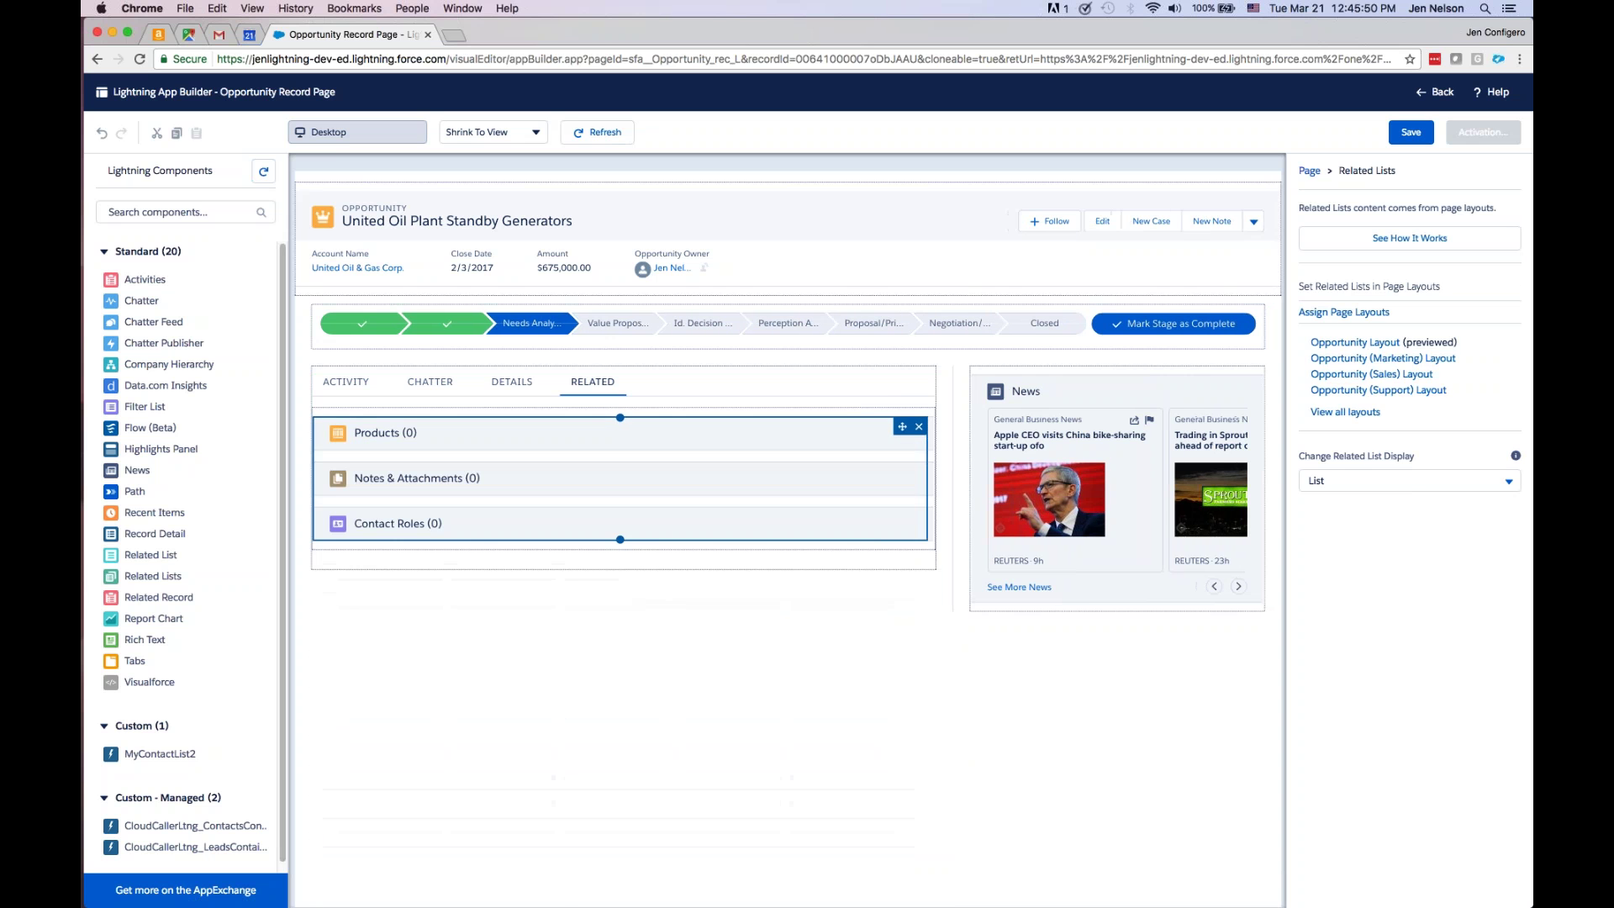
left_click(514, 390)
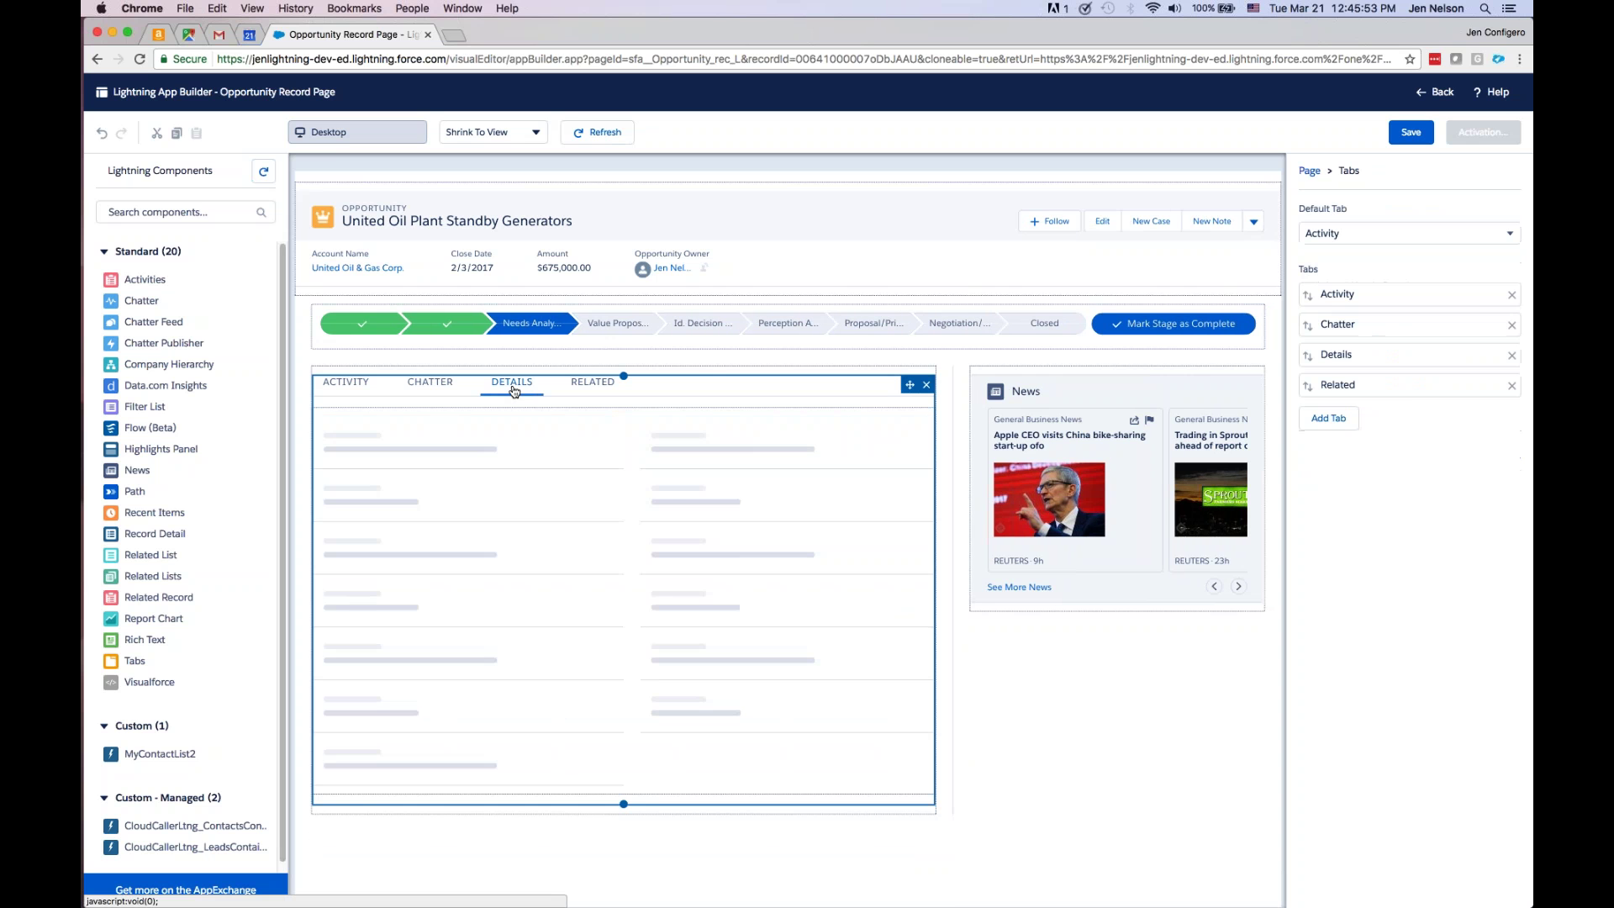
left_click(441, 391)
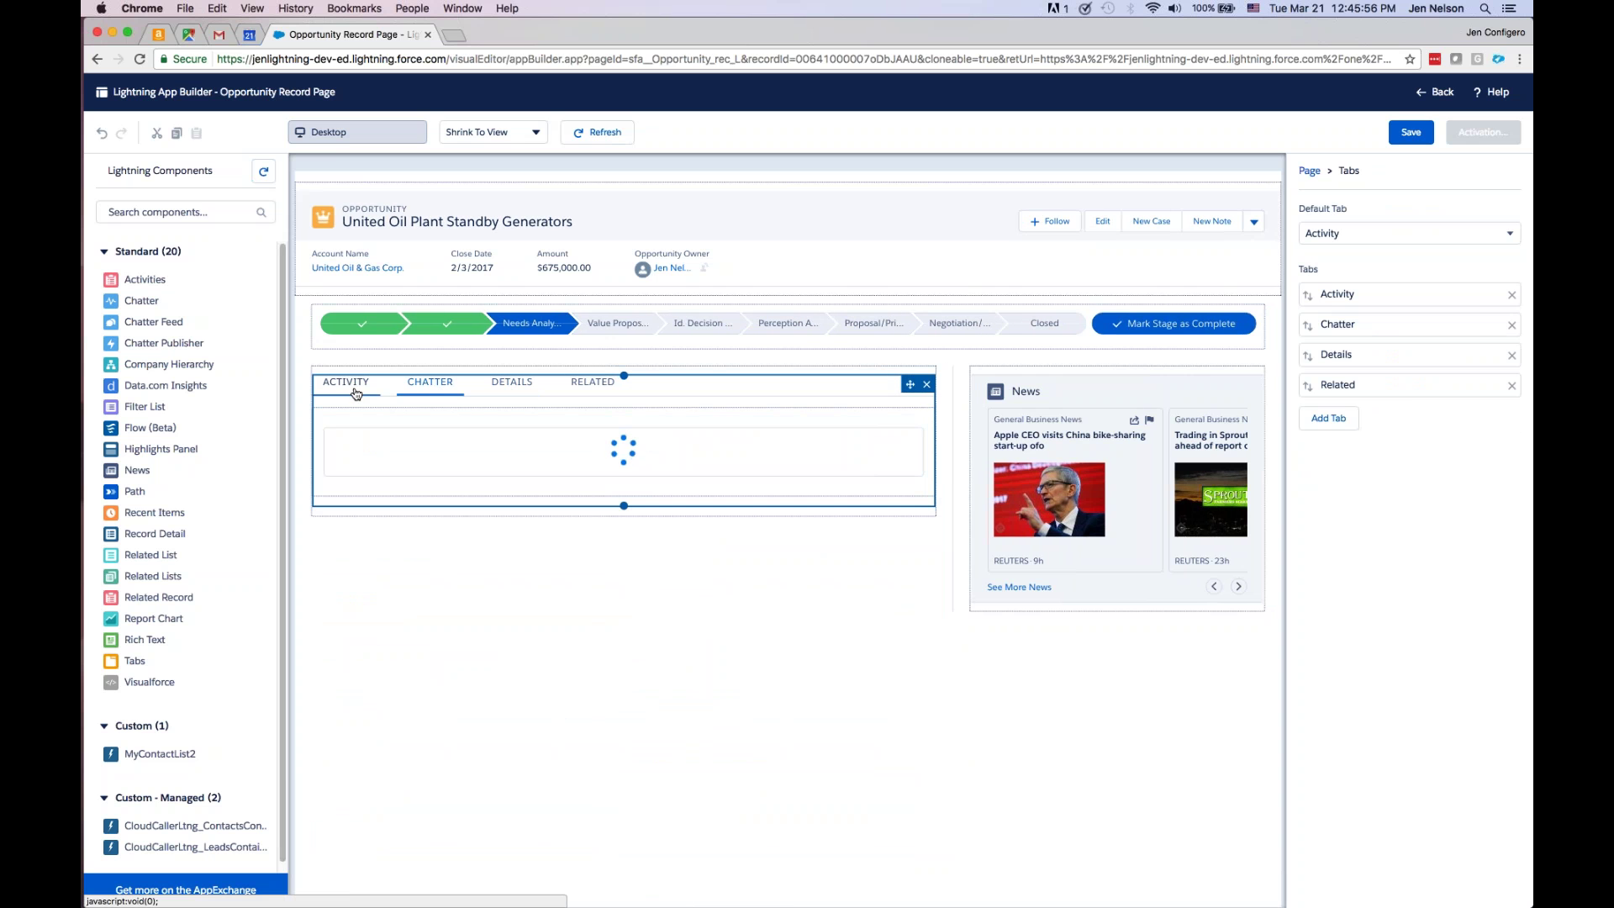
left_click(355, 389)
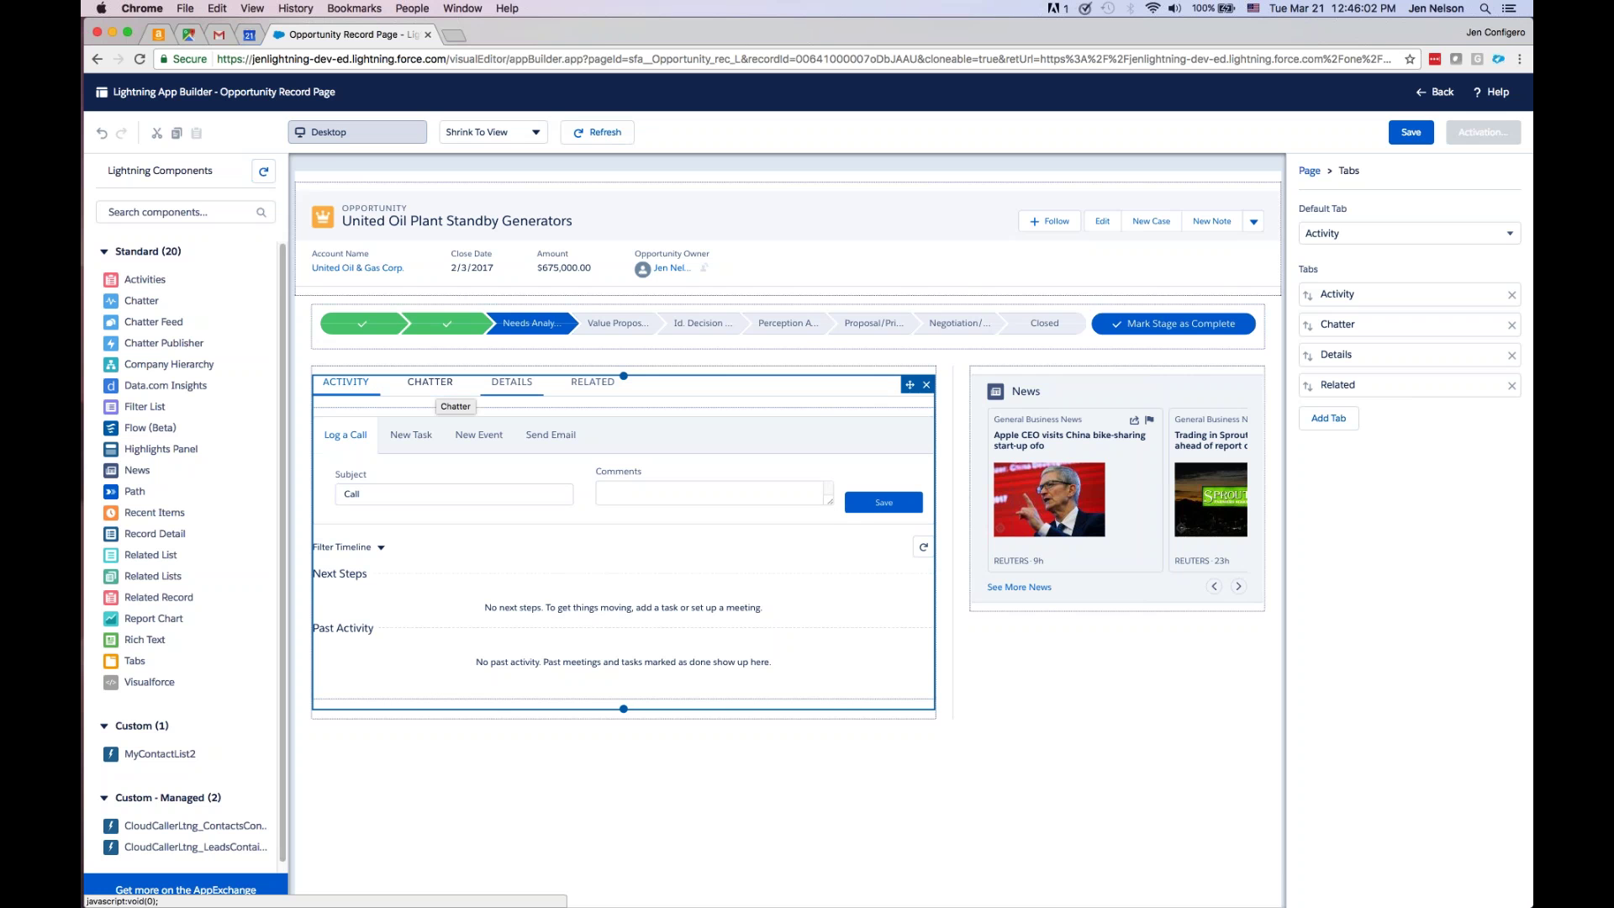
- Change the Chatter tab's label to the standard label Activity
left_click(1386, 332)
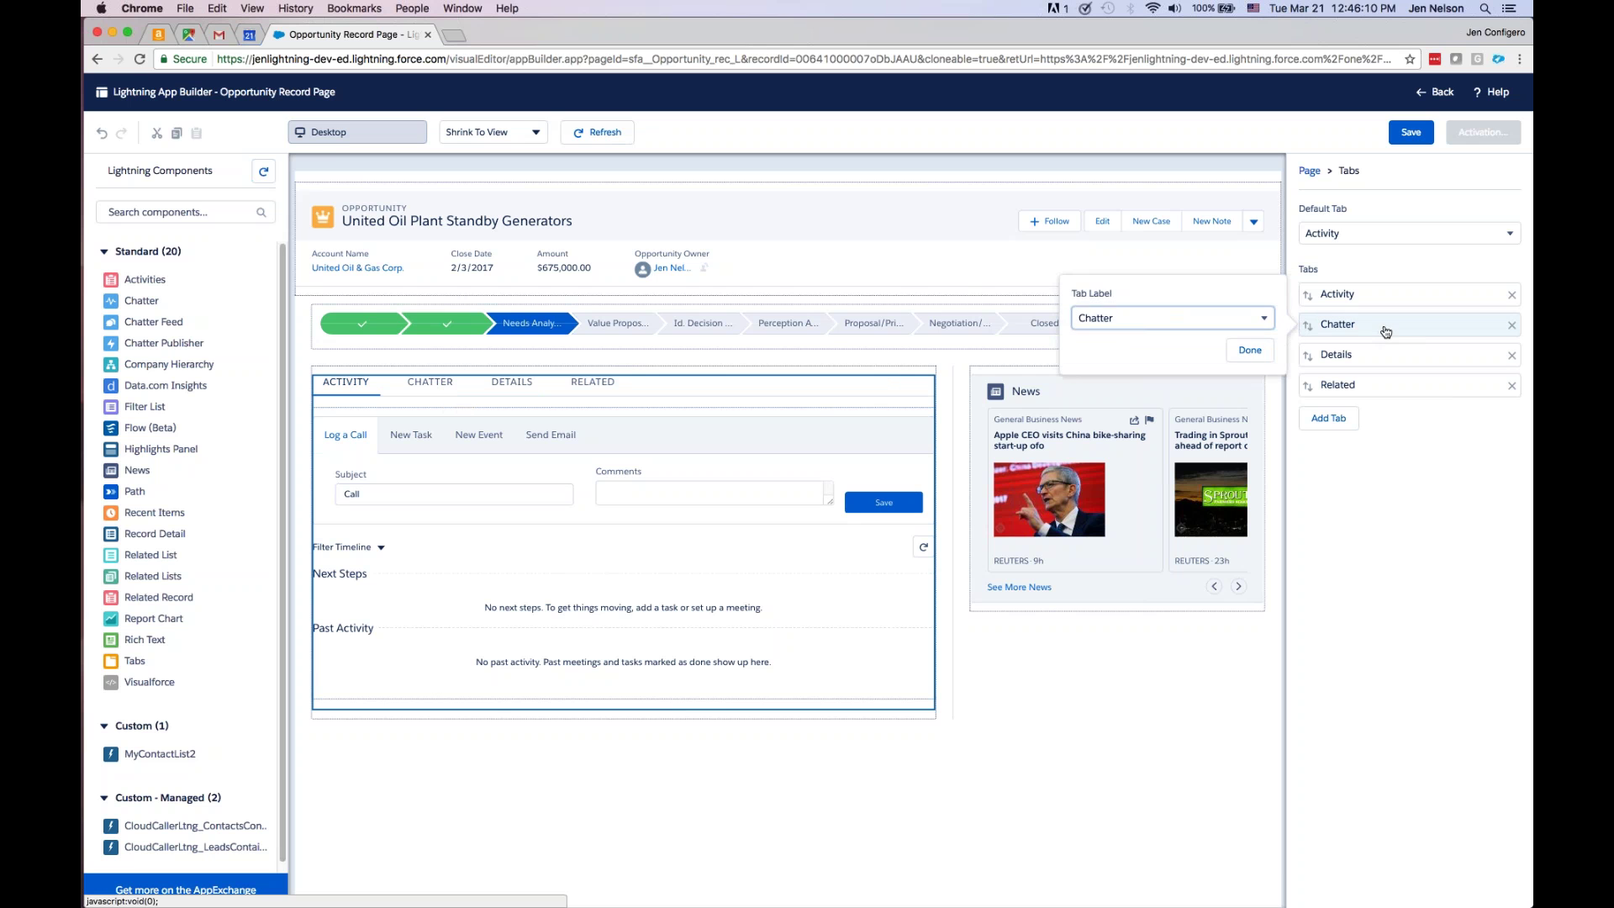
left_click(1265, 323)
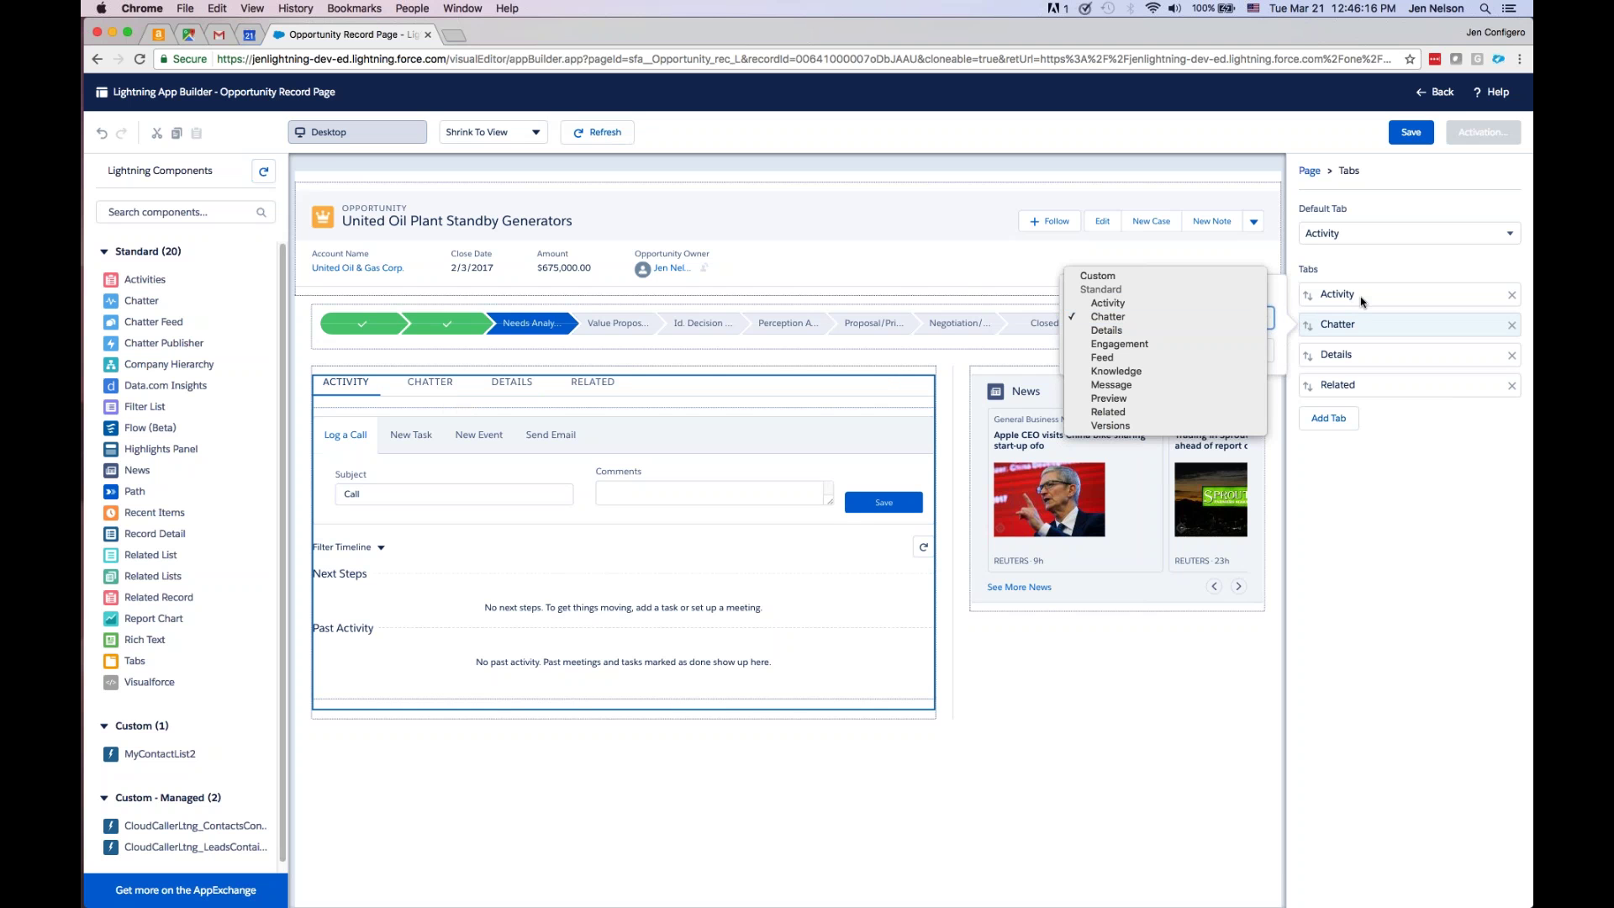
left_click(1232, 303)
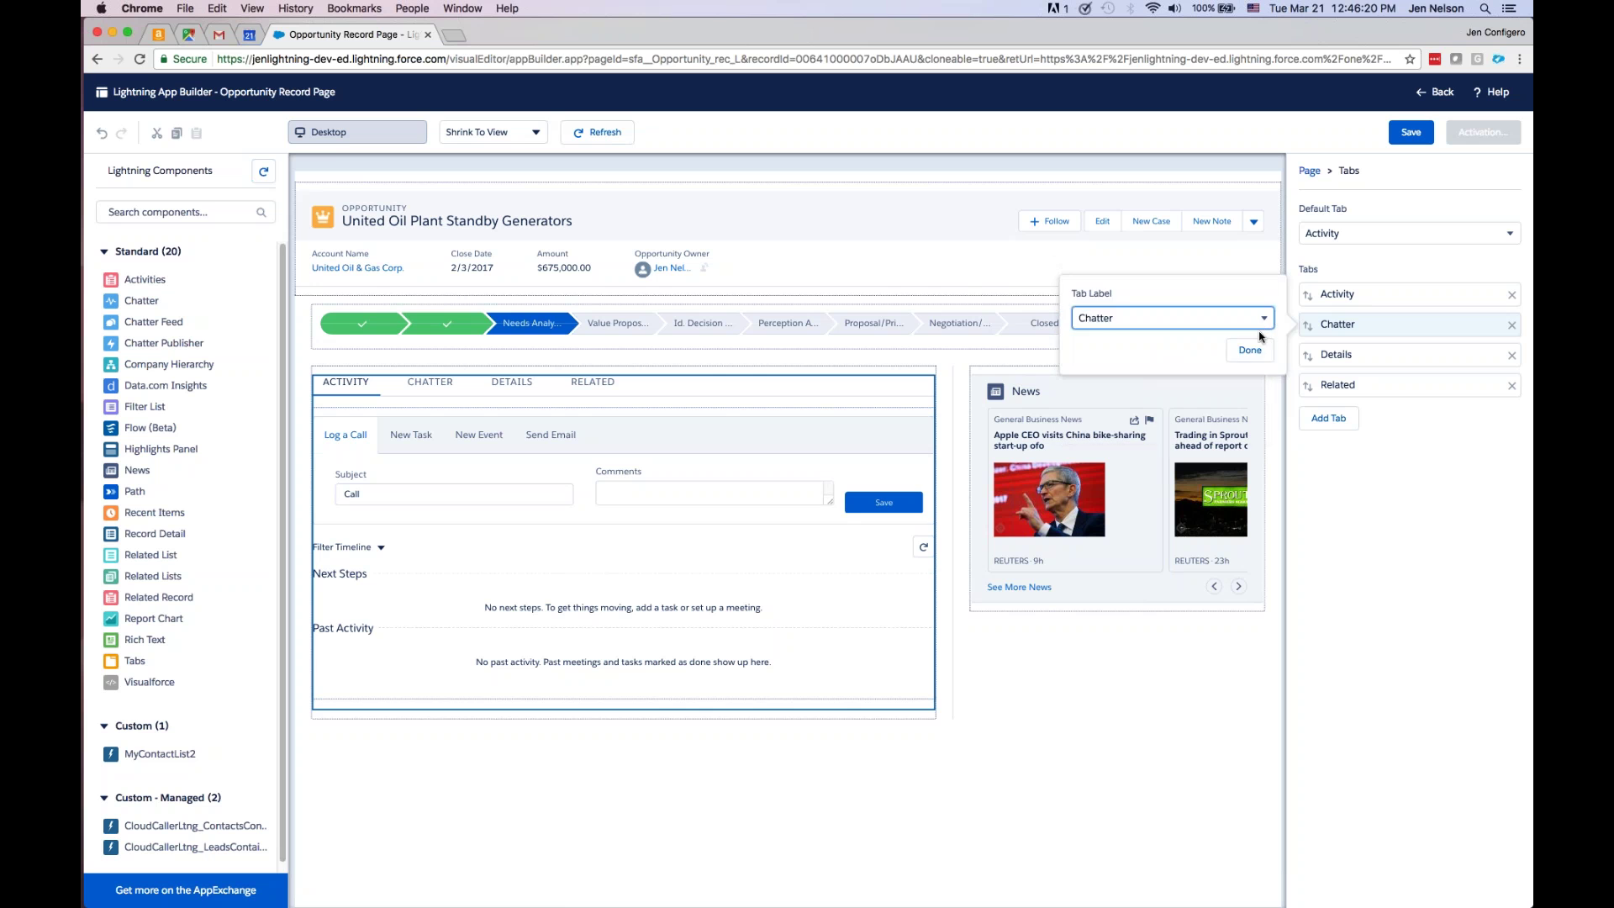
left_click(1252, 350)
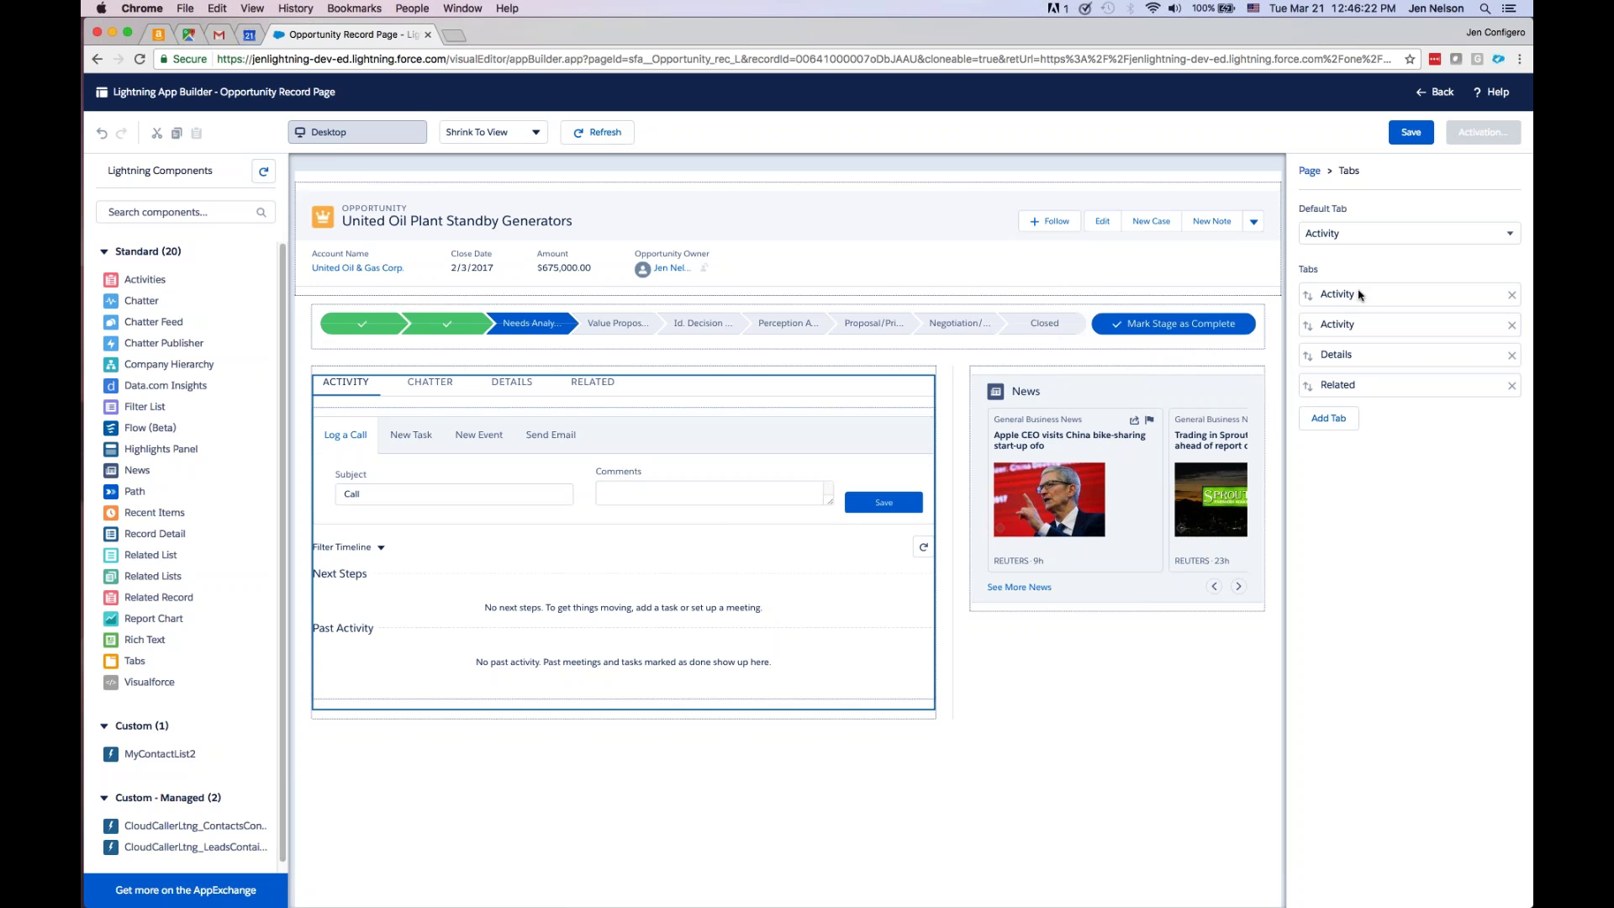
- Try to change the label of the first Activity tab in the Tabs component
left_click(1357, 295)
left_click(1248, 288)
left_click(1235, 286)
left_click(1234, 286)
left_click(1234, 286)
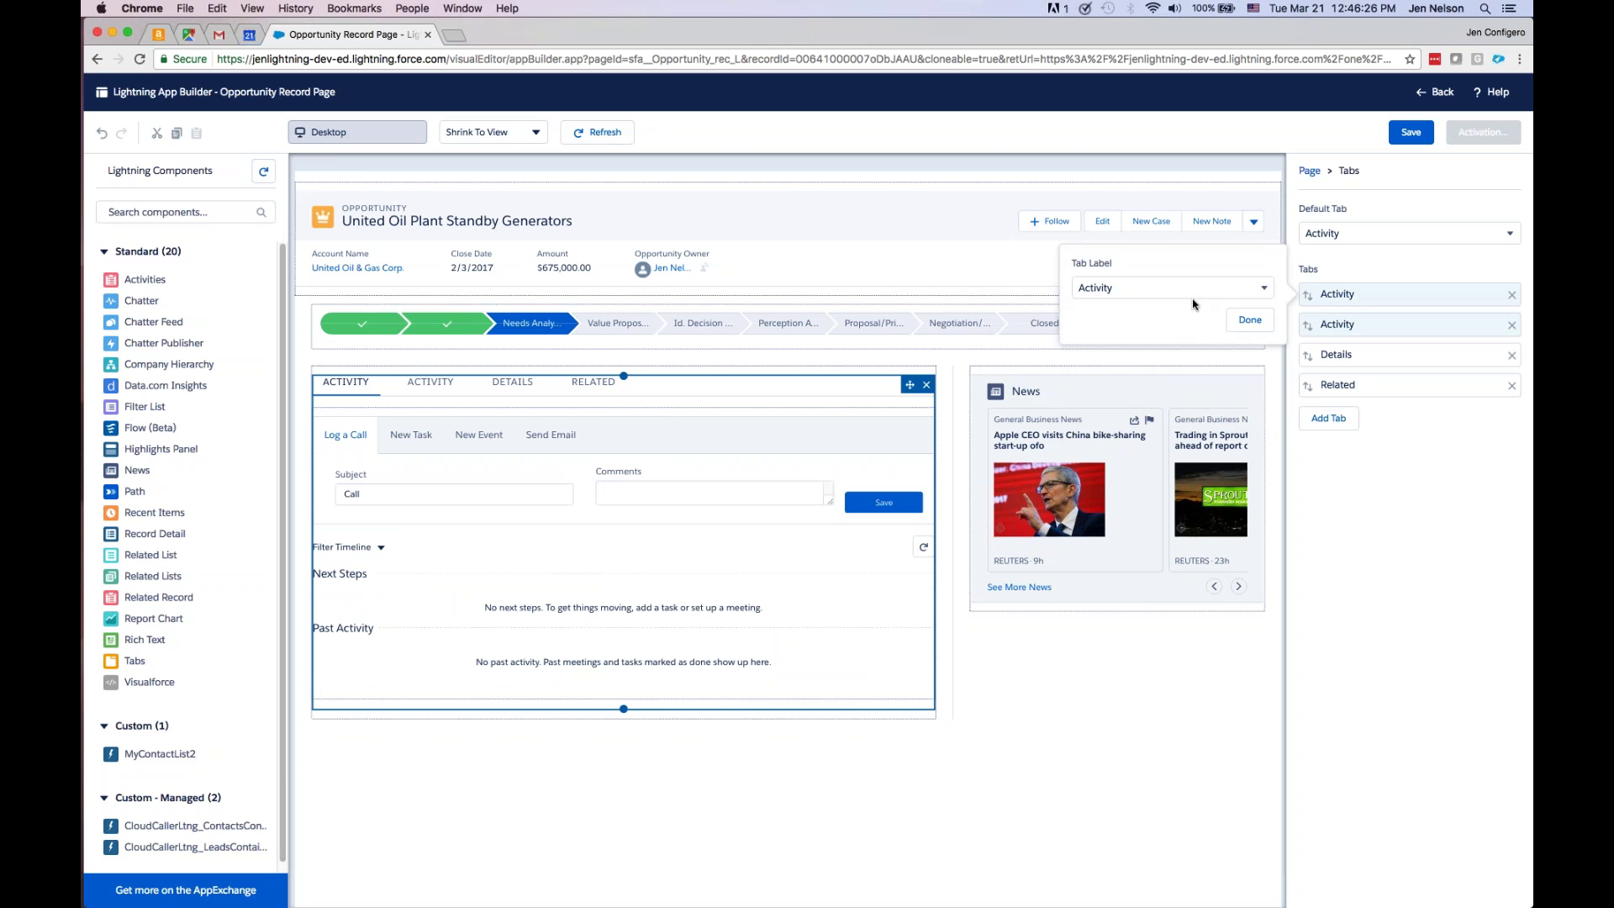
left_click(1195, 290)
left_click(1194, 287)
left_click(1193, 292)
left_click(1193, 291)
left_click(1189, 293)
left_click(1189, 294)
left_click(1189, 293)
left_click(1190, 293)
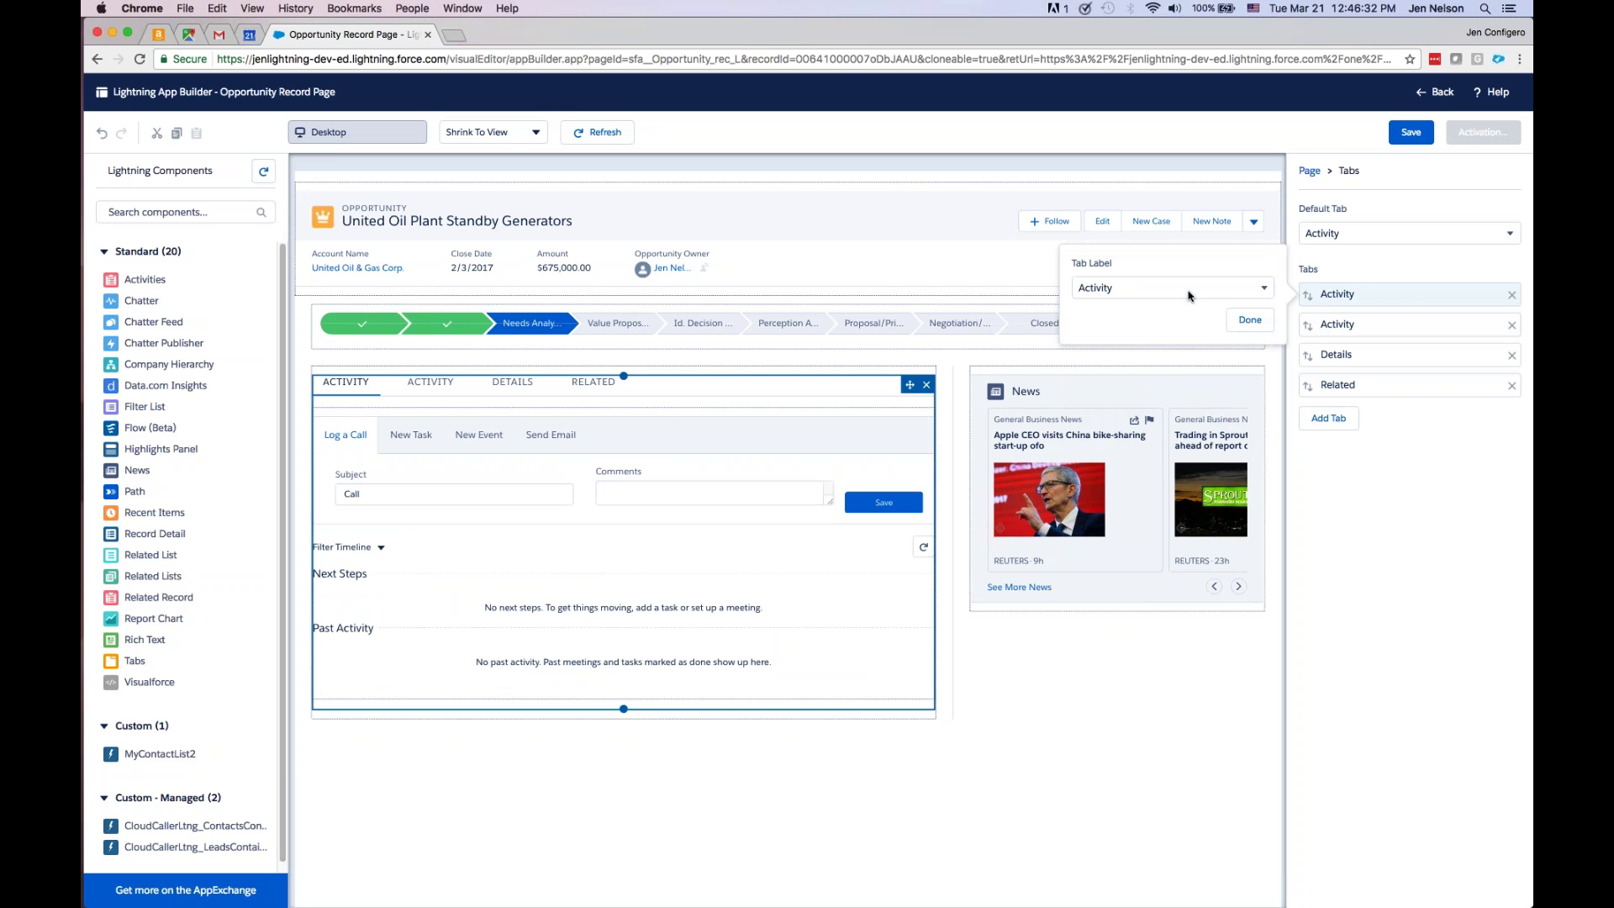
left_click(1166, 292)
left_click(1164, 292)
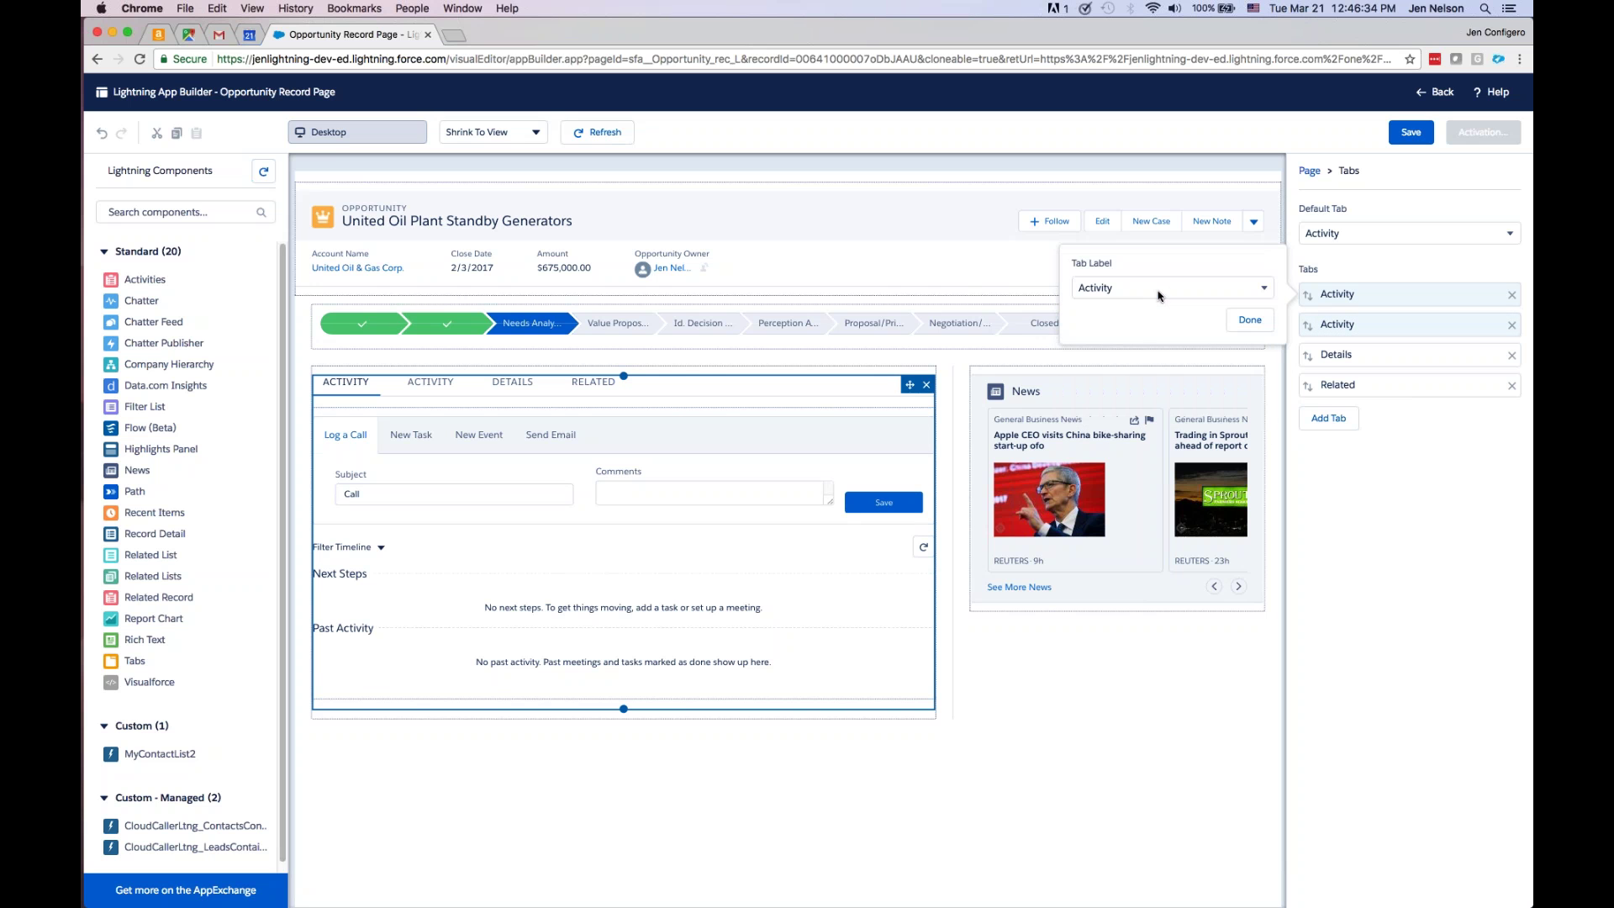
left_click(1160, 292)
left_click(1157, 294)
left_click(1128, 293)
left_click(1128, 293)
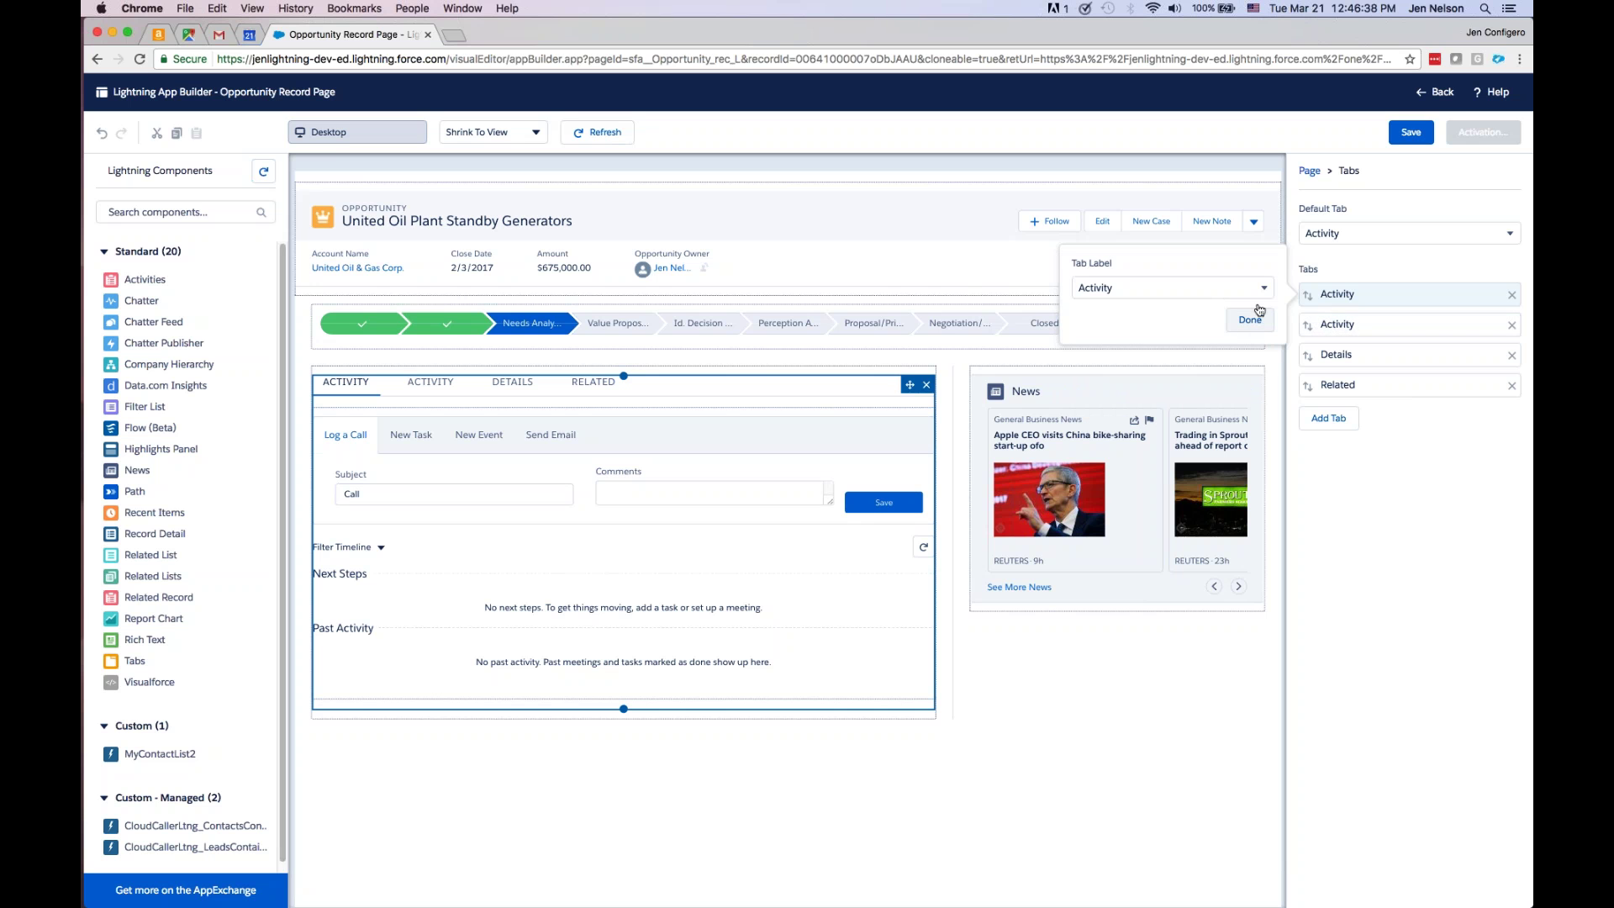
left_click(1251, 321)
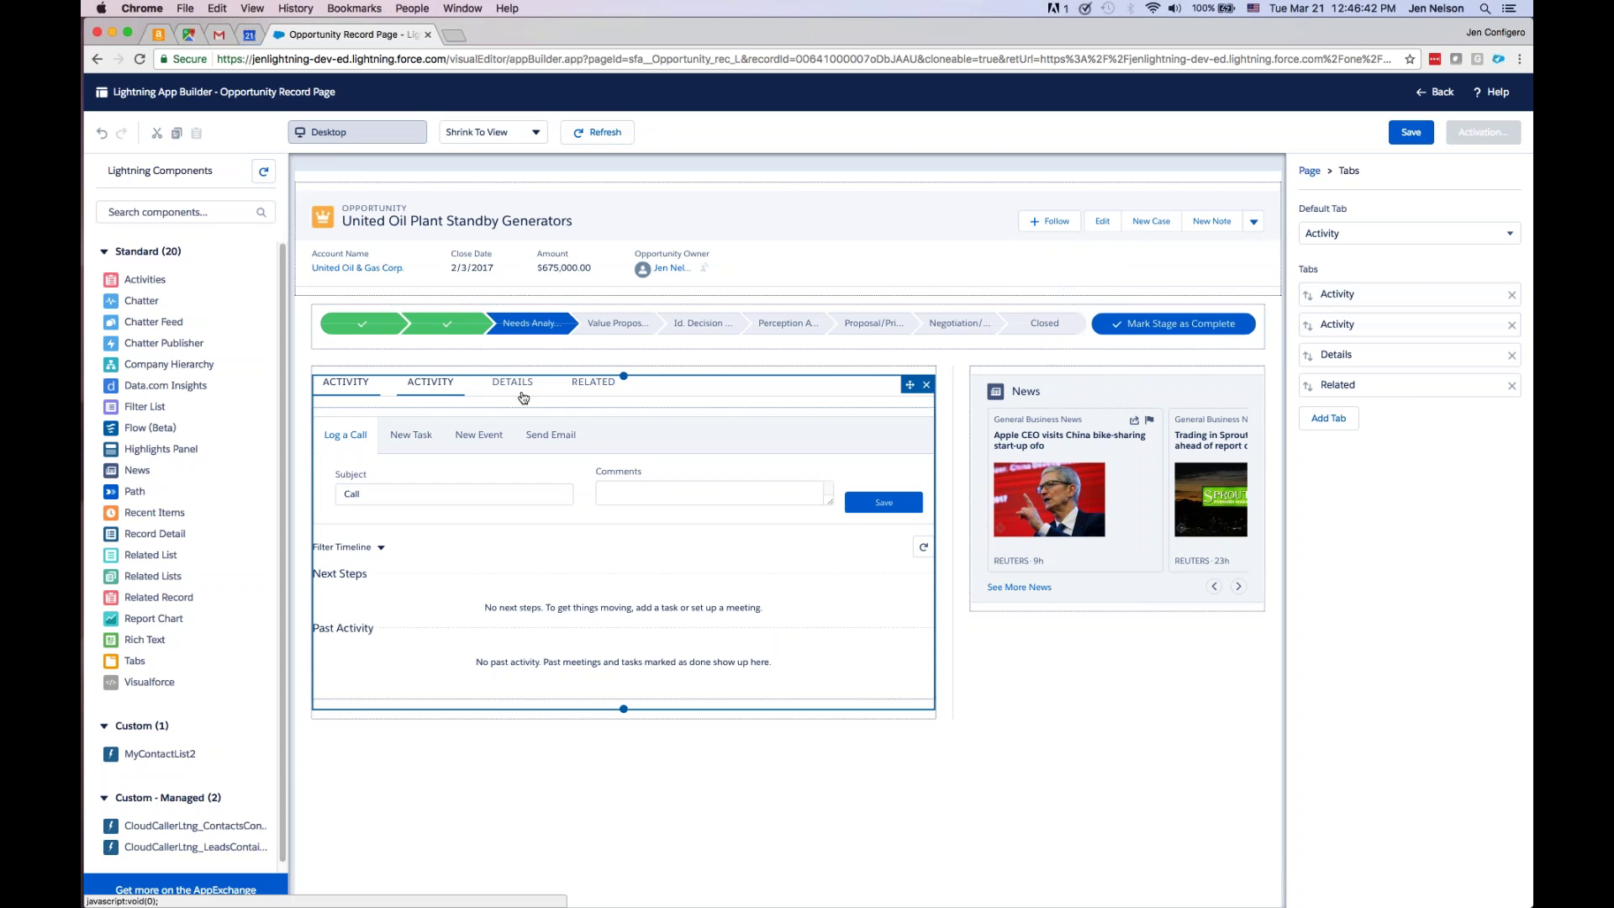
- Compare the contents of the two Activity tabs and set the second one's label back to Chatter
left_click(430, 382)
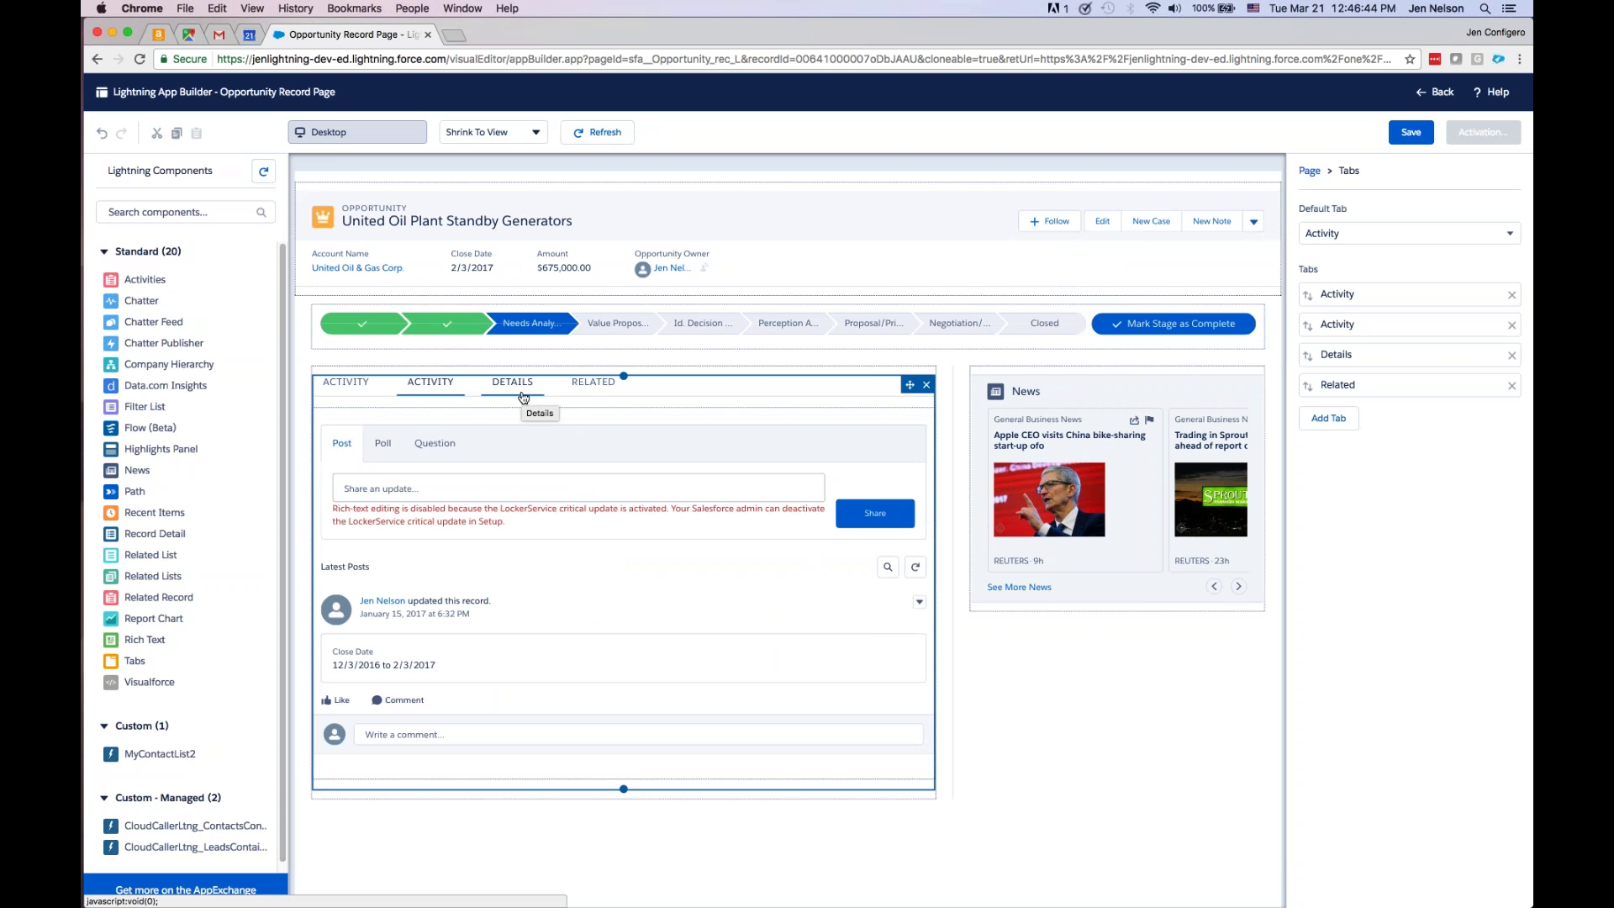
left_click(357, 392)
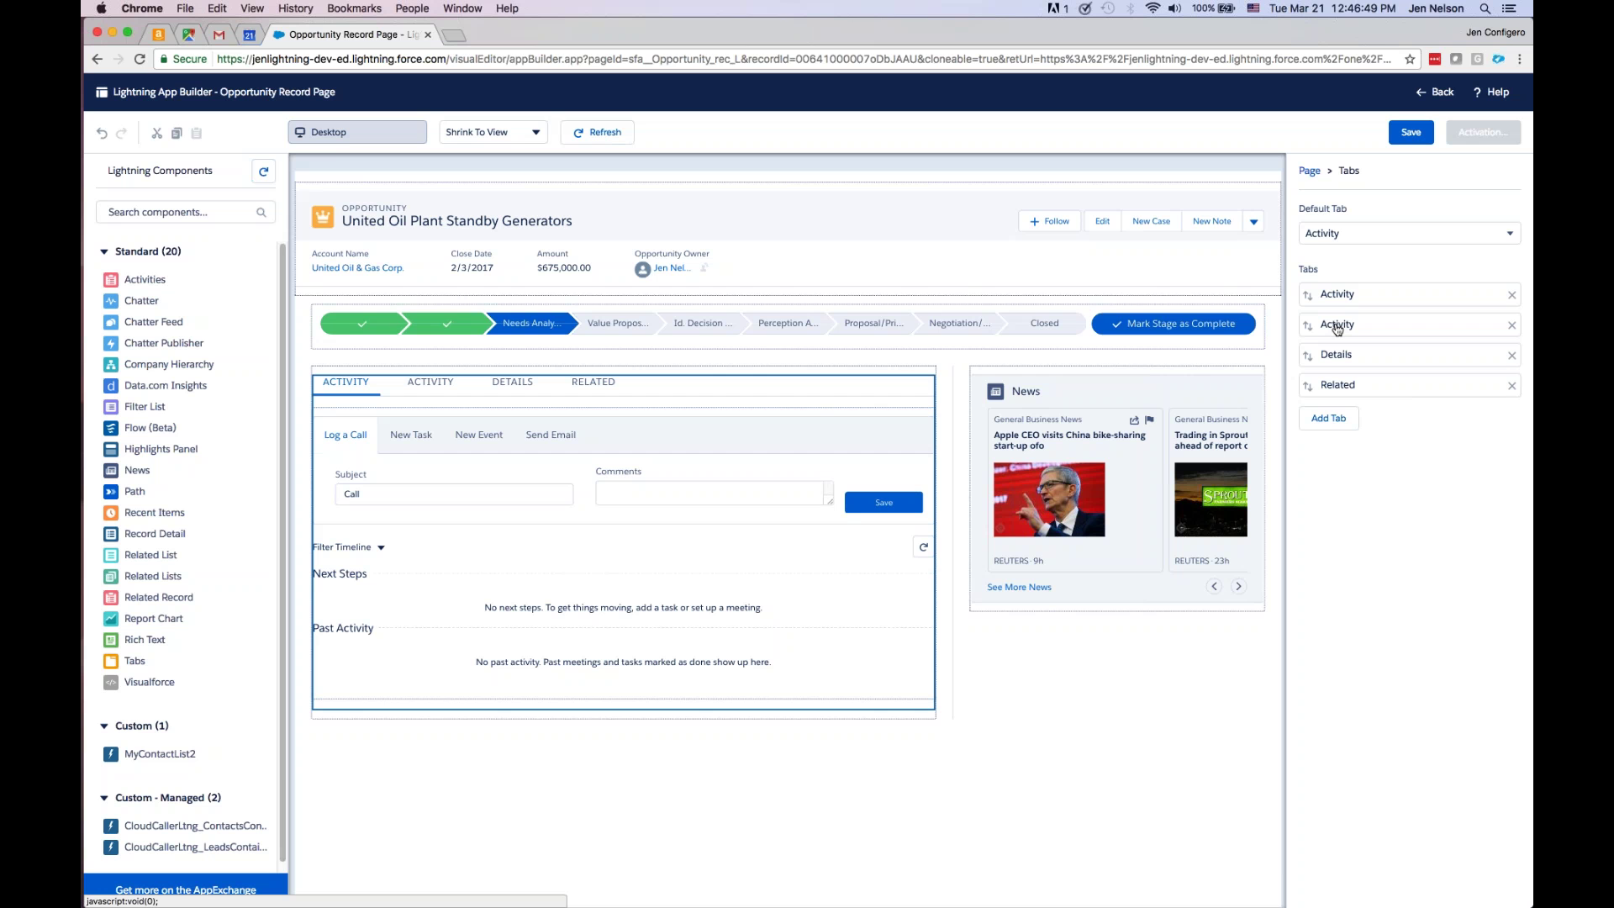
left_click_drag(1338, 328, 1358, 333)
left_click(1383, 331)
left_click(1226, 317)
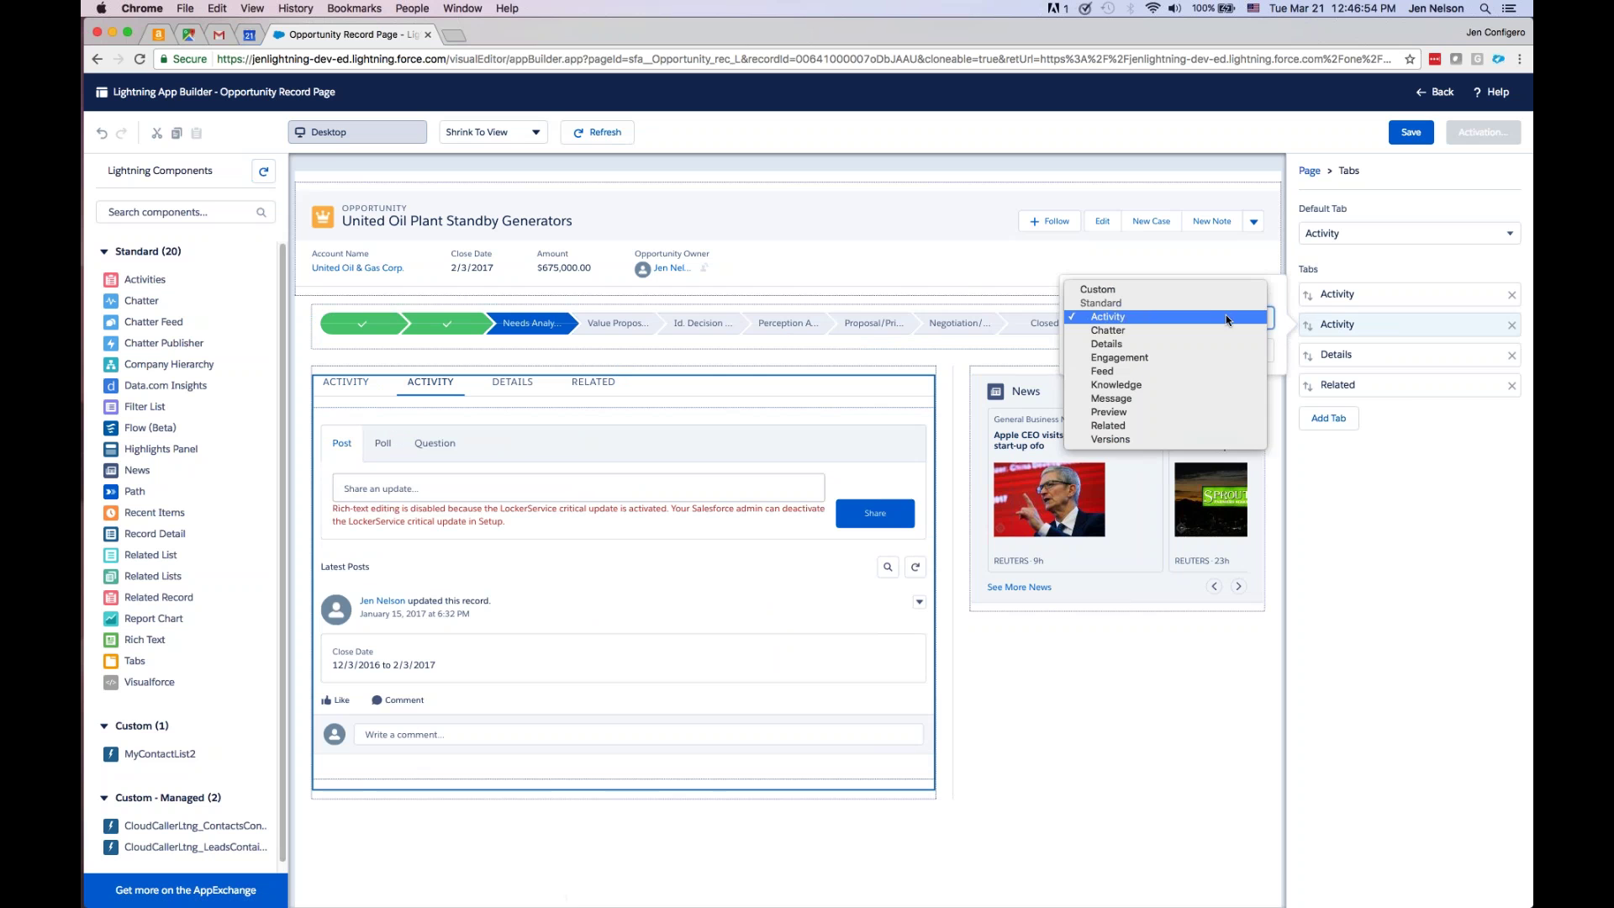
left_click(1221, 331)
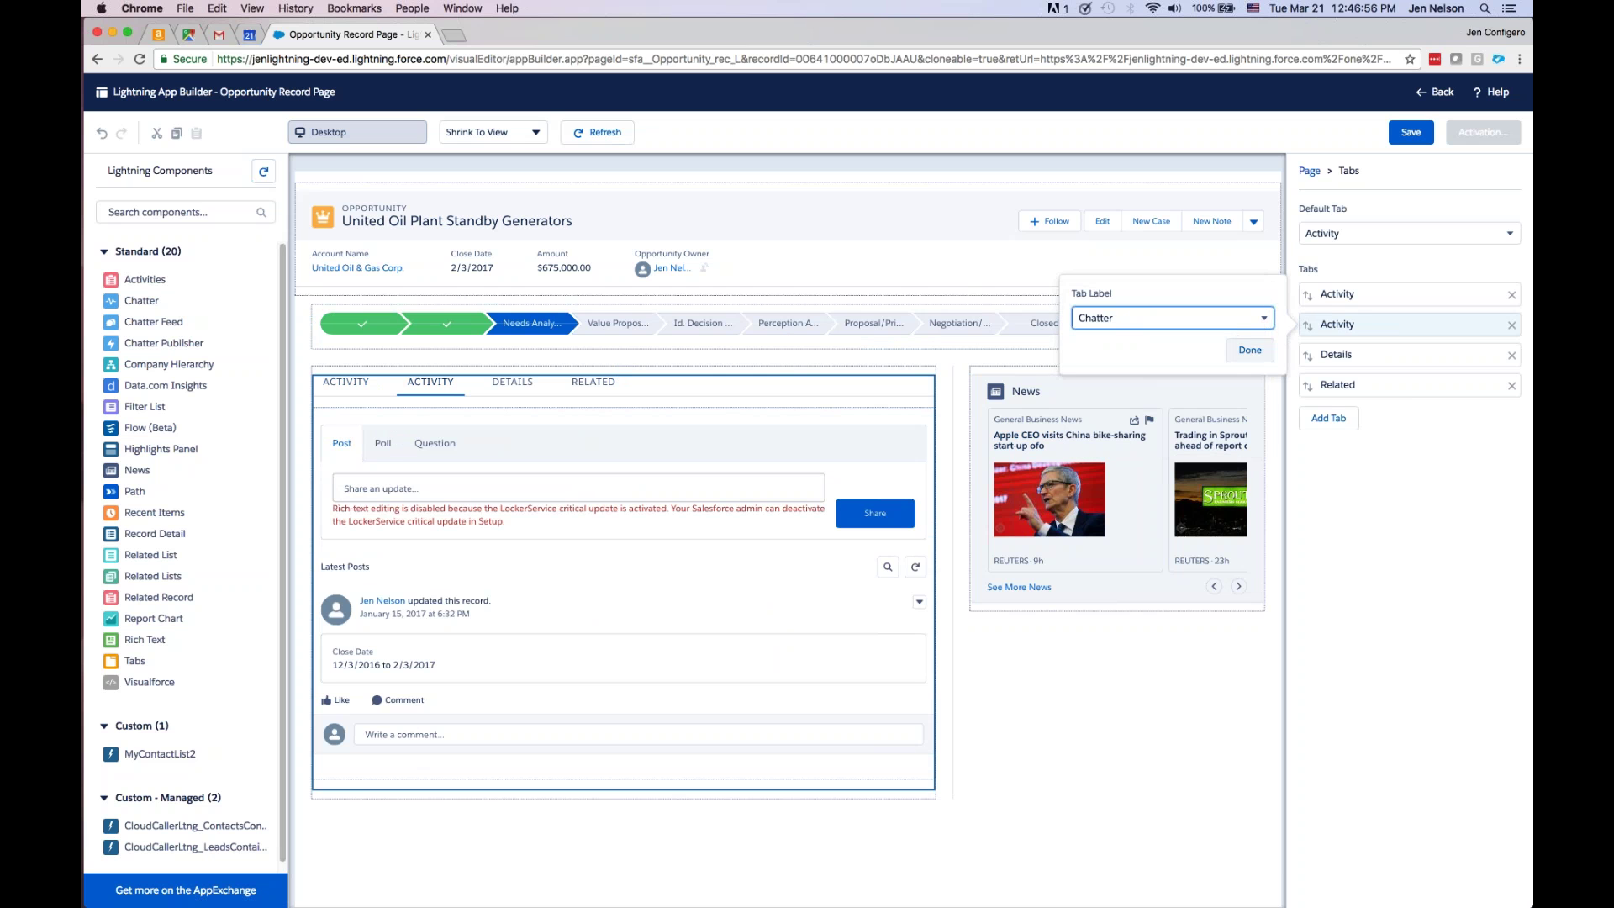
left_click(1251, 351)
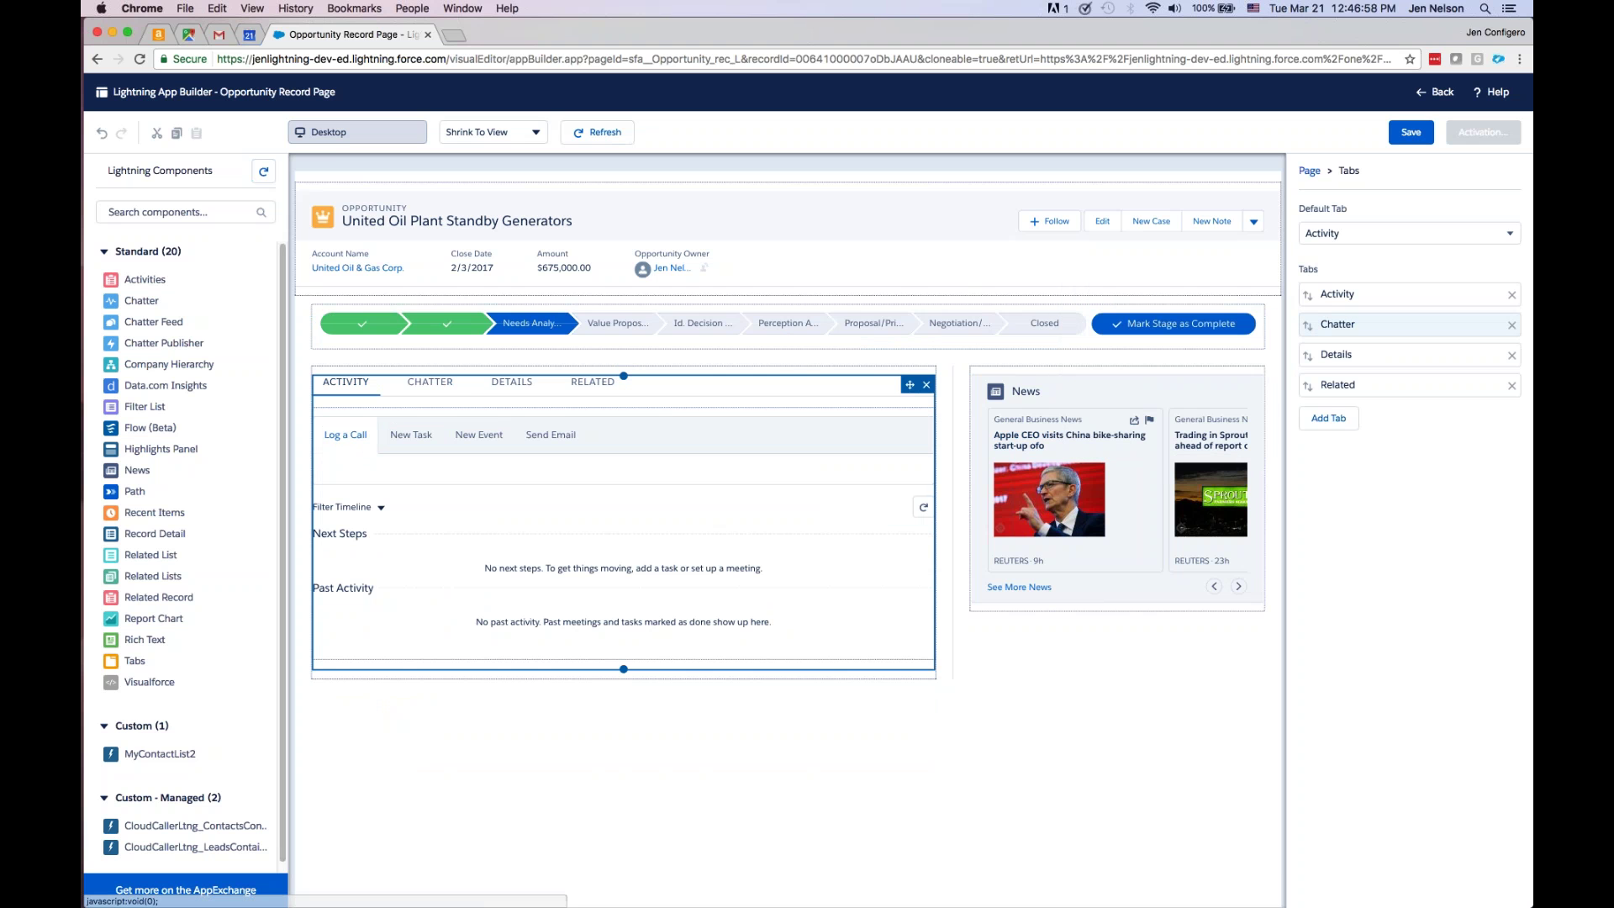
- Reorder the tabs so Chatter comes before Activity, and make Chatter the default tab
left_click_drag(1308, 324, 1306, 295)
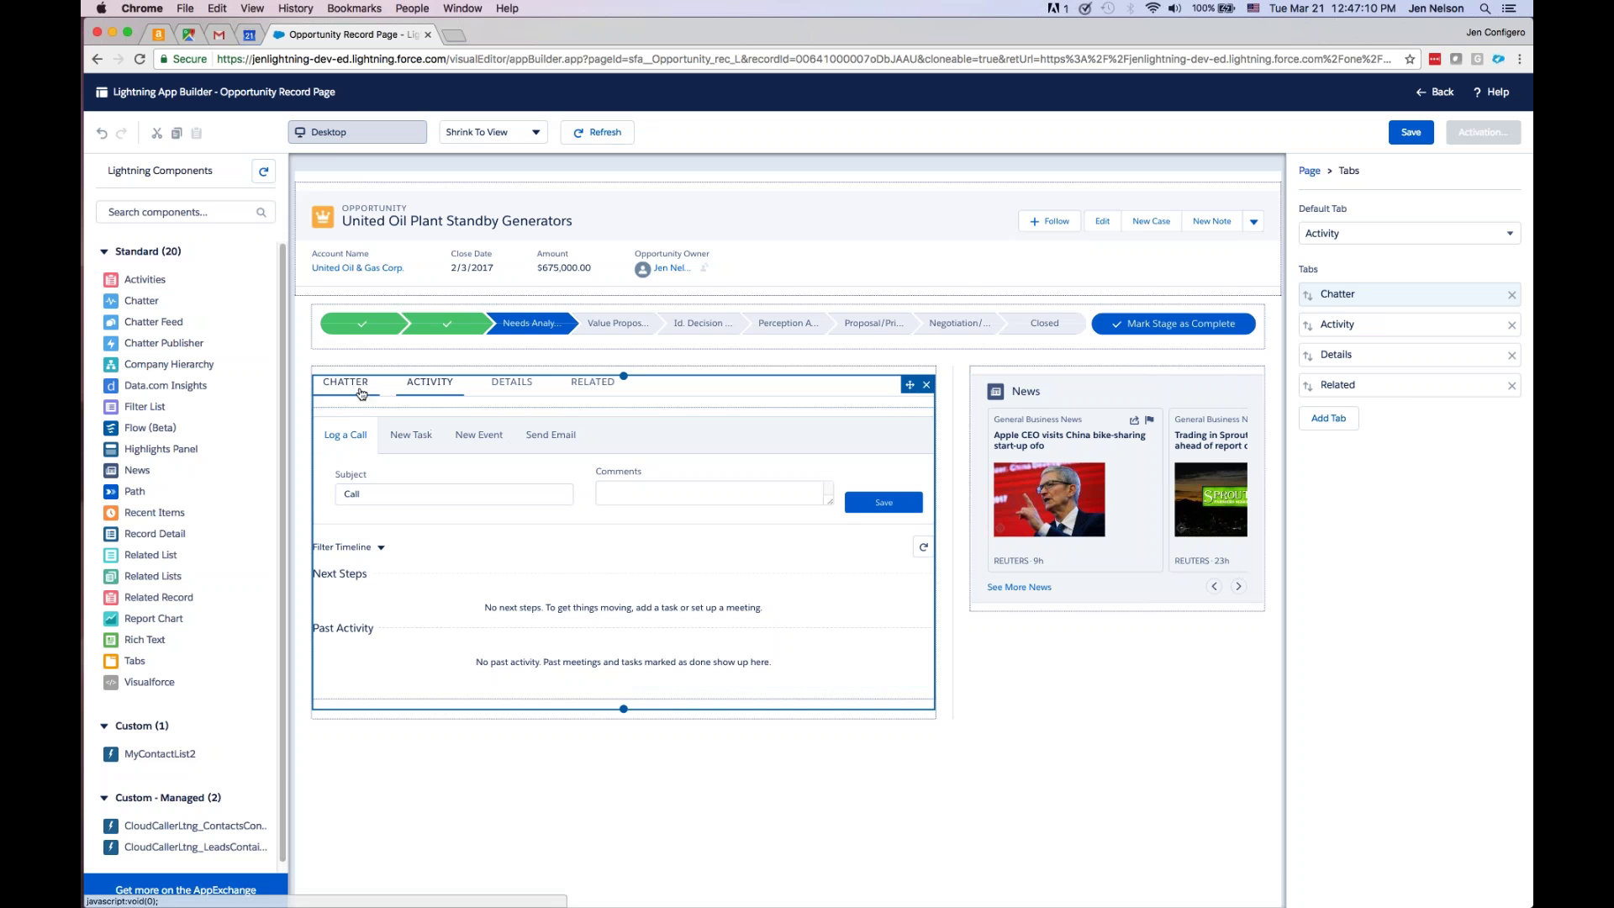
left_click(433, 399)
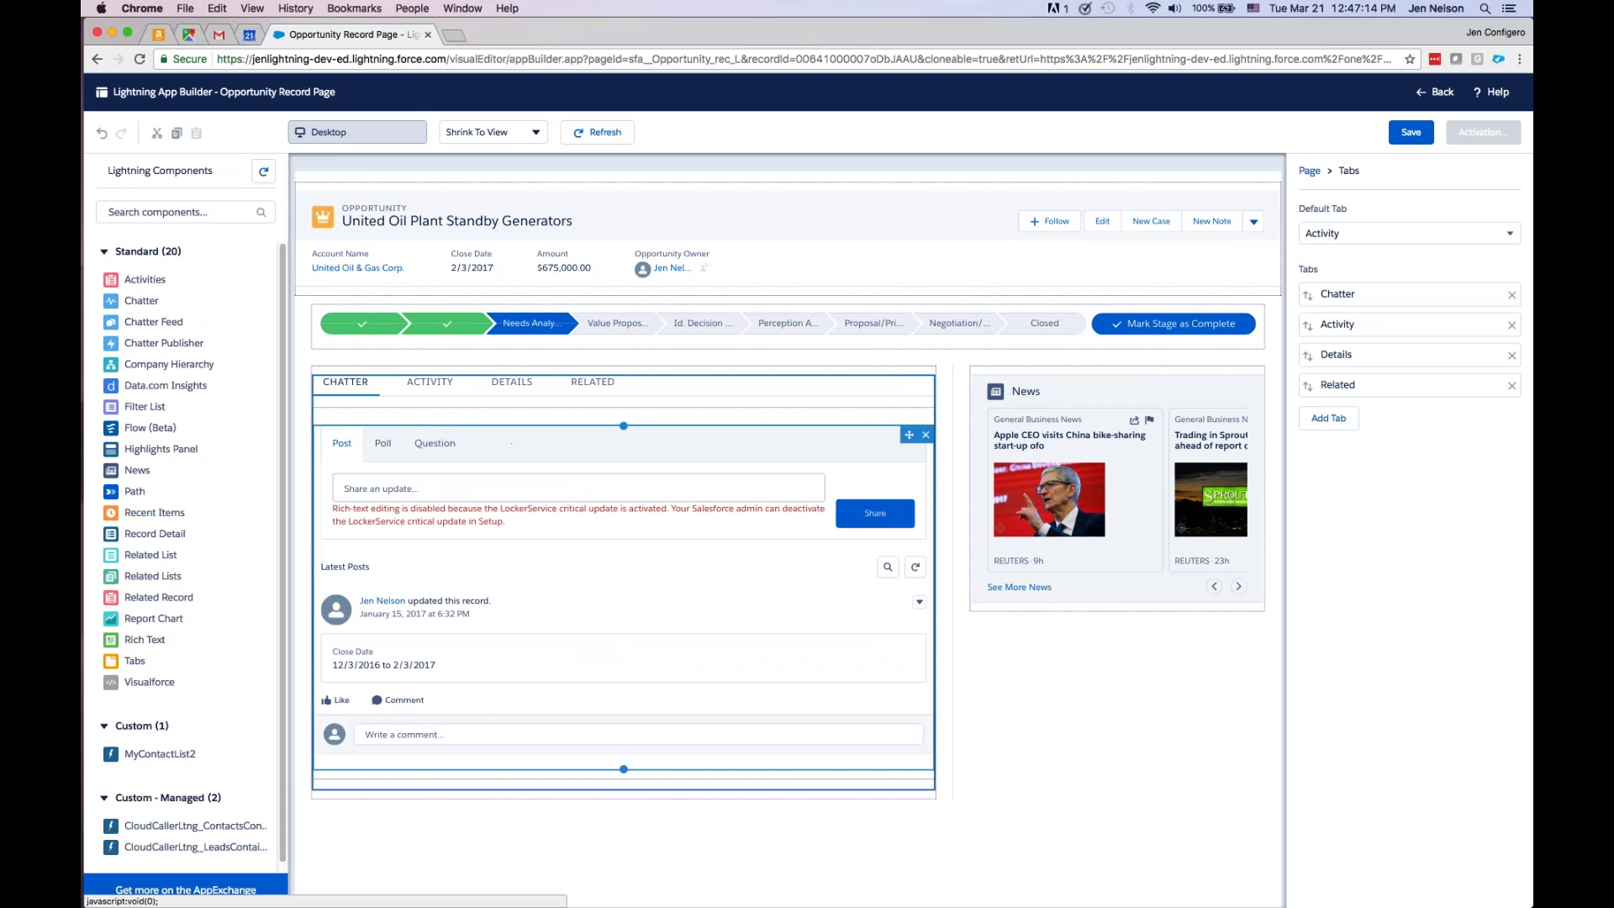
left_click(423, 395)
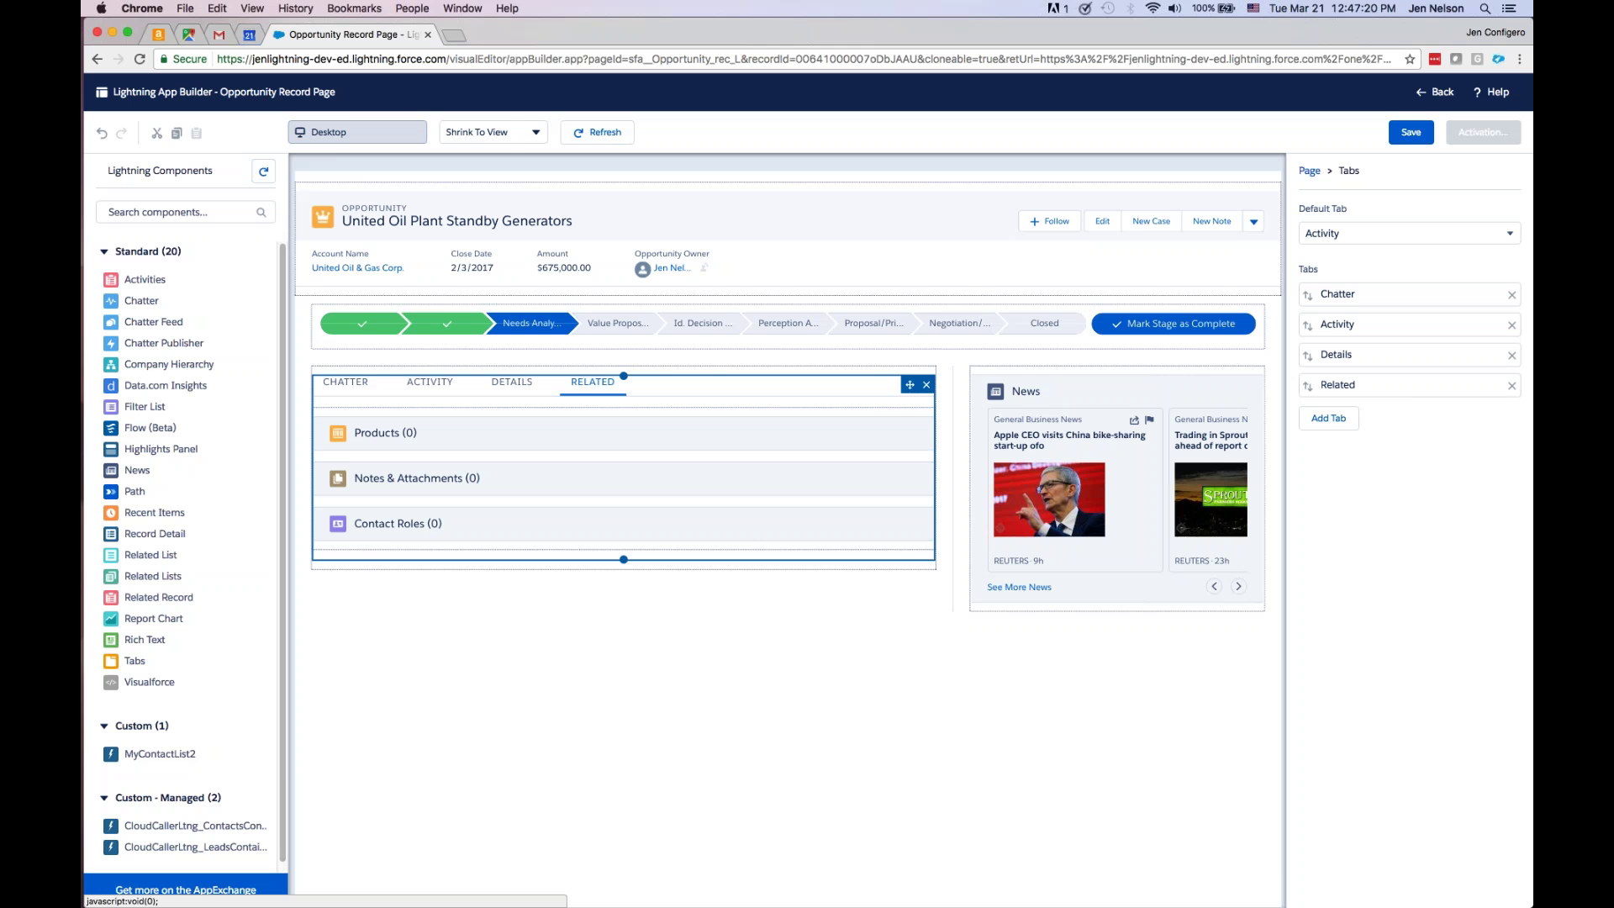
left_click(1349, 236)
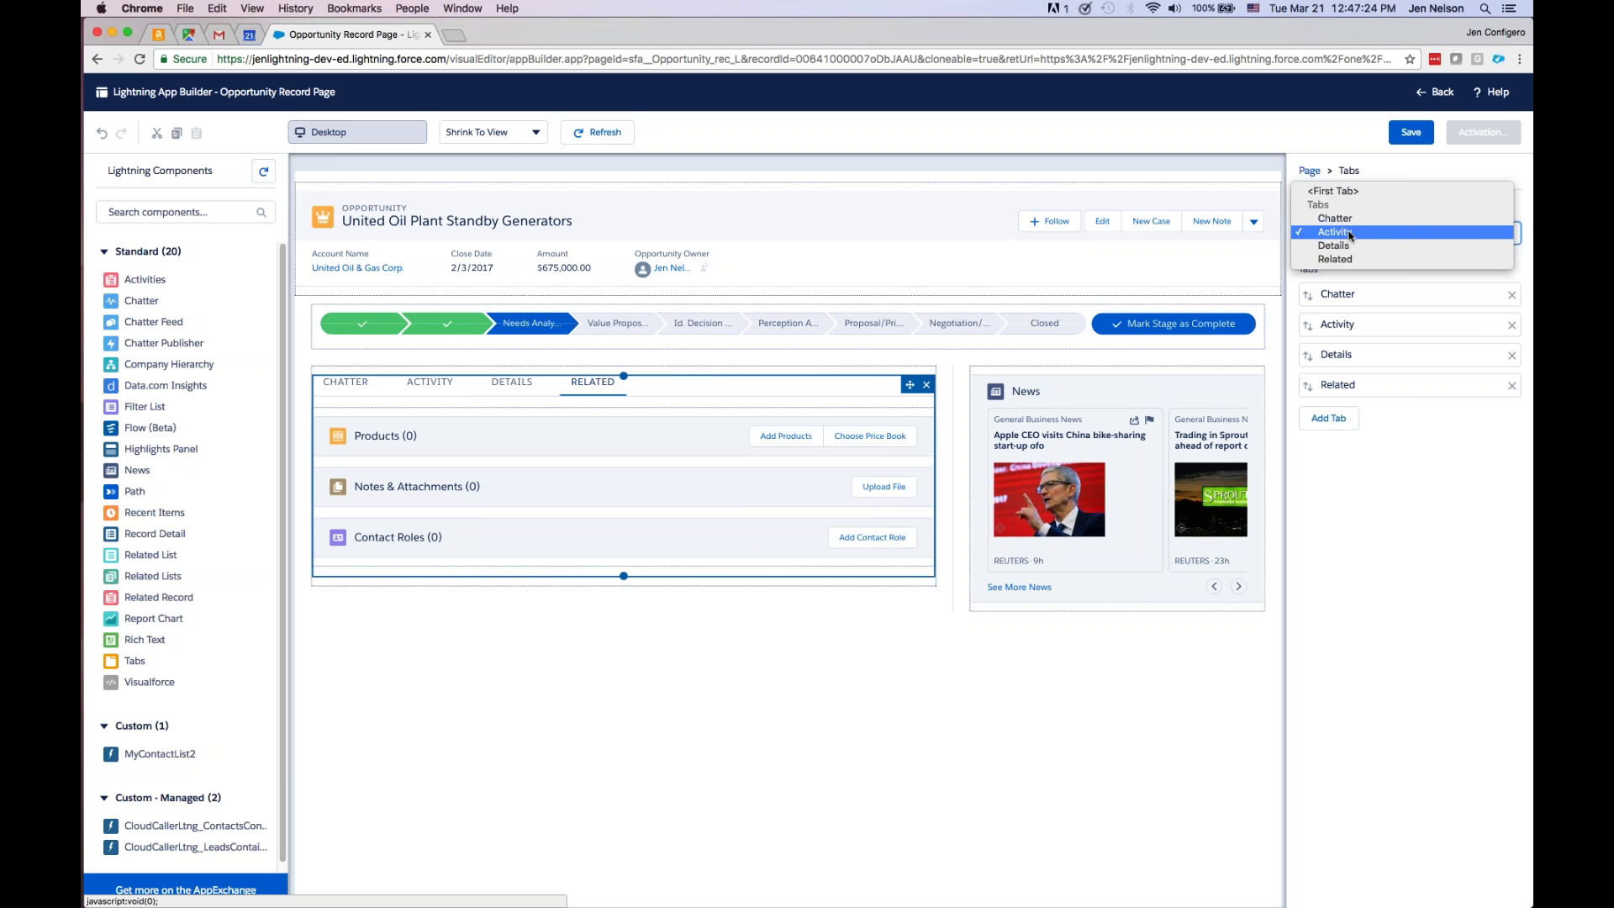
left_click(1362, 219)
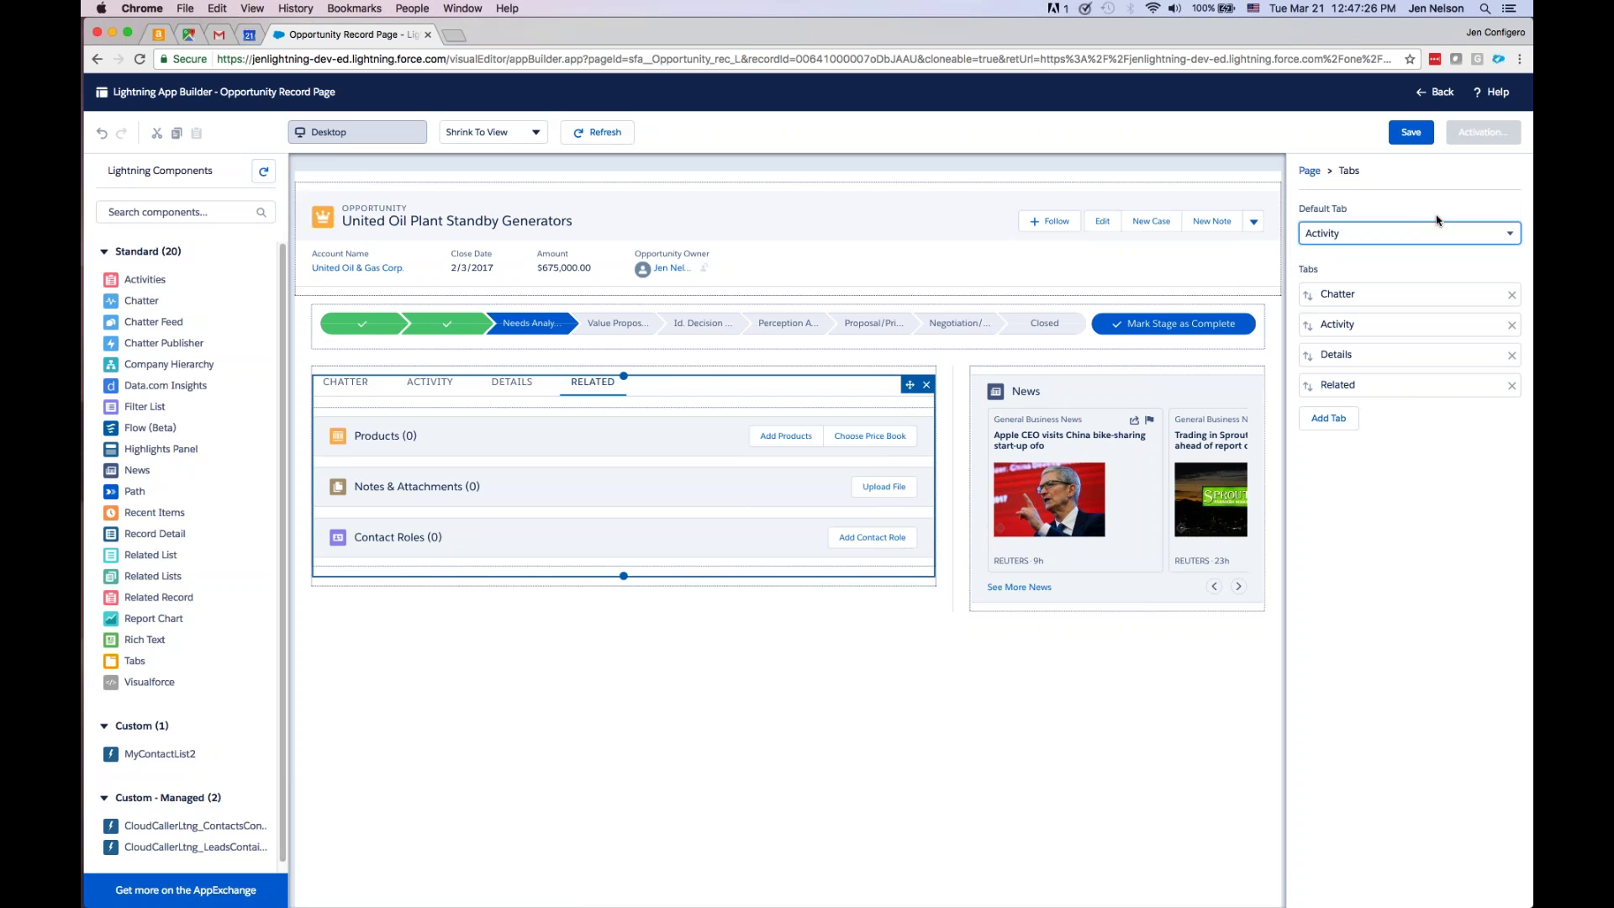
- Save the Opportunity Record Page and activate it as the org default for all opportunity records
left_click(1411, 132)
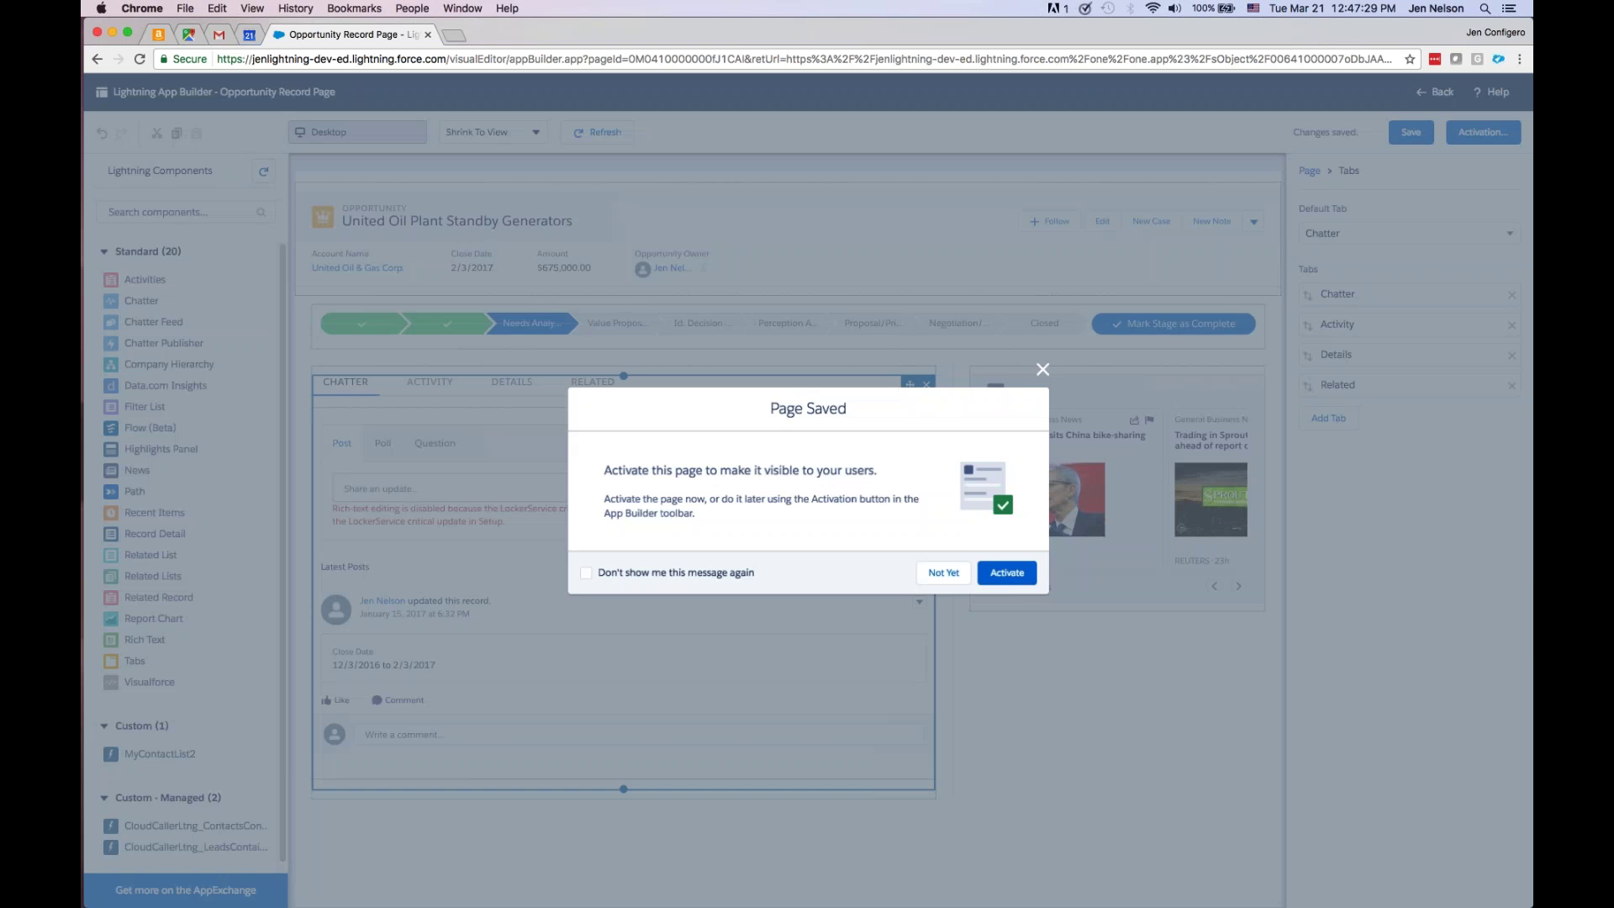
key("Return")
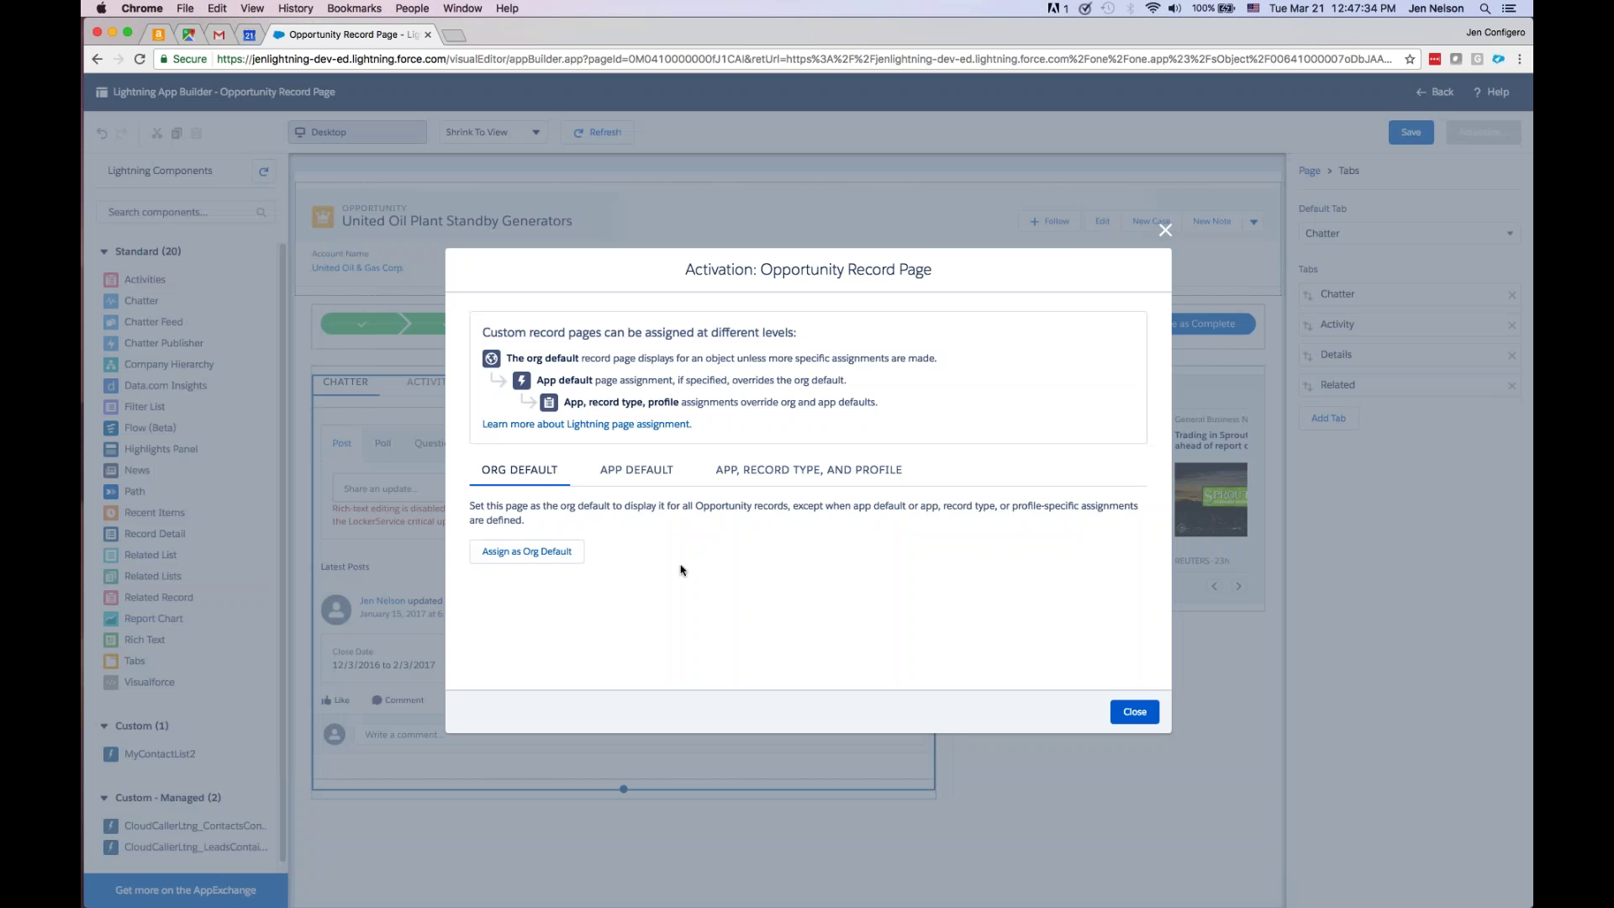
key("Return")
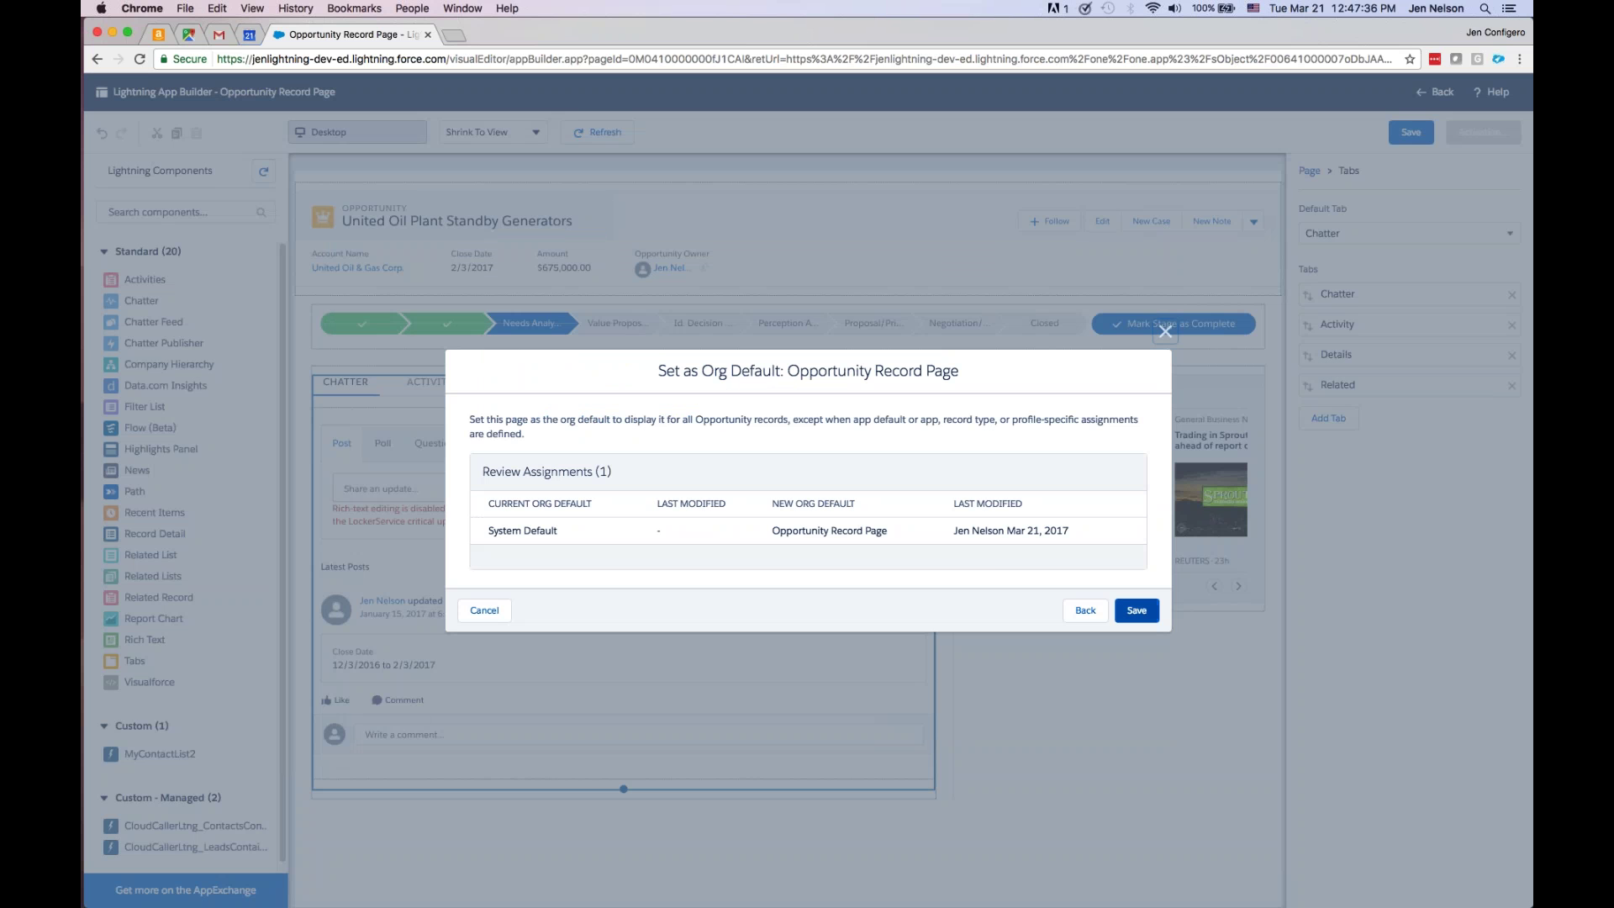
left_click(1136, 611)
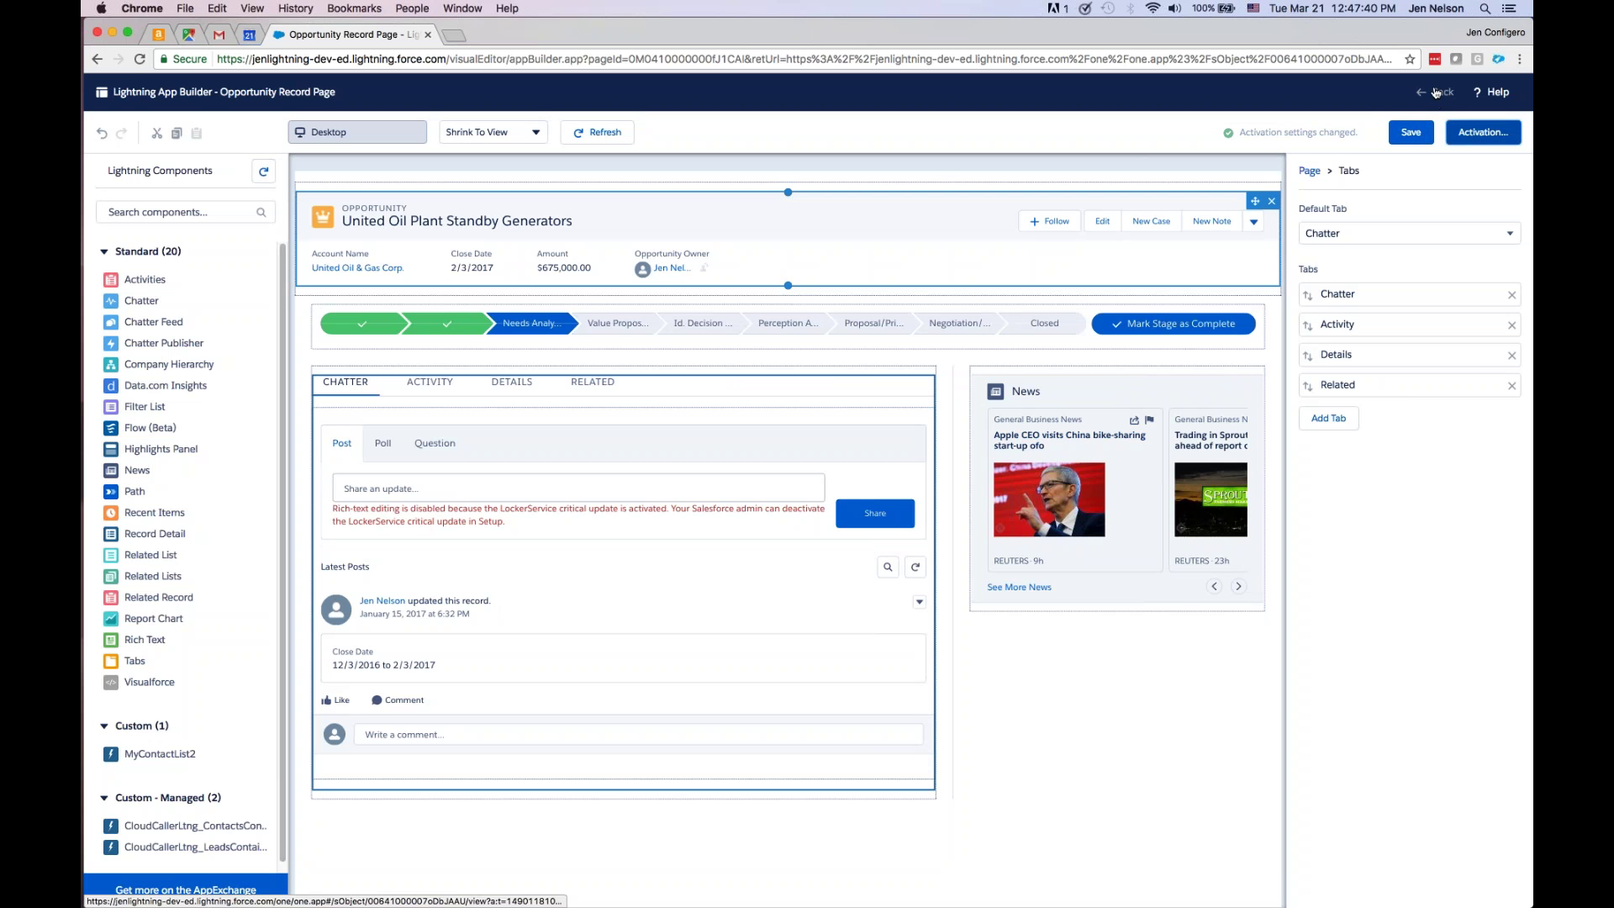
- Return to the United Oil Plant Standby Generators opportunity record and review its Activity, Details and Related tabs
left_click(1436, 93)
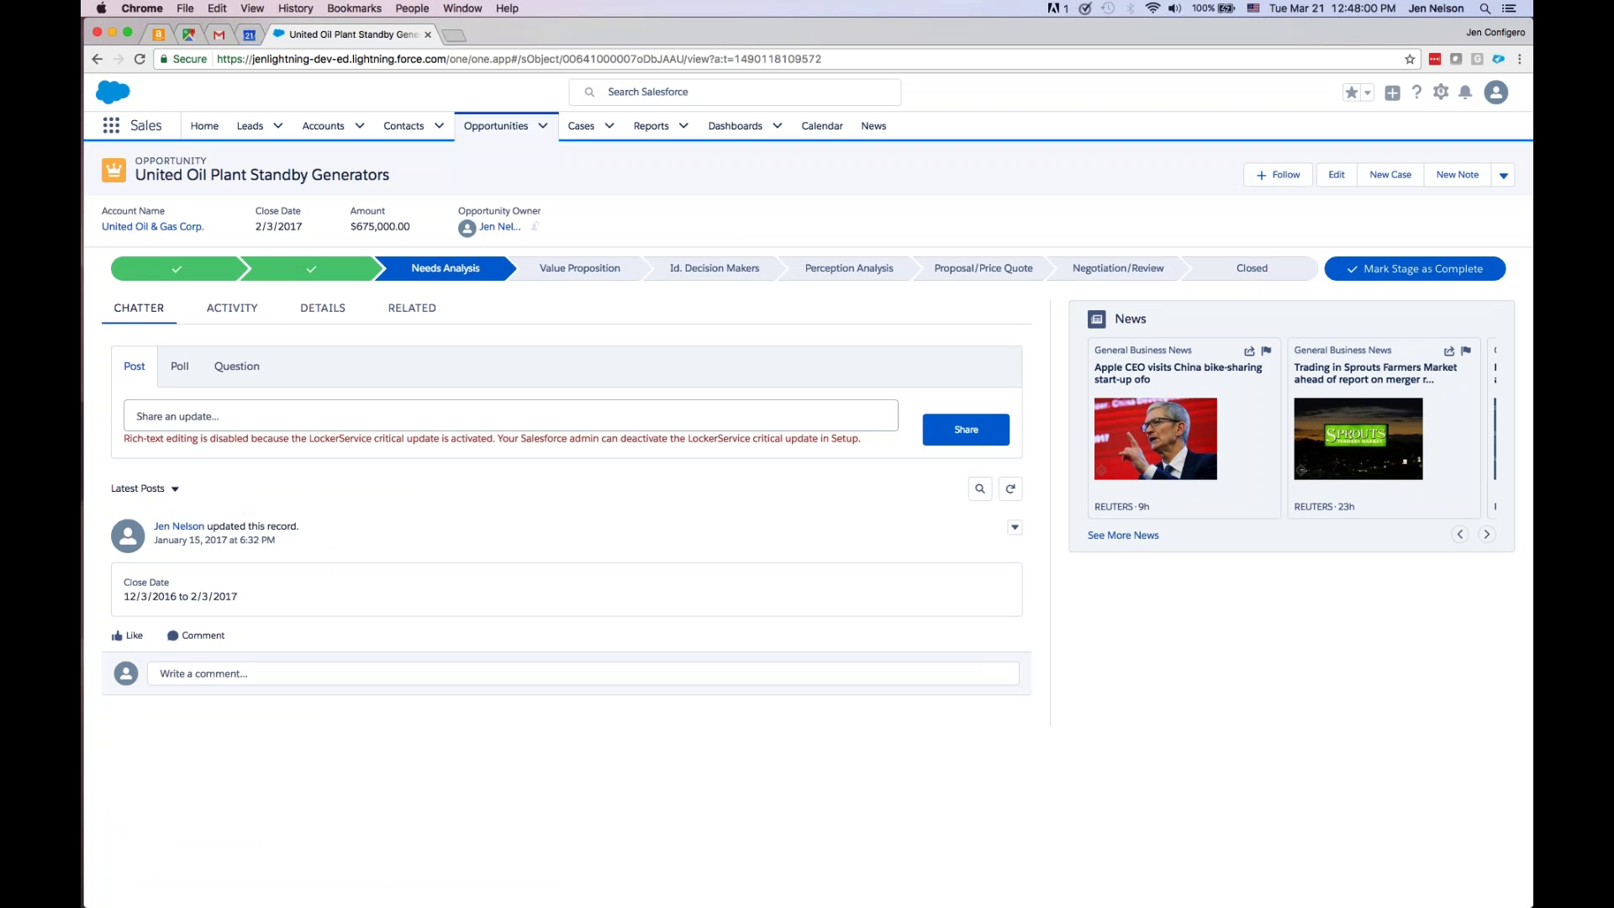
left_click(243, 310)
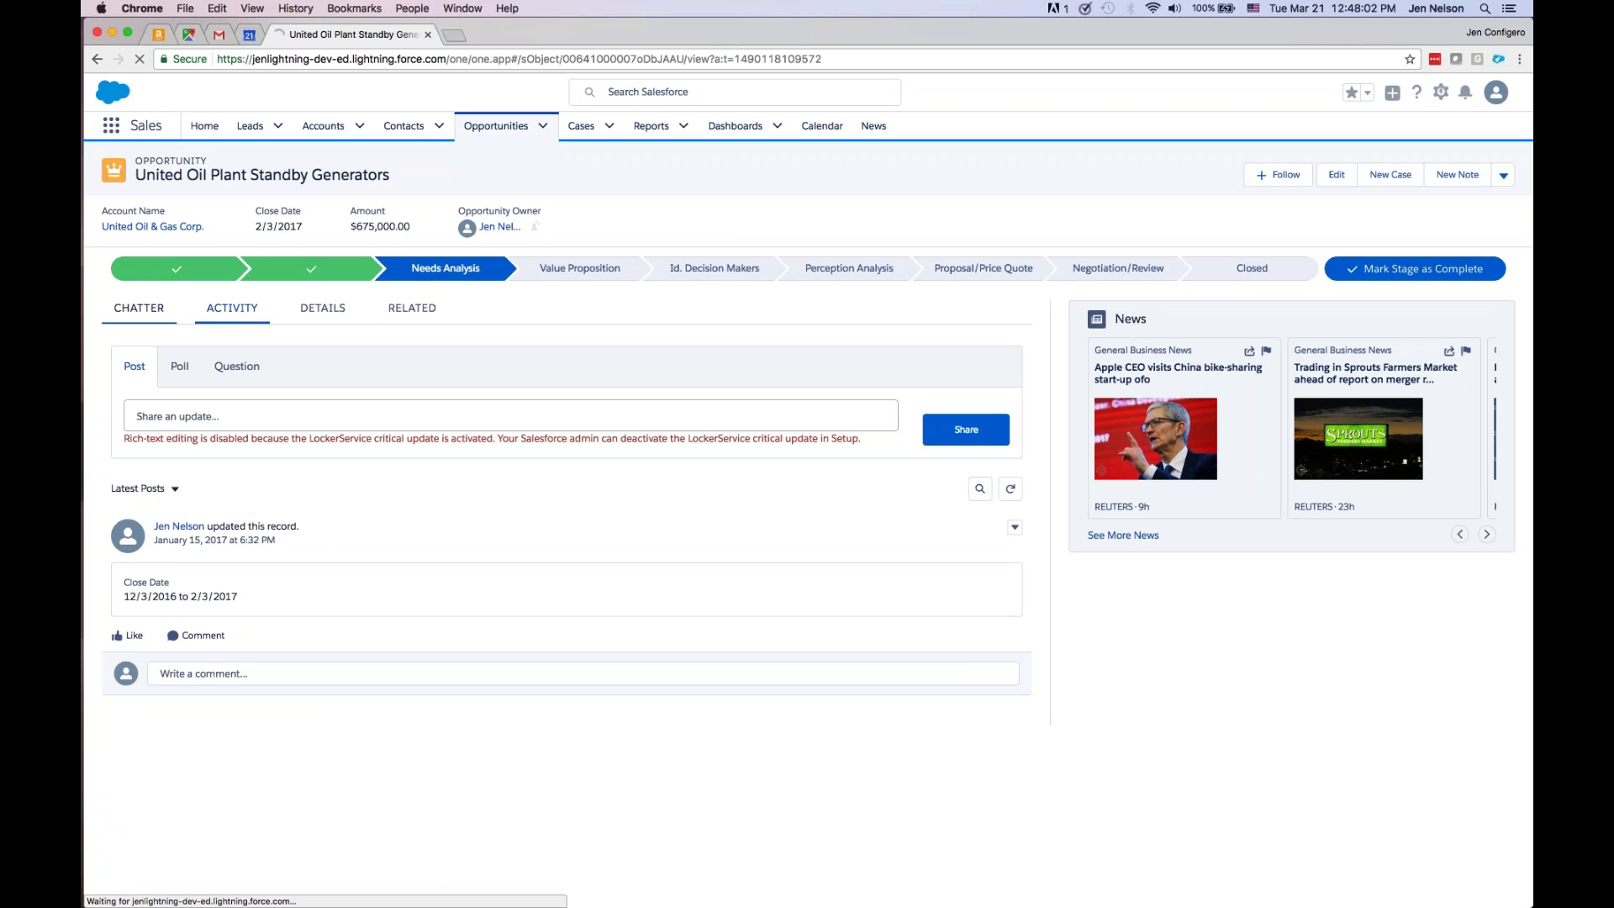
left_click(330, 322)
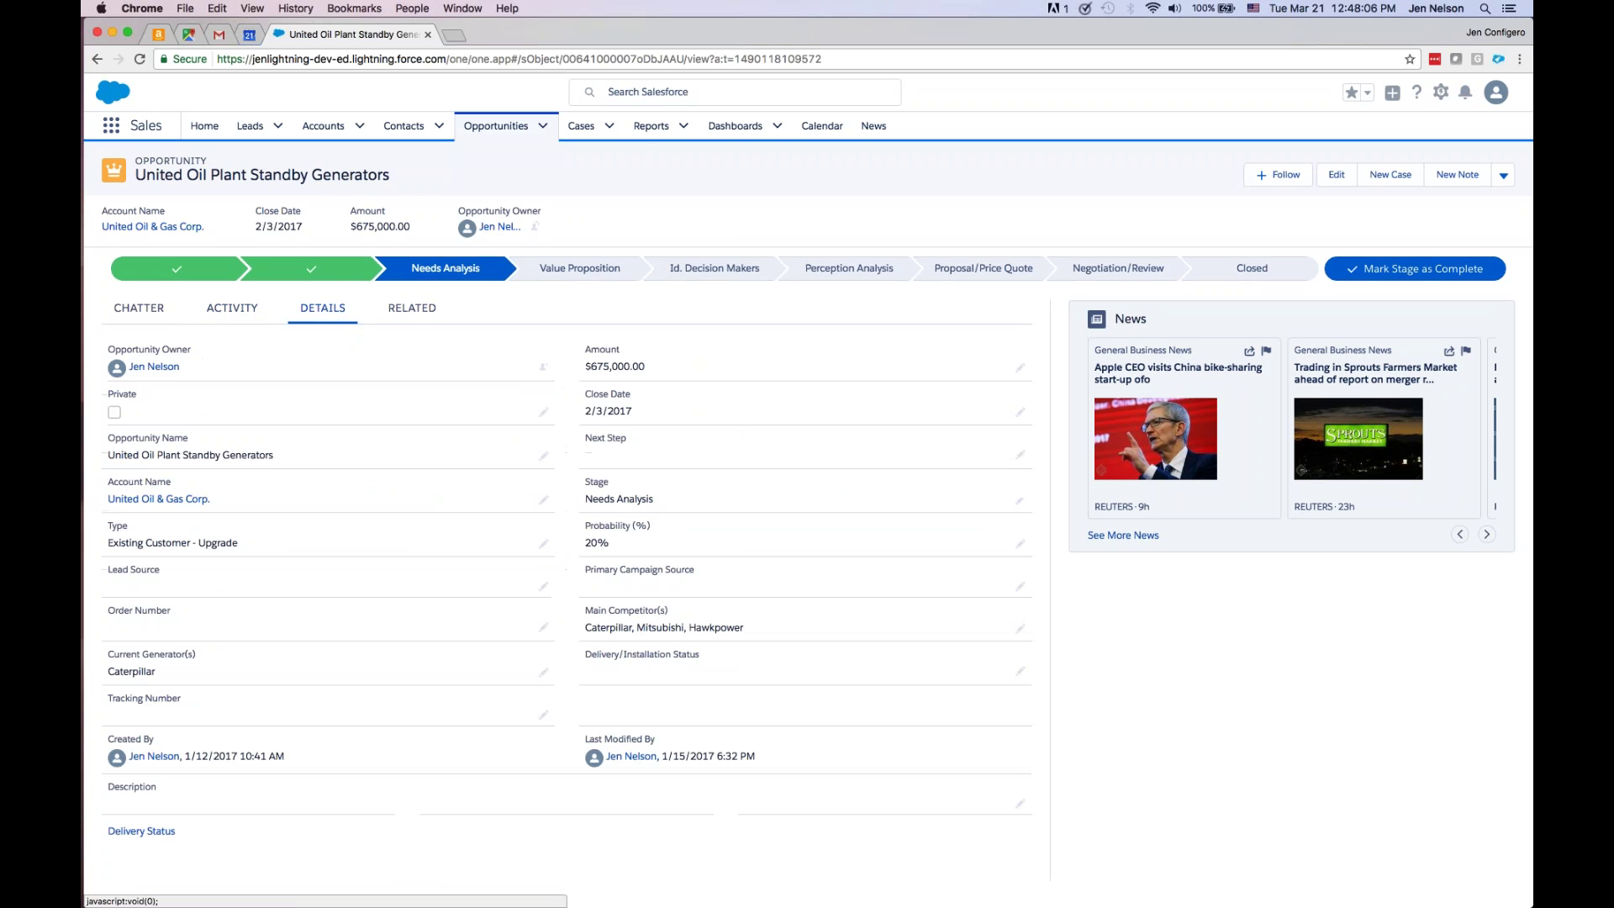
left_click(412, 309)
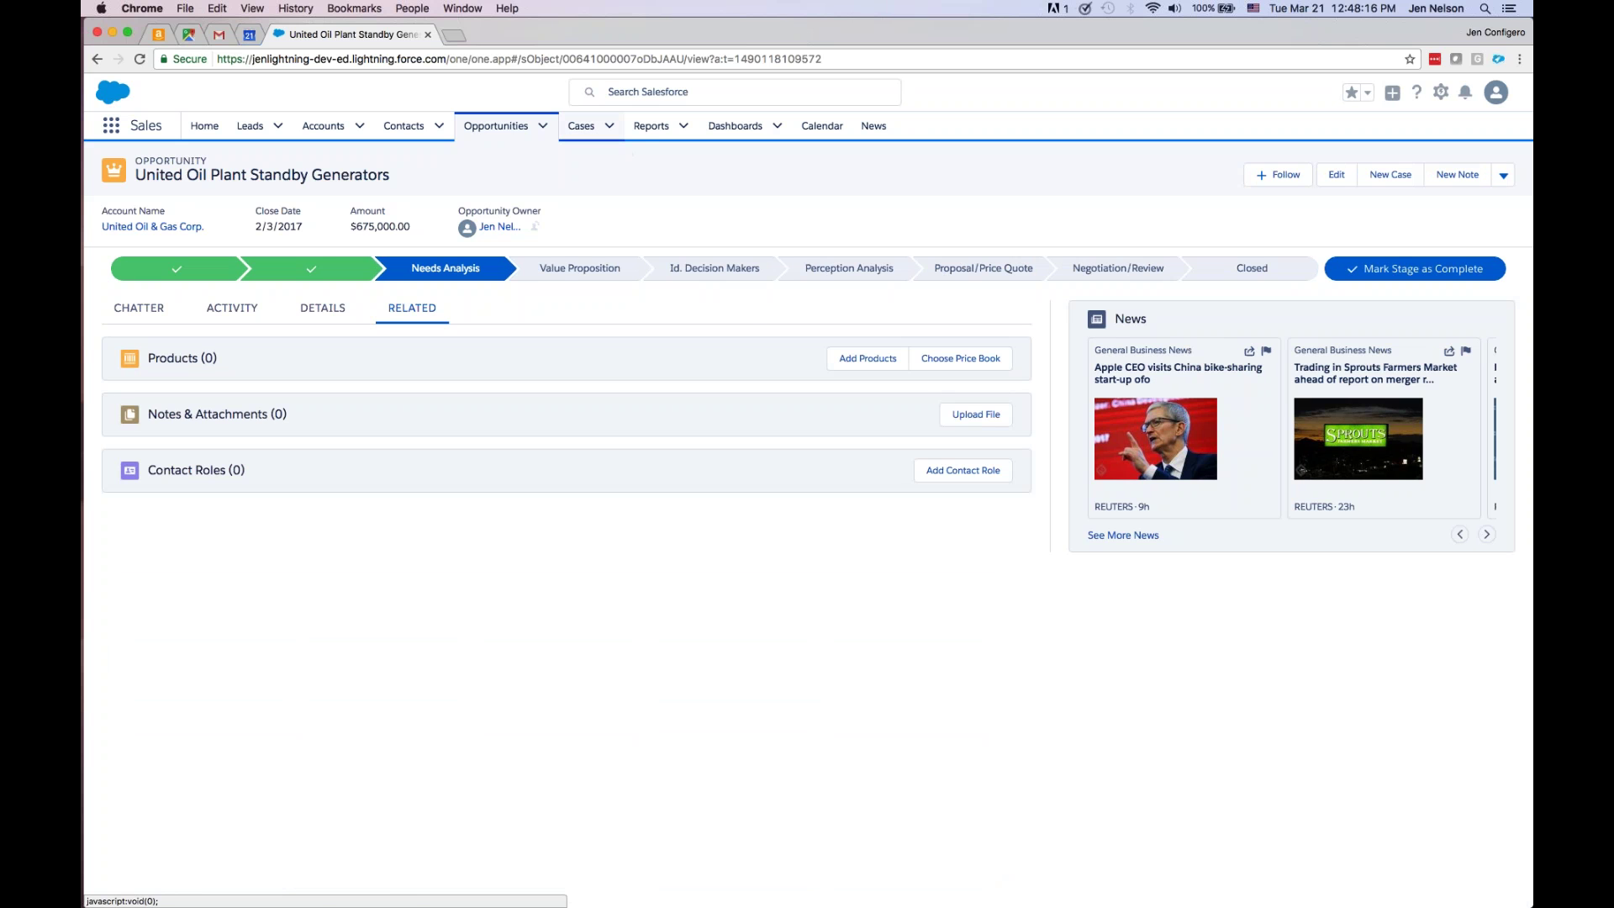
- Display the All Cases list view and view the Calendar for the current week
left_click(584, 128)
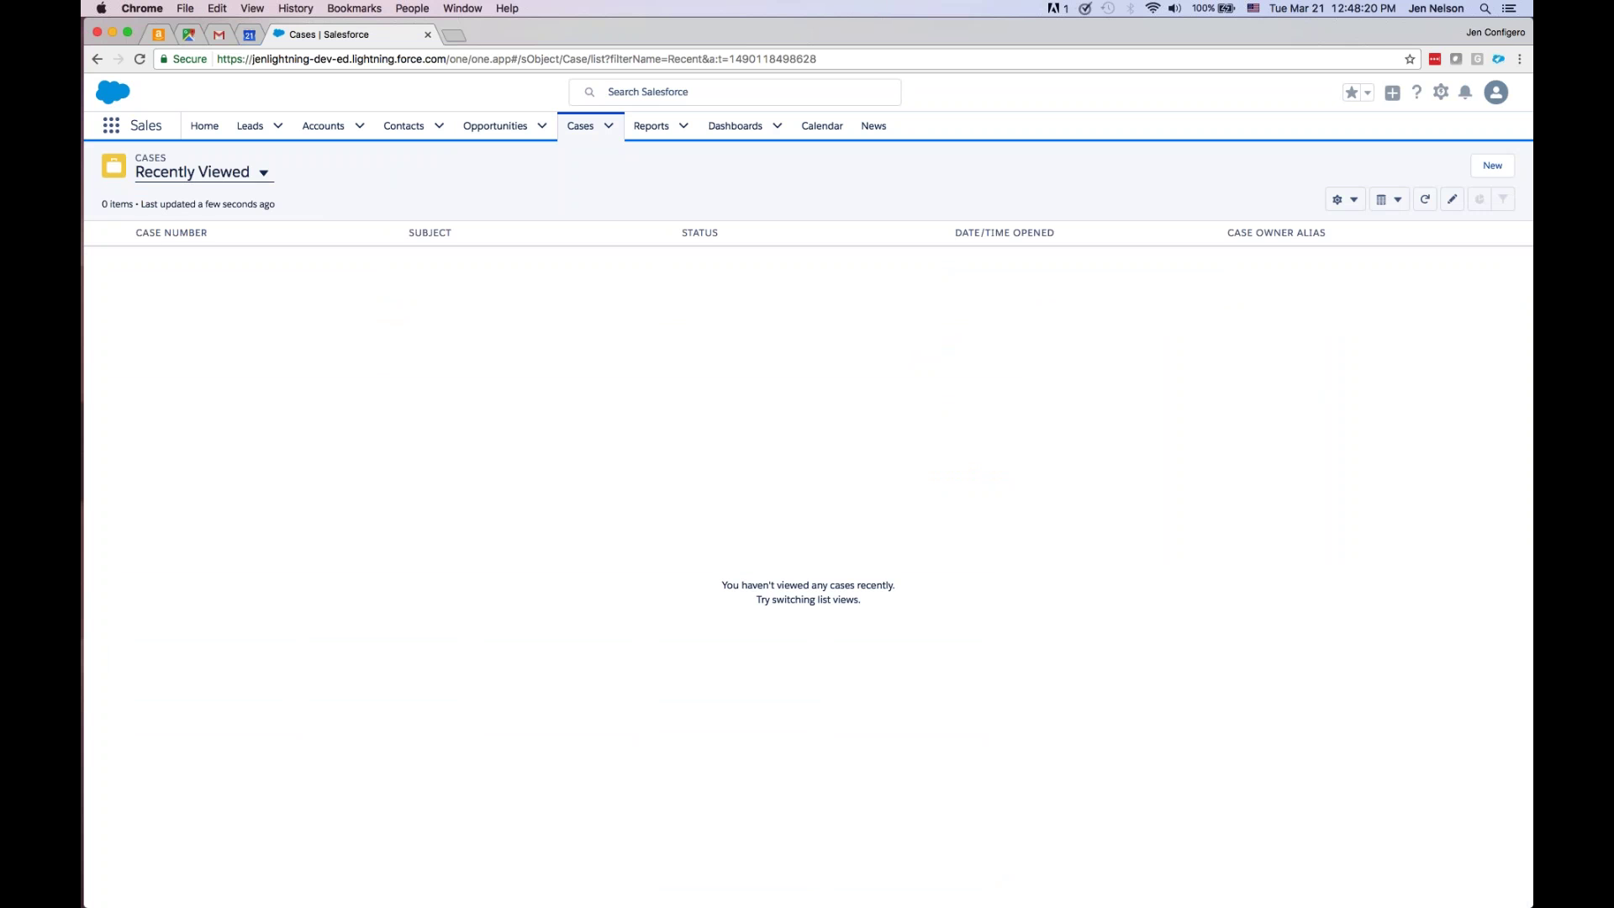
left_click(263, 174)
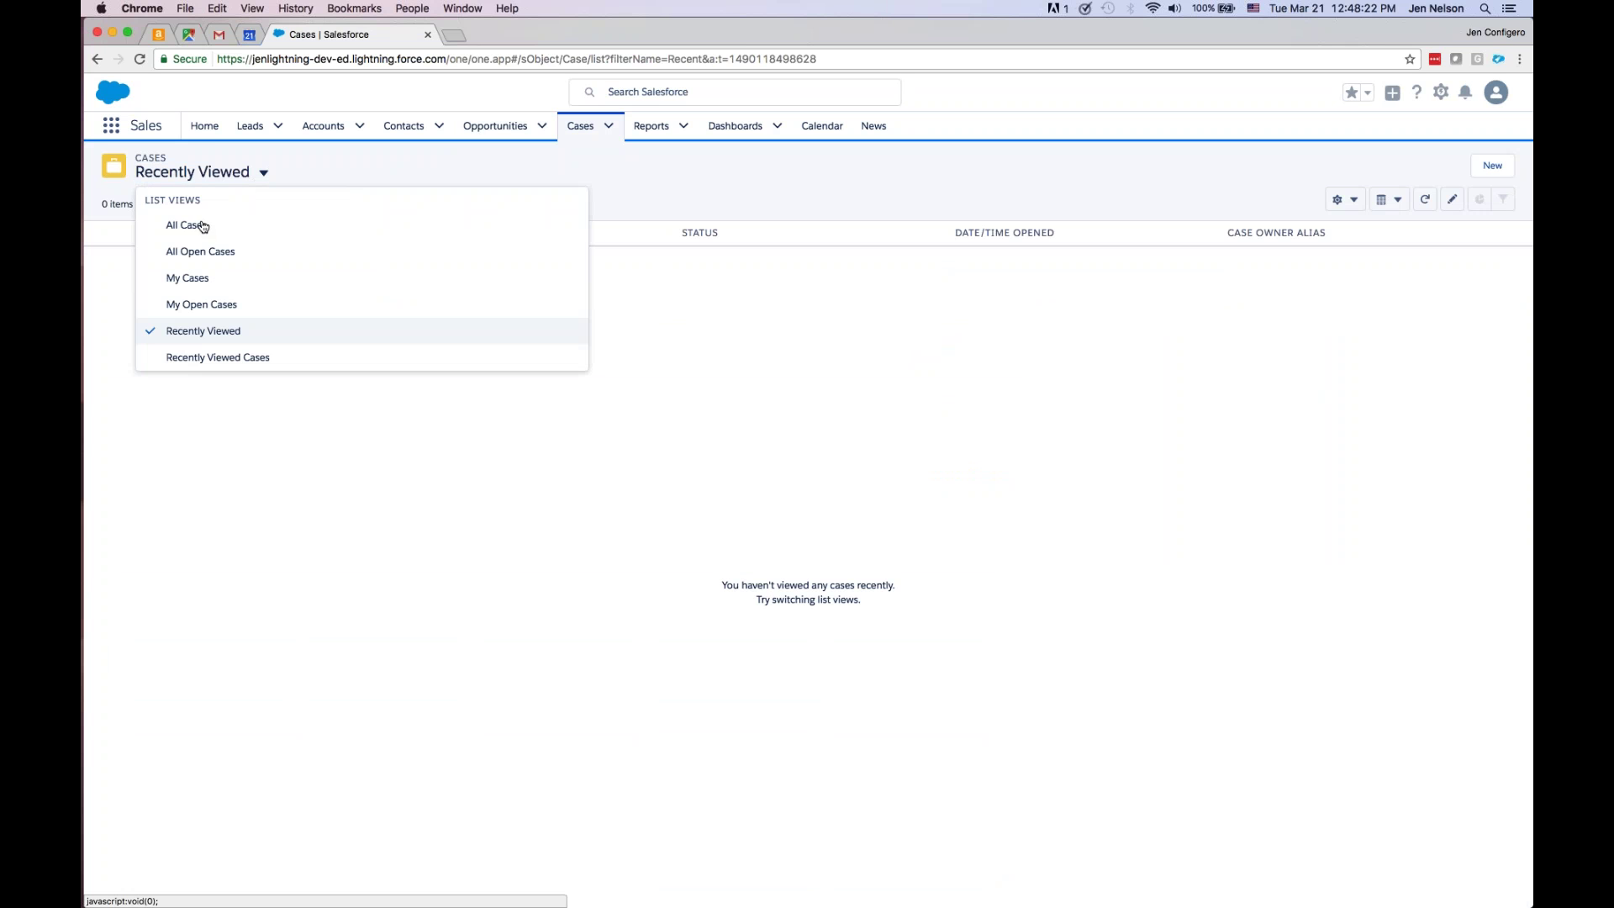
left_click(284, 223)
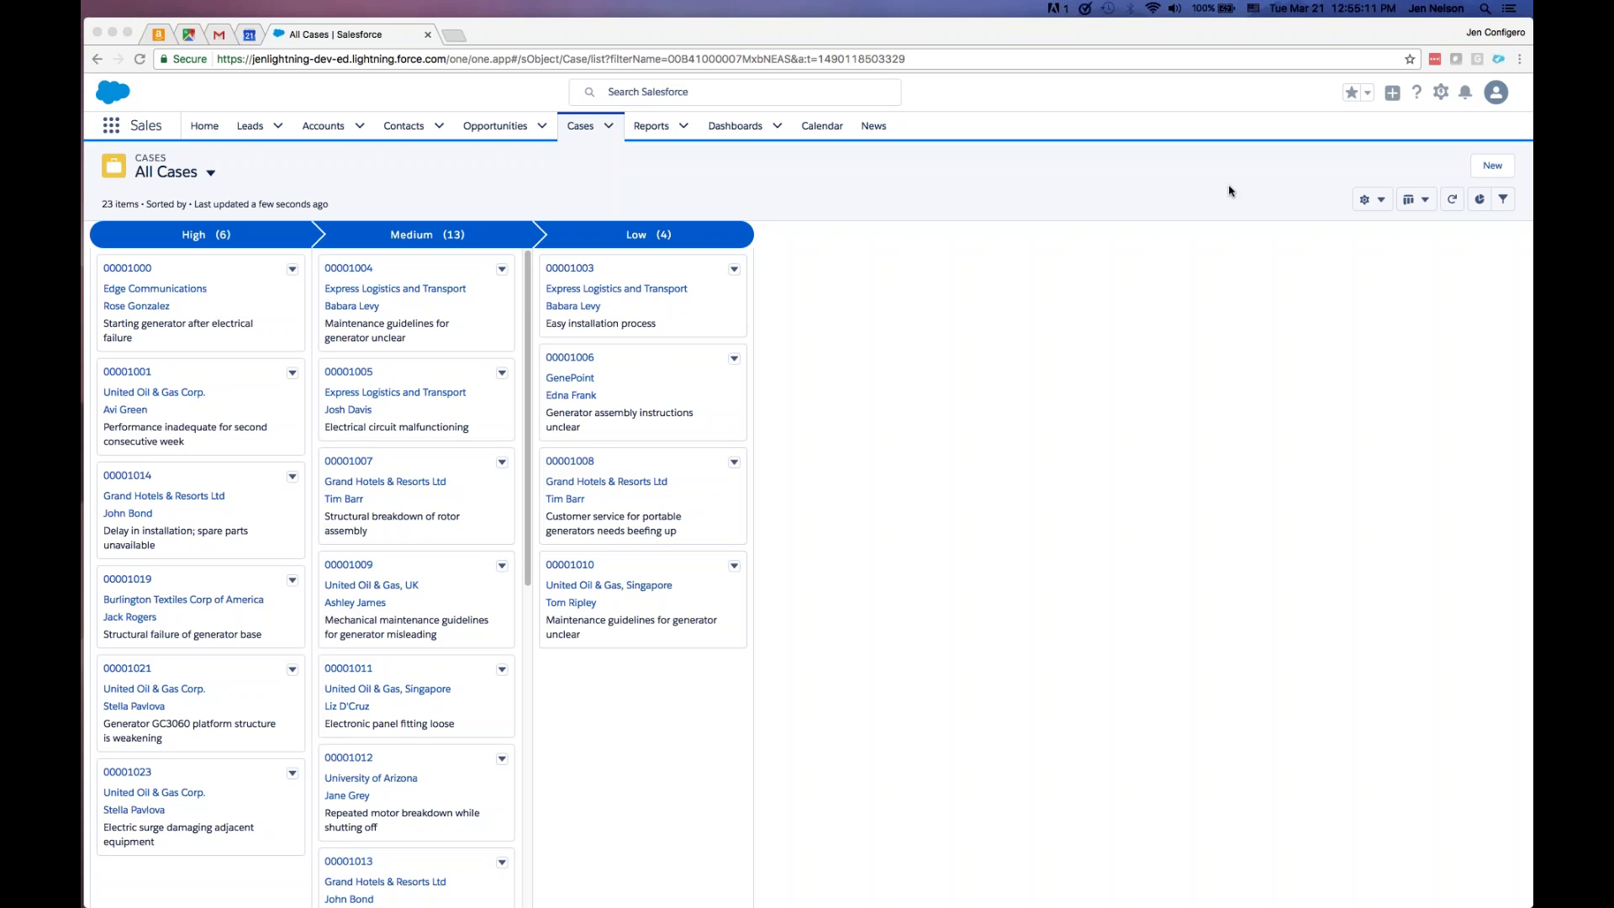
left_click(824, 132)
left_click(824, 132)
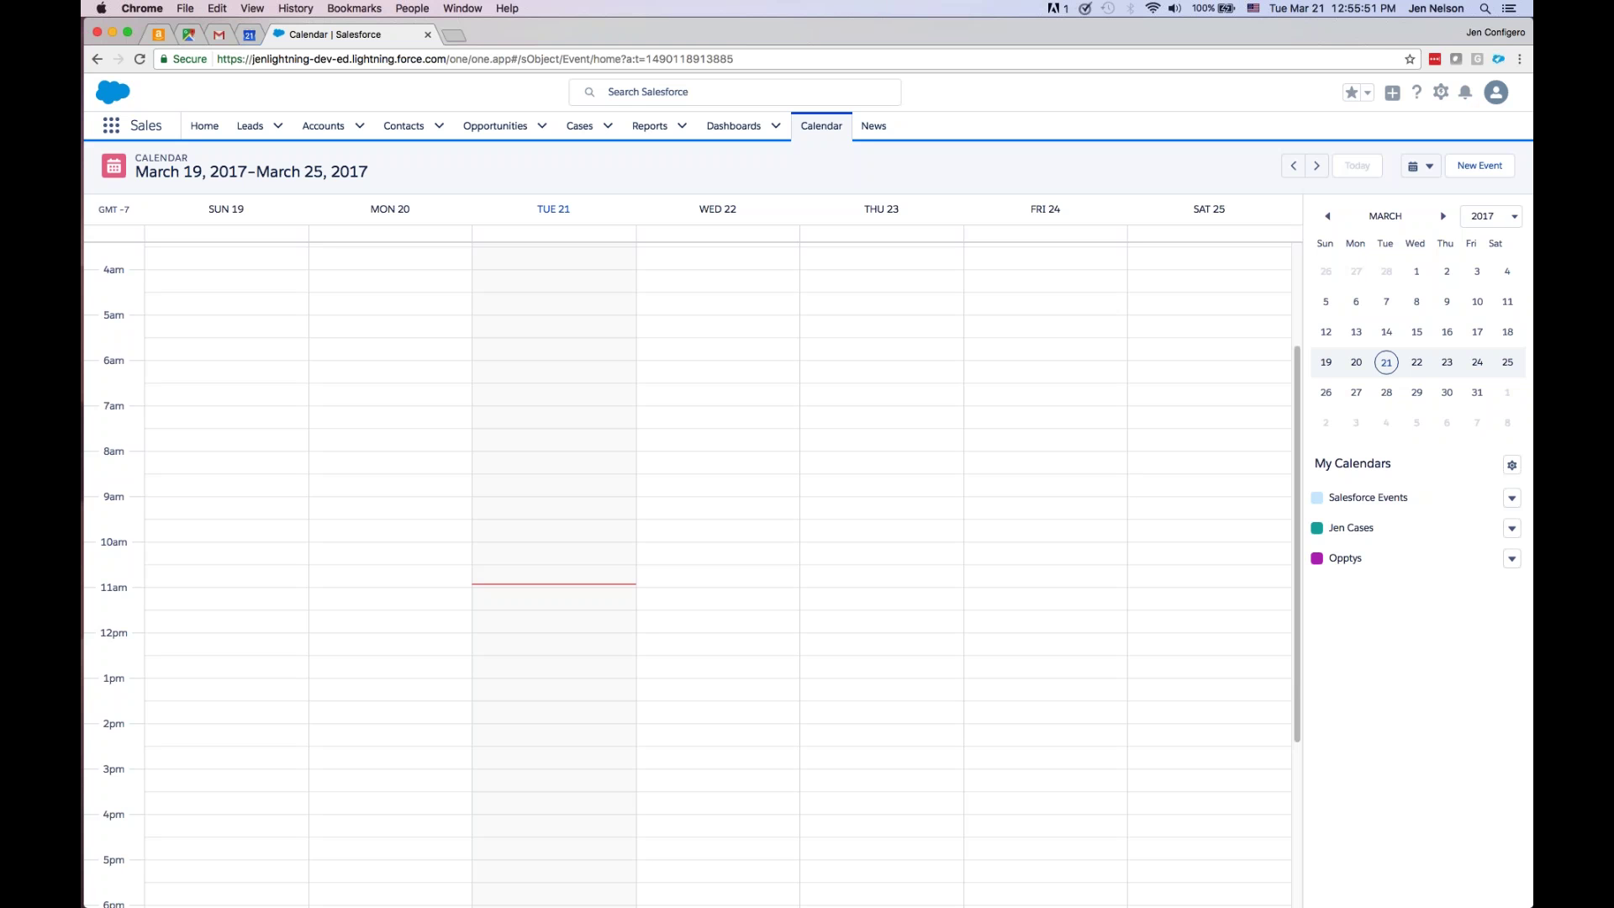
- Display the All Open Leads list view and look at the lead import wizard before returning to the list
left_click(250, 127)
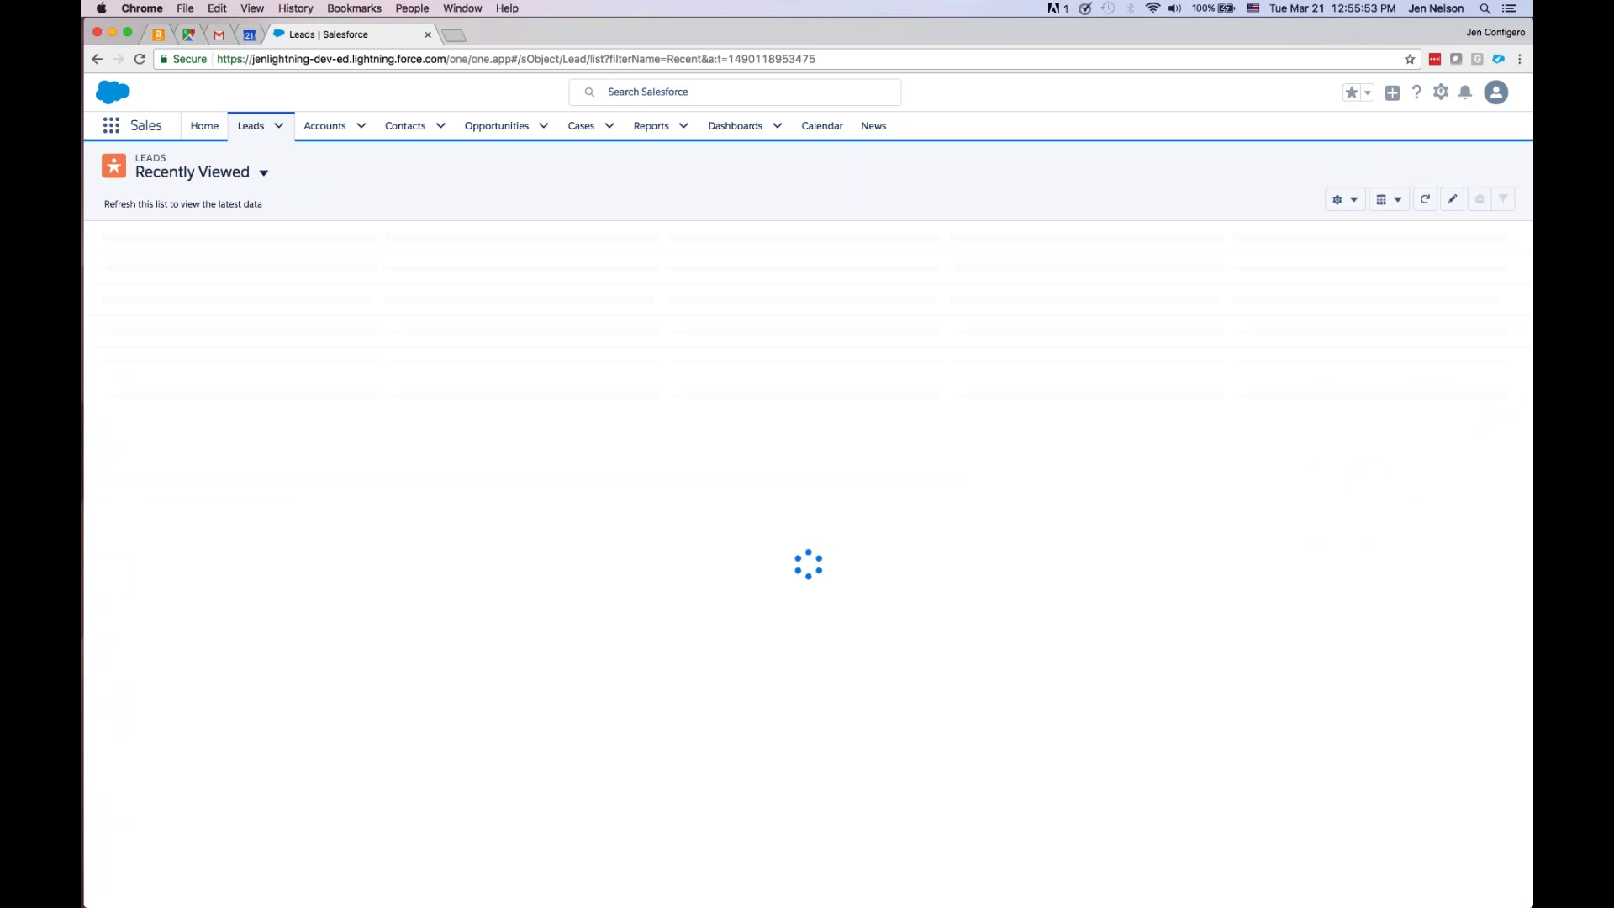
left_click(265, 174)
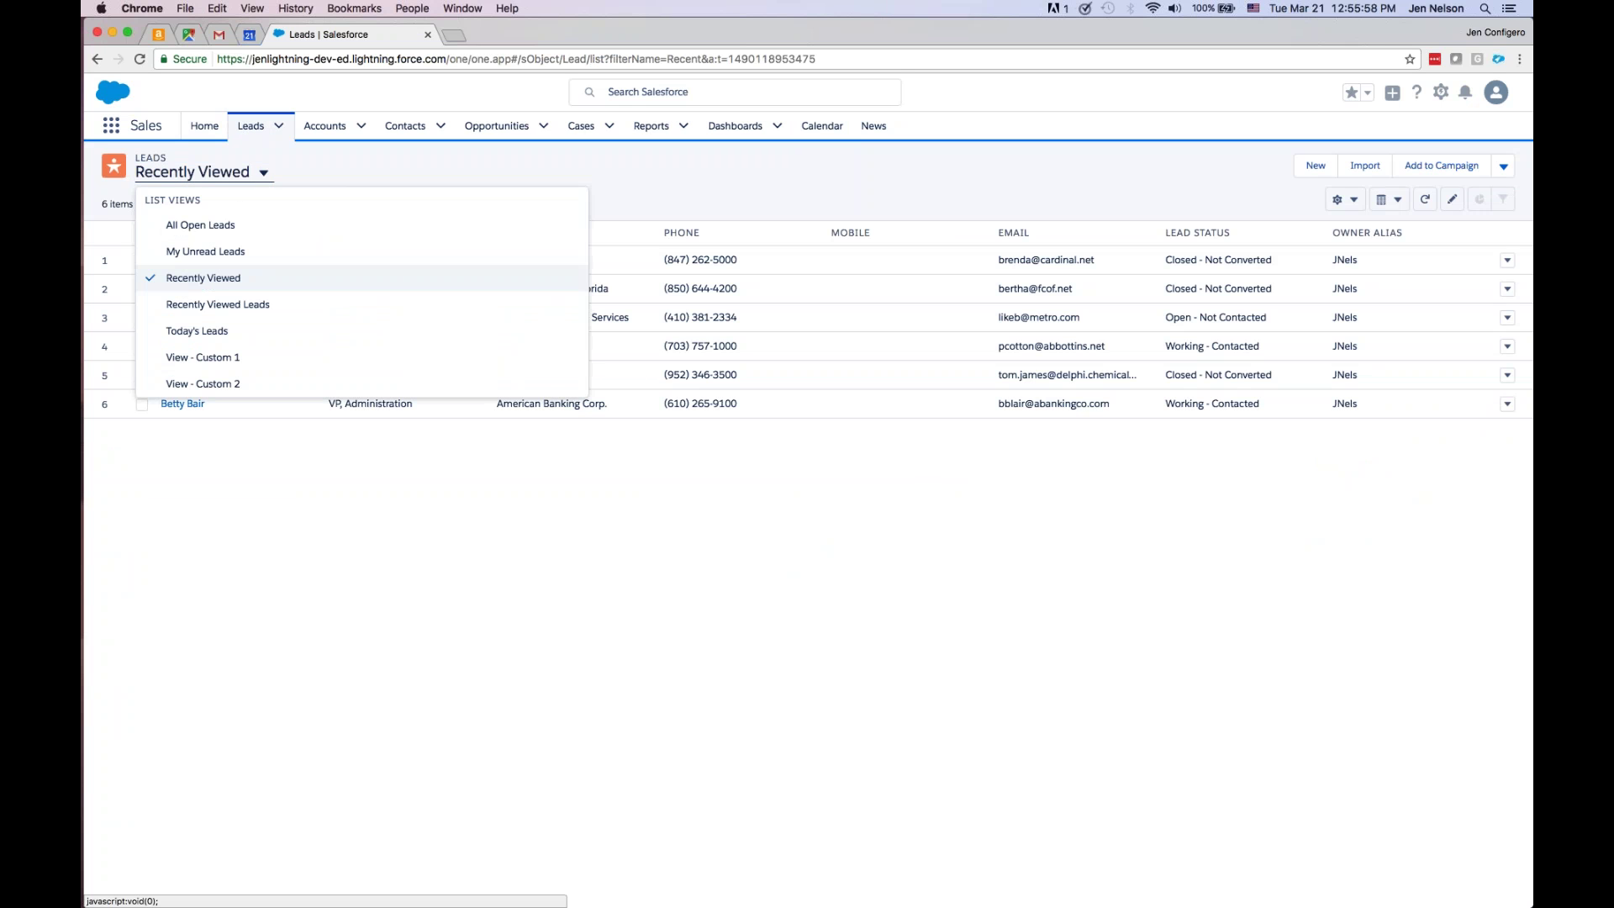
left_click(404, 225)
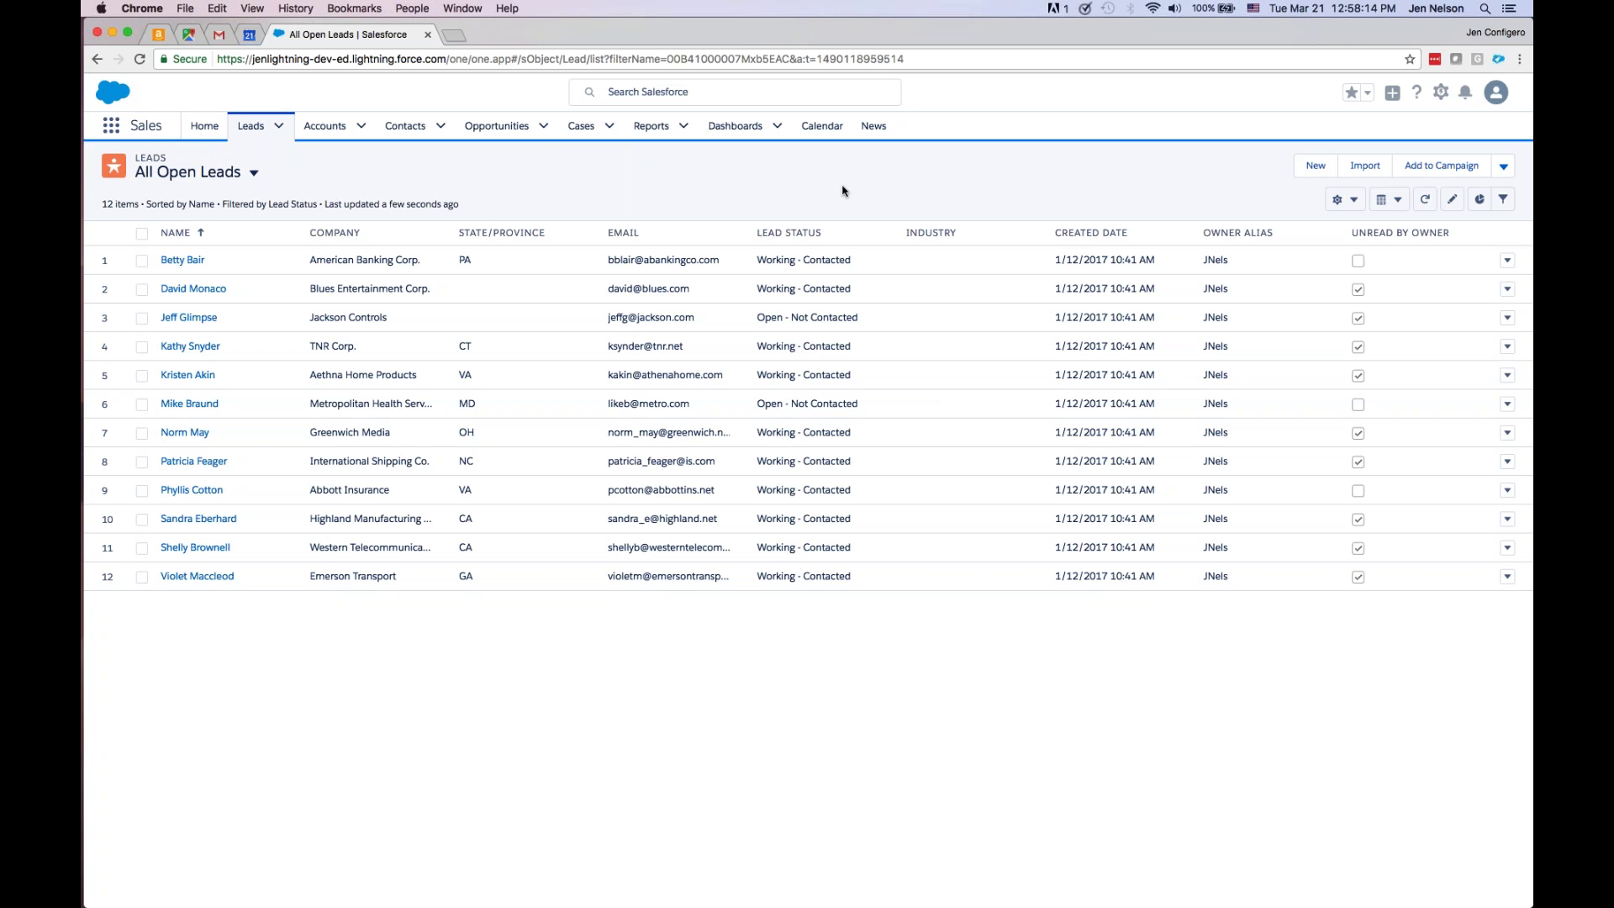
left_click(1362, 174)
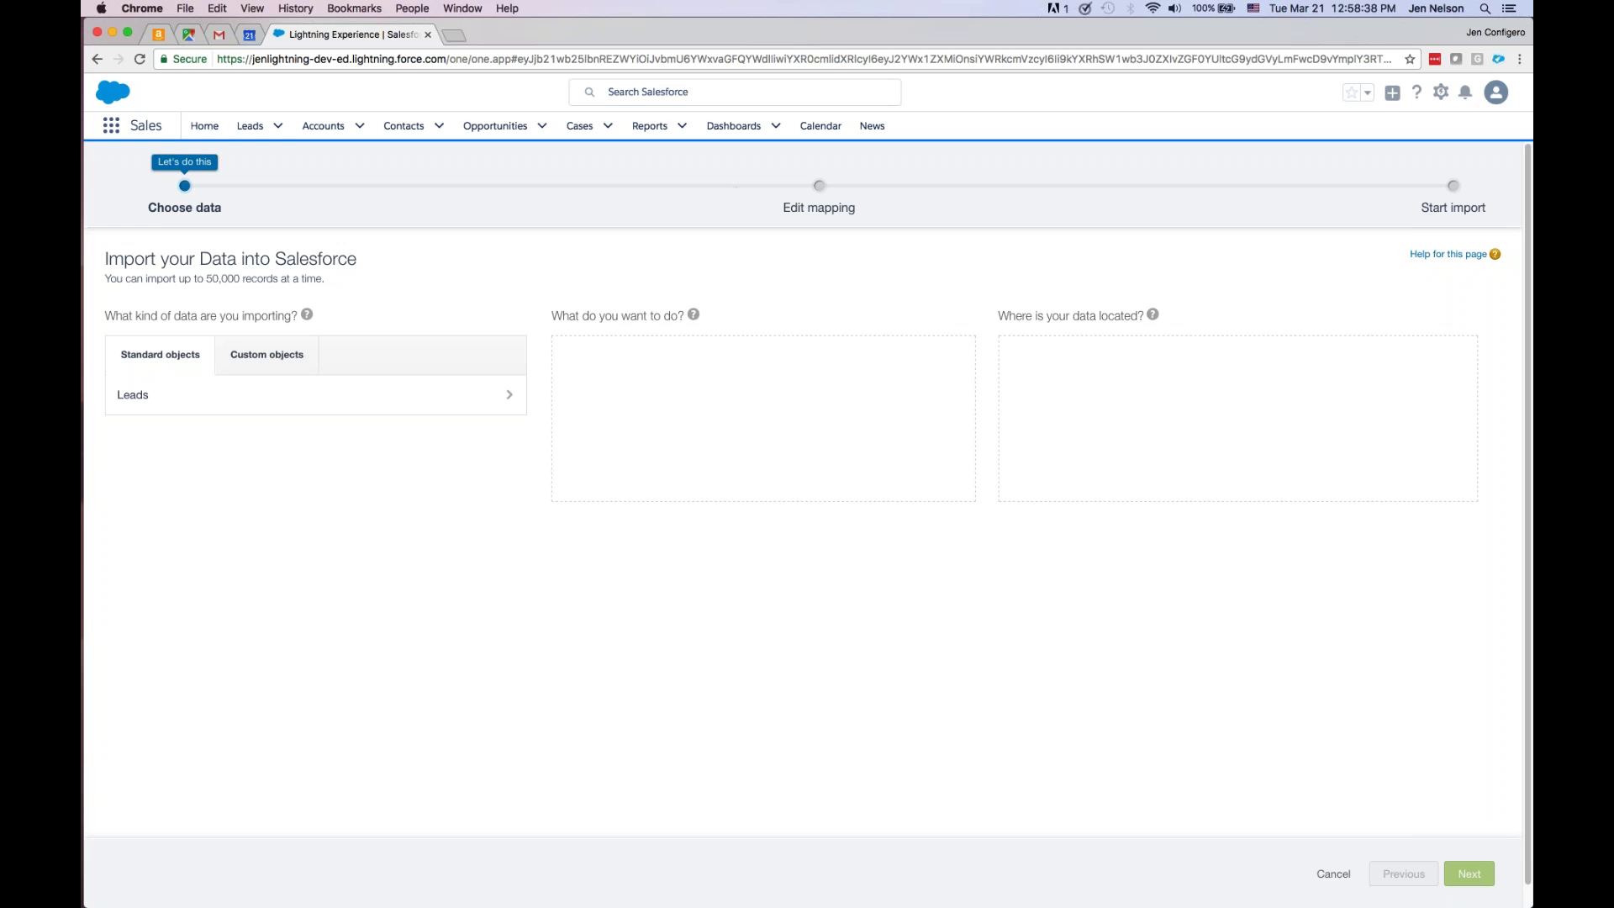
left_click(97, 59)
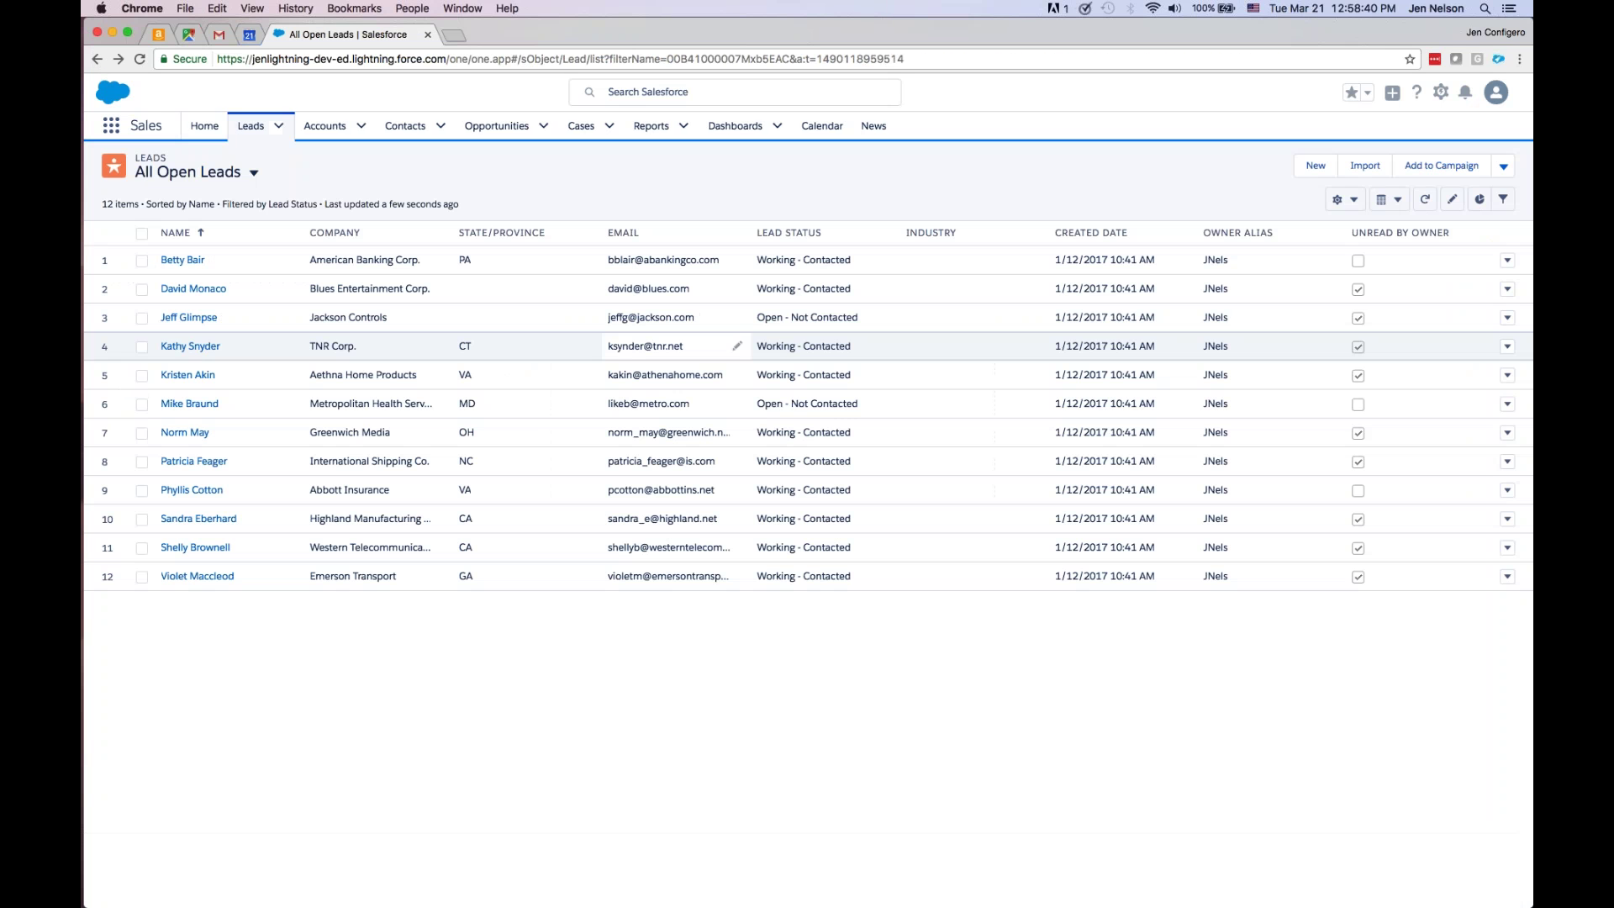